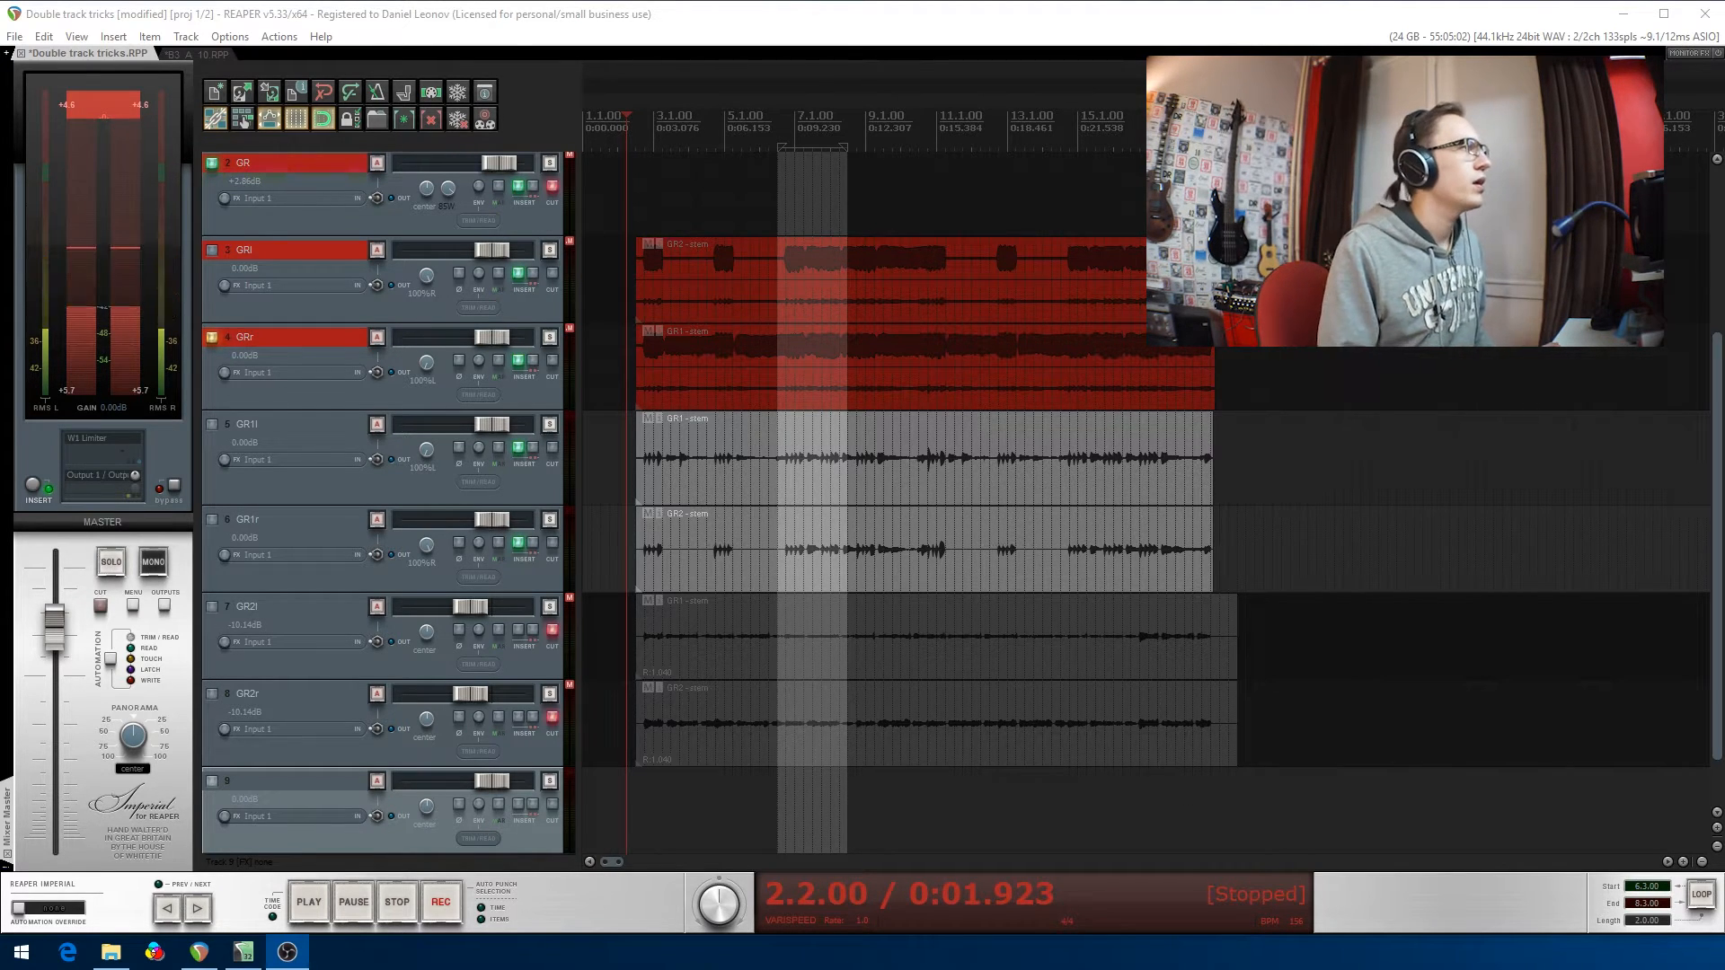
# - Mute track GR1r, centre the pan of GR1l and play the single guitar
pyautogui.click(553, 542)
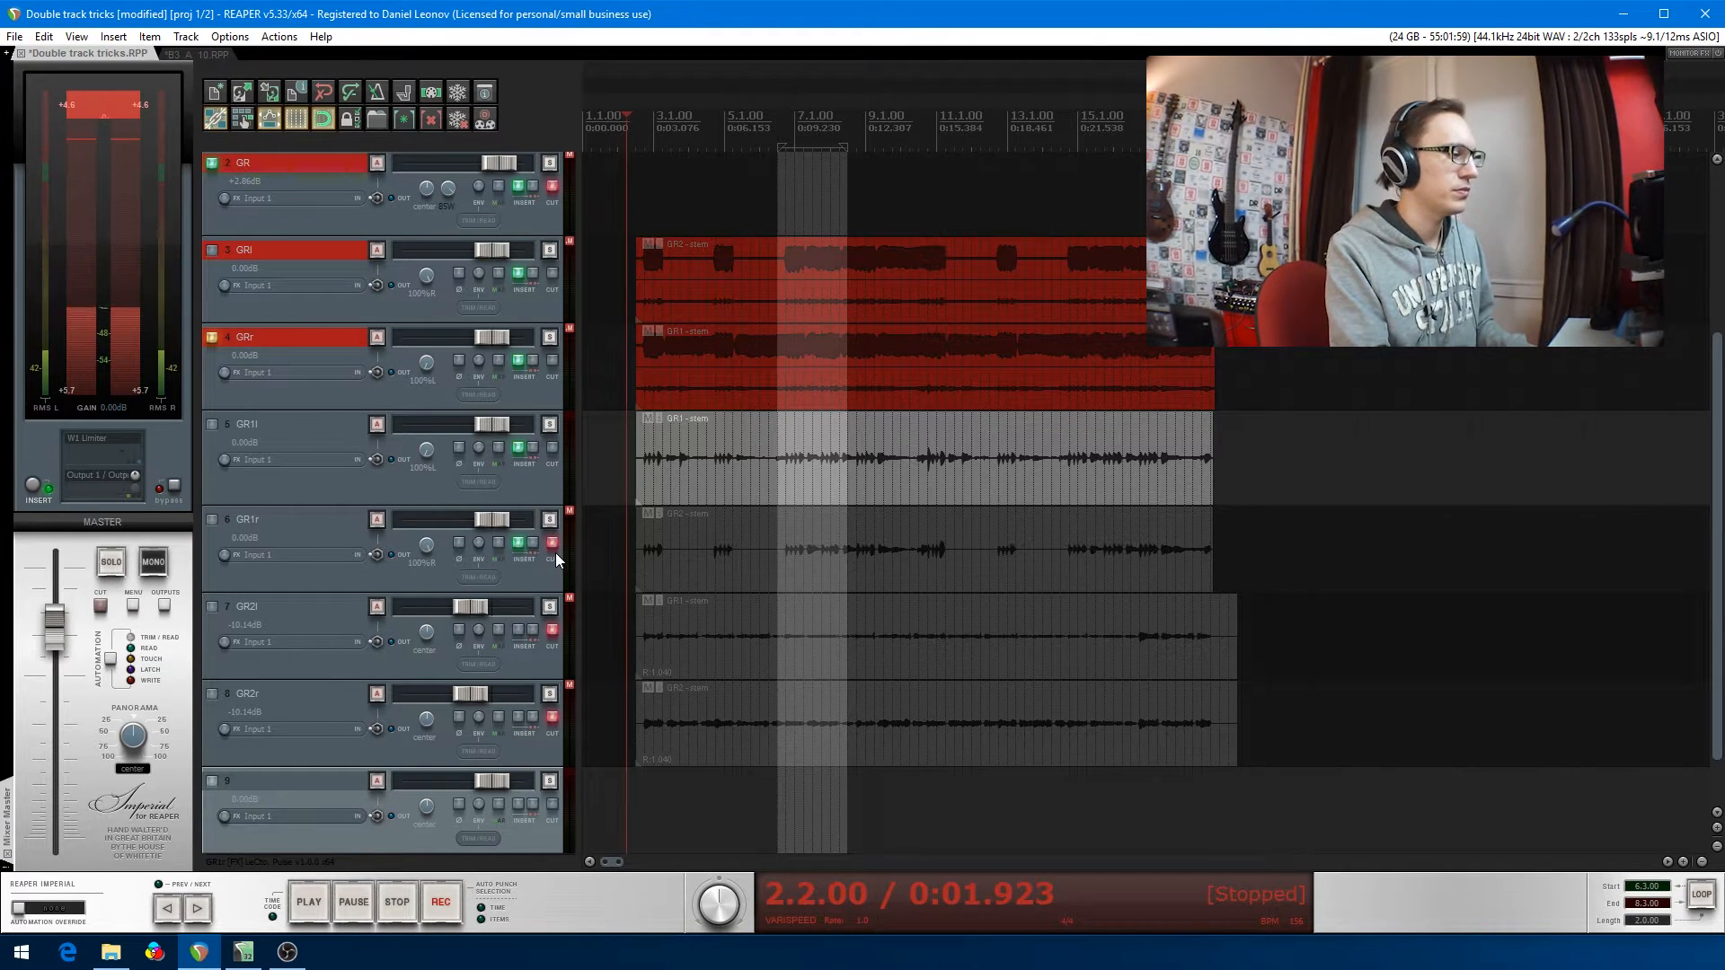
pyautogui.scroll(2, 790, 464)
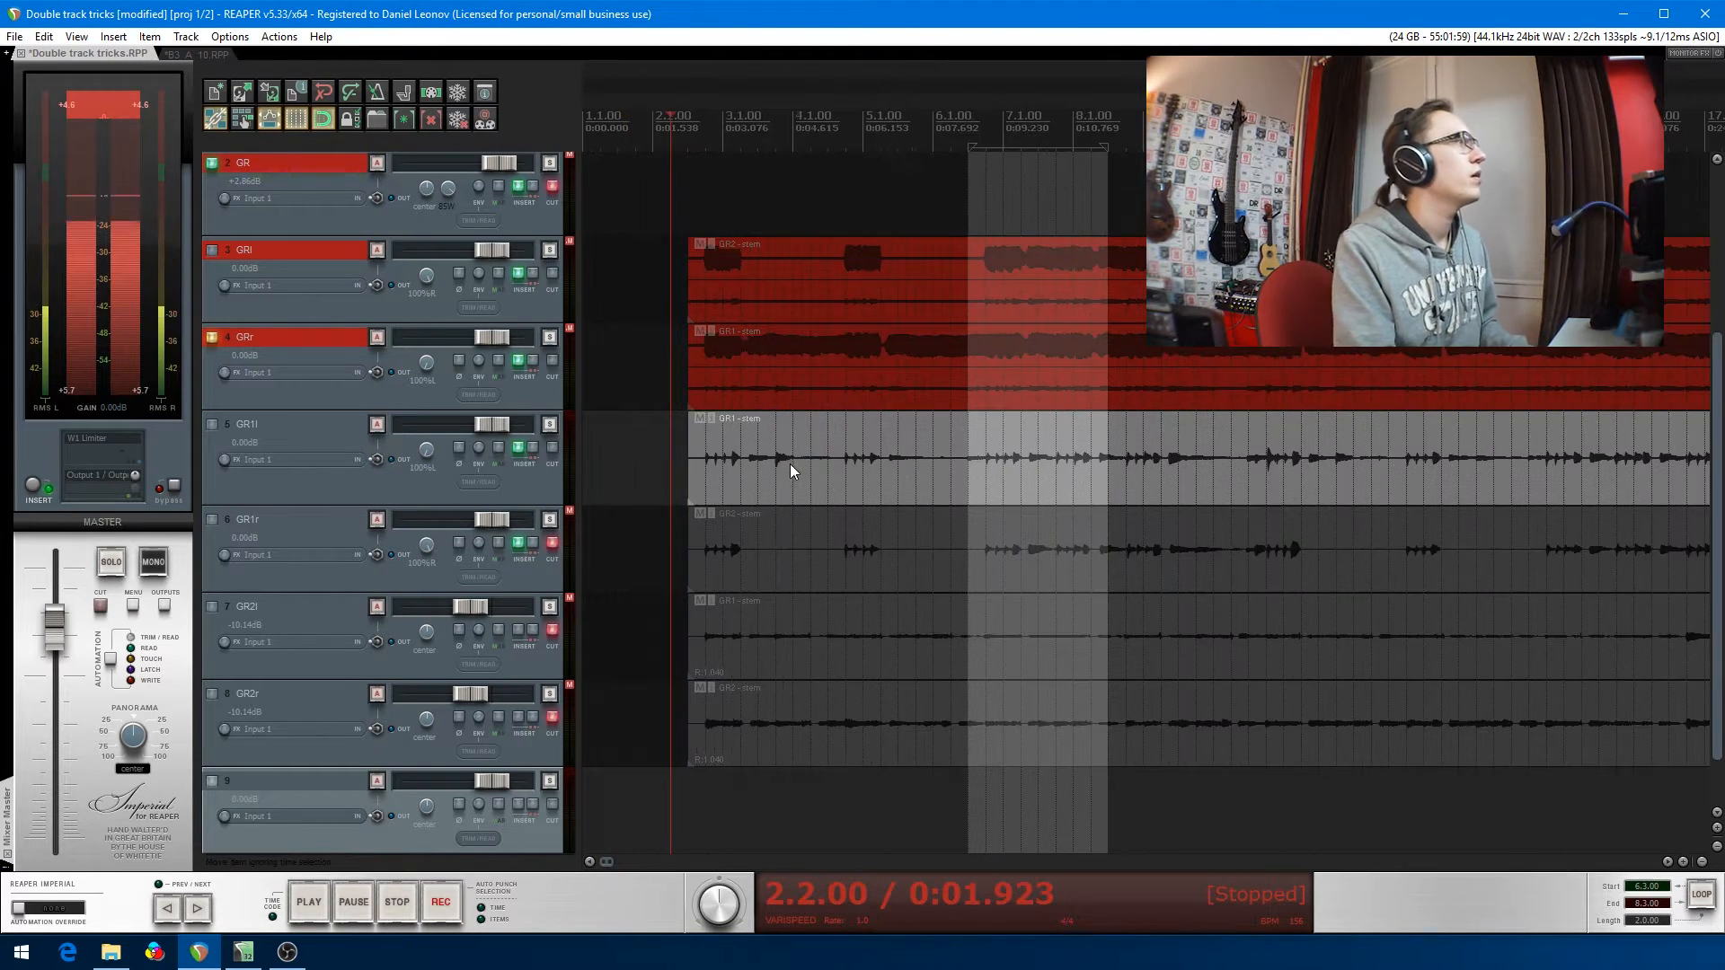
pyautogui.doubleClick(427, 449)
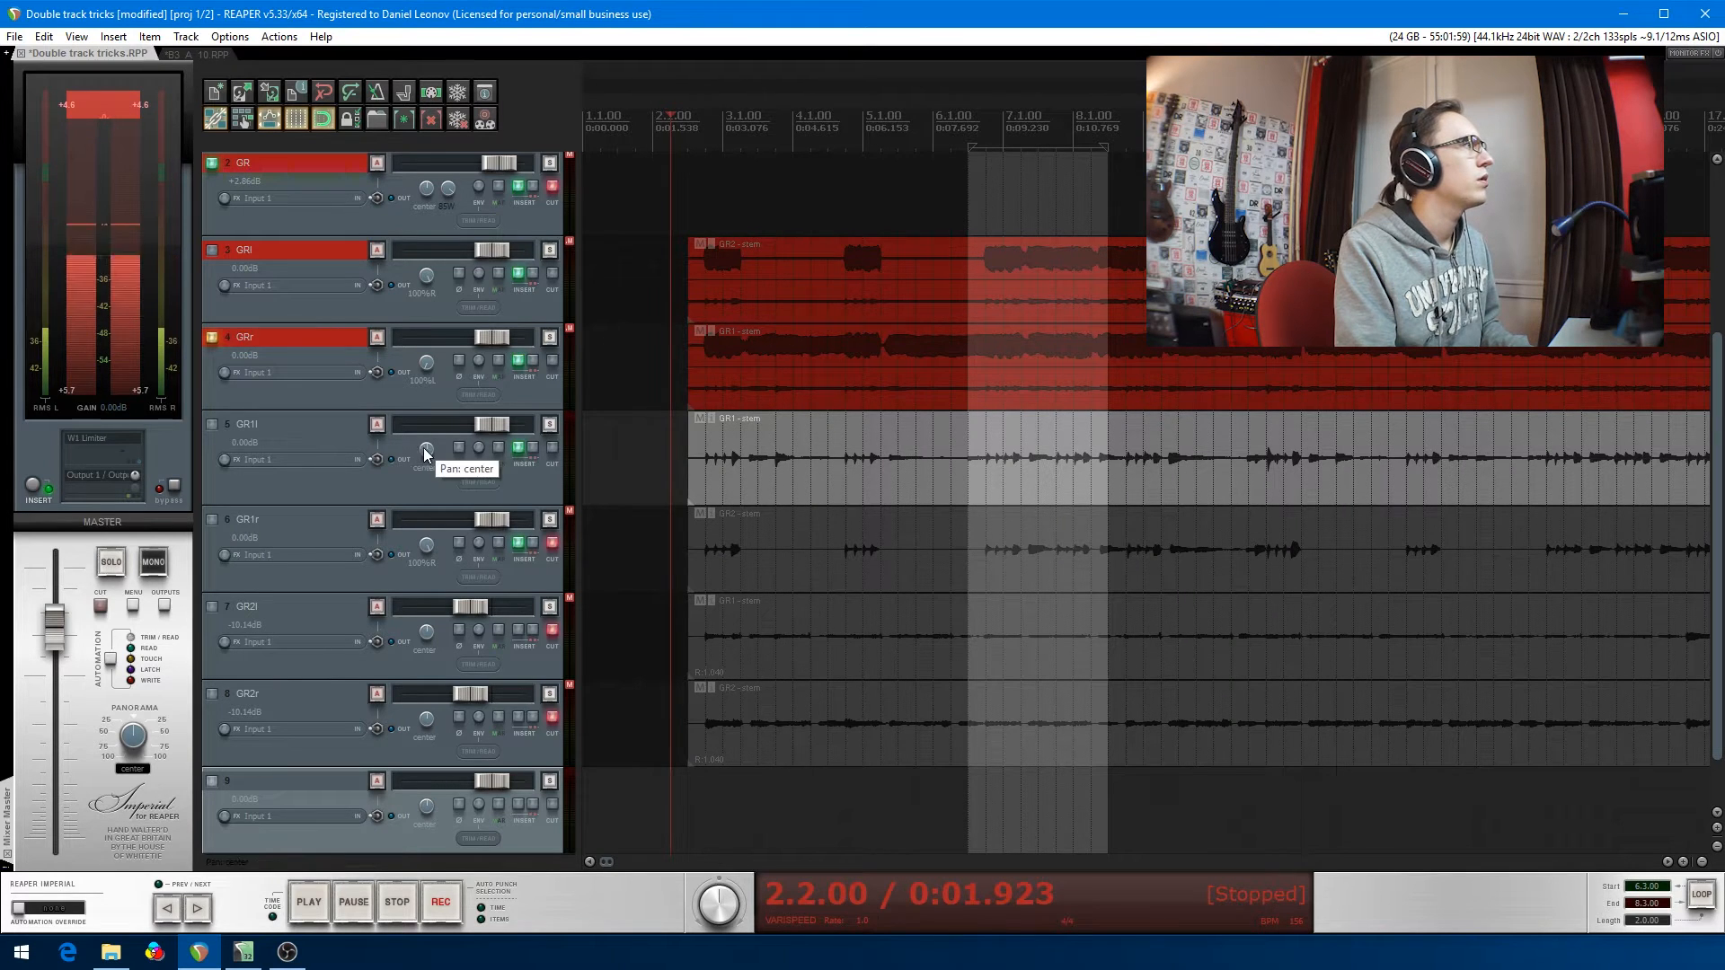
pyautogui.press('space')
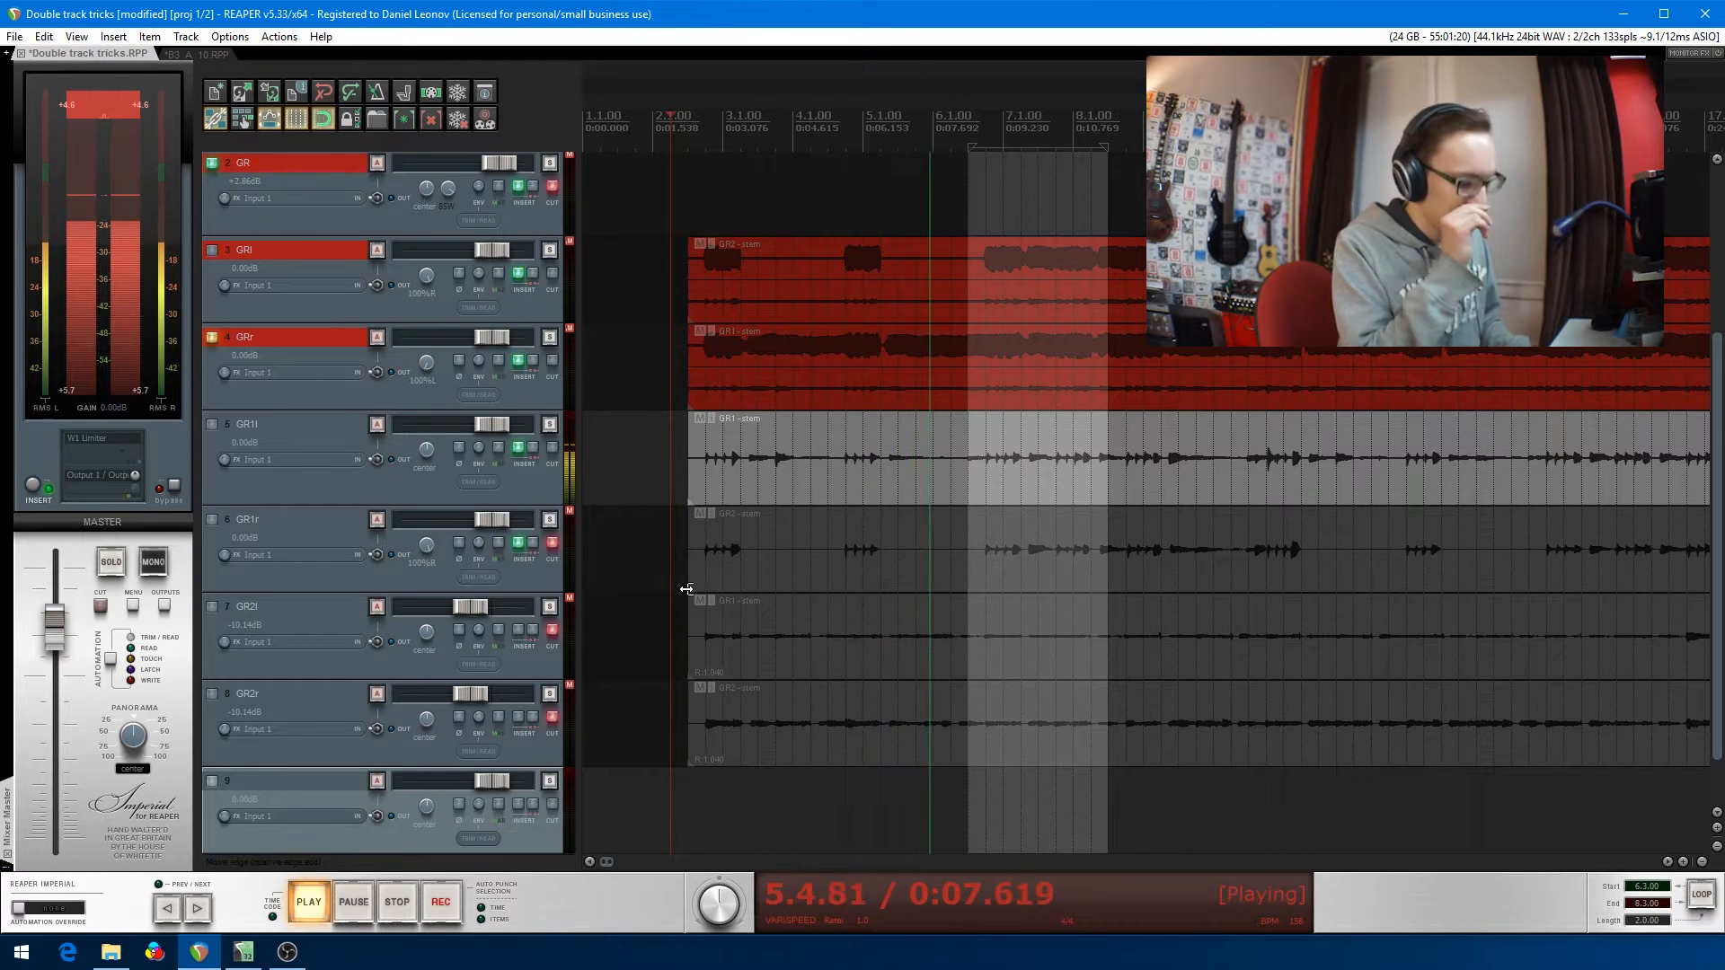
pyautogui.press('space')
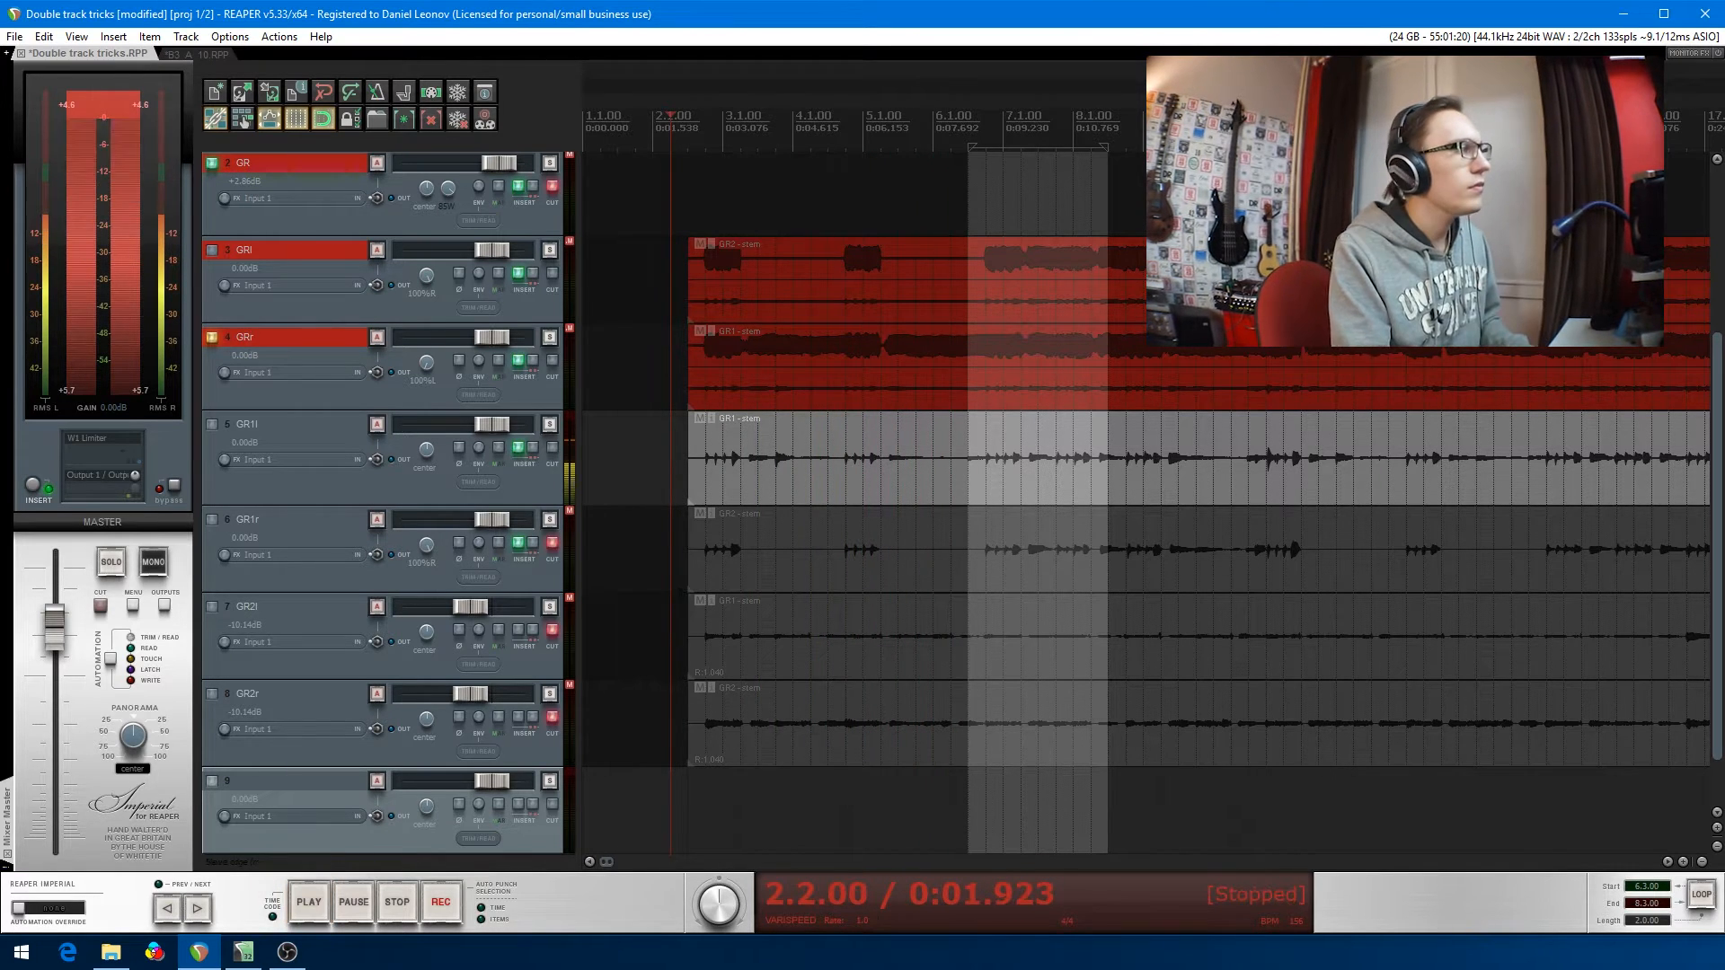
# - Examine the LeCto amp and Pulse cabinet plugins in the effects chain of track GR1l
pyautogui.click(521, 457)
pyautogui.moveTo(1096, 440); pyautogui.dragTo(1209, 394)
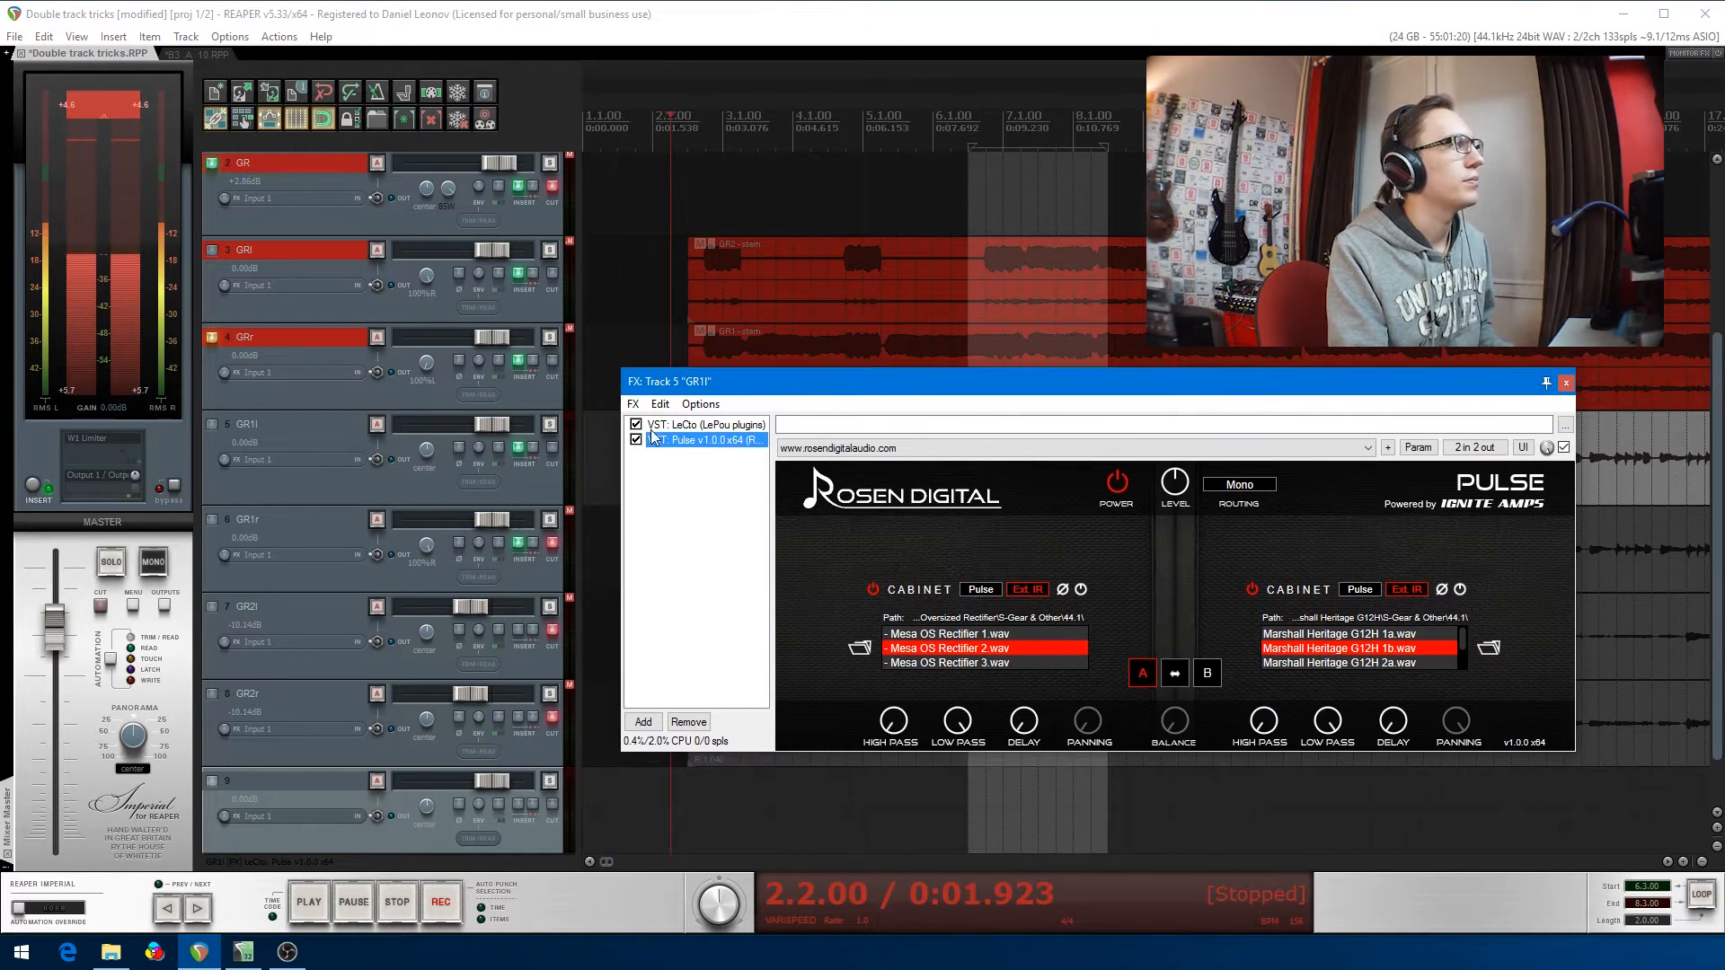
pyautogui.click(692, 427)
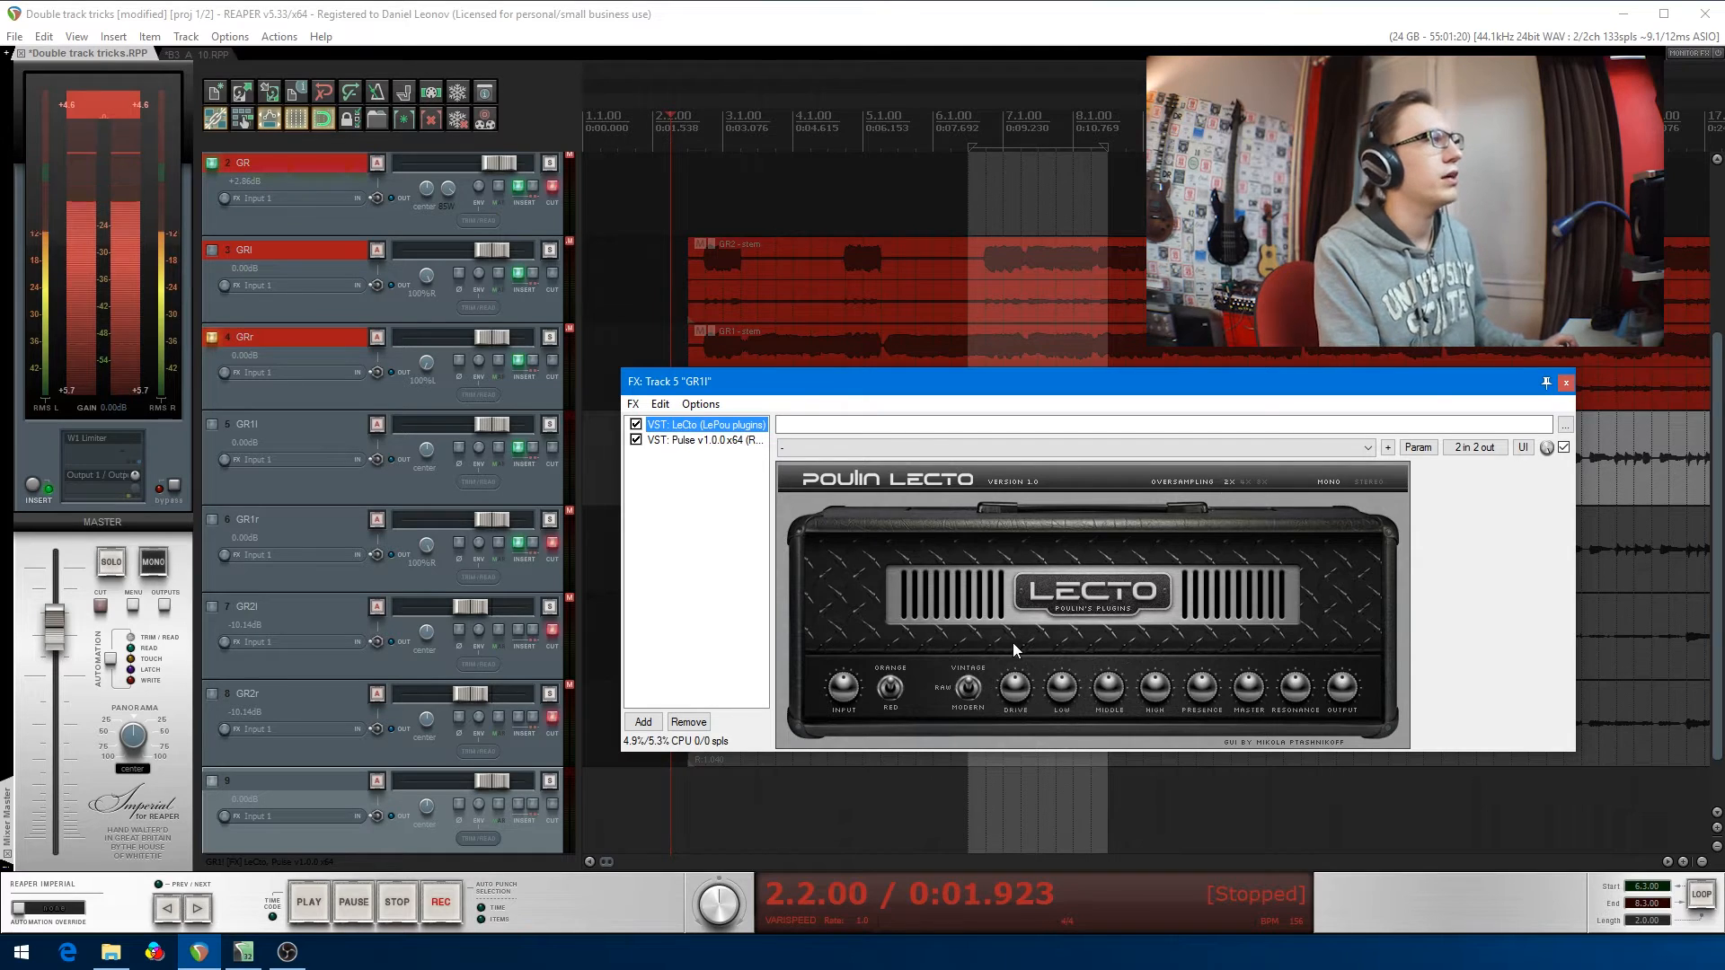
pyautogui.click(704, 441)
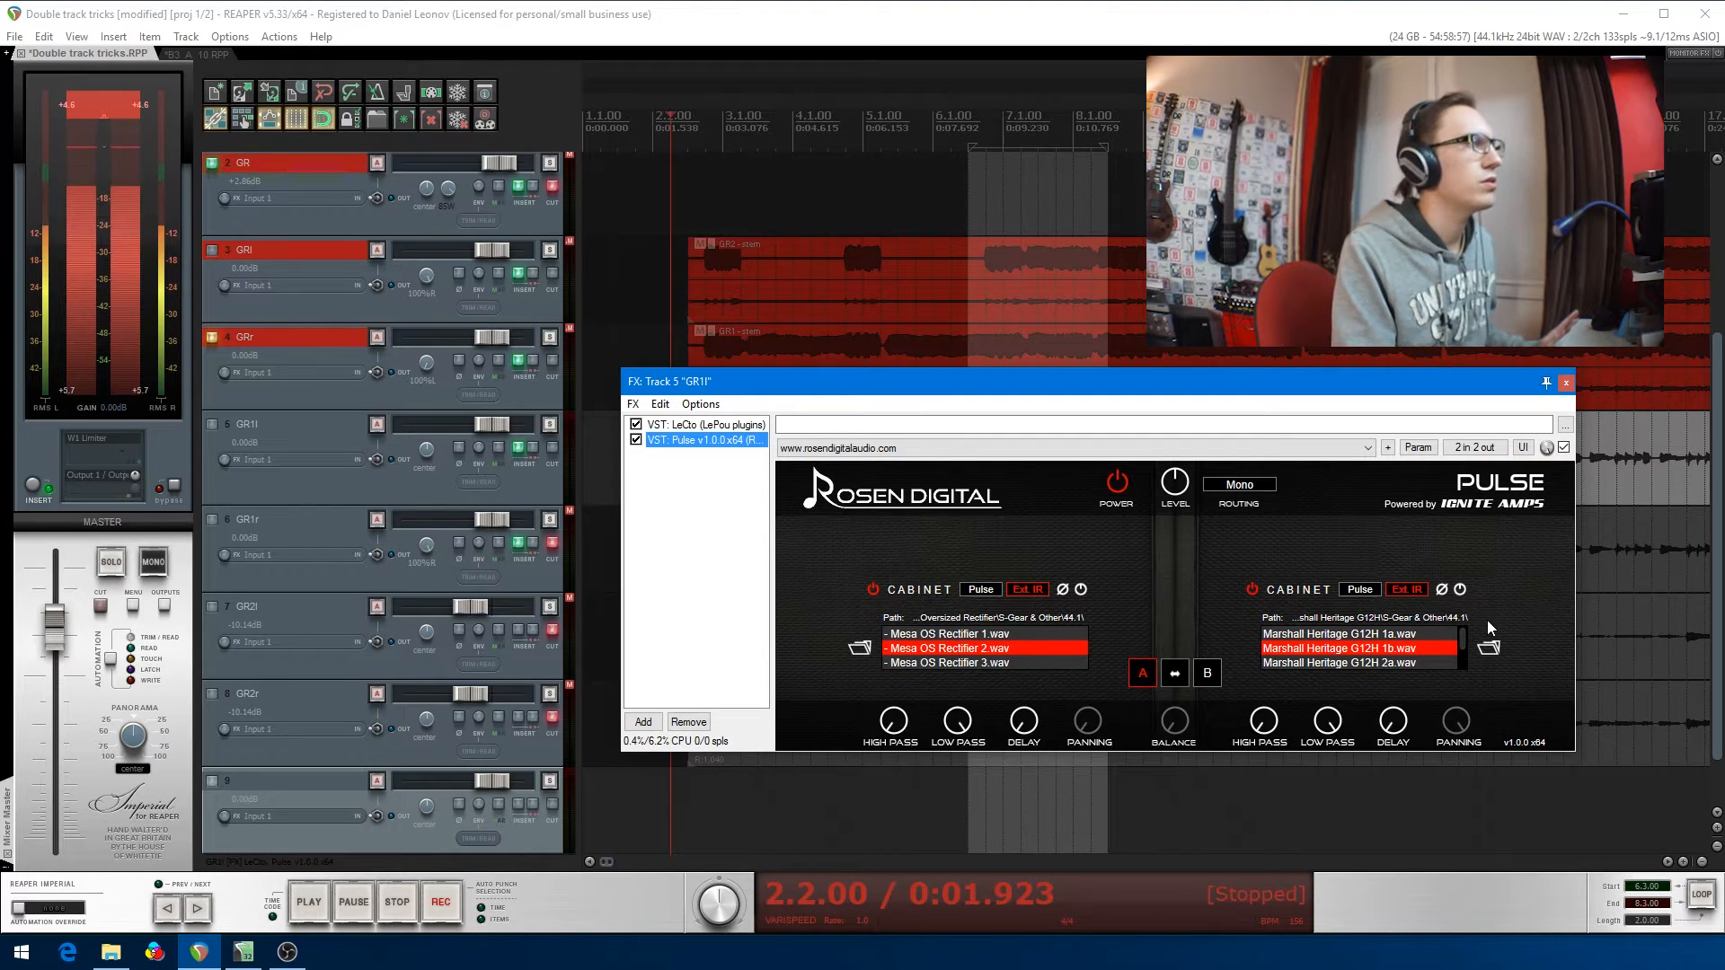
pyautogui.click(1564, 384)
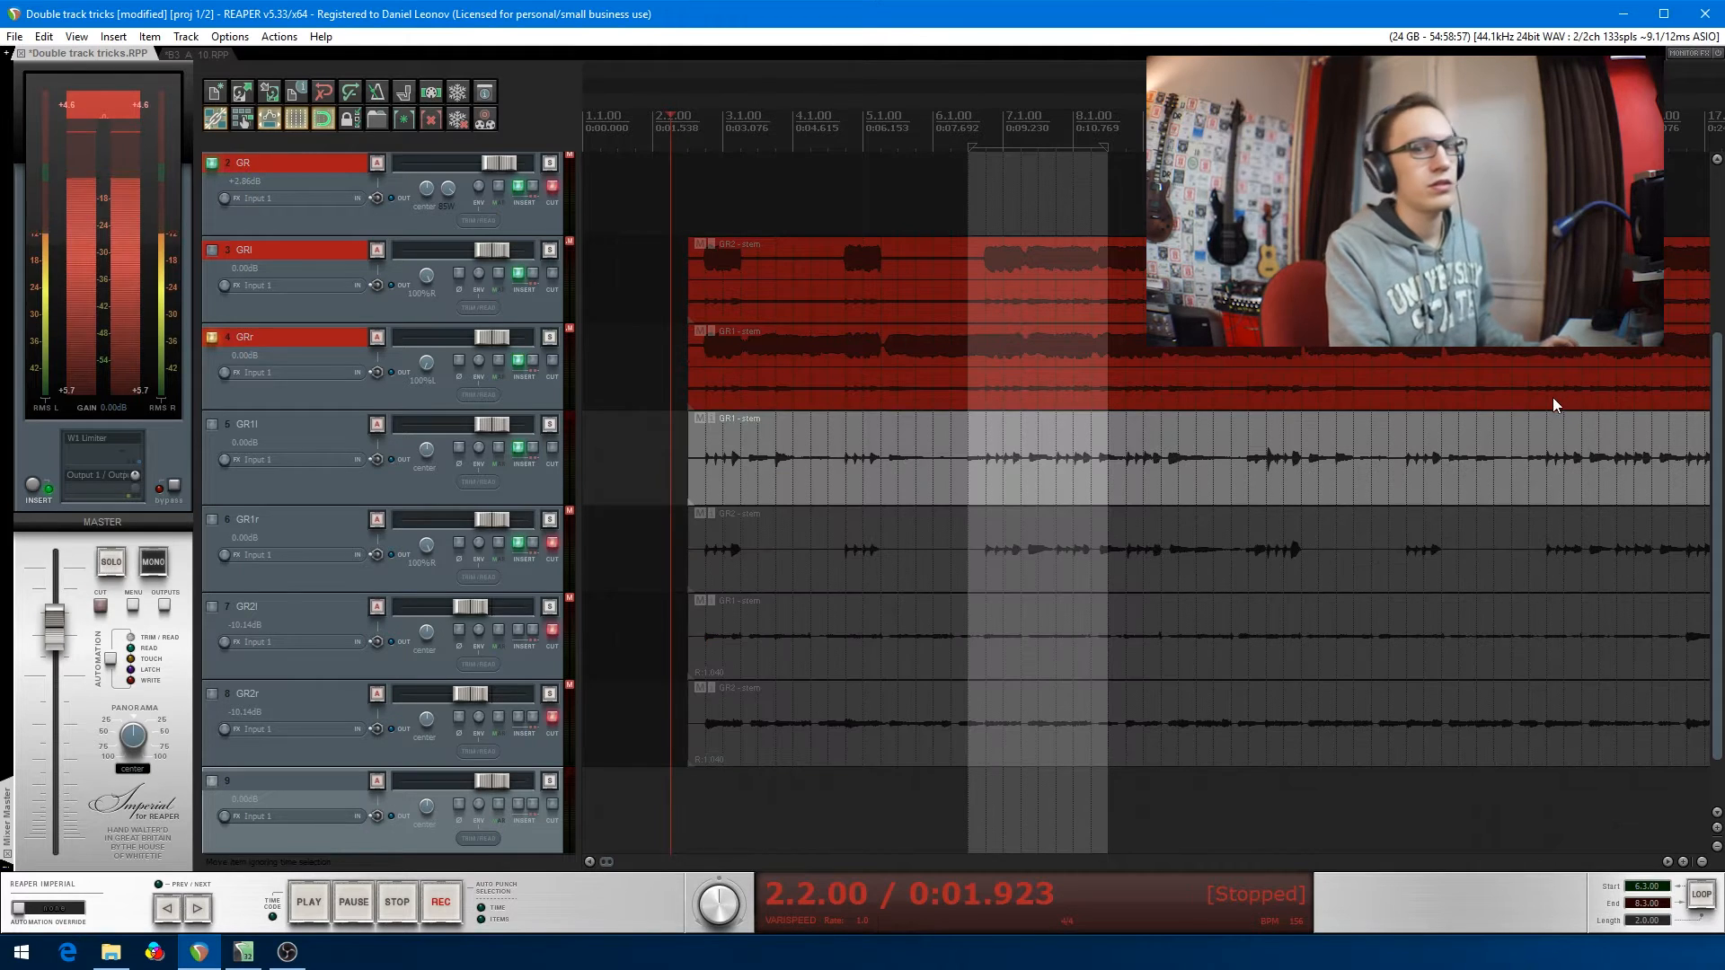
# - Unmute track GR1r, pan GR1l 100% left and play both guitars together
pyautogui.click(552, 542)
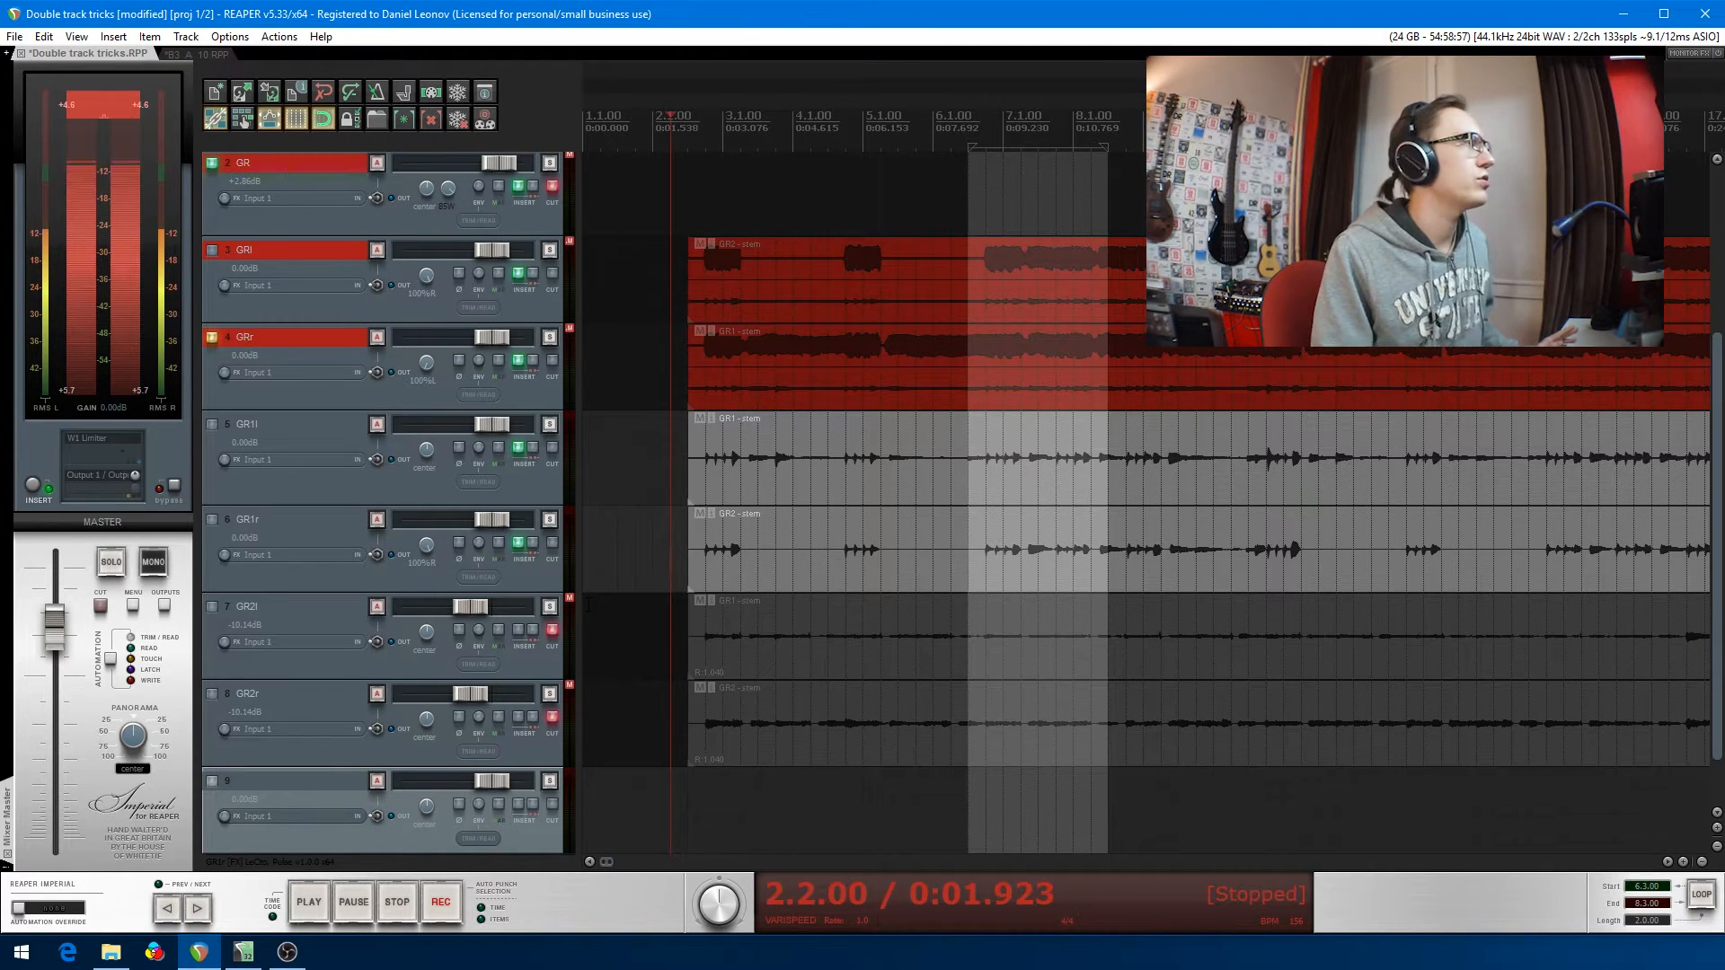
pyautogui.moveTo(427, 449); pyautogui.dragTo(427, 485)
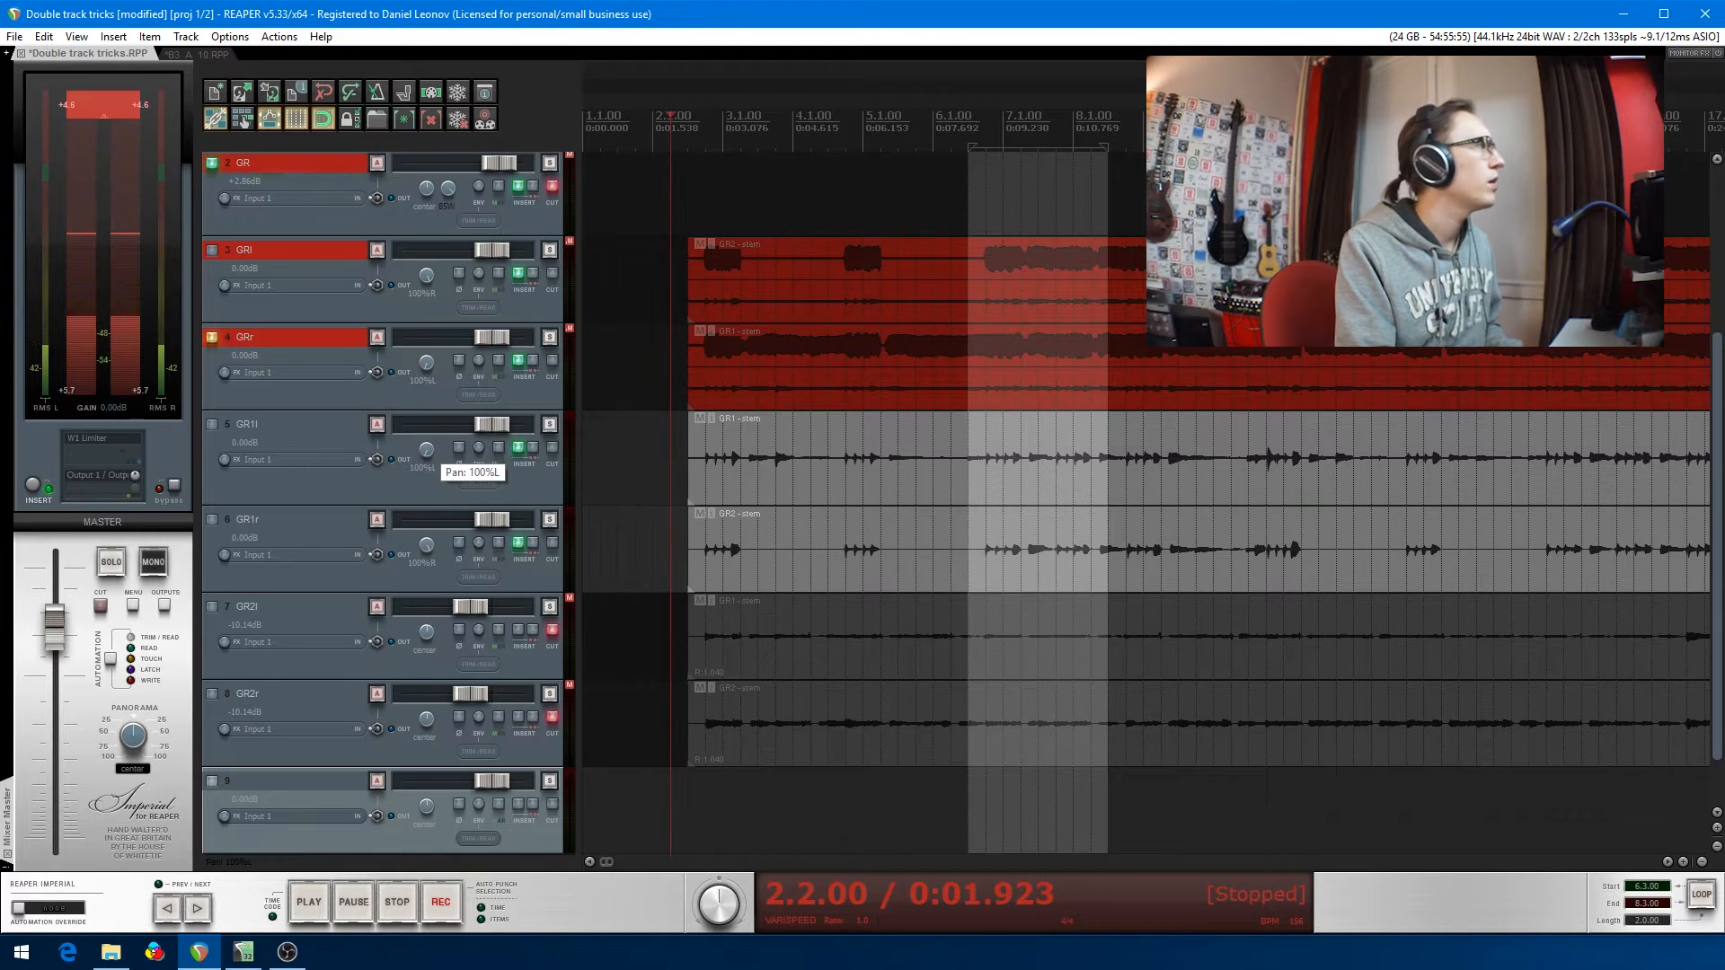
pyautogui.press('space')
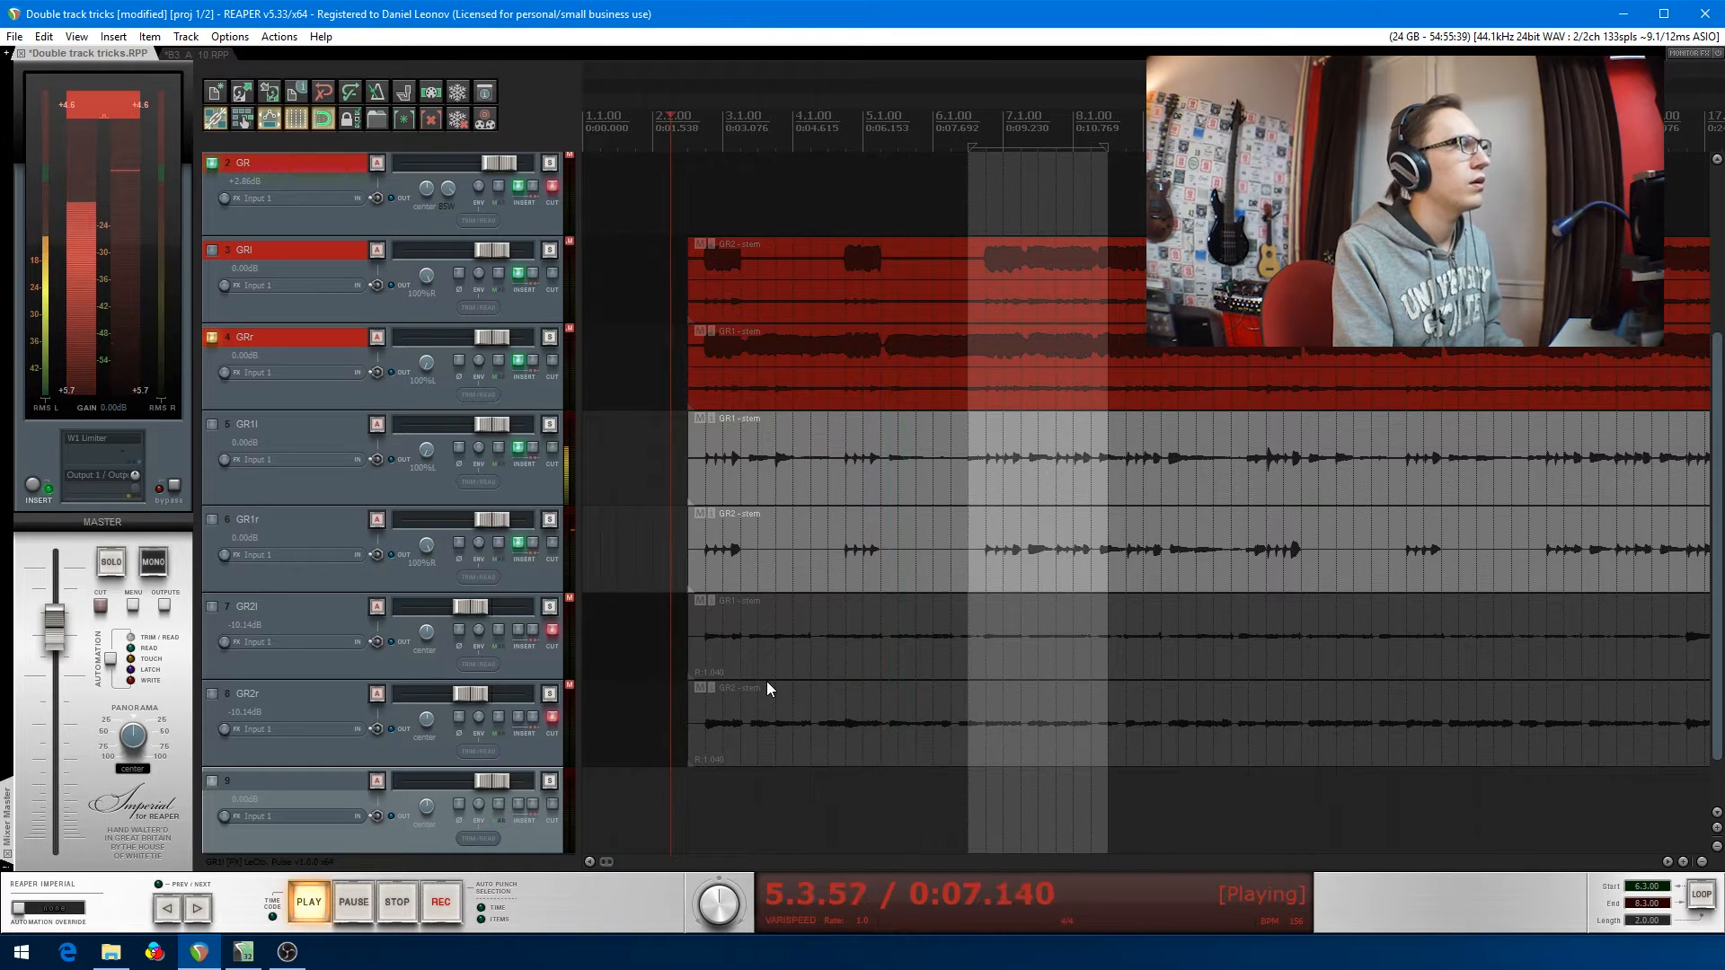
pyautogui.press('space')
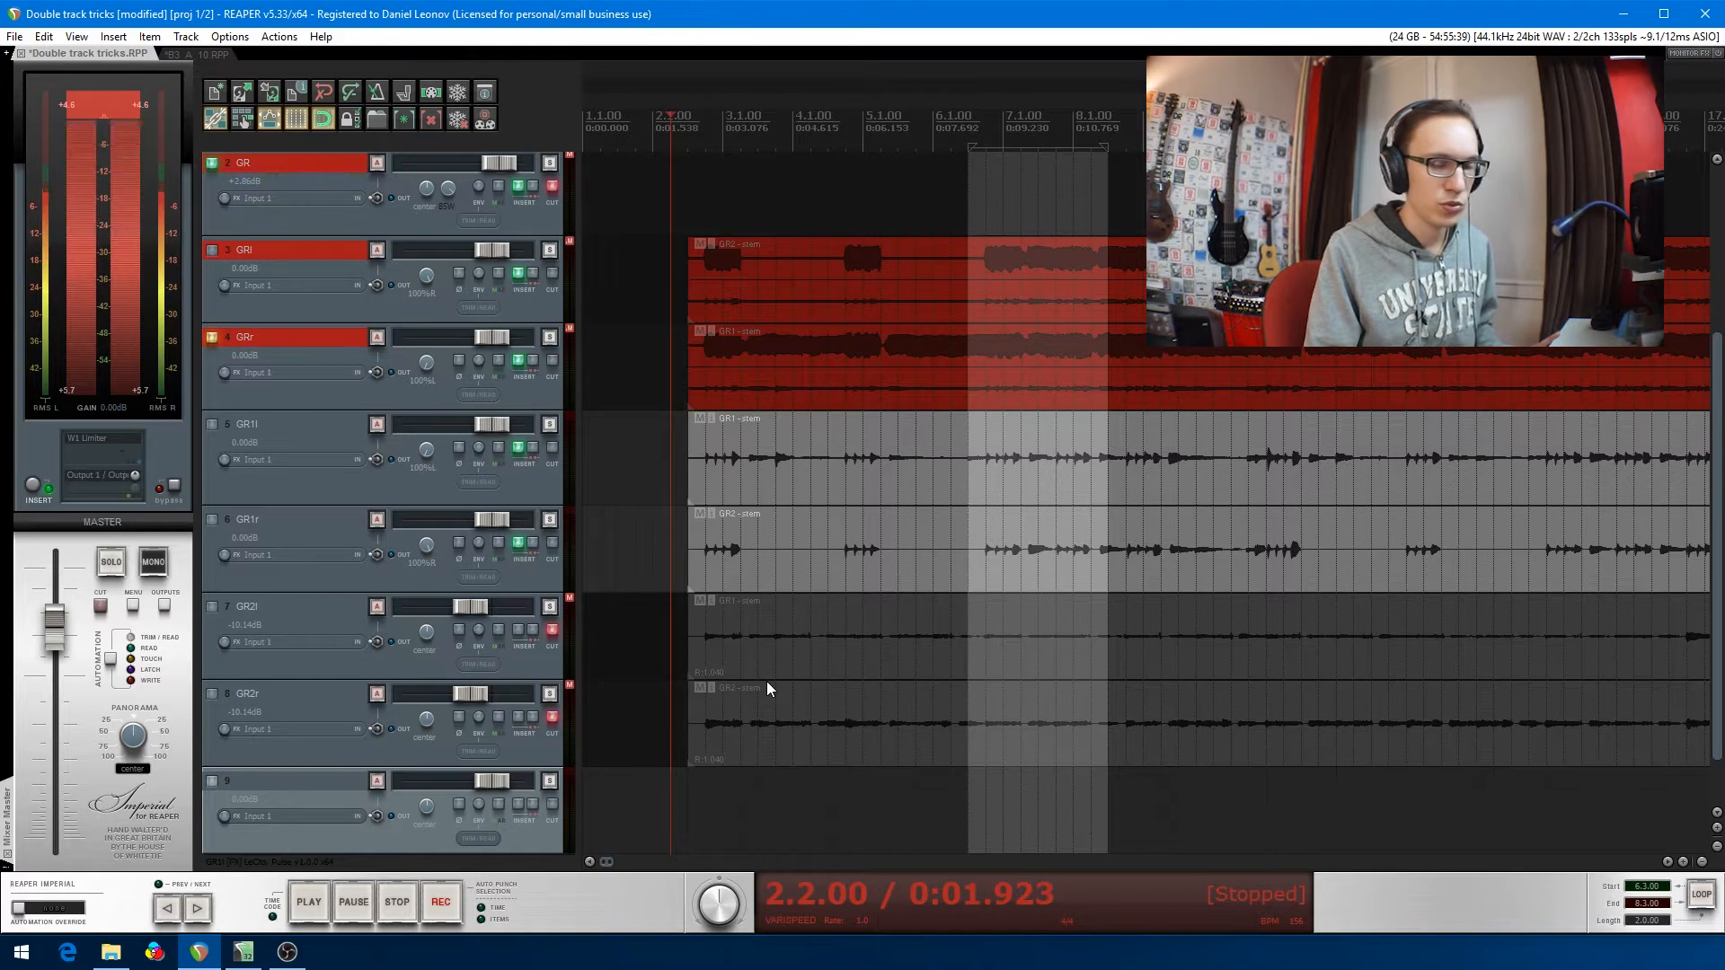
# - Switch Pulse on GR1l to cabinet B with Marshall Heritage G12H 2a.wav and review the LeCto amp settings
pyautogui.click(521, 462)
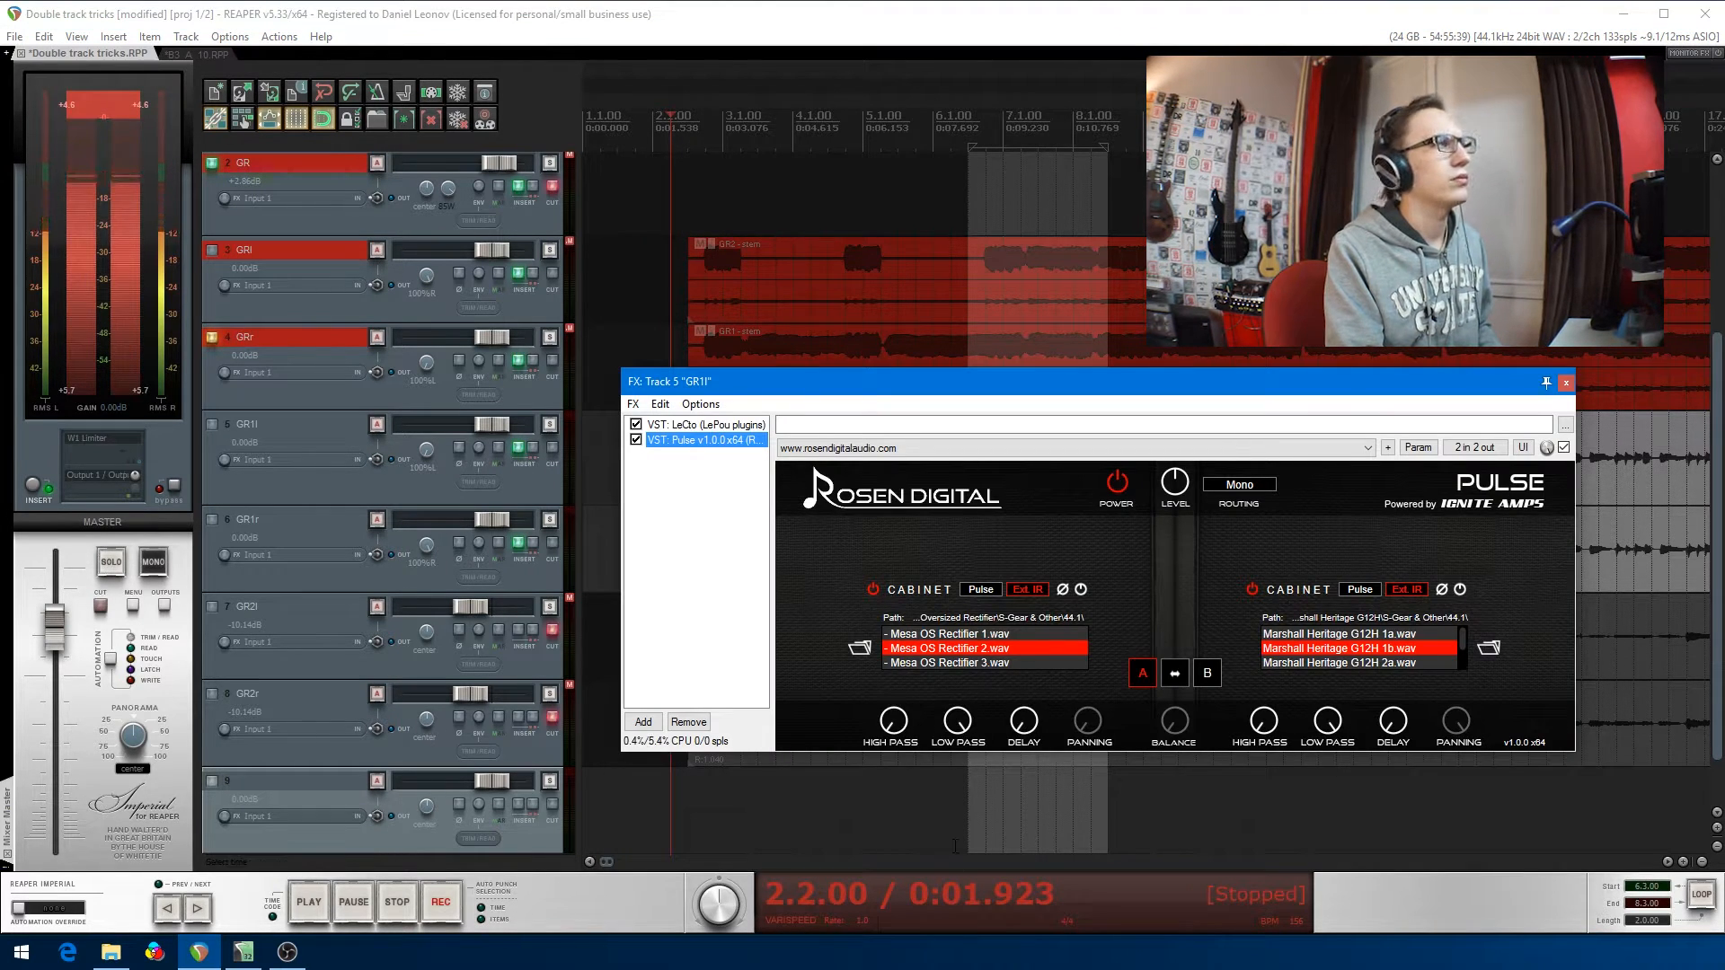
pyautogui.click(1207, 673)
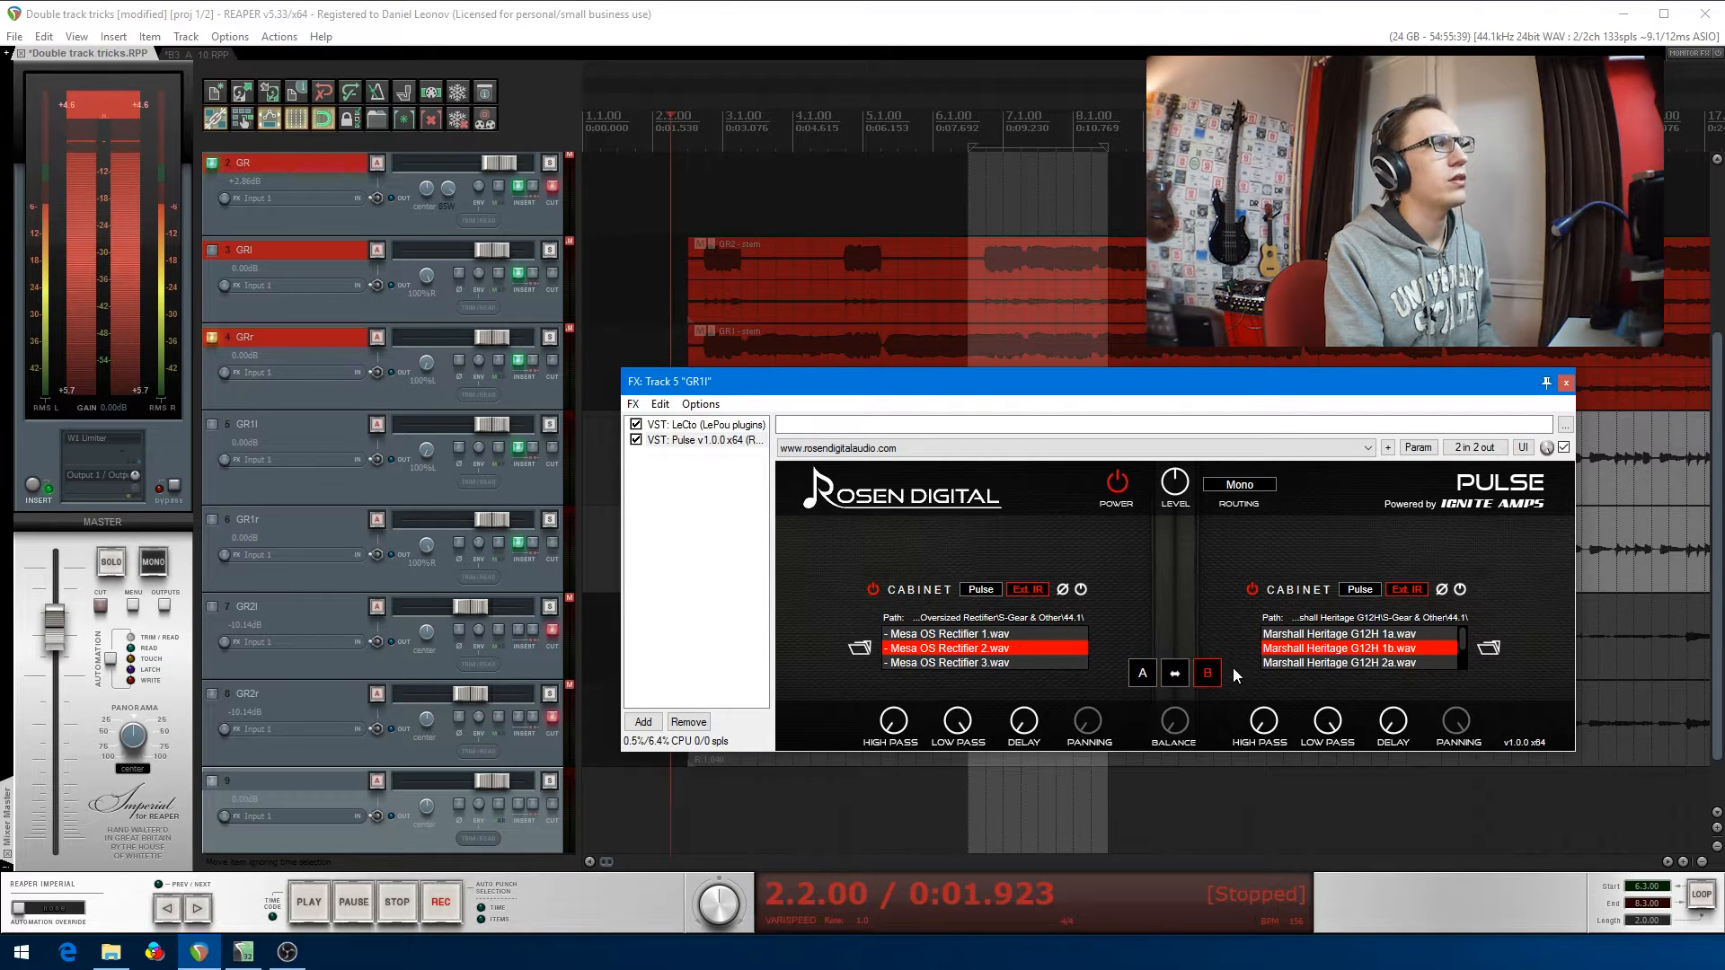
pyautogui.click(1331, 665)
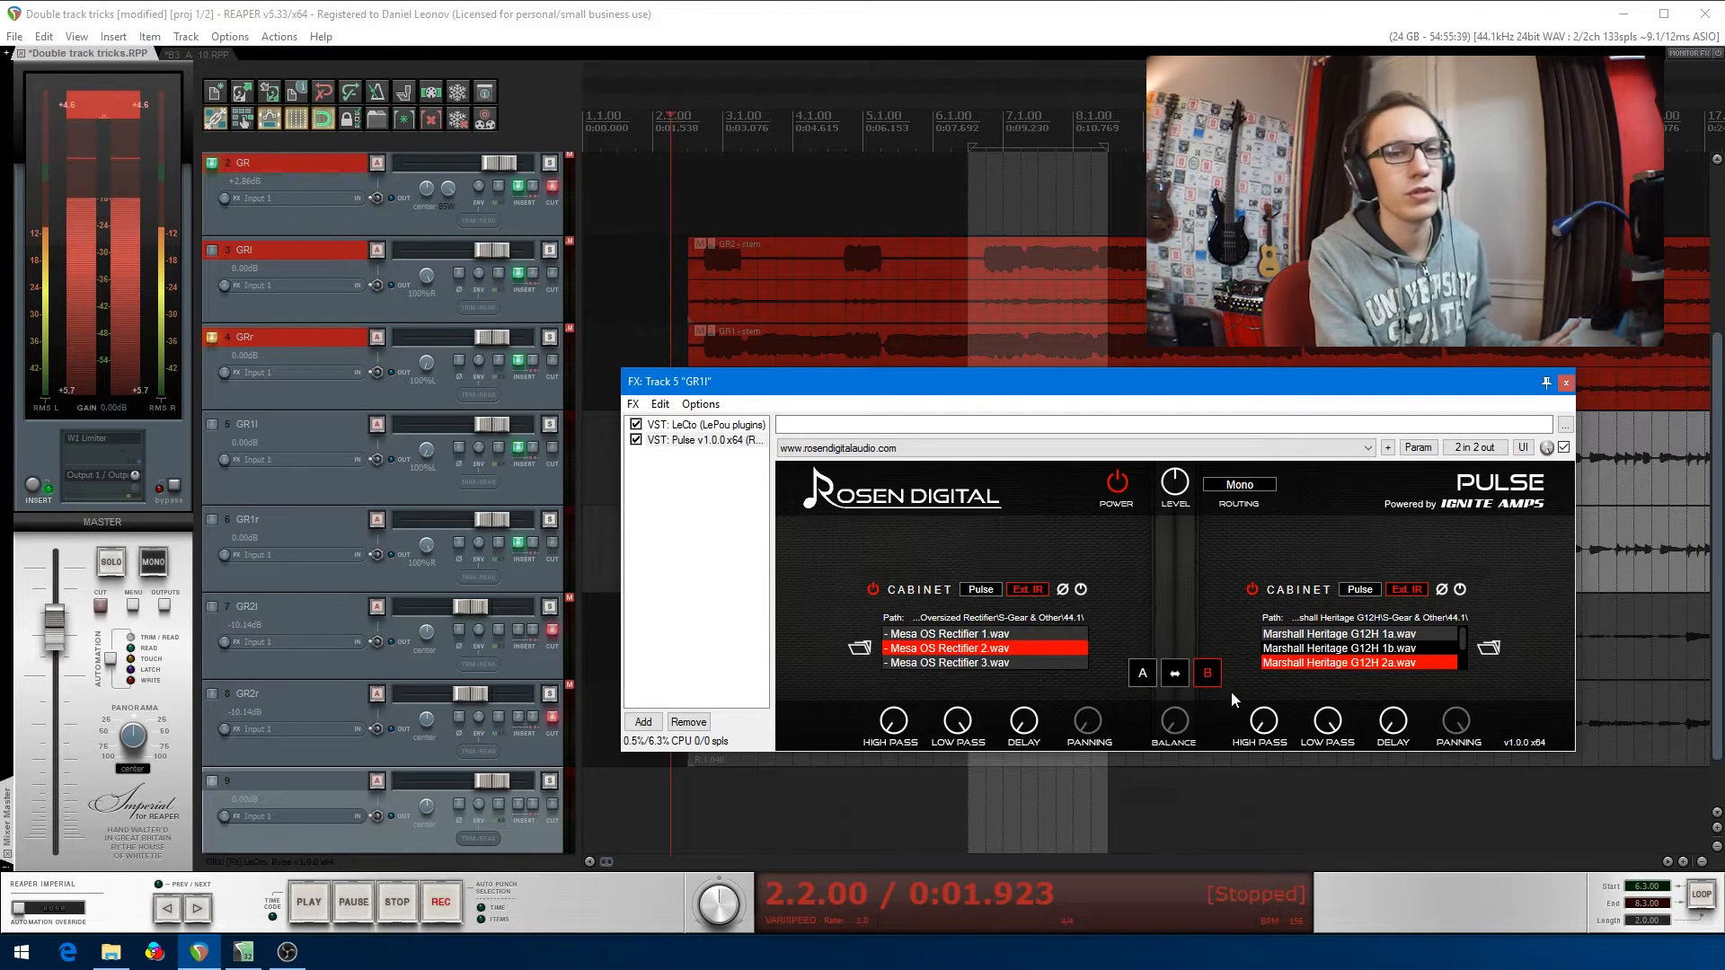
pyautogui.click(738, 426)
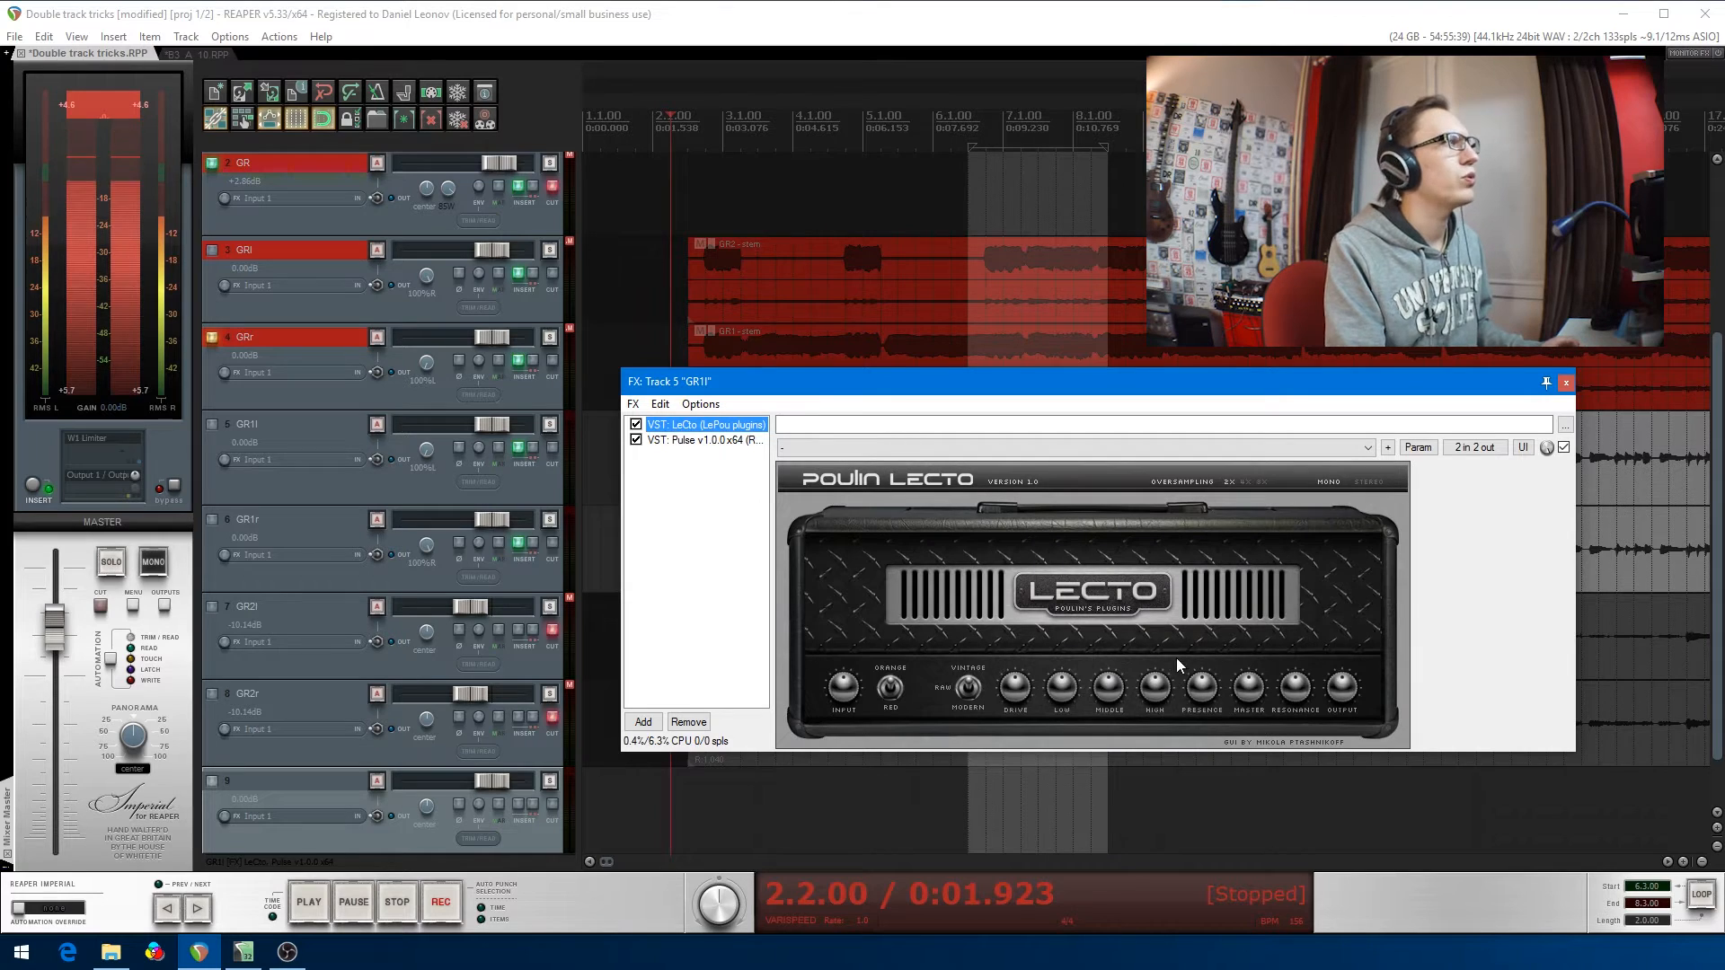
pyautogui.click(1022, 694)
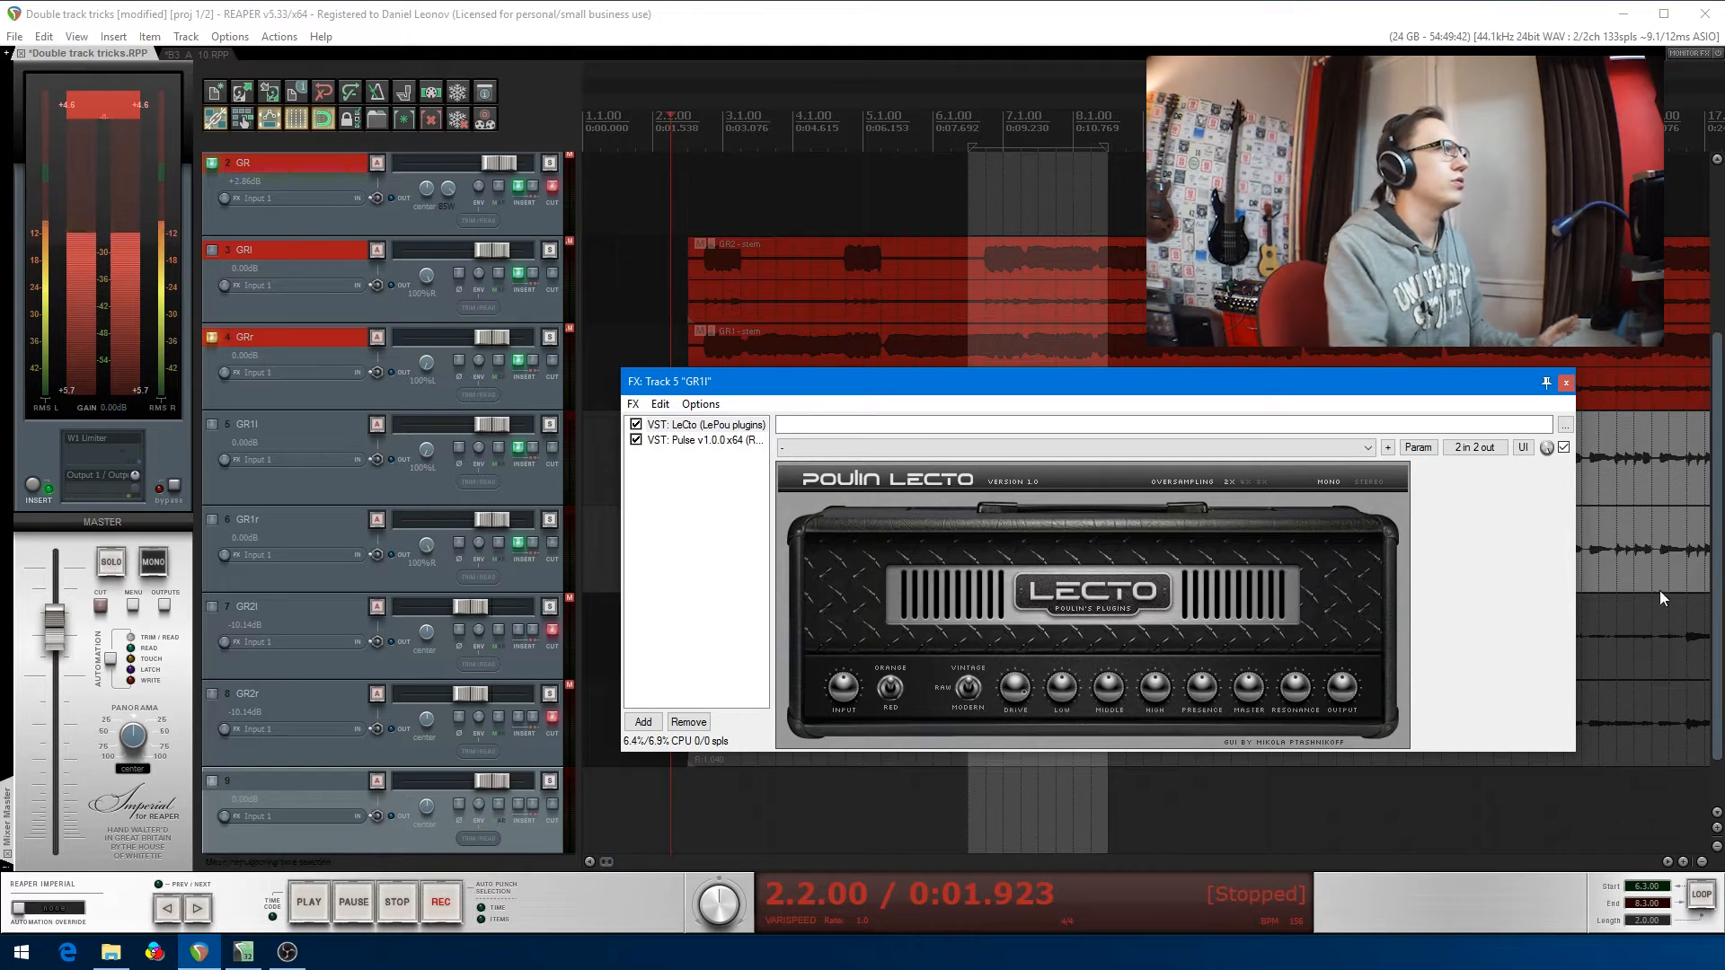
pyautogui.click(1565, 383)
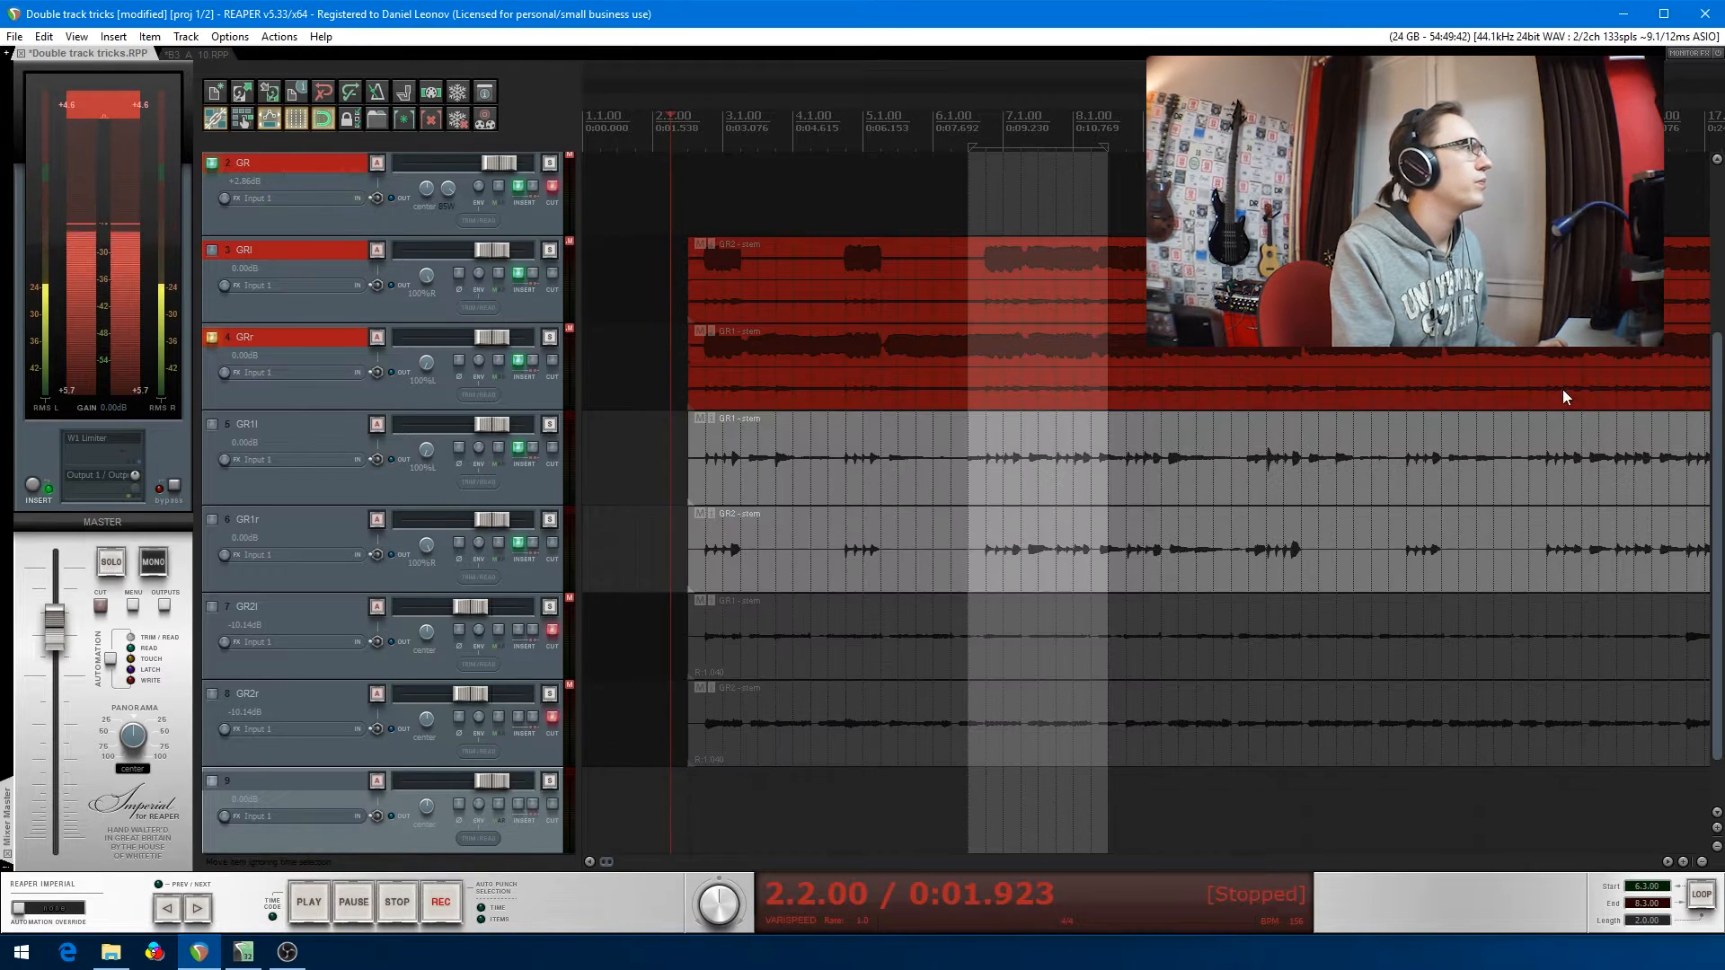
# - Create a new track named GR_BUS directly above track GR1l
pyautogui.scroll(-1, 993, 535)
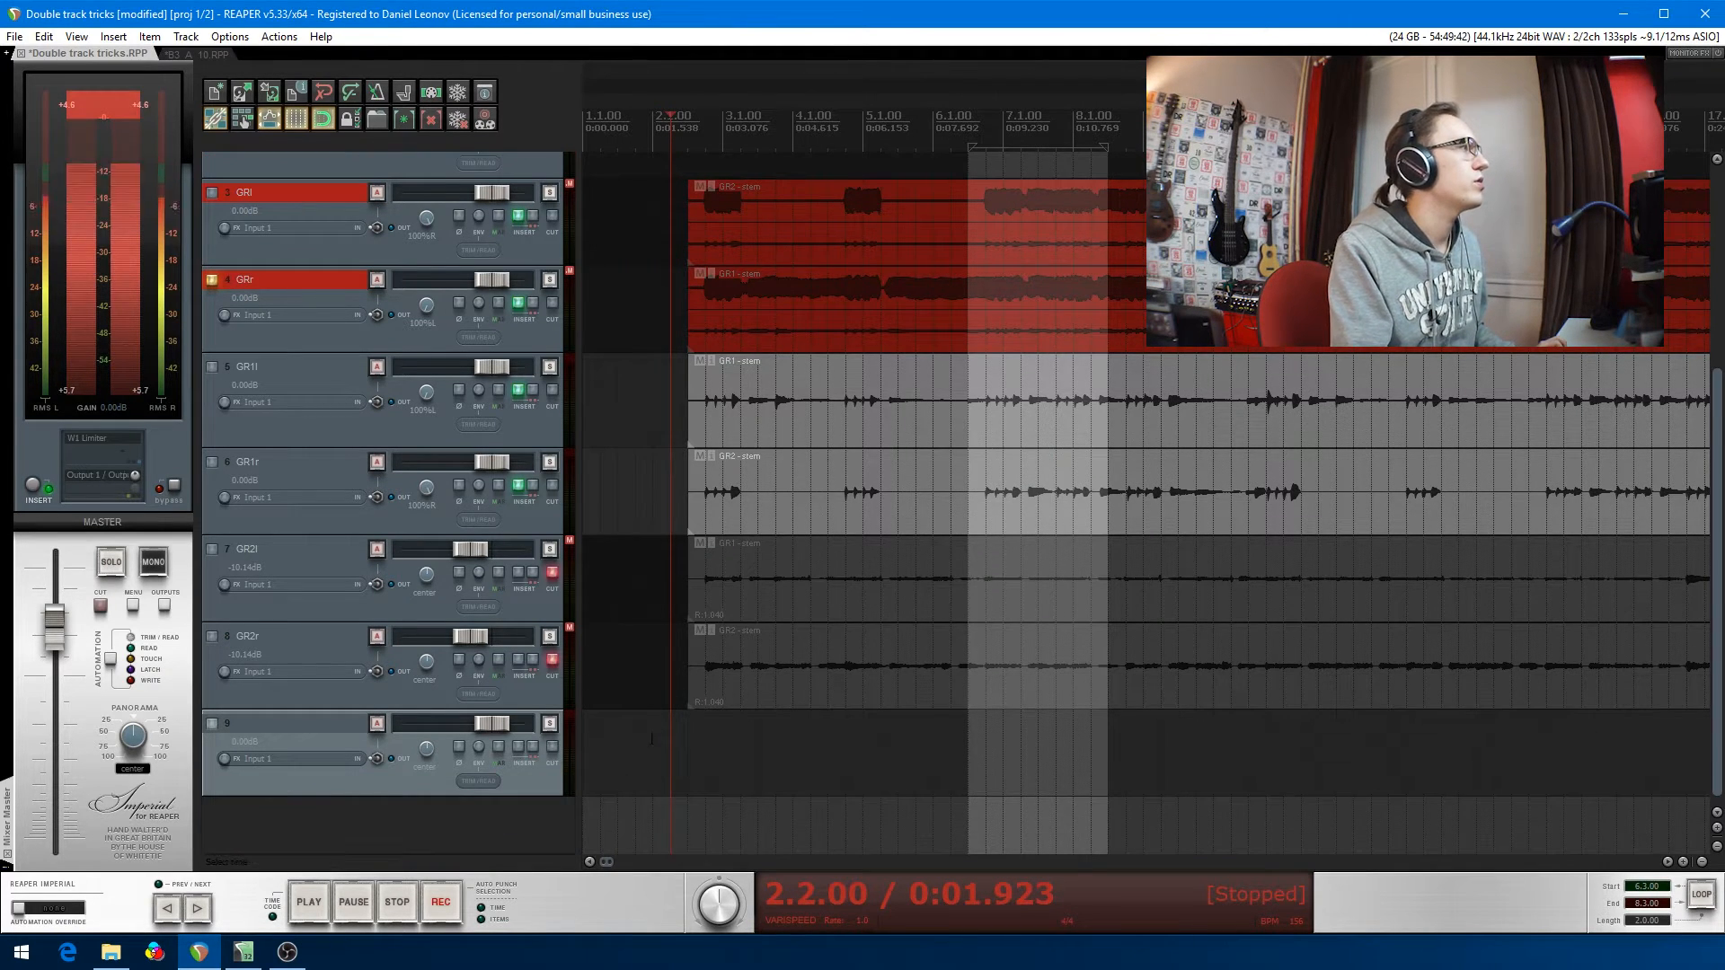
pyautogui.doubleClick(489, 839)
pyautogui.moveTo(534, 838); pyautogui.dragTo(460, 332)
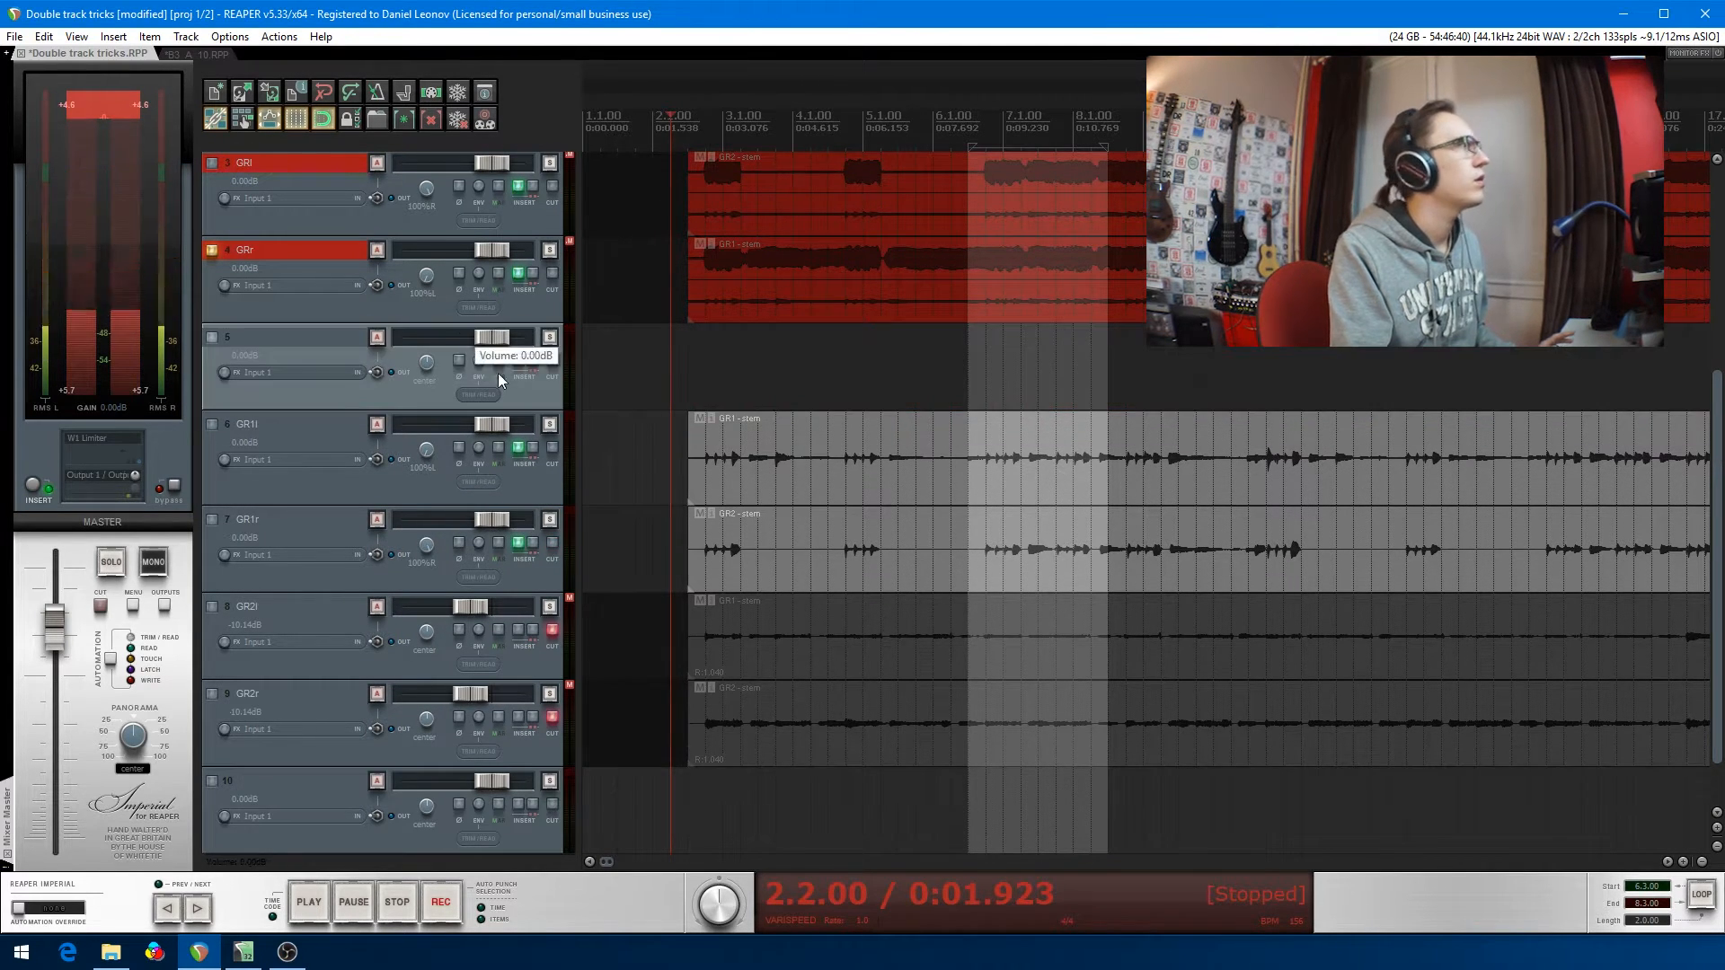
pyautogui.doubleClick(302, 335)
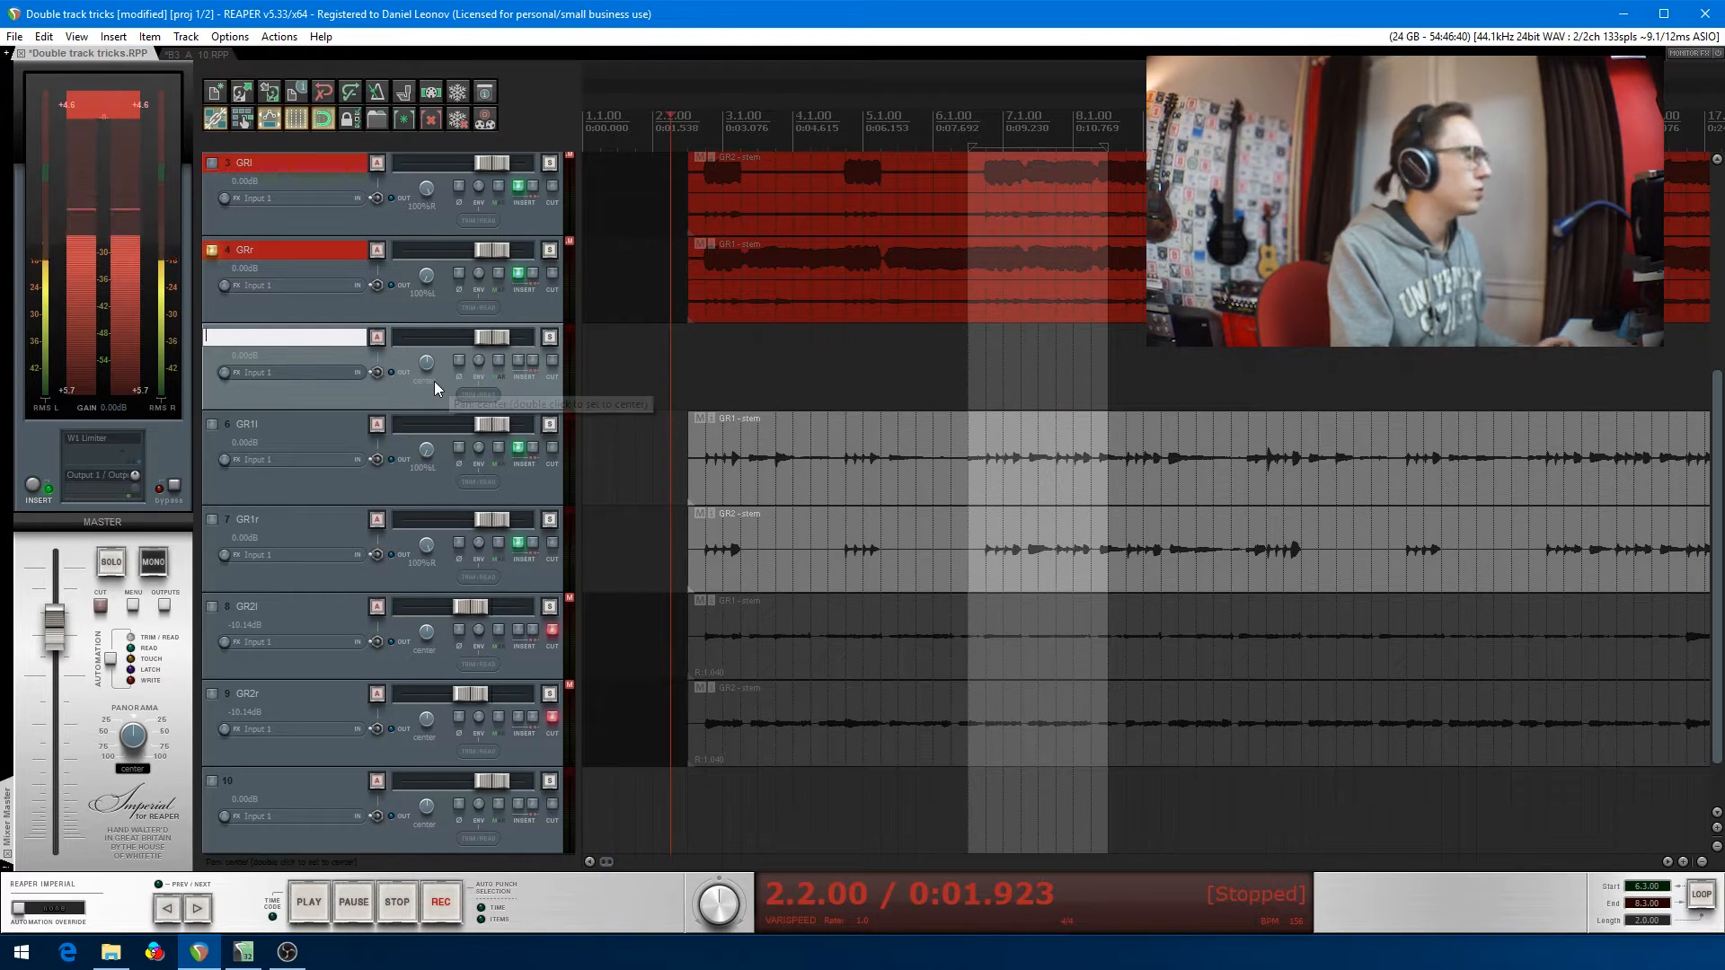
pyautogui.write('GR_BUS')
pyautogui.press('Return')
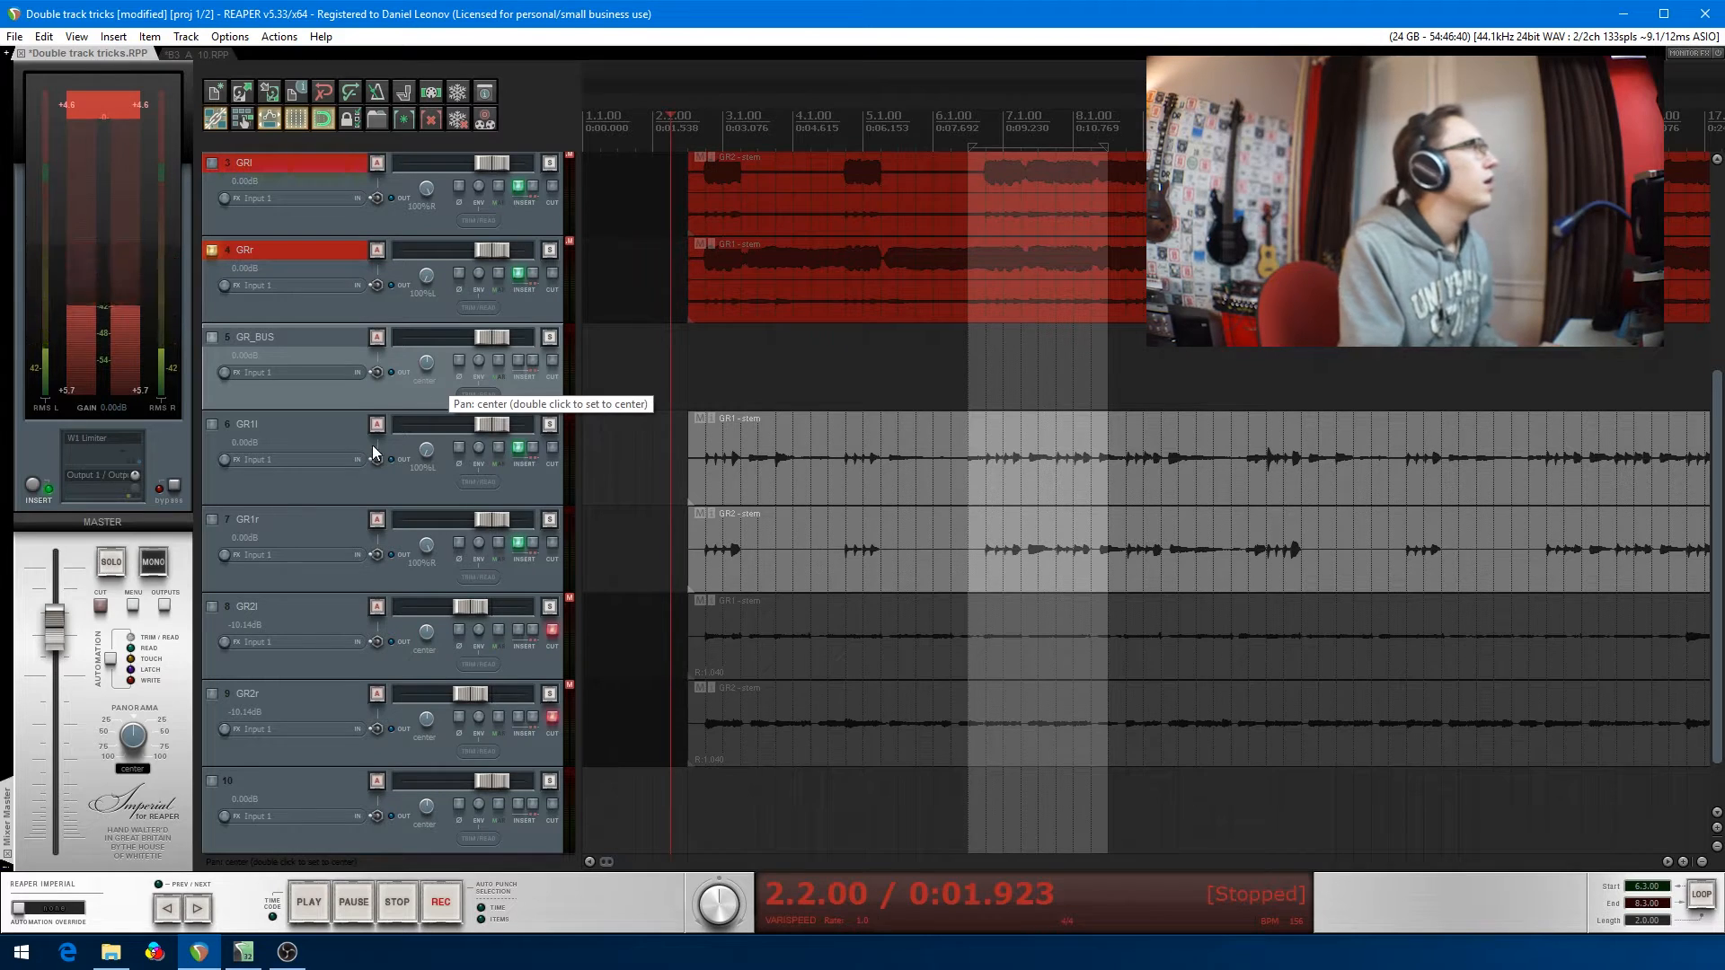
# - Nest tracks GR1l and GR1r inside GR_BUS as a folder
pyautogui.click(442, 559)
pyautogui.keyDown('shift'); pyautogui.click(440, 493); pyautogui.keyUp('shift')
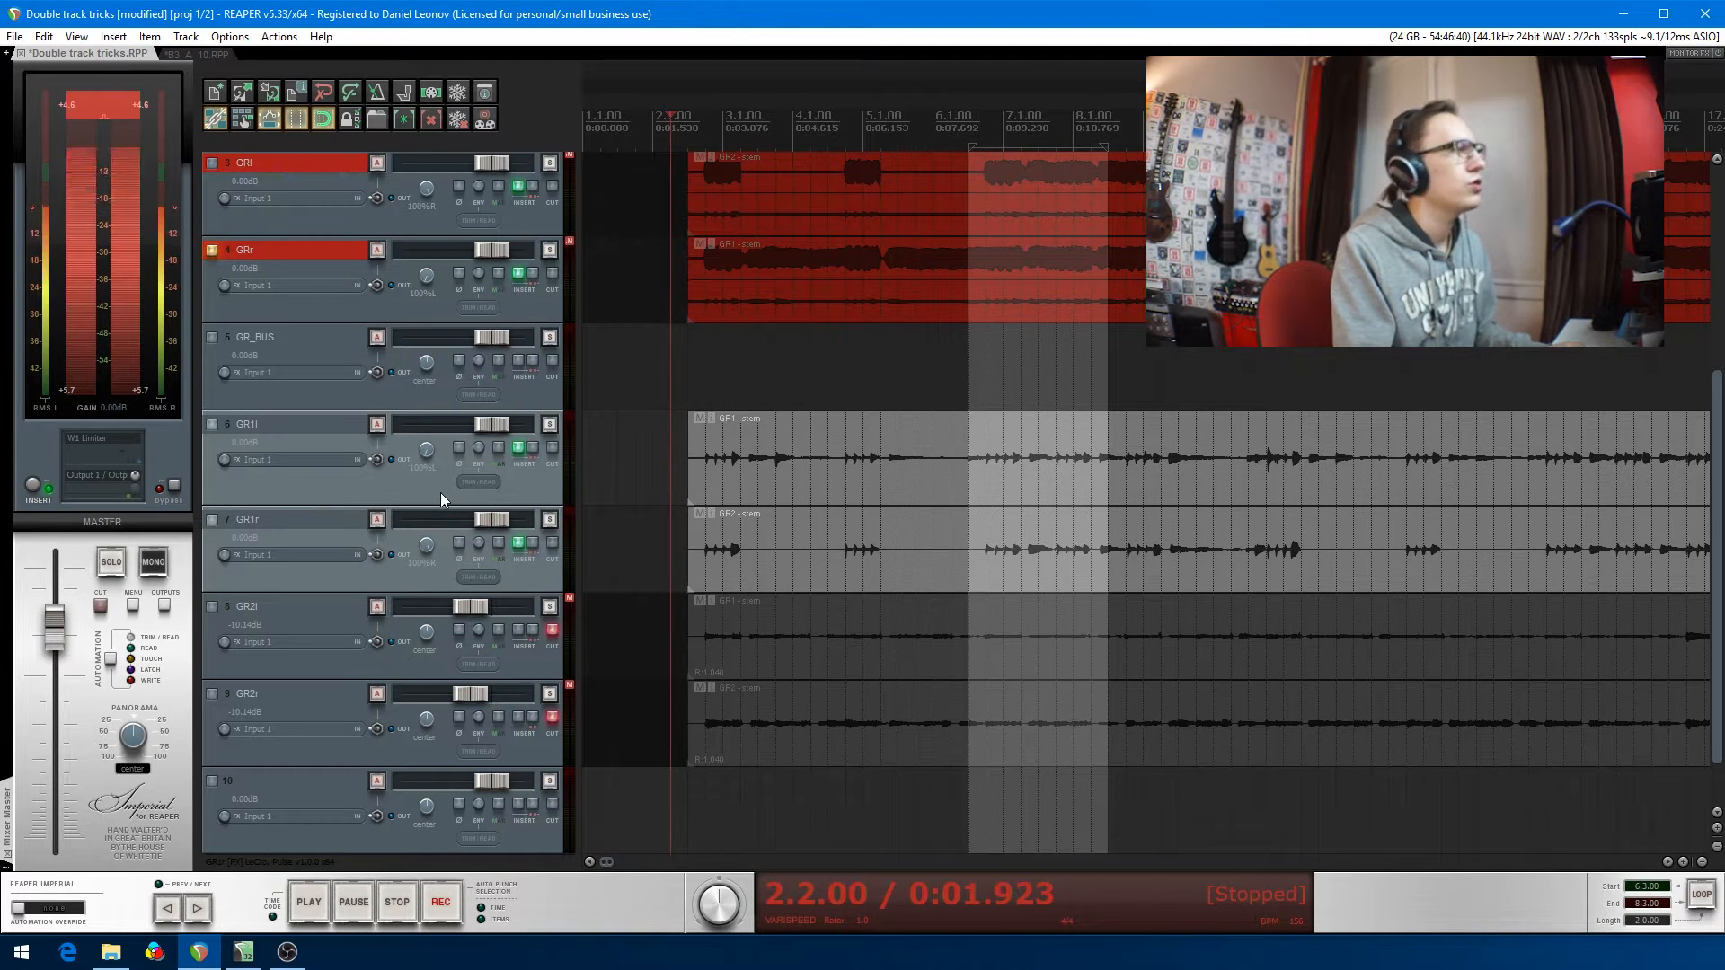
pyautogui.moveTo(441, 492); pyautogui.dragTo(504, 358)
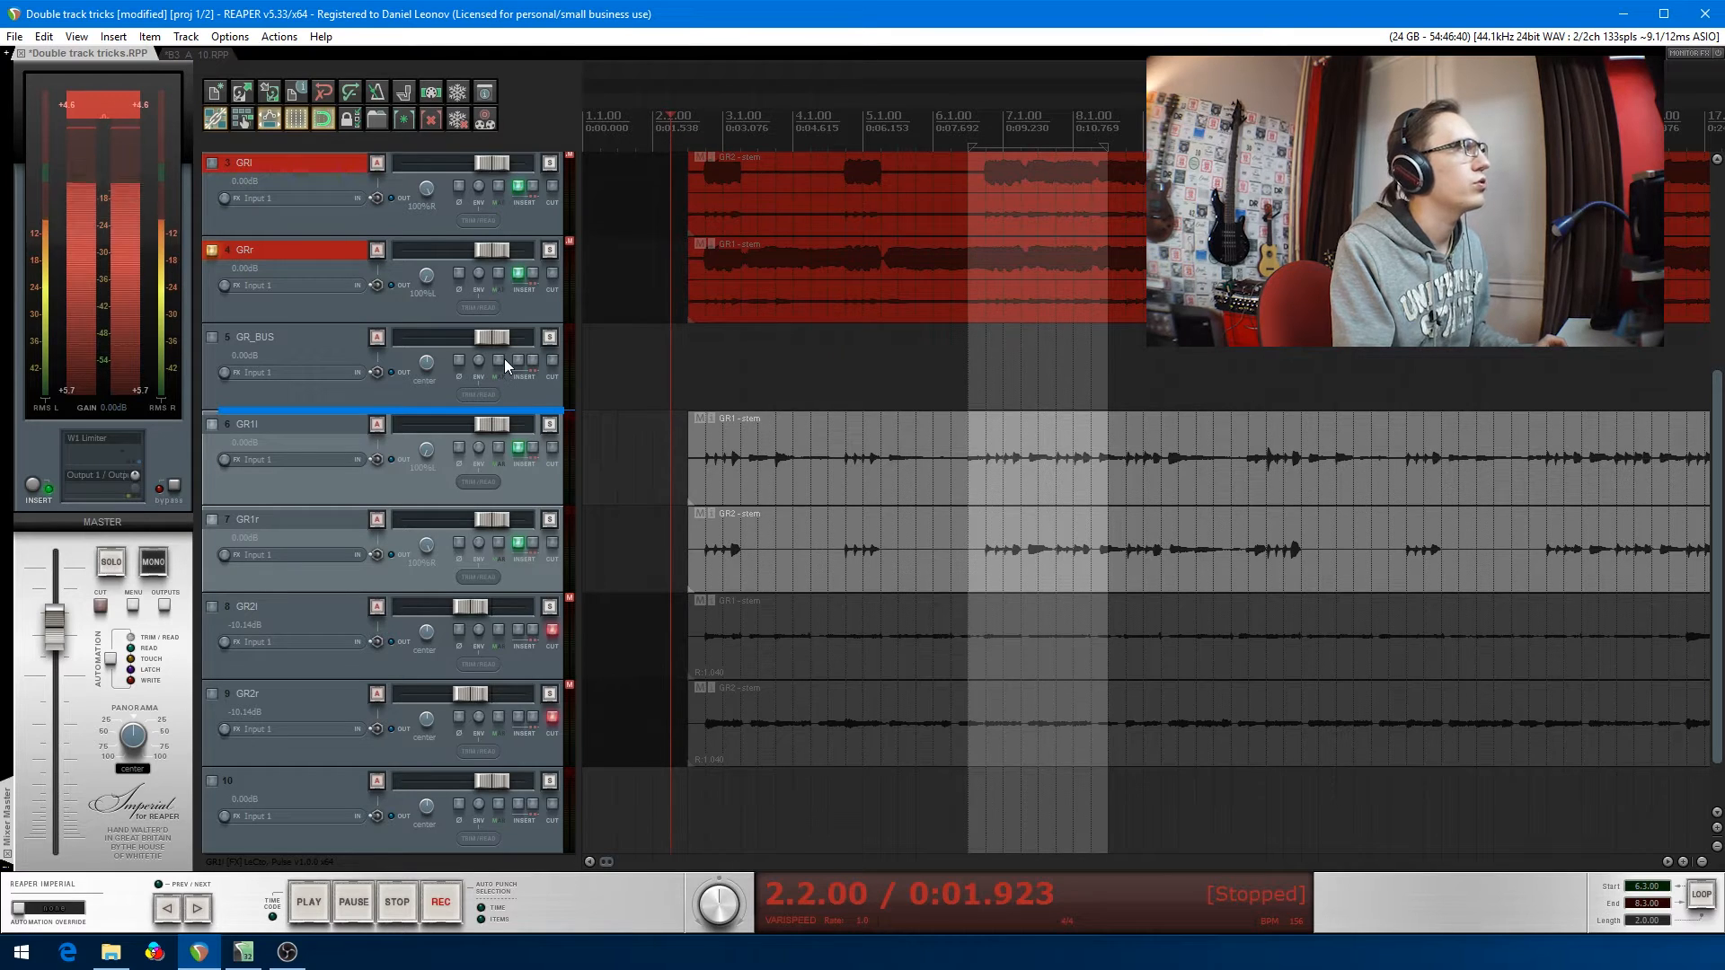
pyautogui.moveTo(504, 359); pyautogui.dragTo(504, 358)
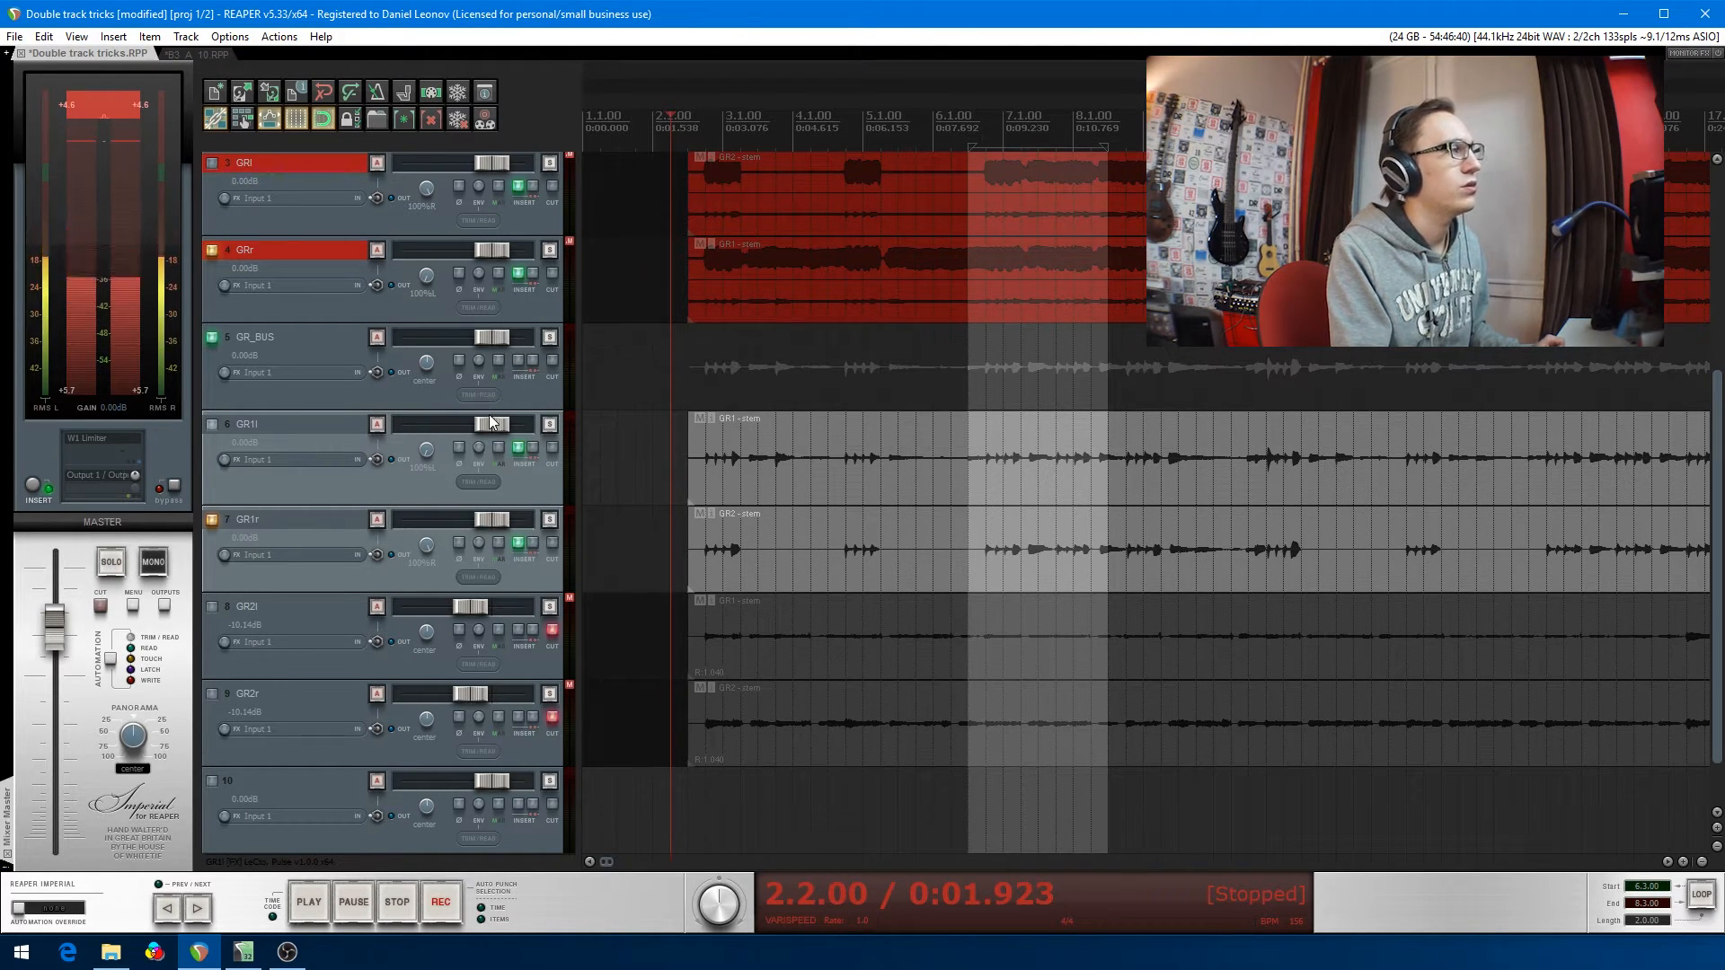
# - Bypass the effects on GR1l and GR1r and play the dry guitars from 2.3.00
pyautogui.scroll(1, 494, 427)
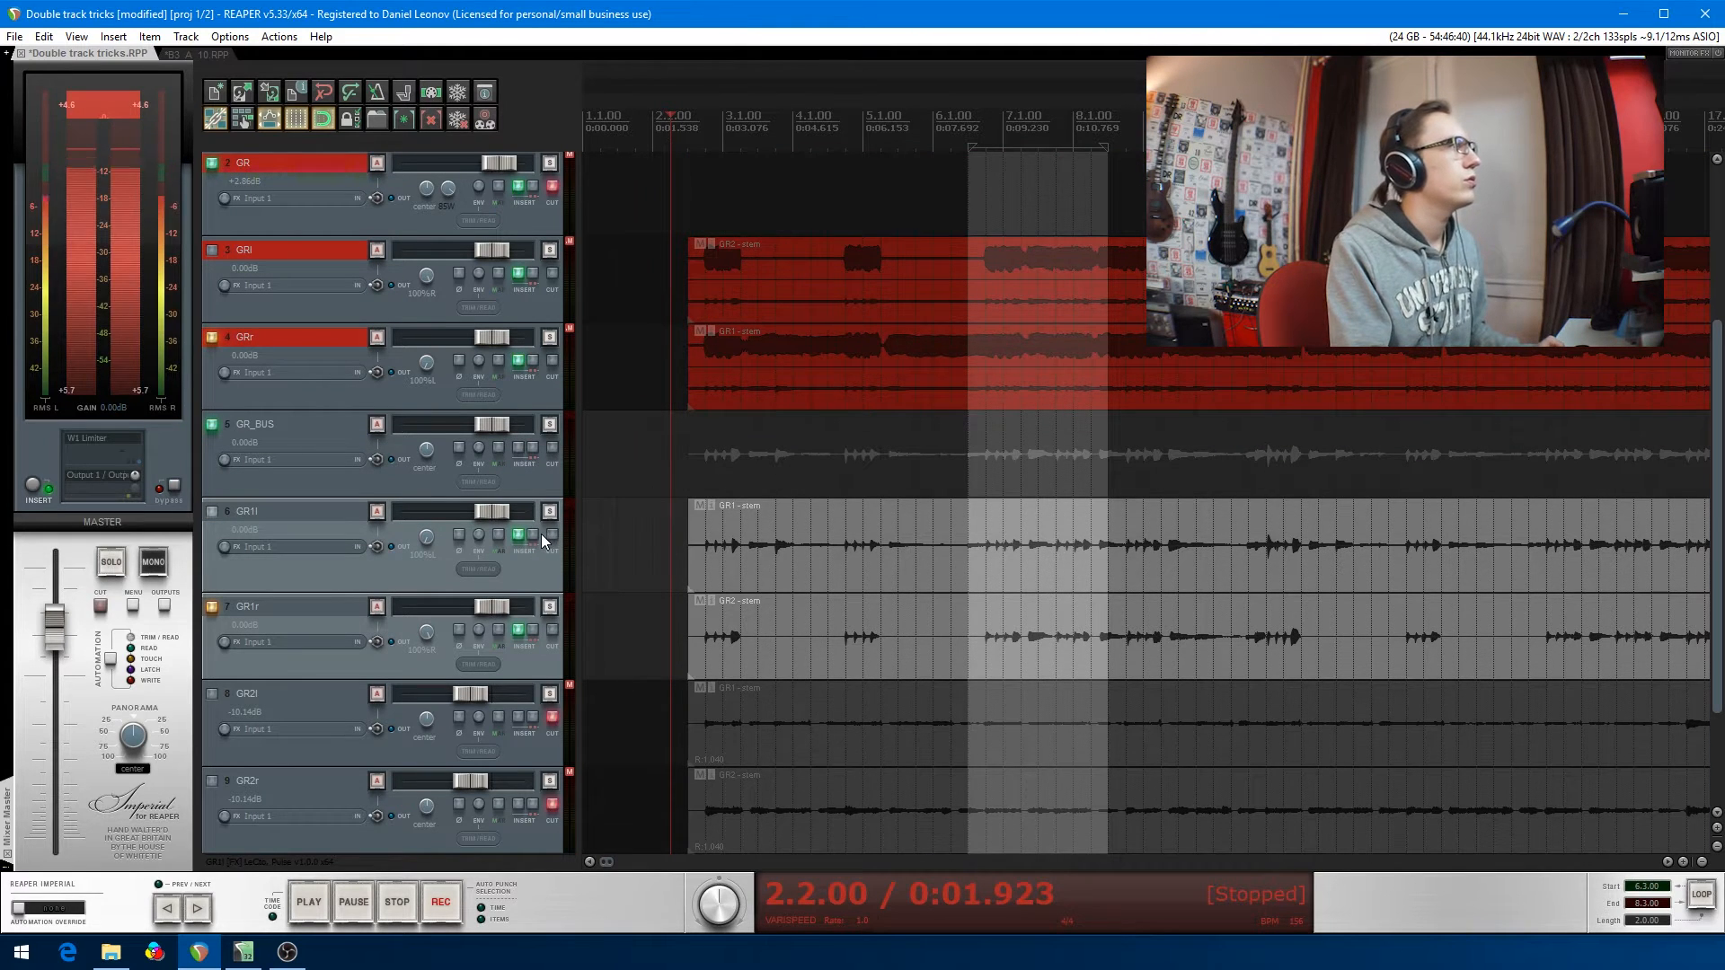
pyautogui.click(537, 536)
pyautogui.click(537, 629)
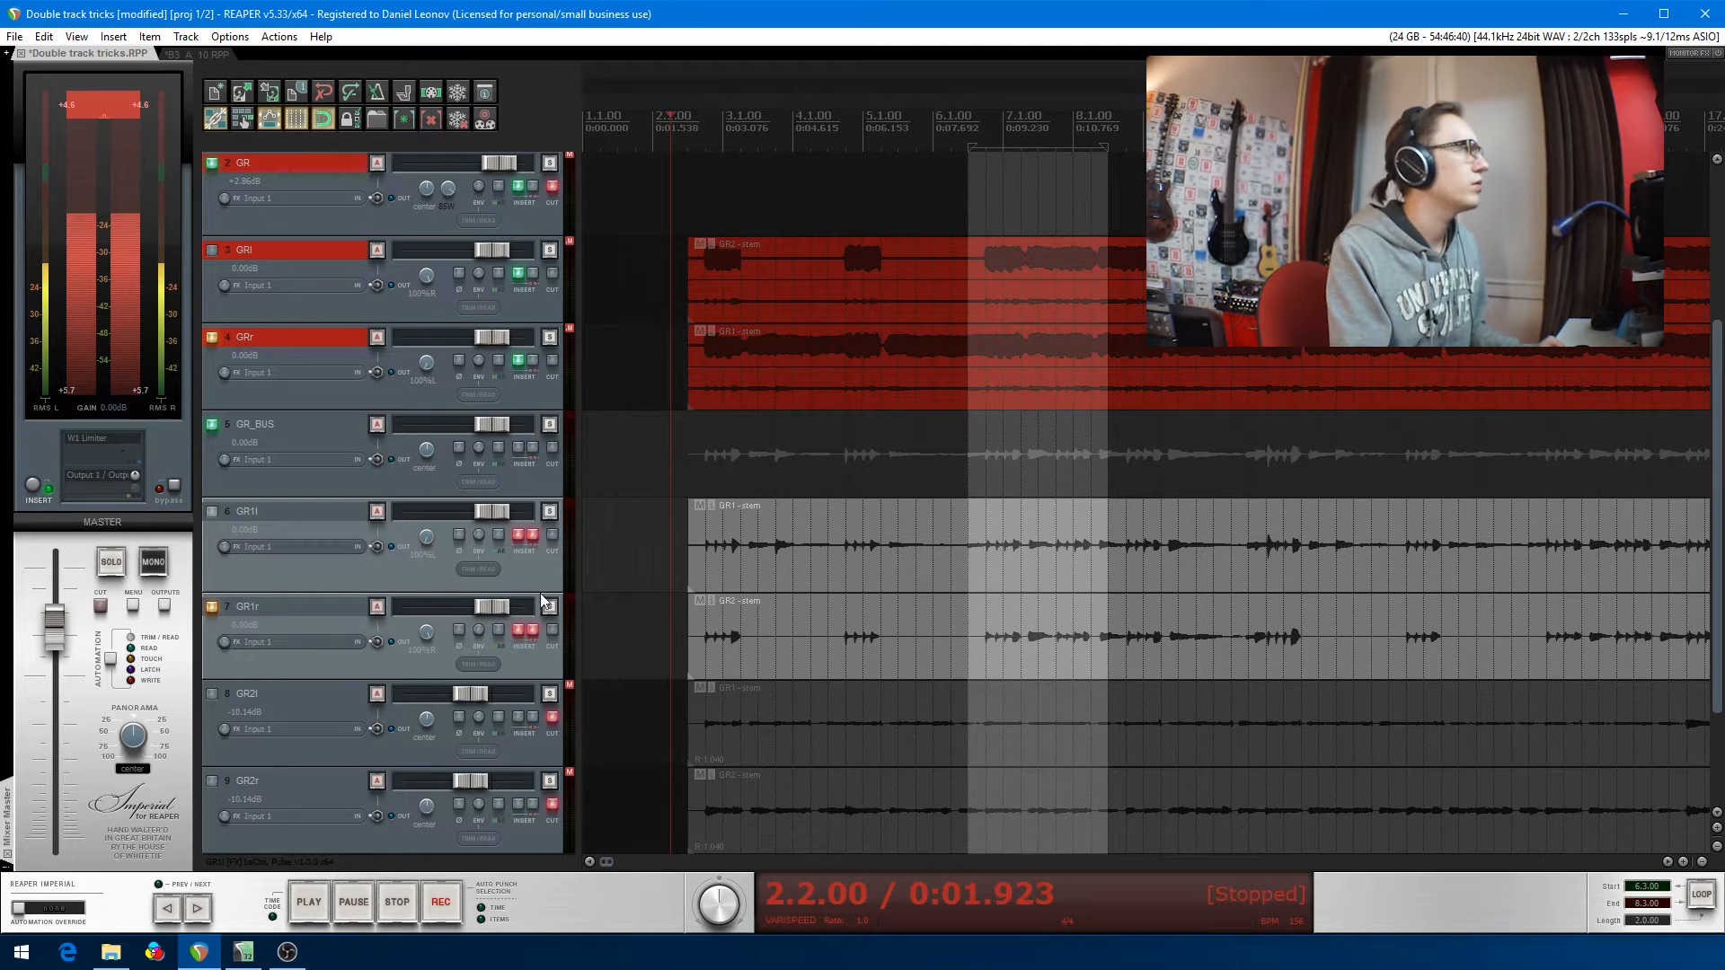
pyautogui.click(687, 690)
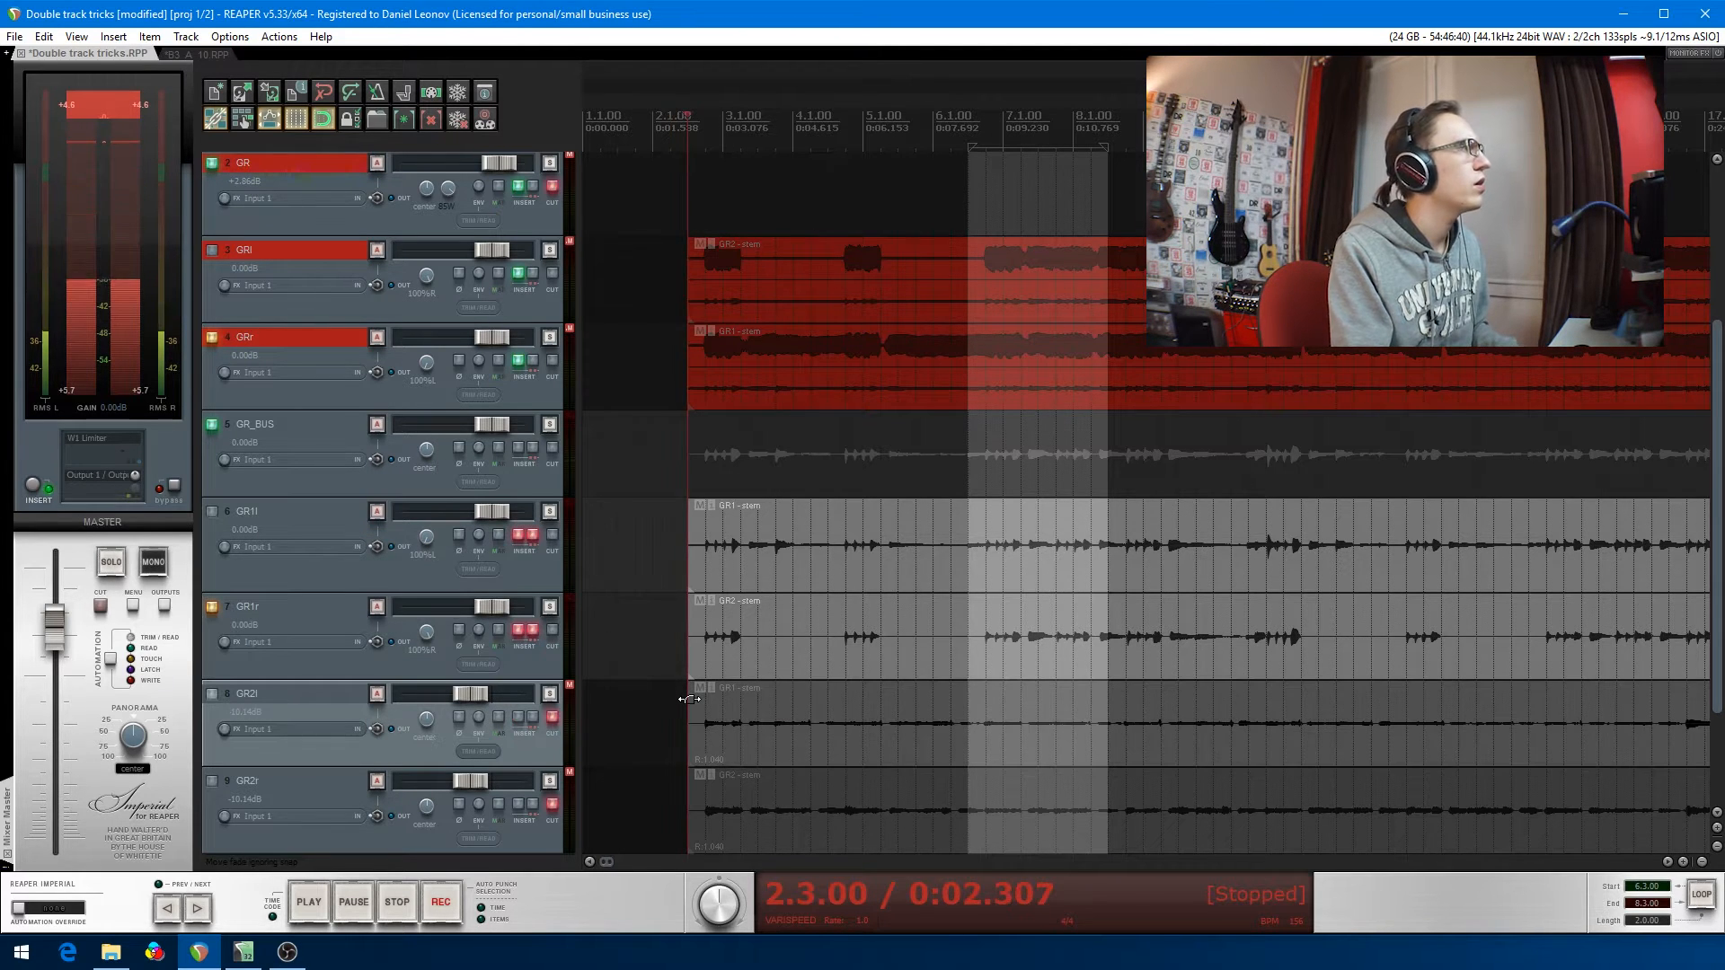
pyautogui.press('space')
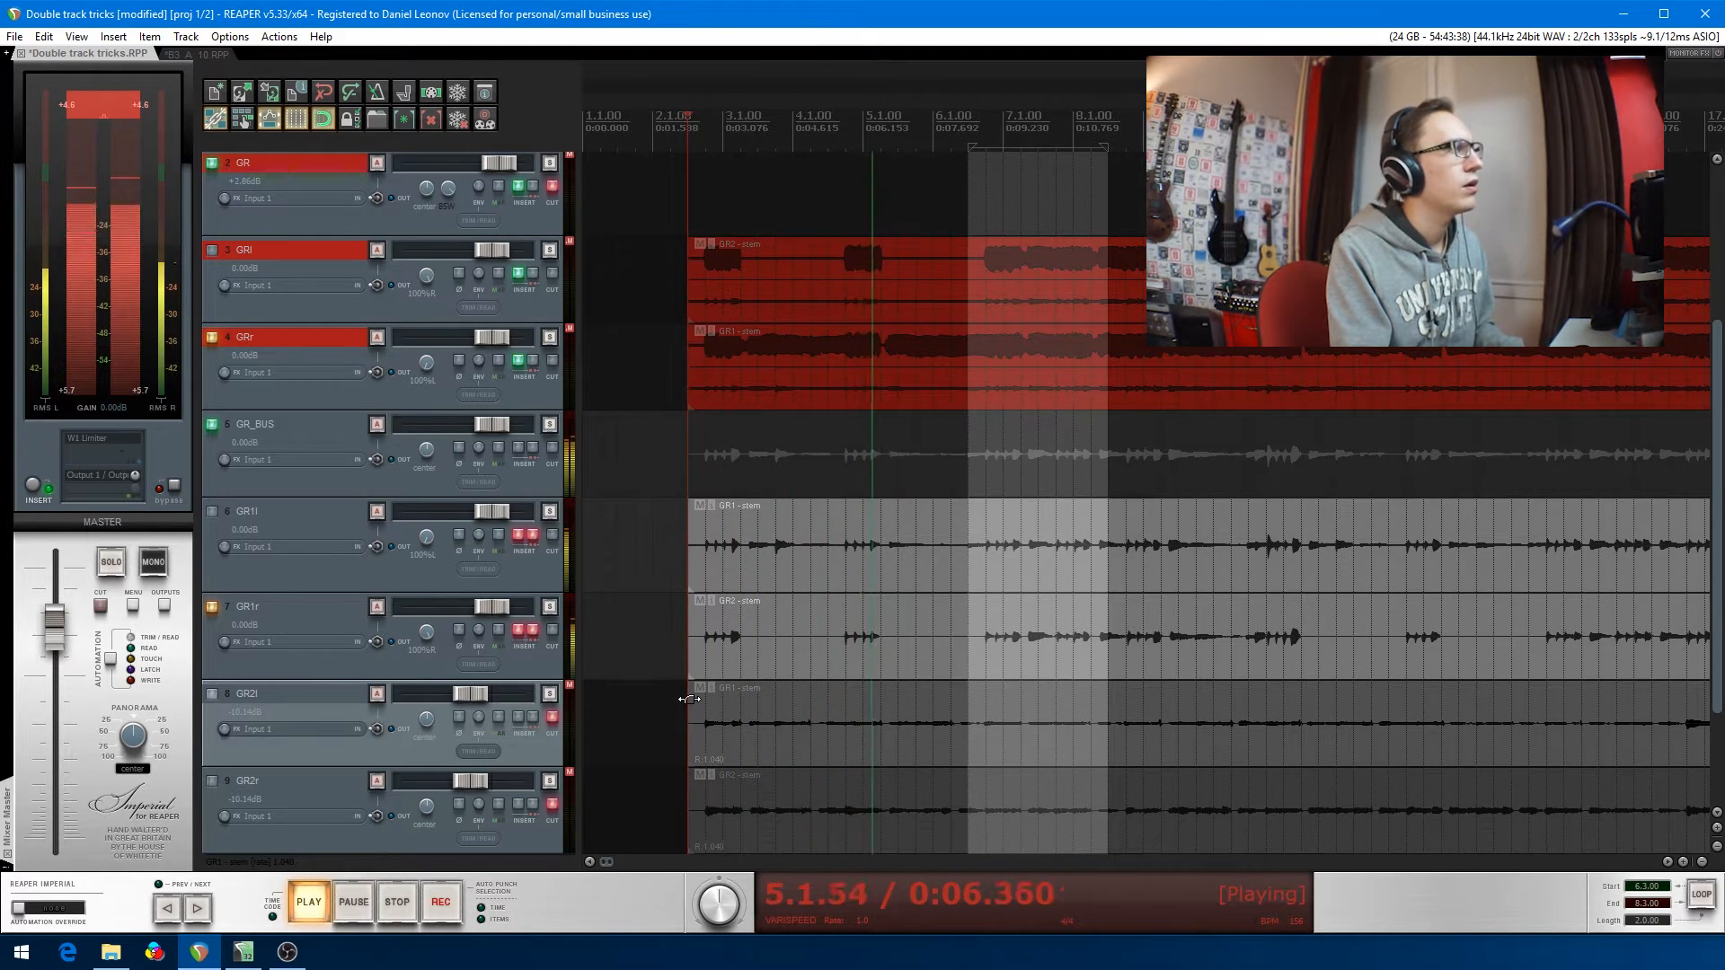
pyautogui.press('space')
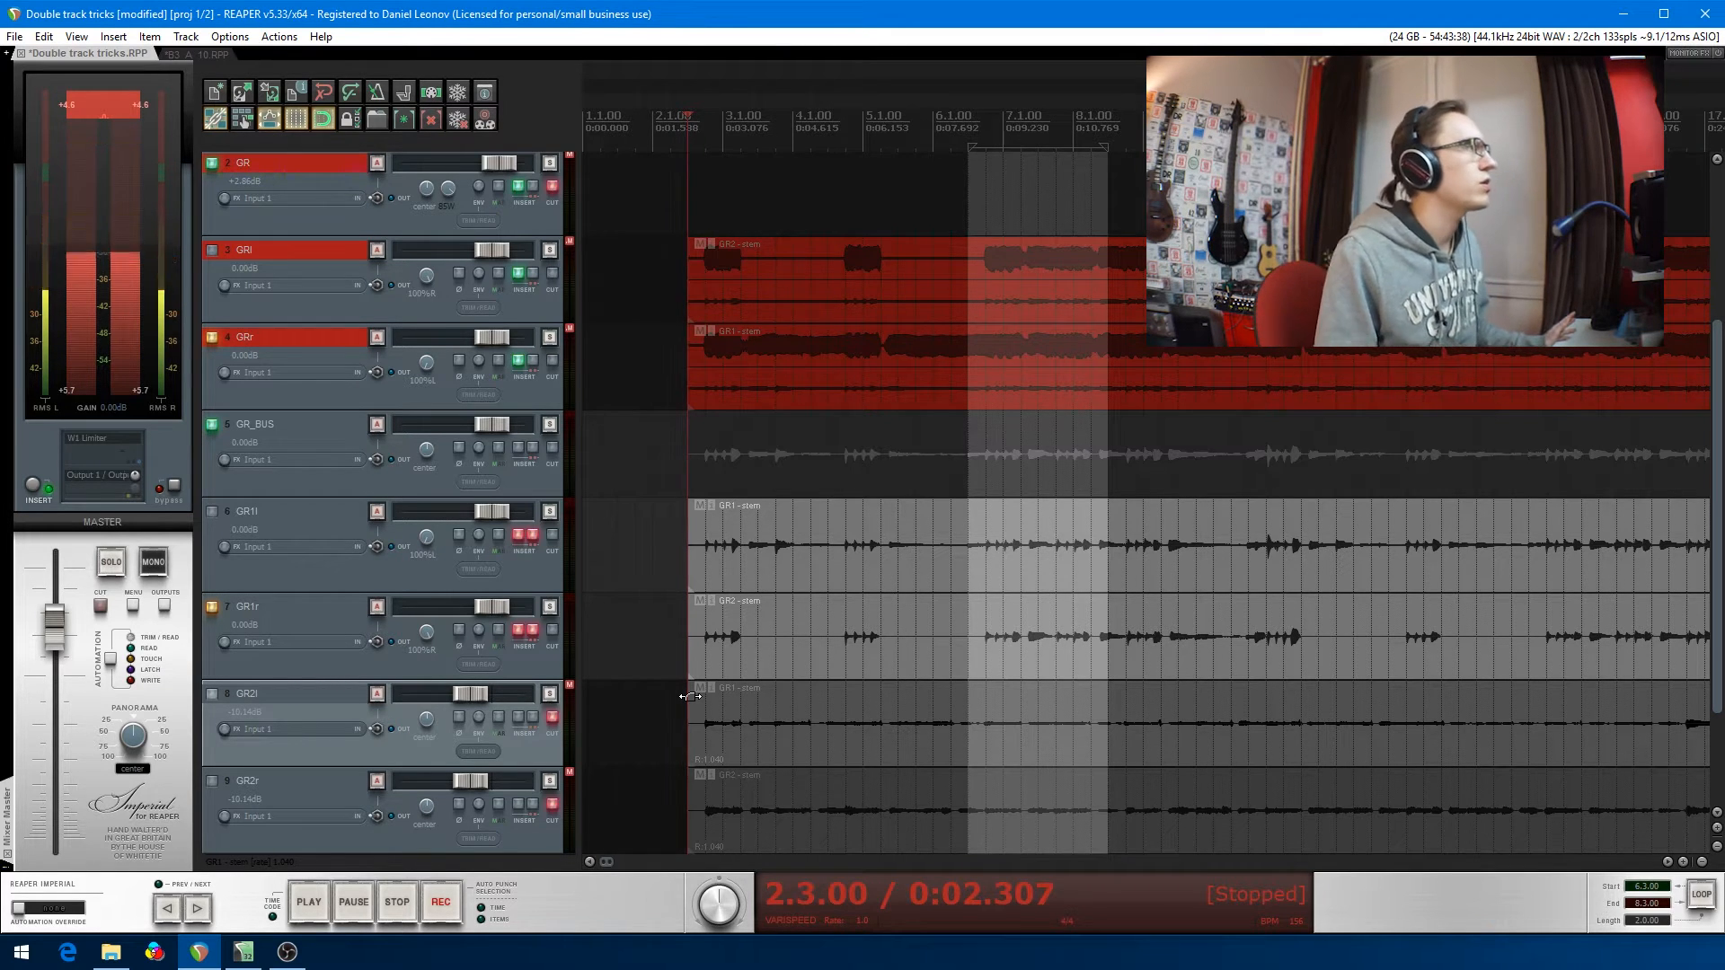
# - Add the LeGion amp and the Rosen Digital Pulse cabinet loader to the GR_BUS effects chain
pyautogui.click(536, 451)
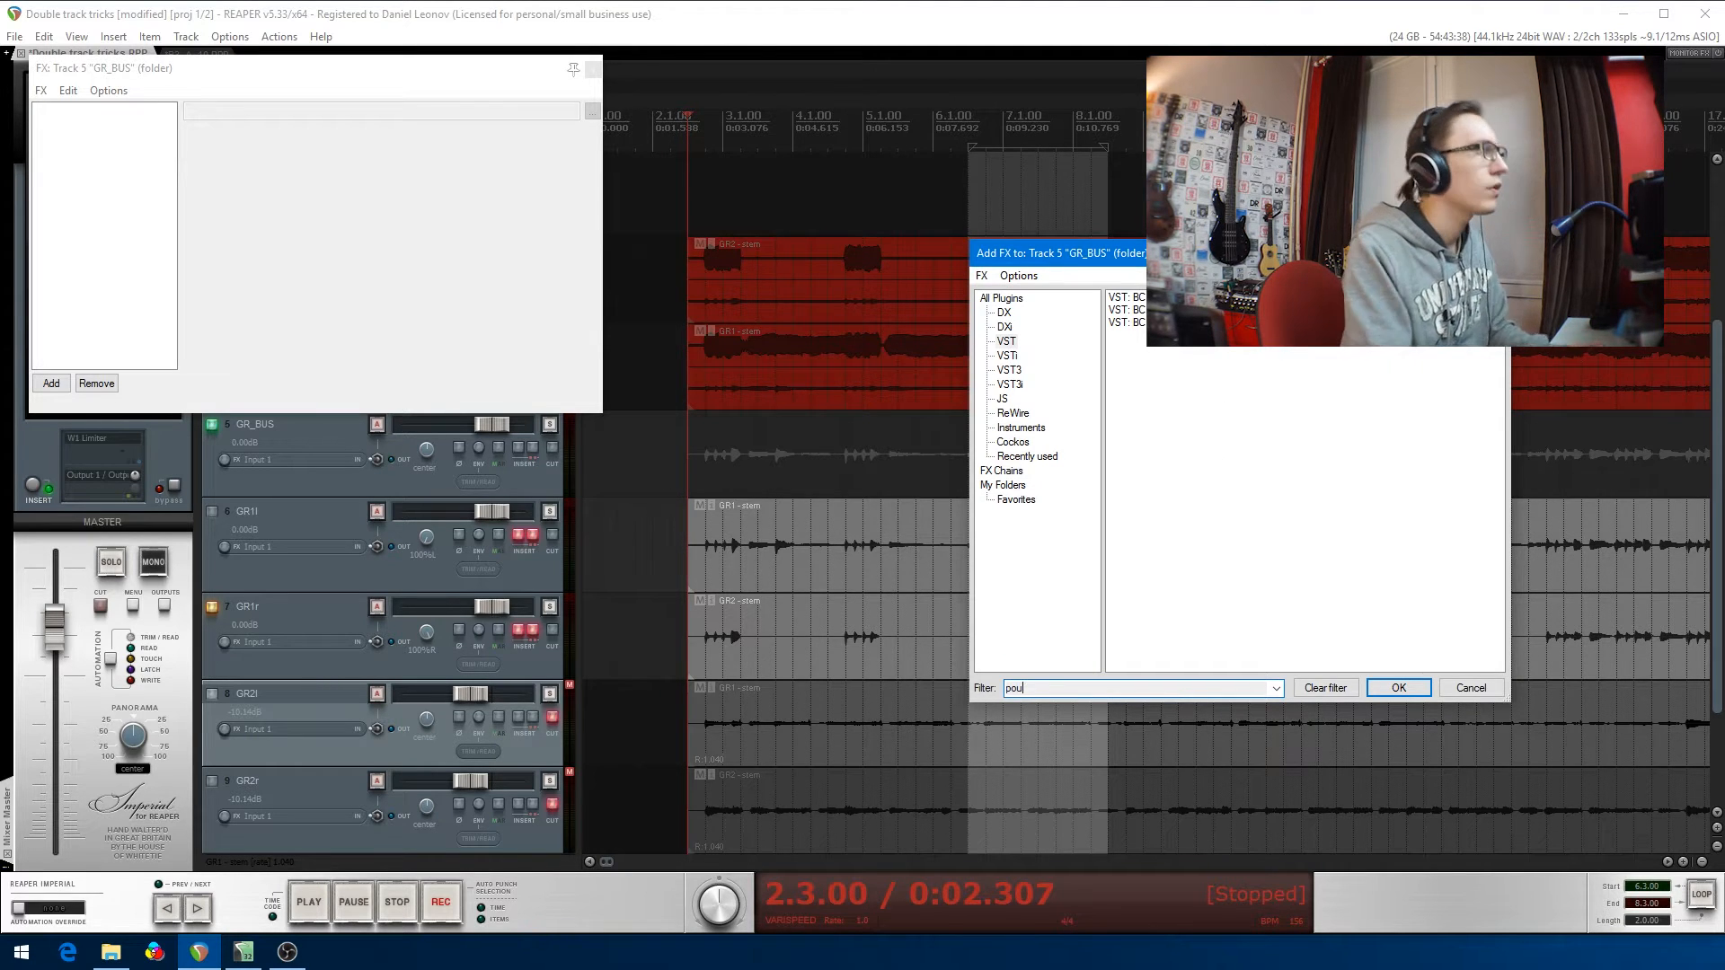
pyautogui.doubleClick(1168, 335)
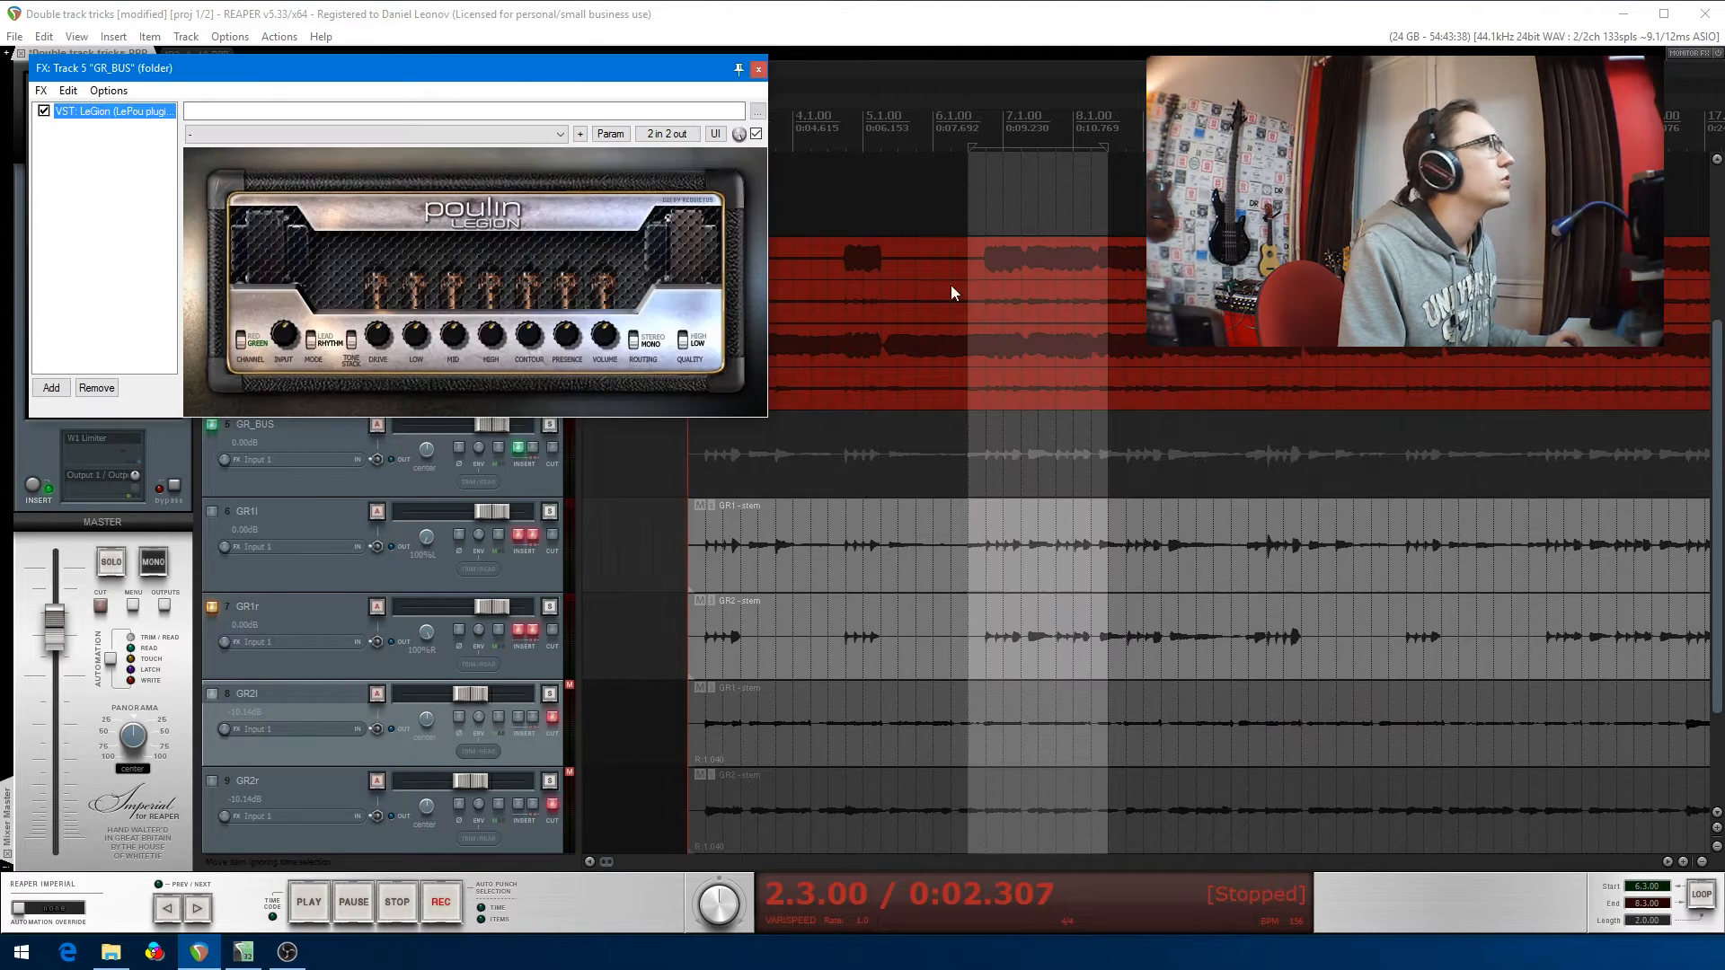
pyautogui.click(535, 471)
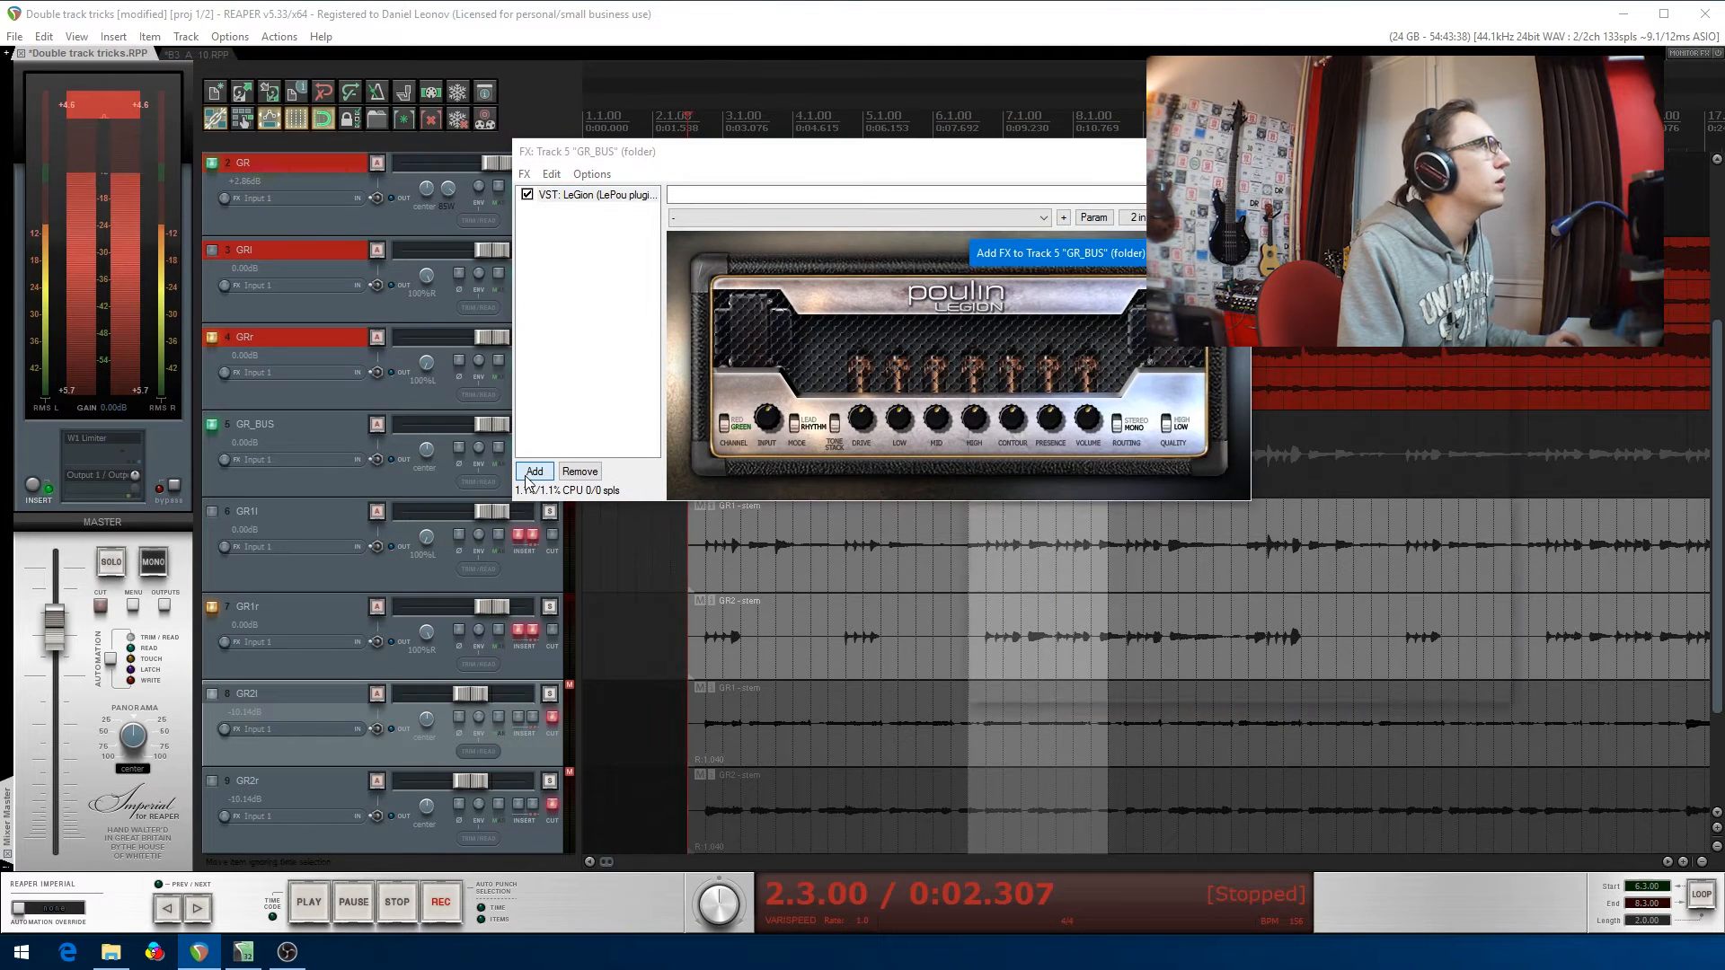
pyautogui.write('rosen')
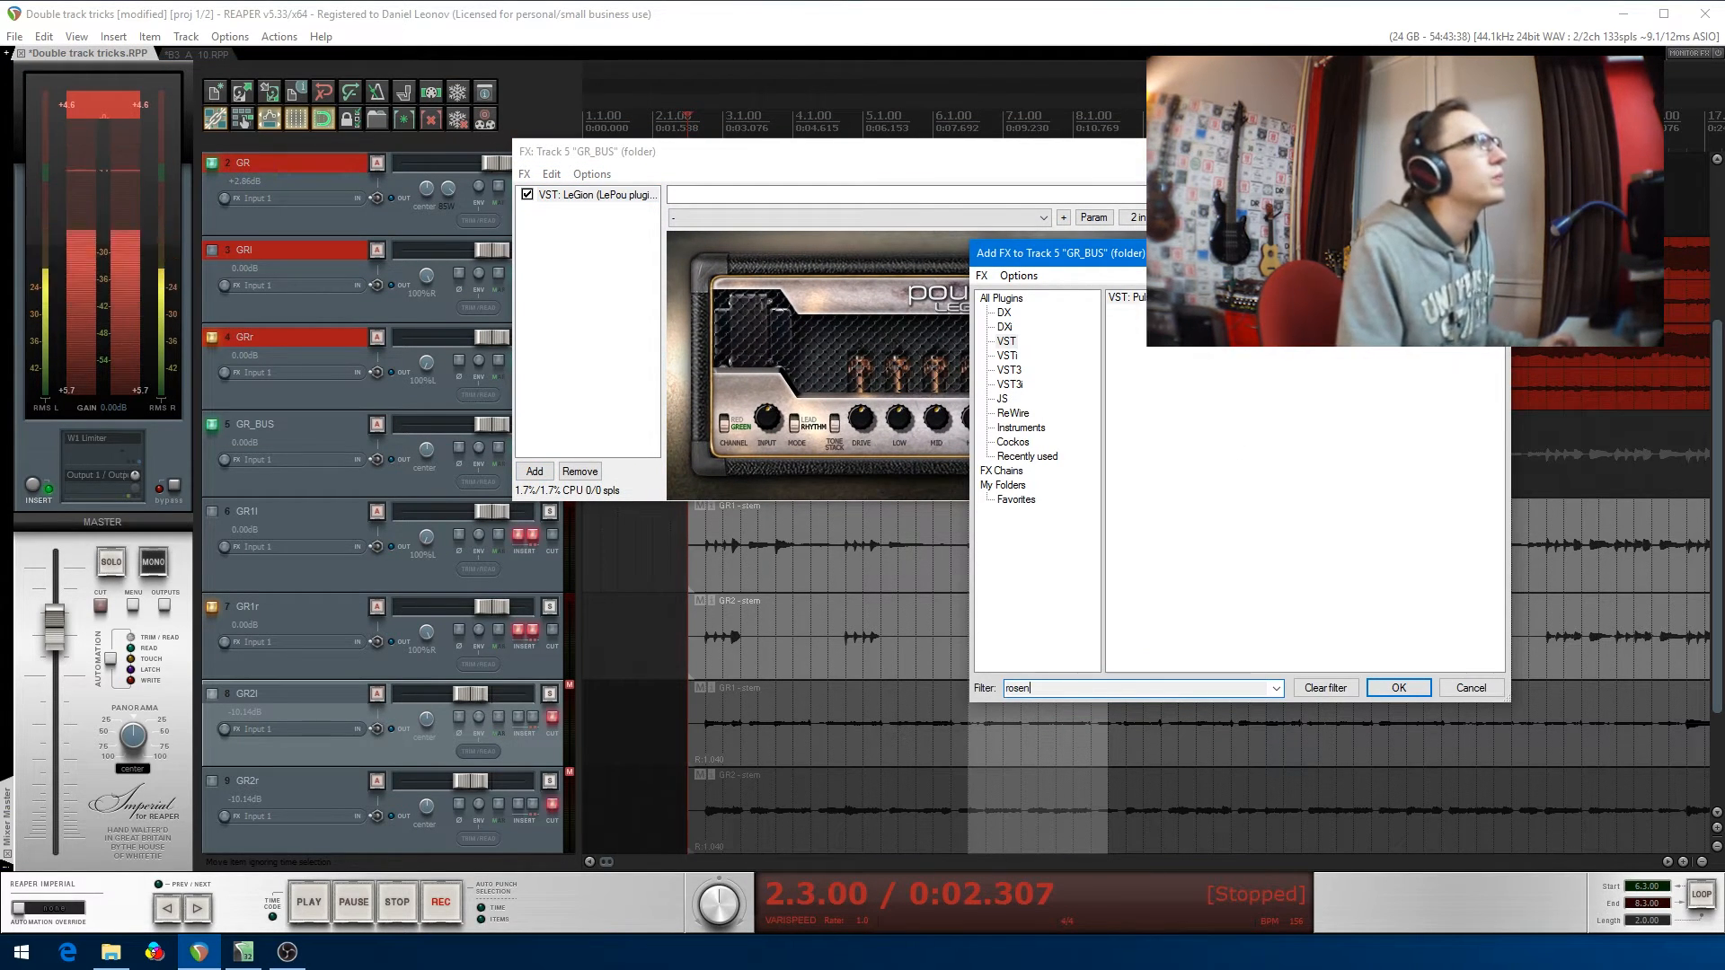
pyautogui.press('Return')
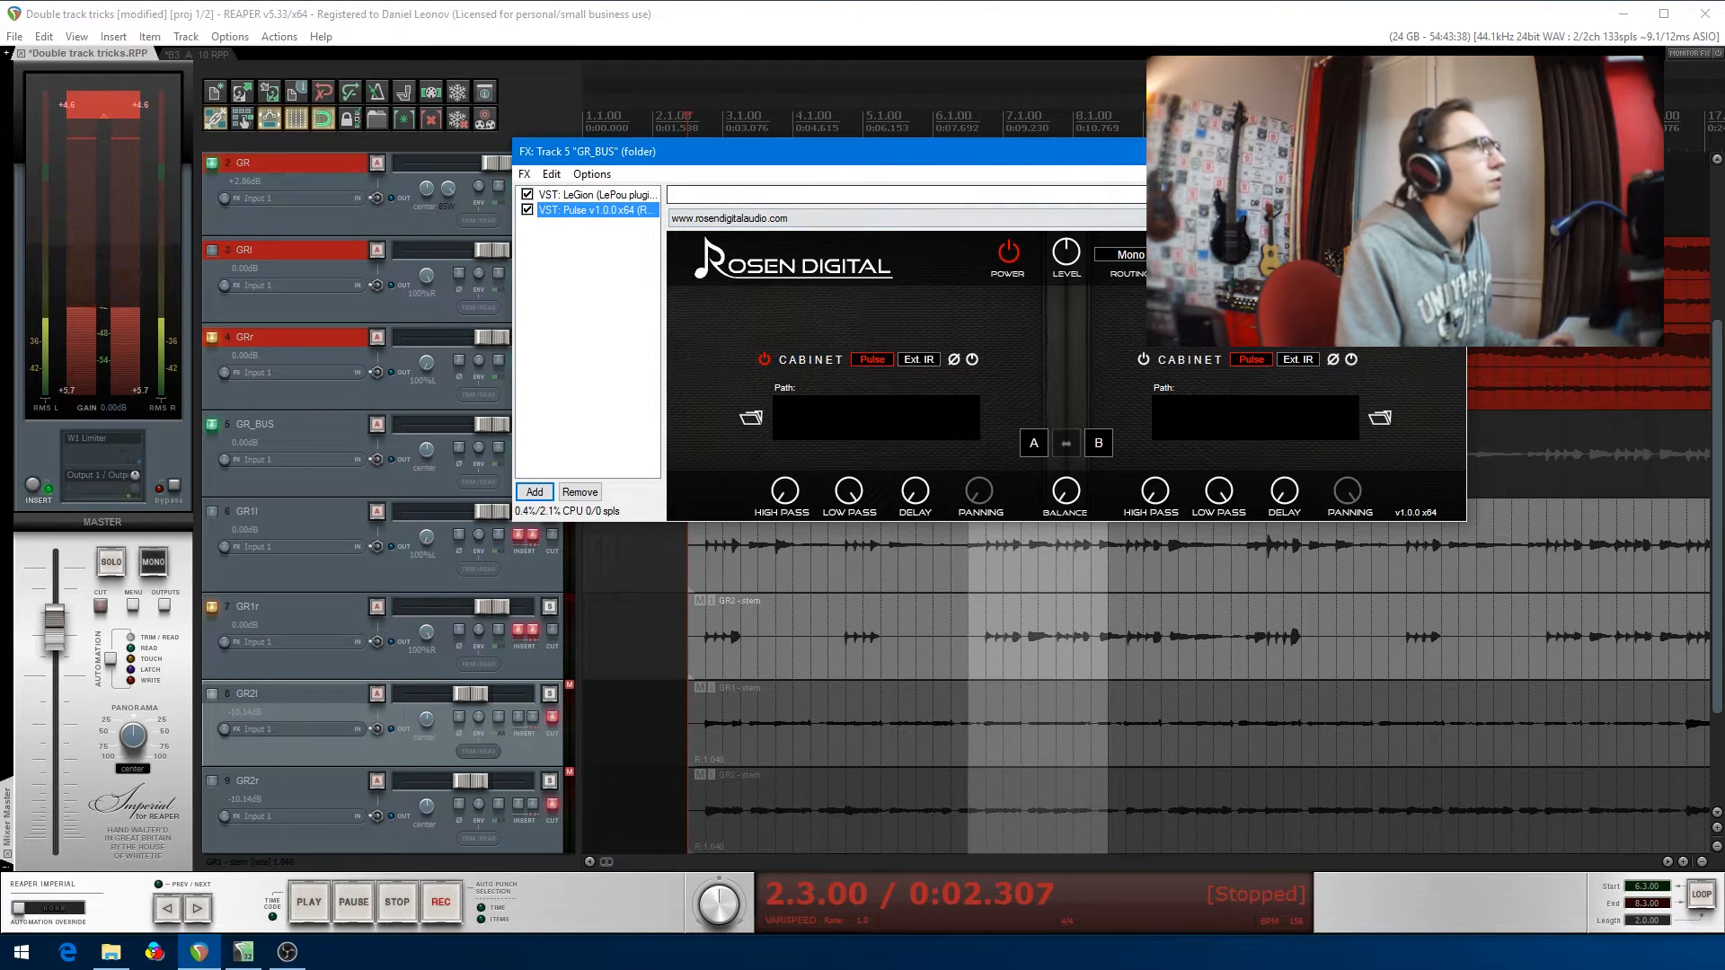
pyautogui.moveTo(1084, 155); pyautogui.dragTo(1012, 59)
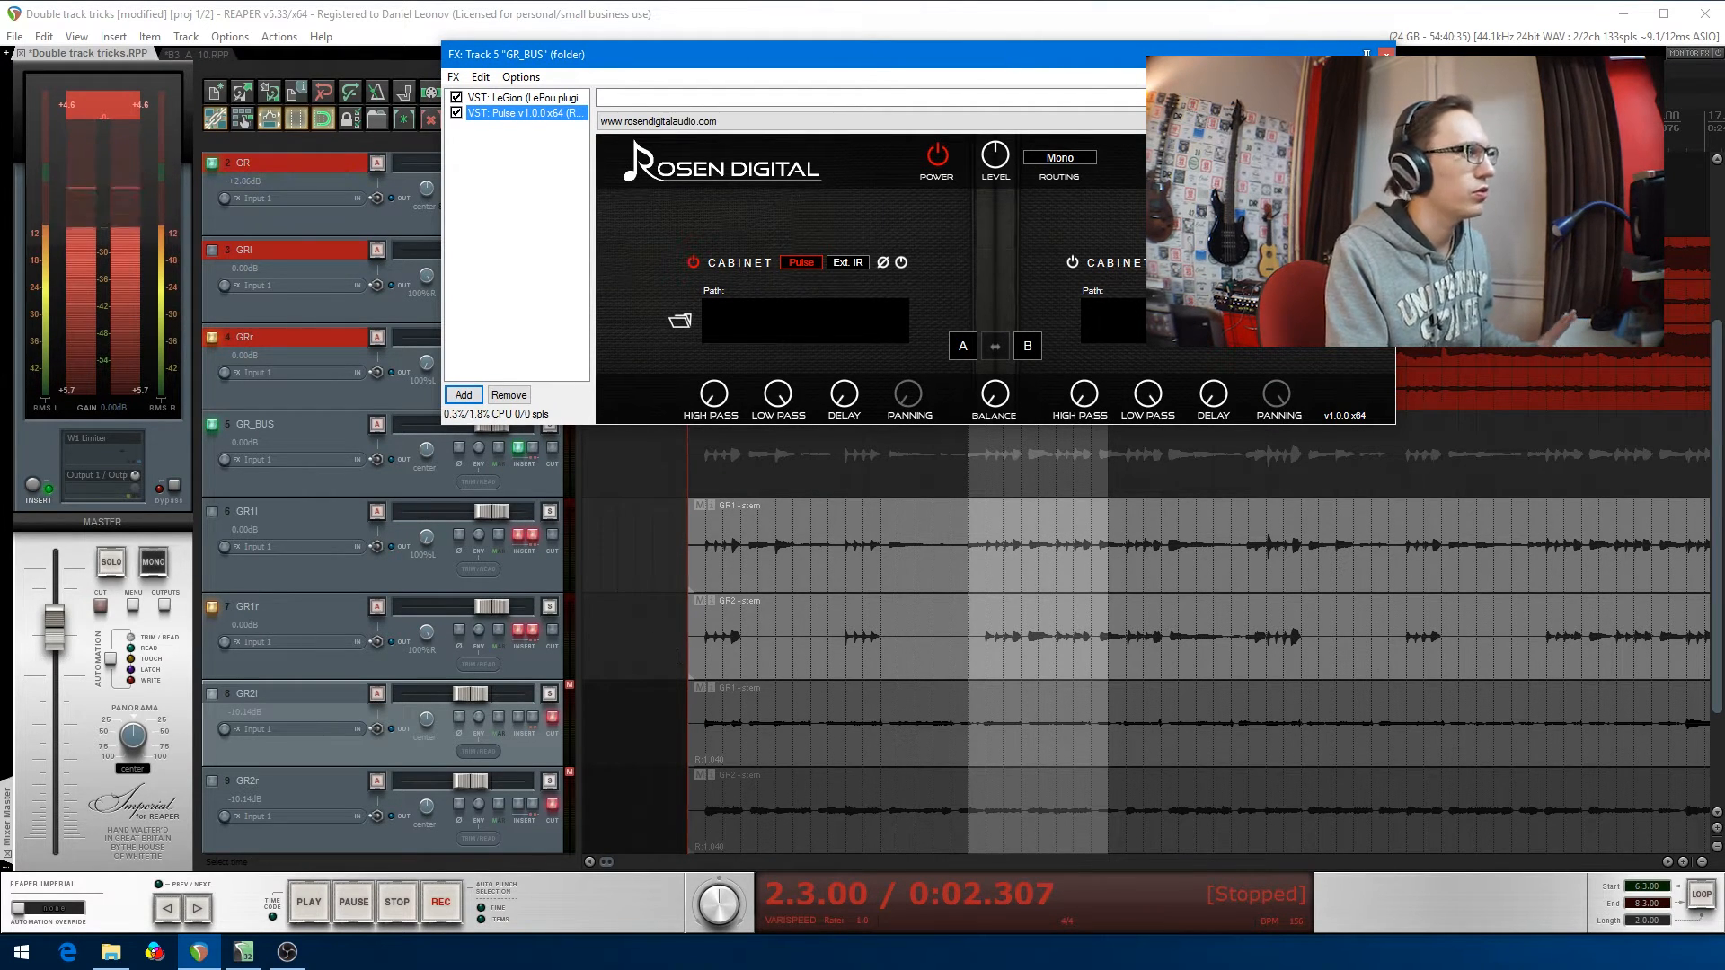
# - Play both guitars through the GR_BUS chain from 2.3.00 with Pulse in Mono routing
pyautogui.click(543, 476)
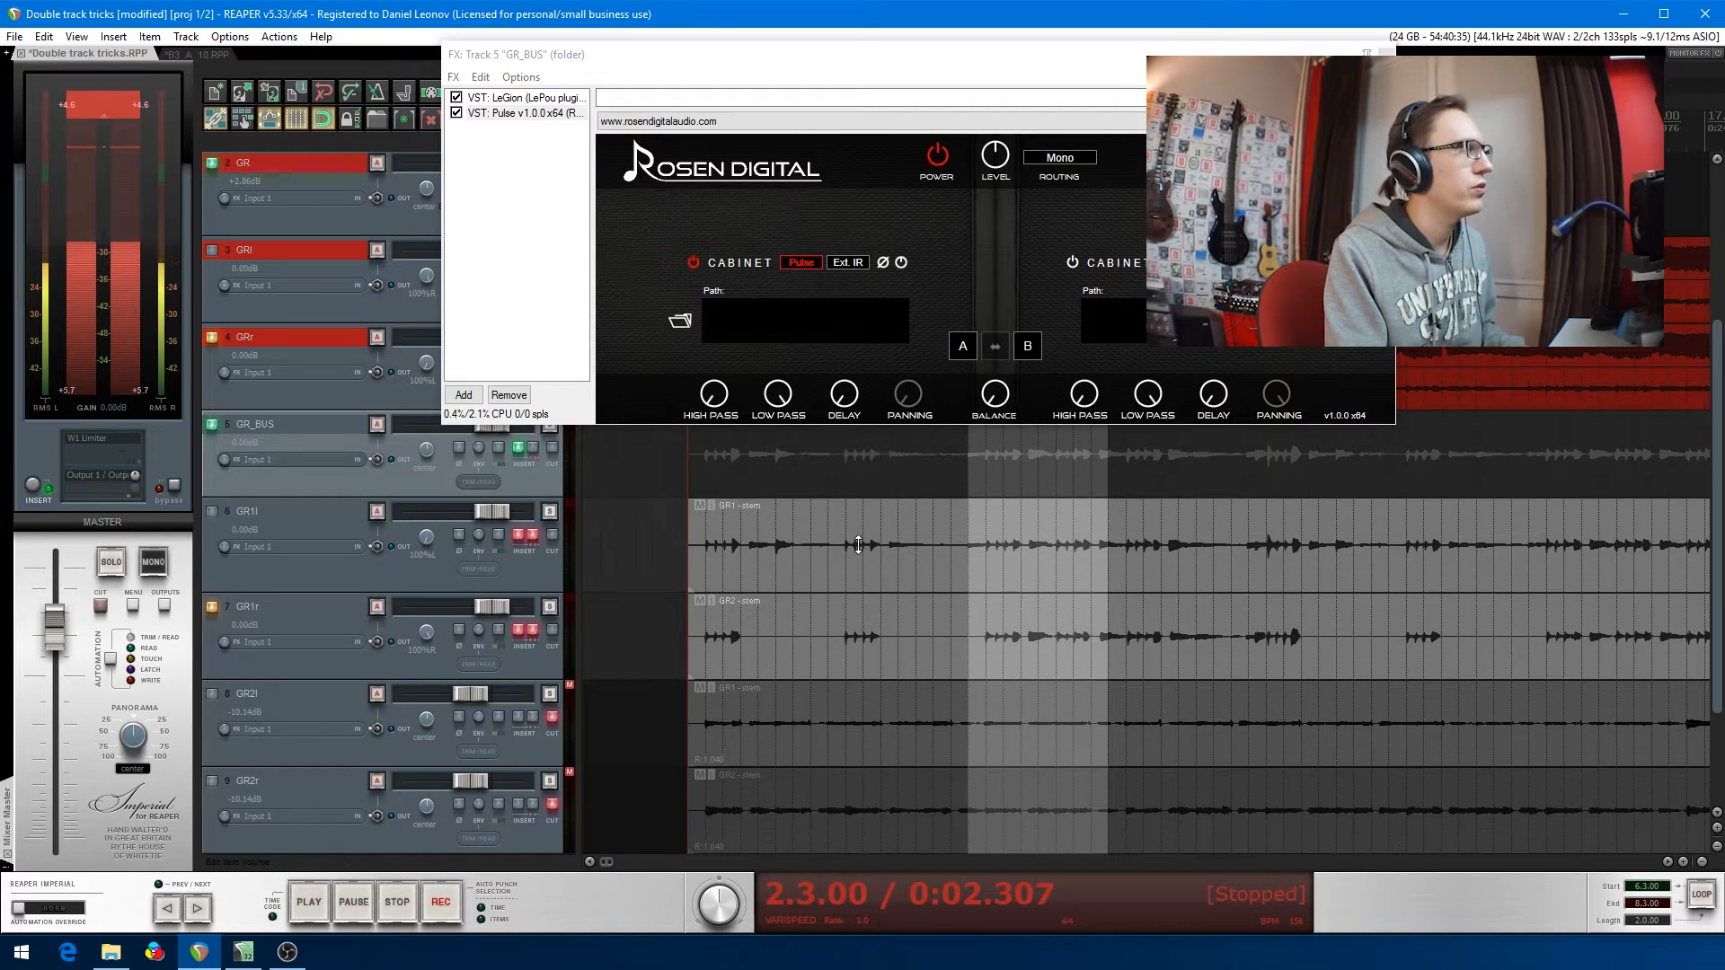
pyautogui.press('space')
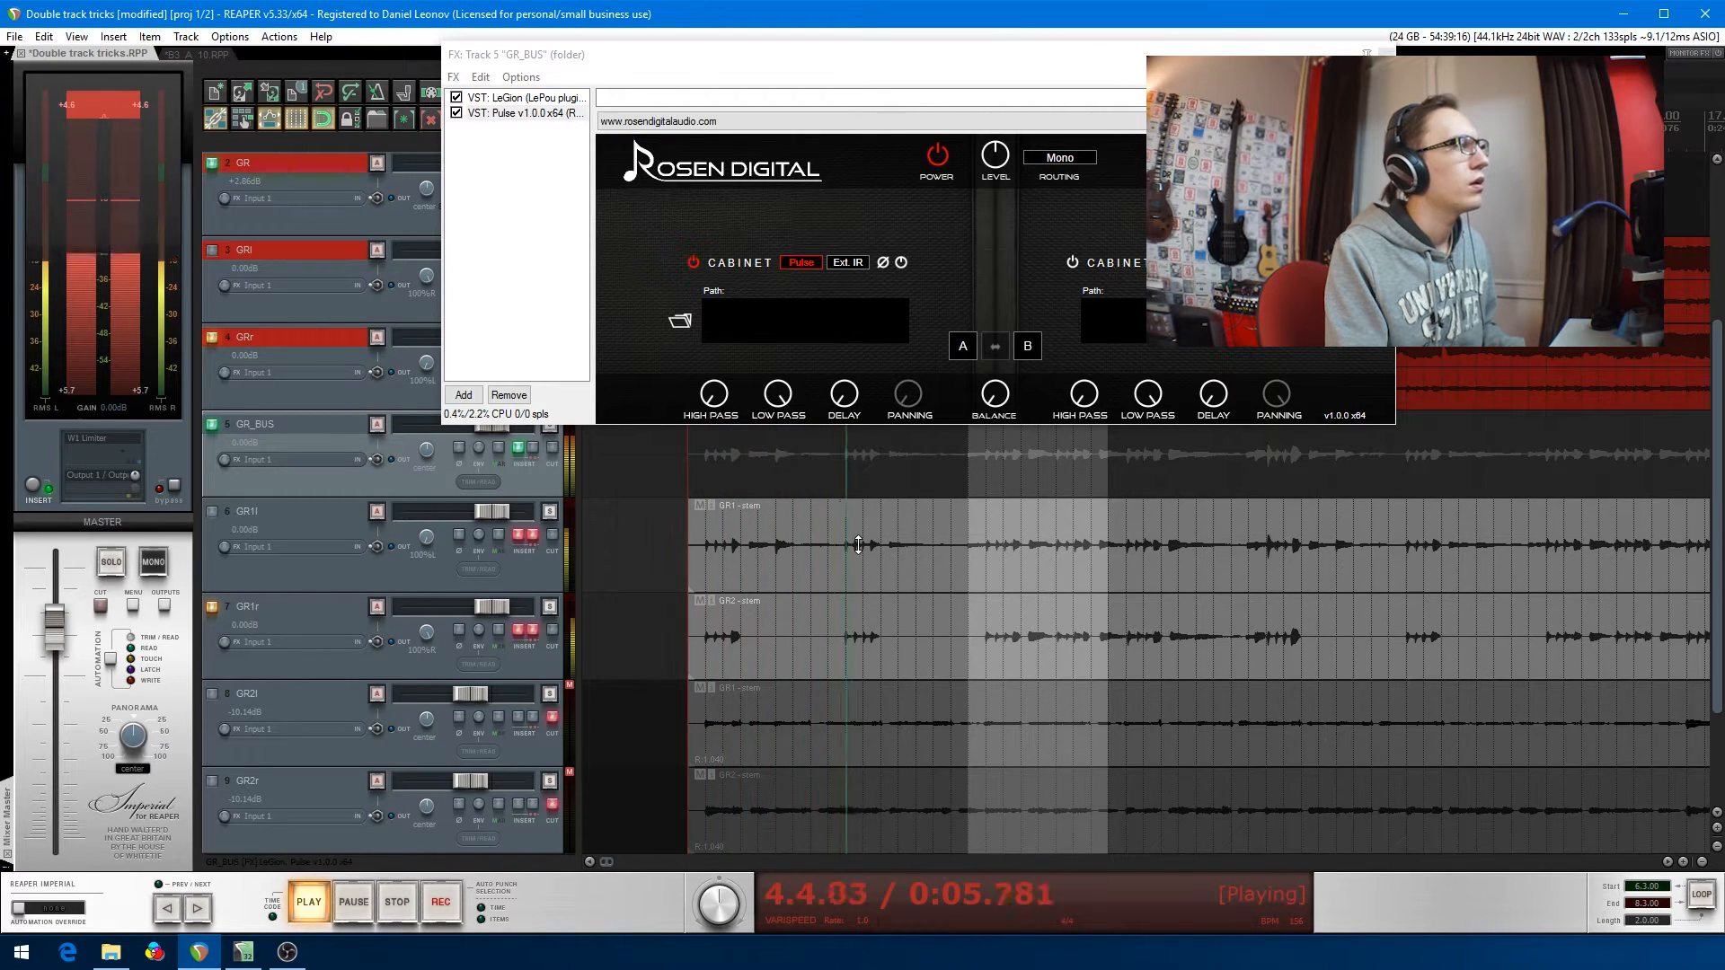
pyautogui.press('space')
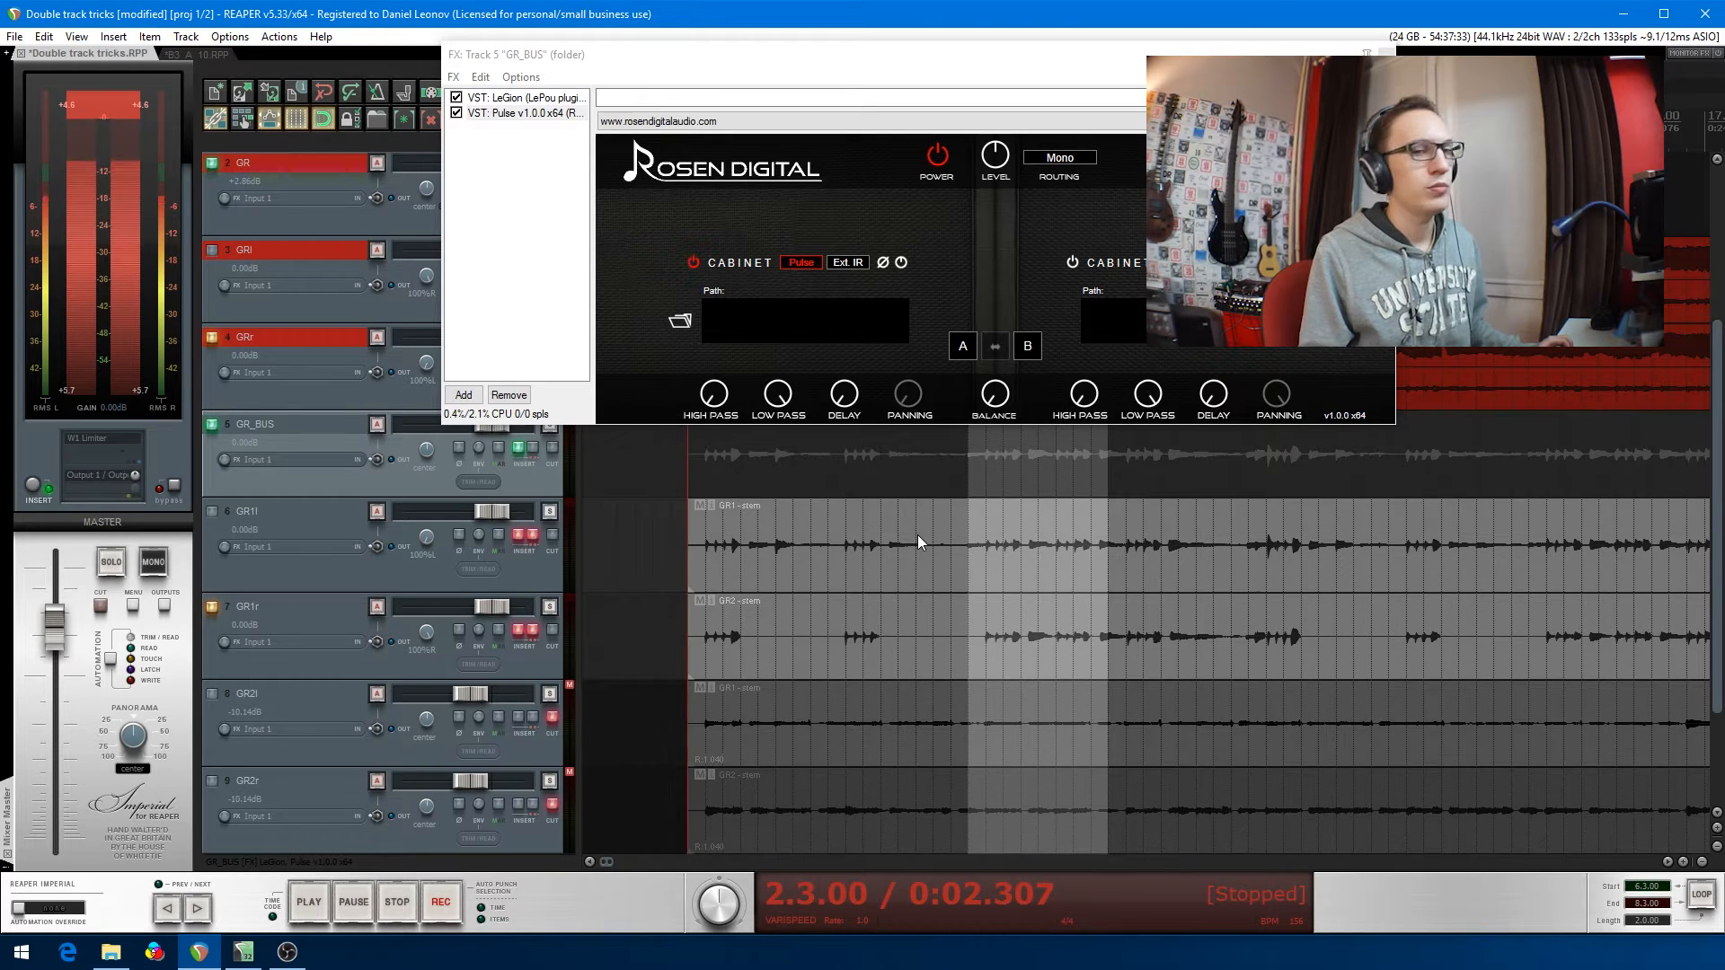
# - Set LeGion's routing to Stereo and Pulse's to Dual Mono on GR_BUS, and play the guitars
pyautogui.click(514, 99)
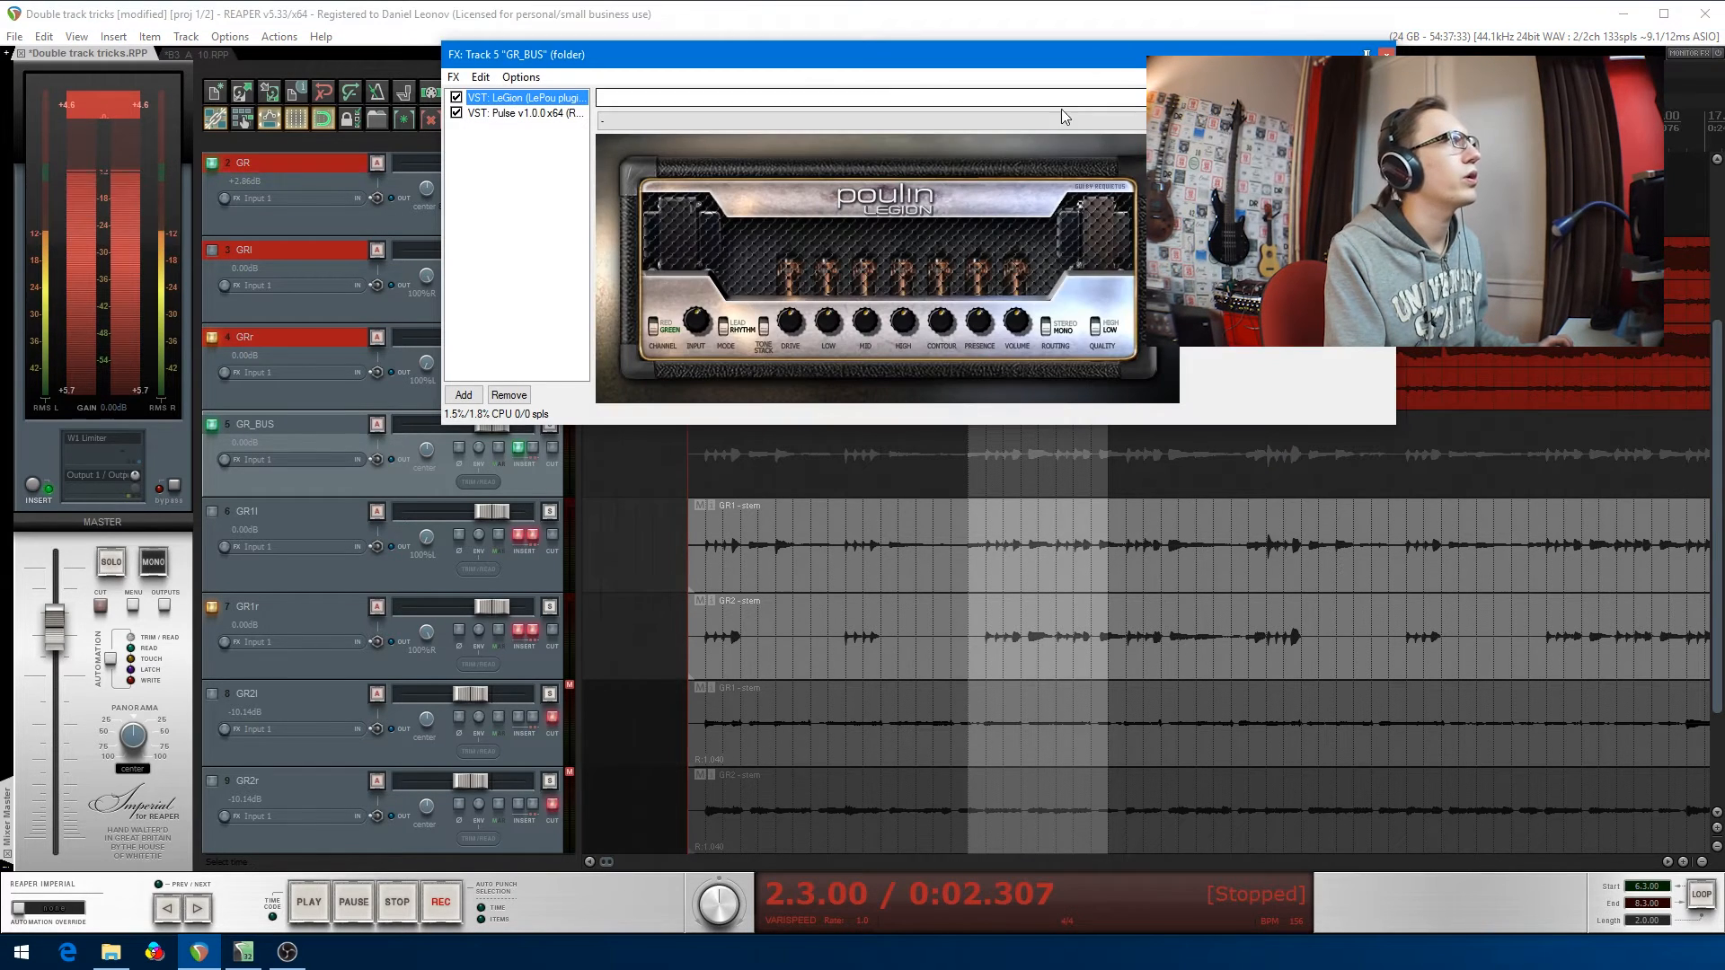
pyautogui.click(1045, 328)
pyautogui.click(526, 113)
pyautogui.click(1061, 158)
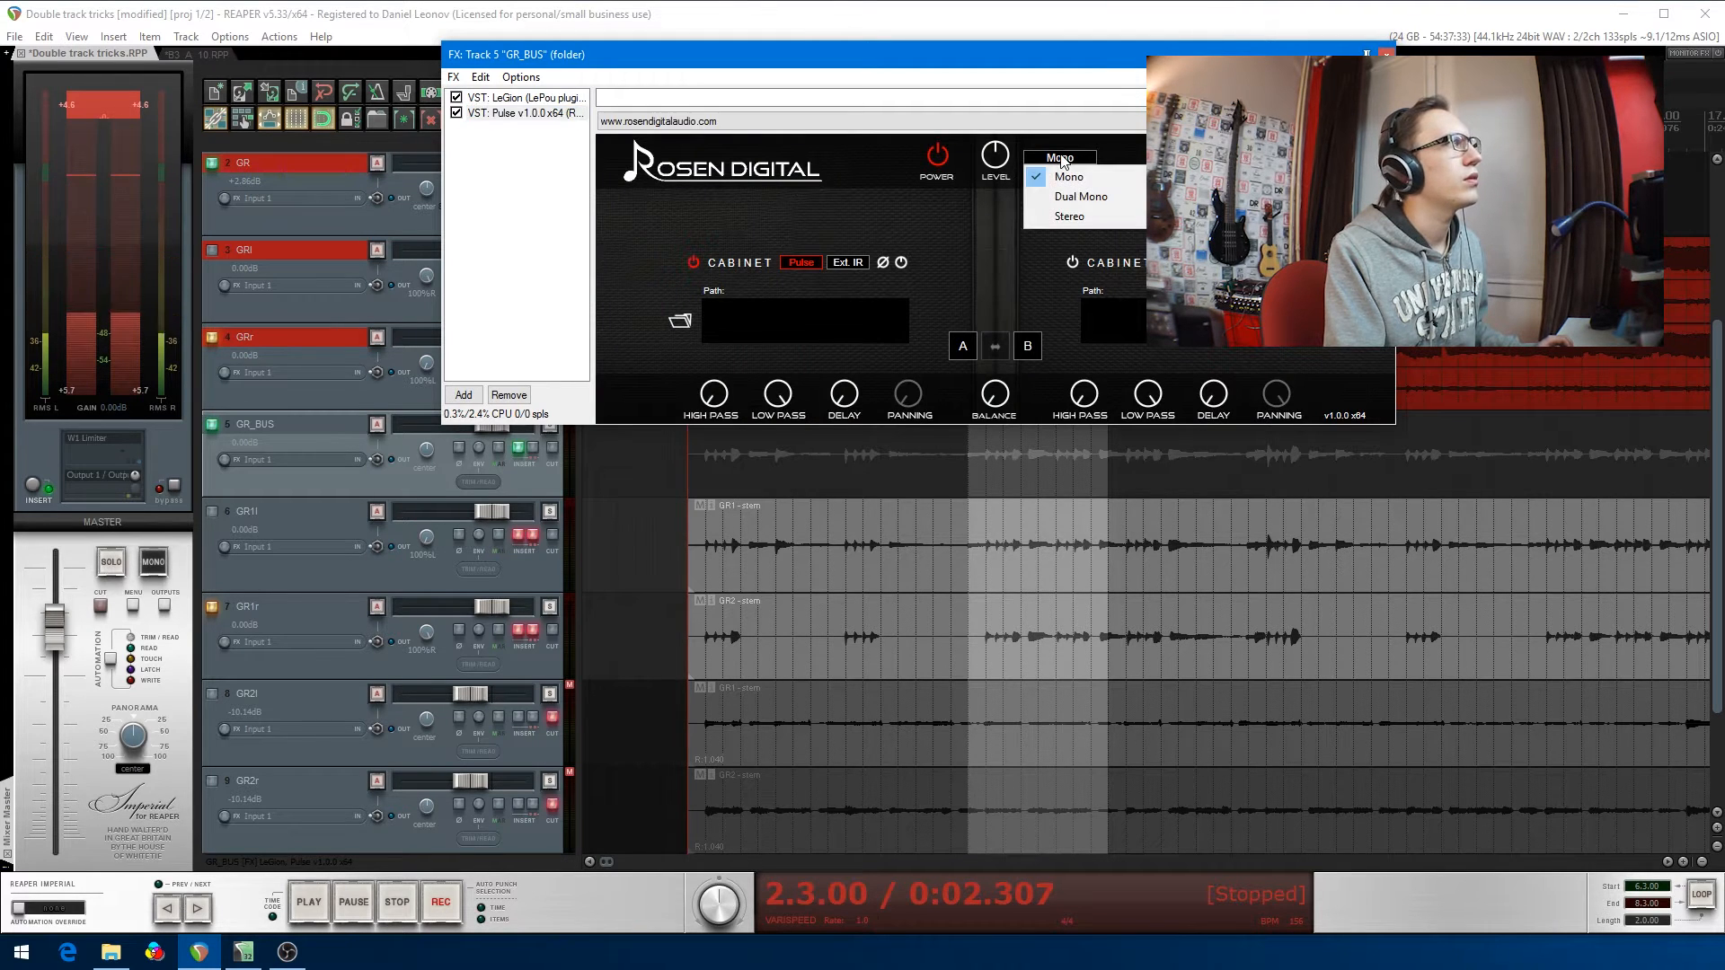
pyautogui.click(1073, 200)
pyautogui.click(980, 657)
pyautogui.press('space')
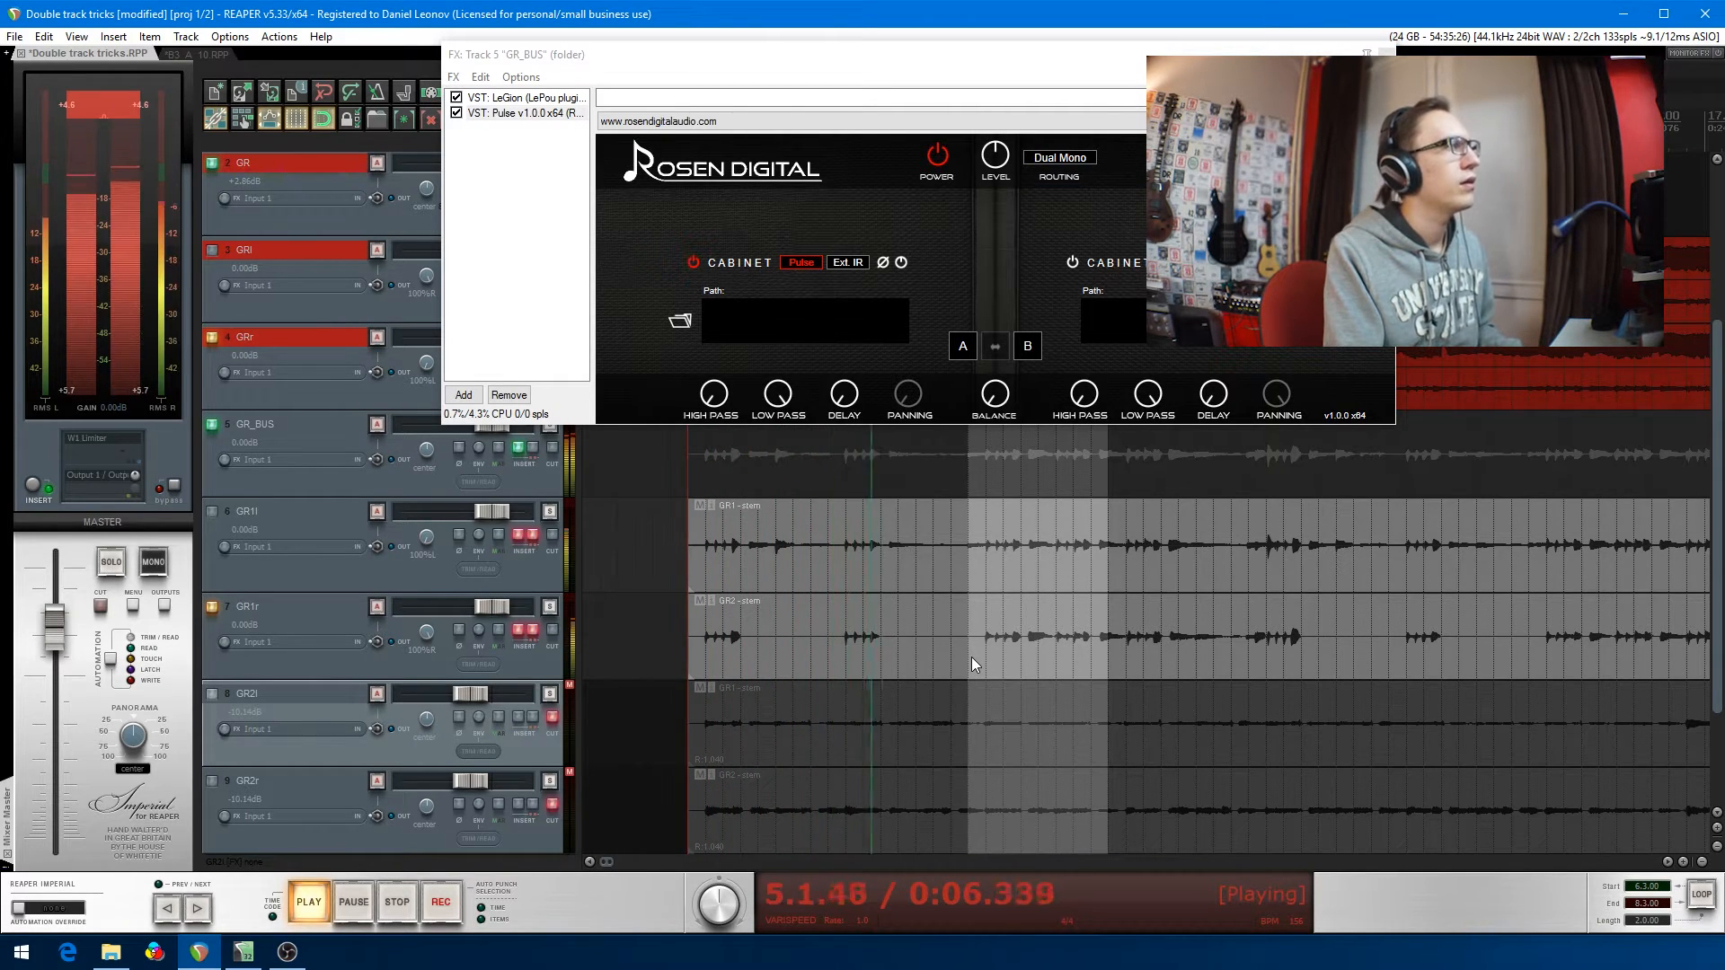
pyautogui.press('space')
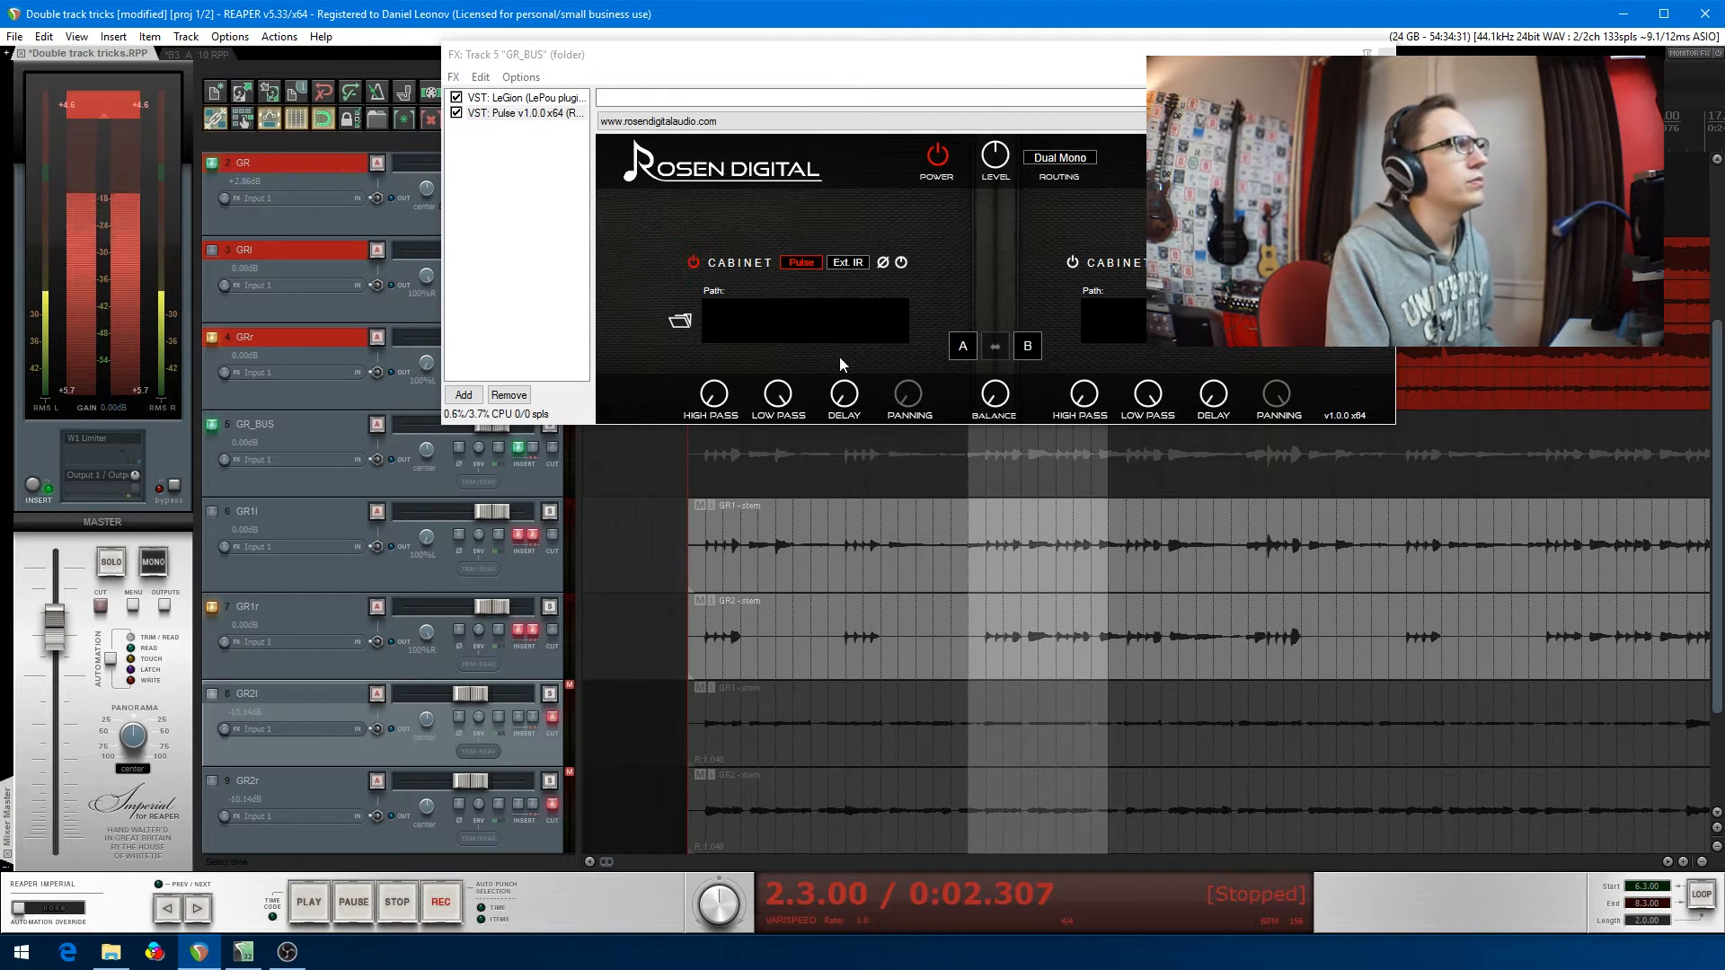
# - Load Ed VH Cone.wav from Eds Amp > S-Gear & Other > 44.1 into Pulse's cabinet A and switch it to Ext. IR
pyautogui.click(683, 324)
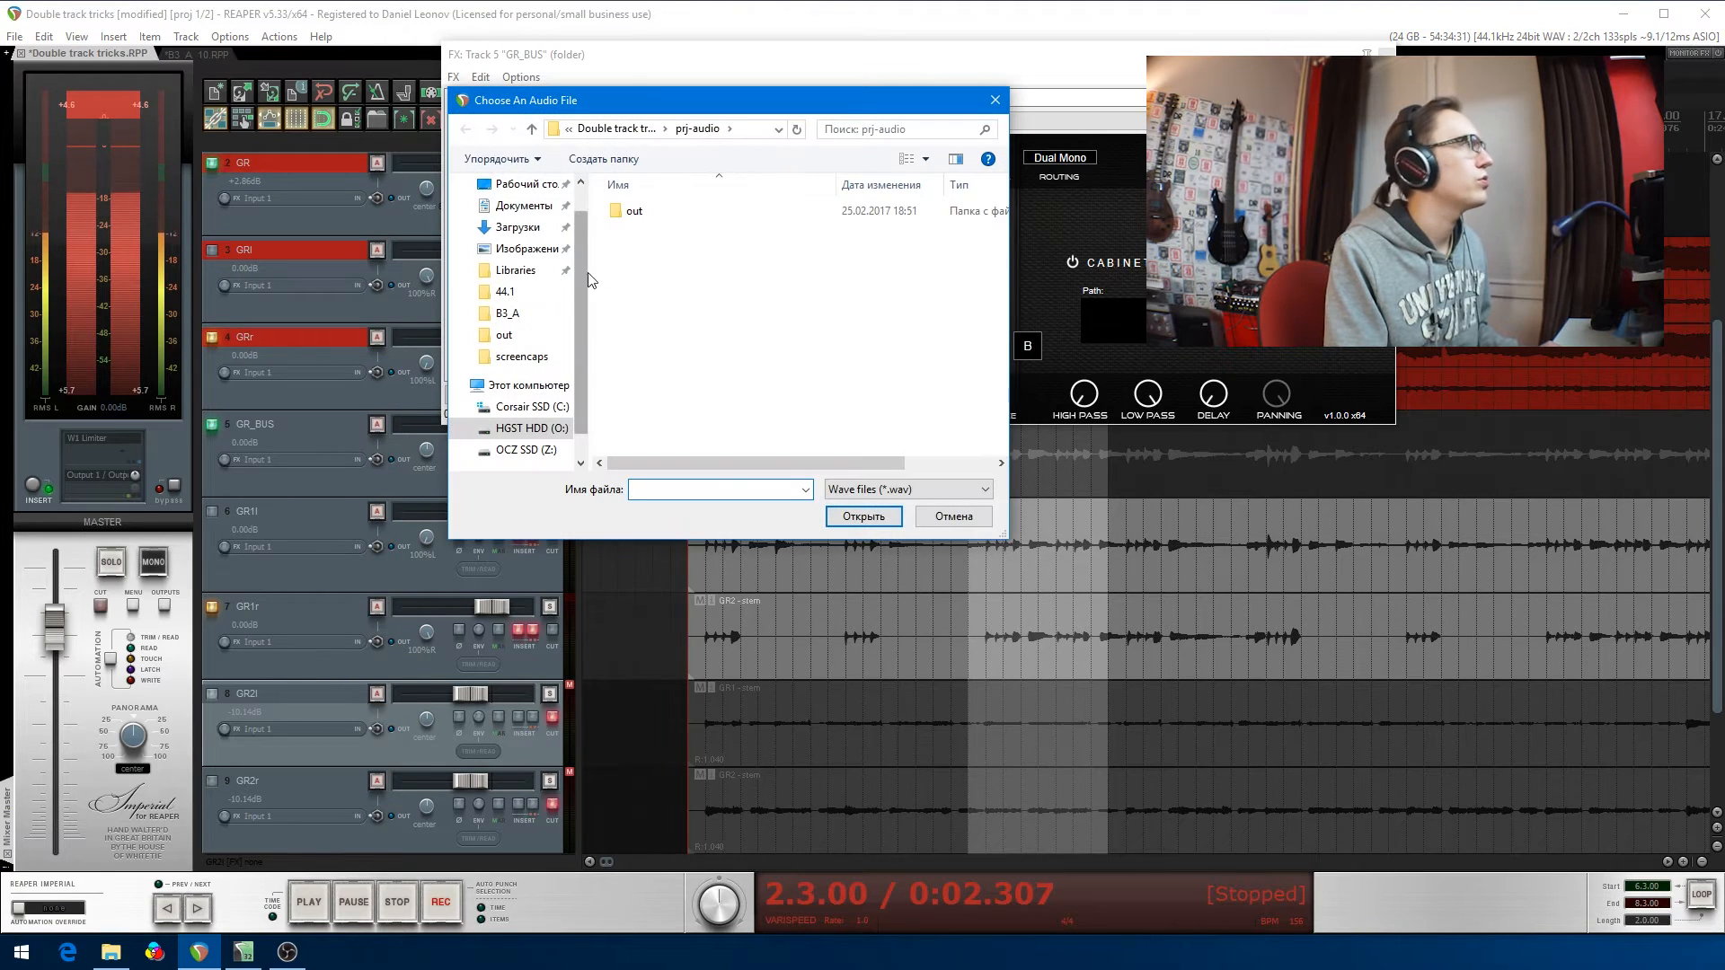
pyautogui.click(542, 449)
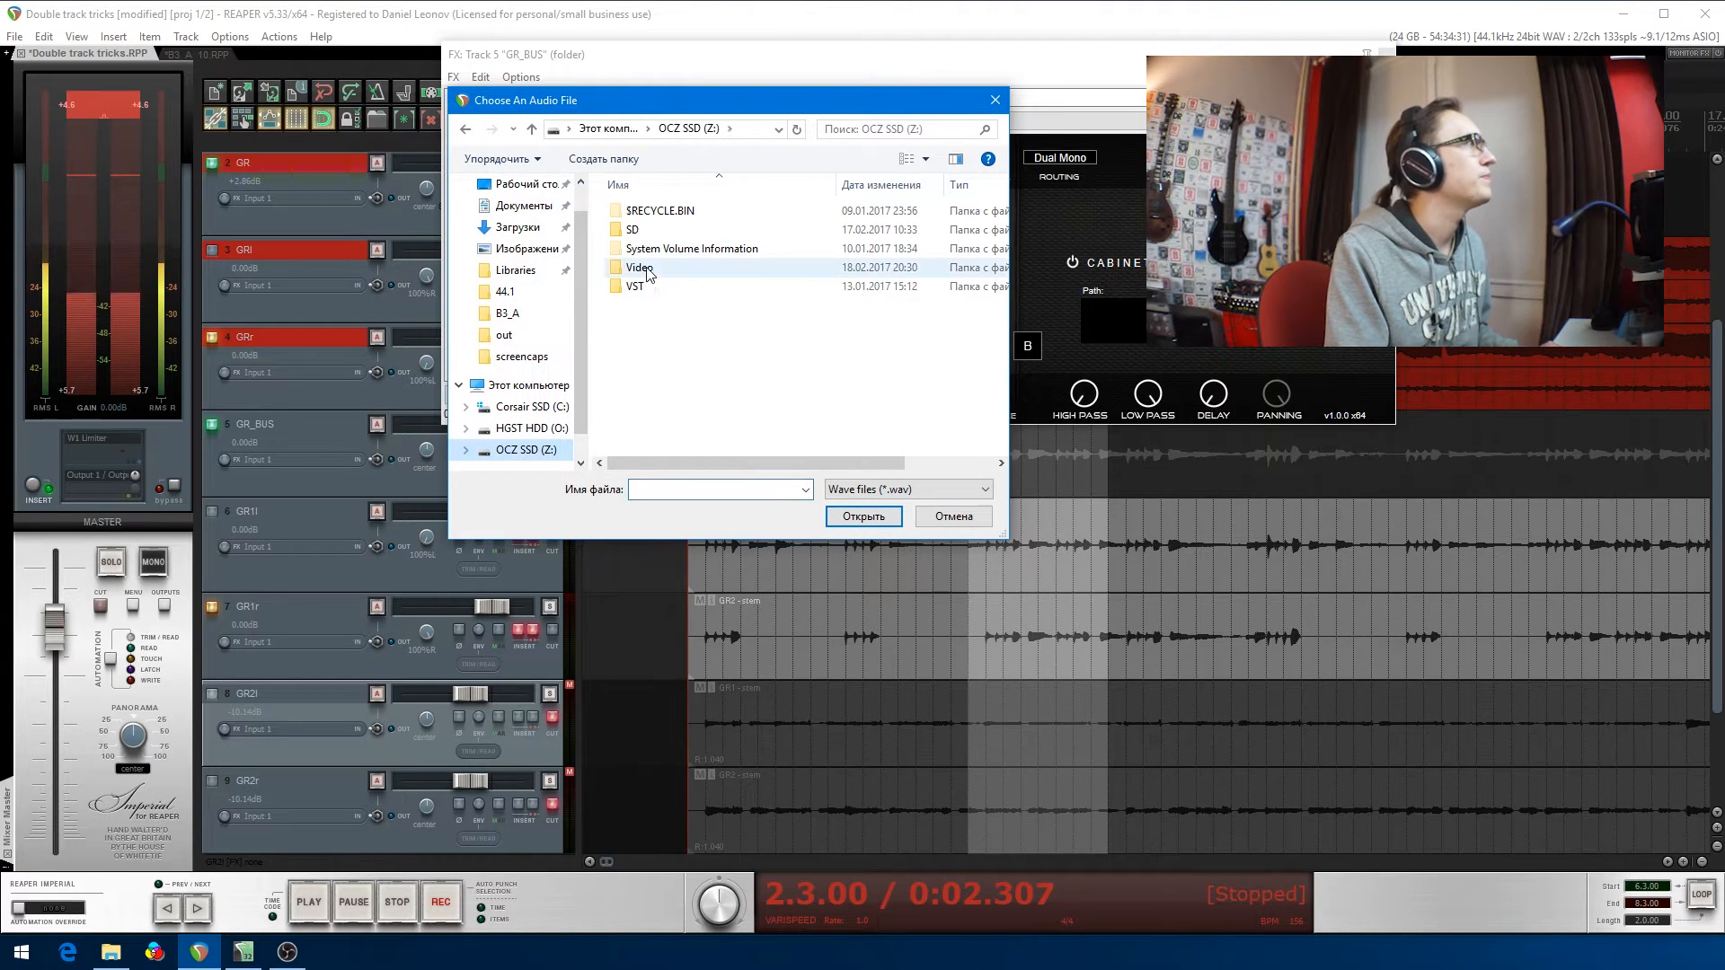
pyautogui.doubleClick(662, 287)
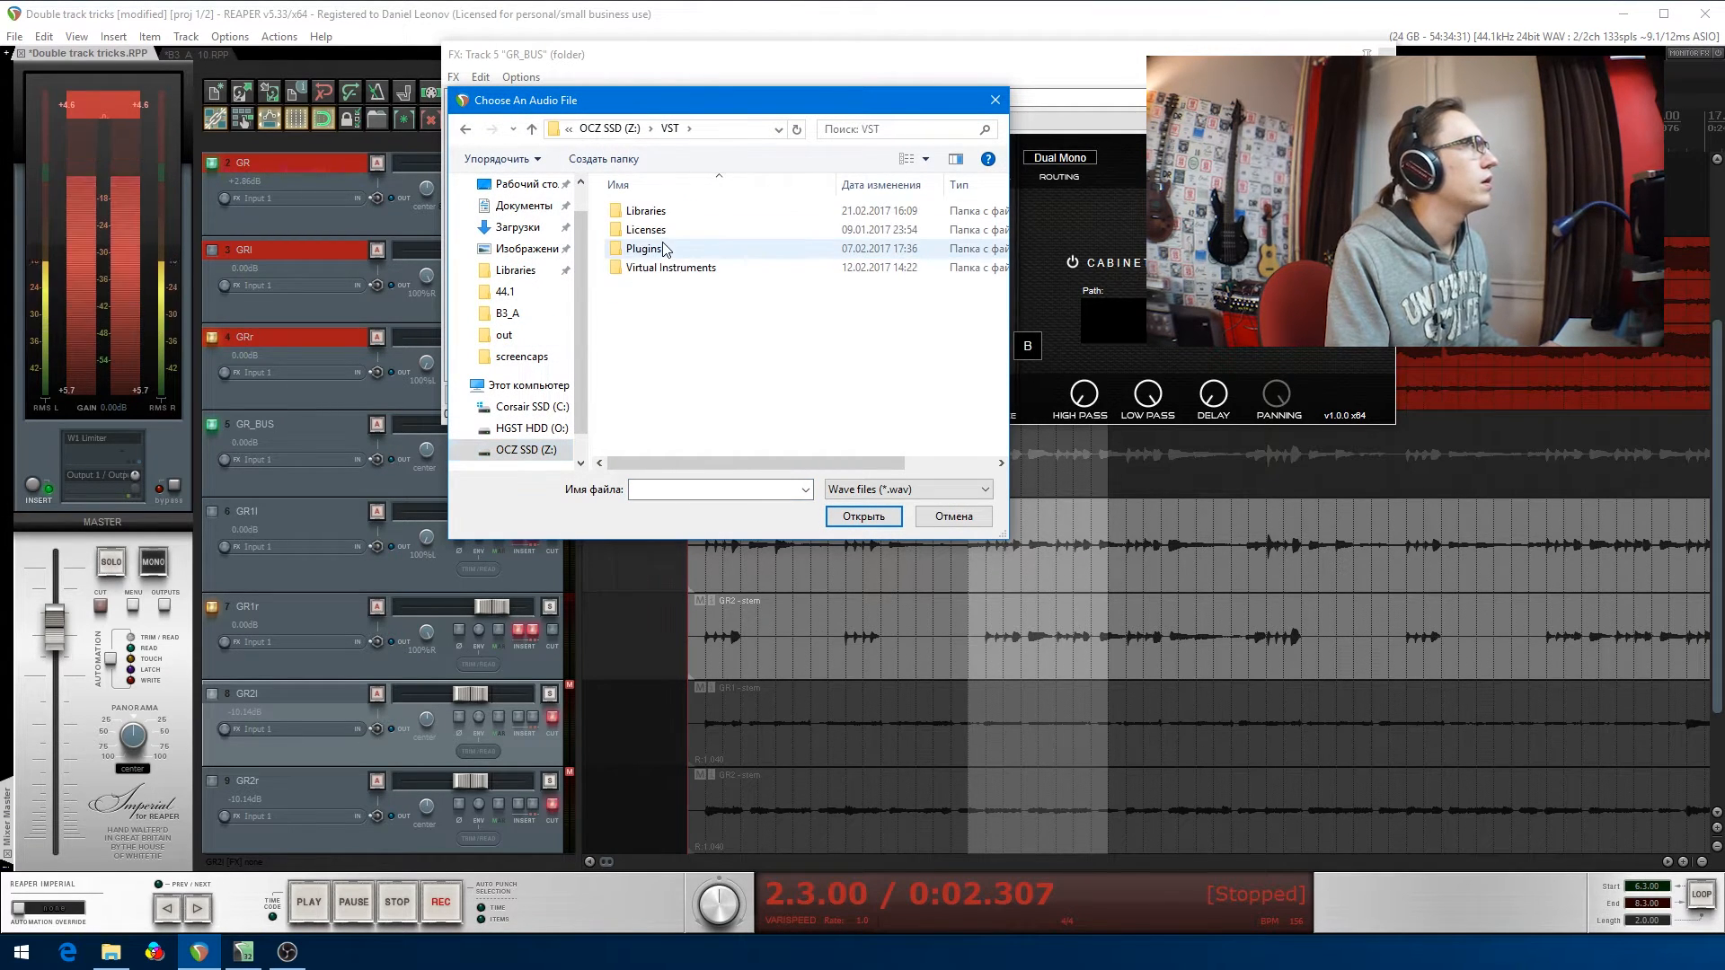
pyautogui.doubleClick(645, 210)
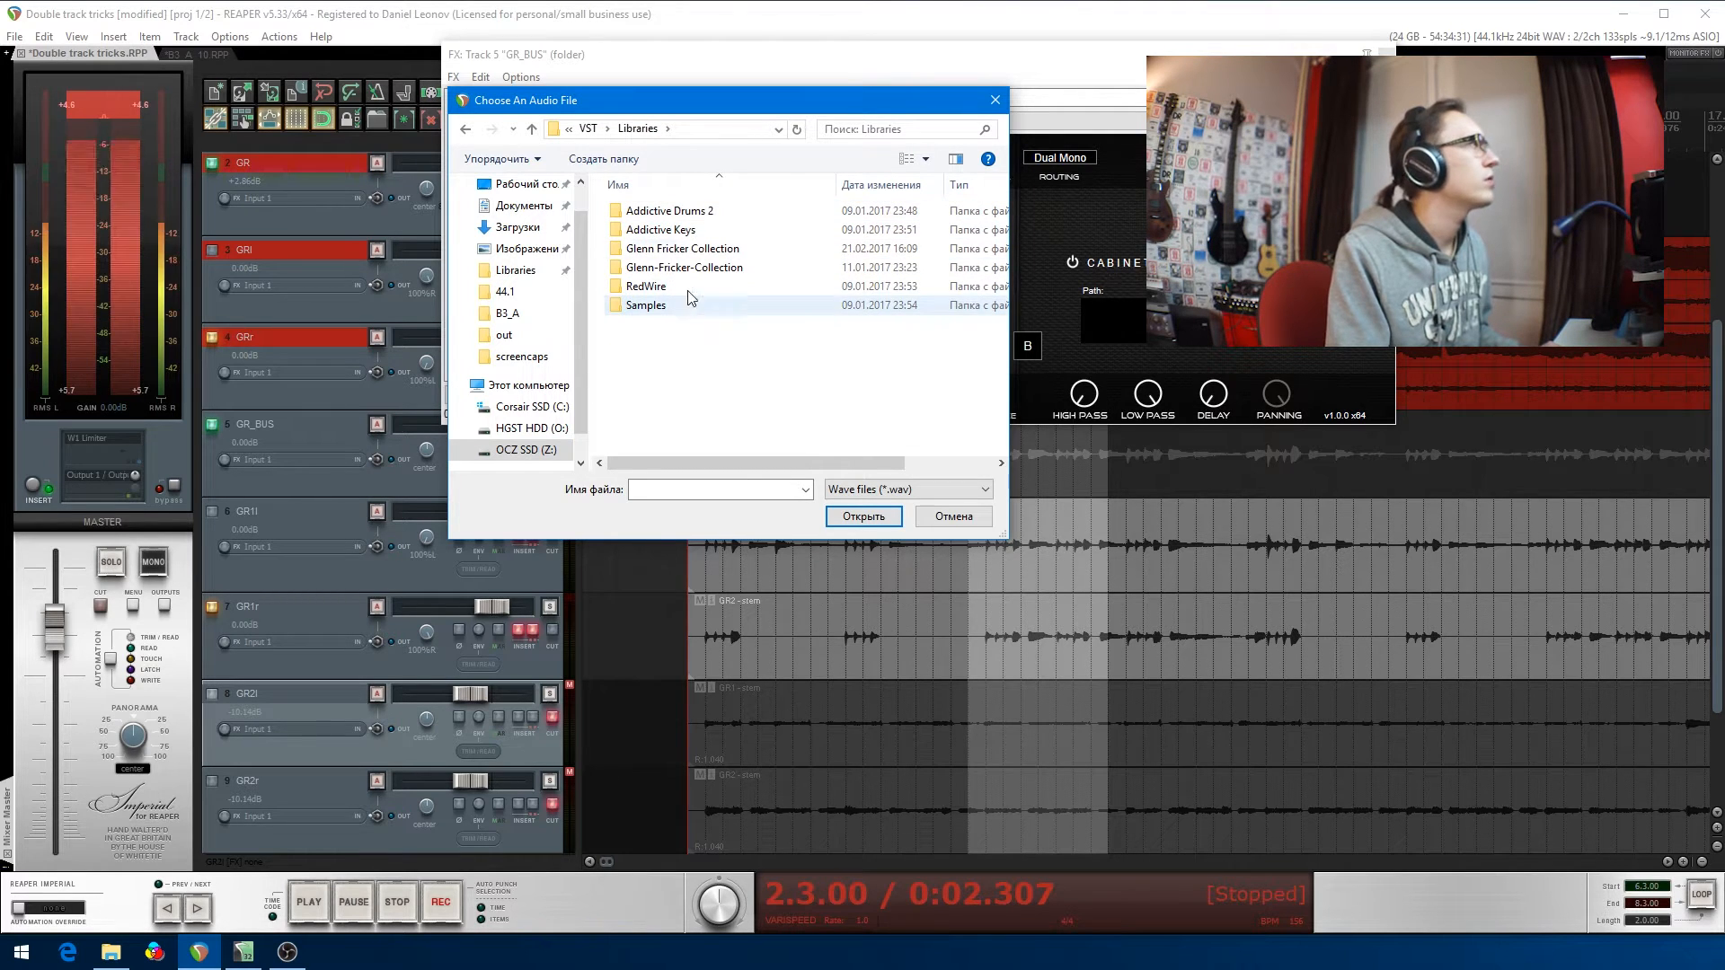
pyautogui.doubleClick(683, 249)
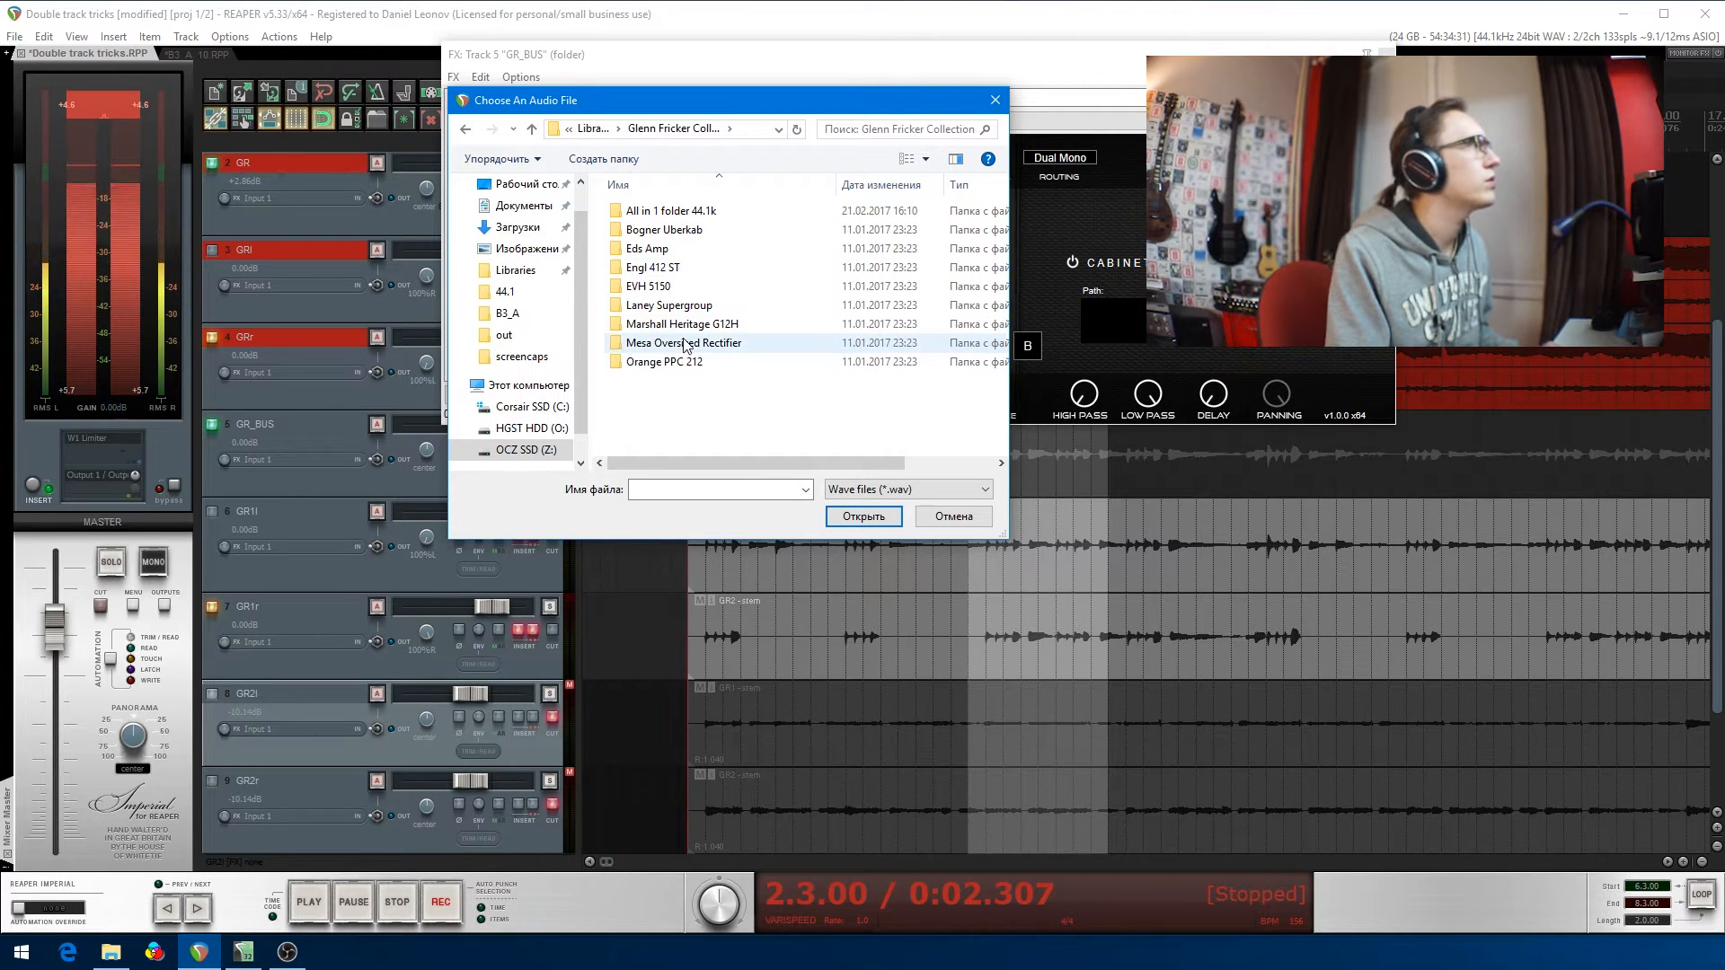
pyautogui.doubleClick(675, 251)
pyautogui.doubleClick(672, 249)
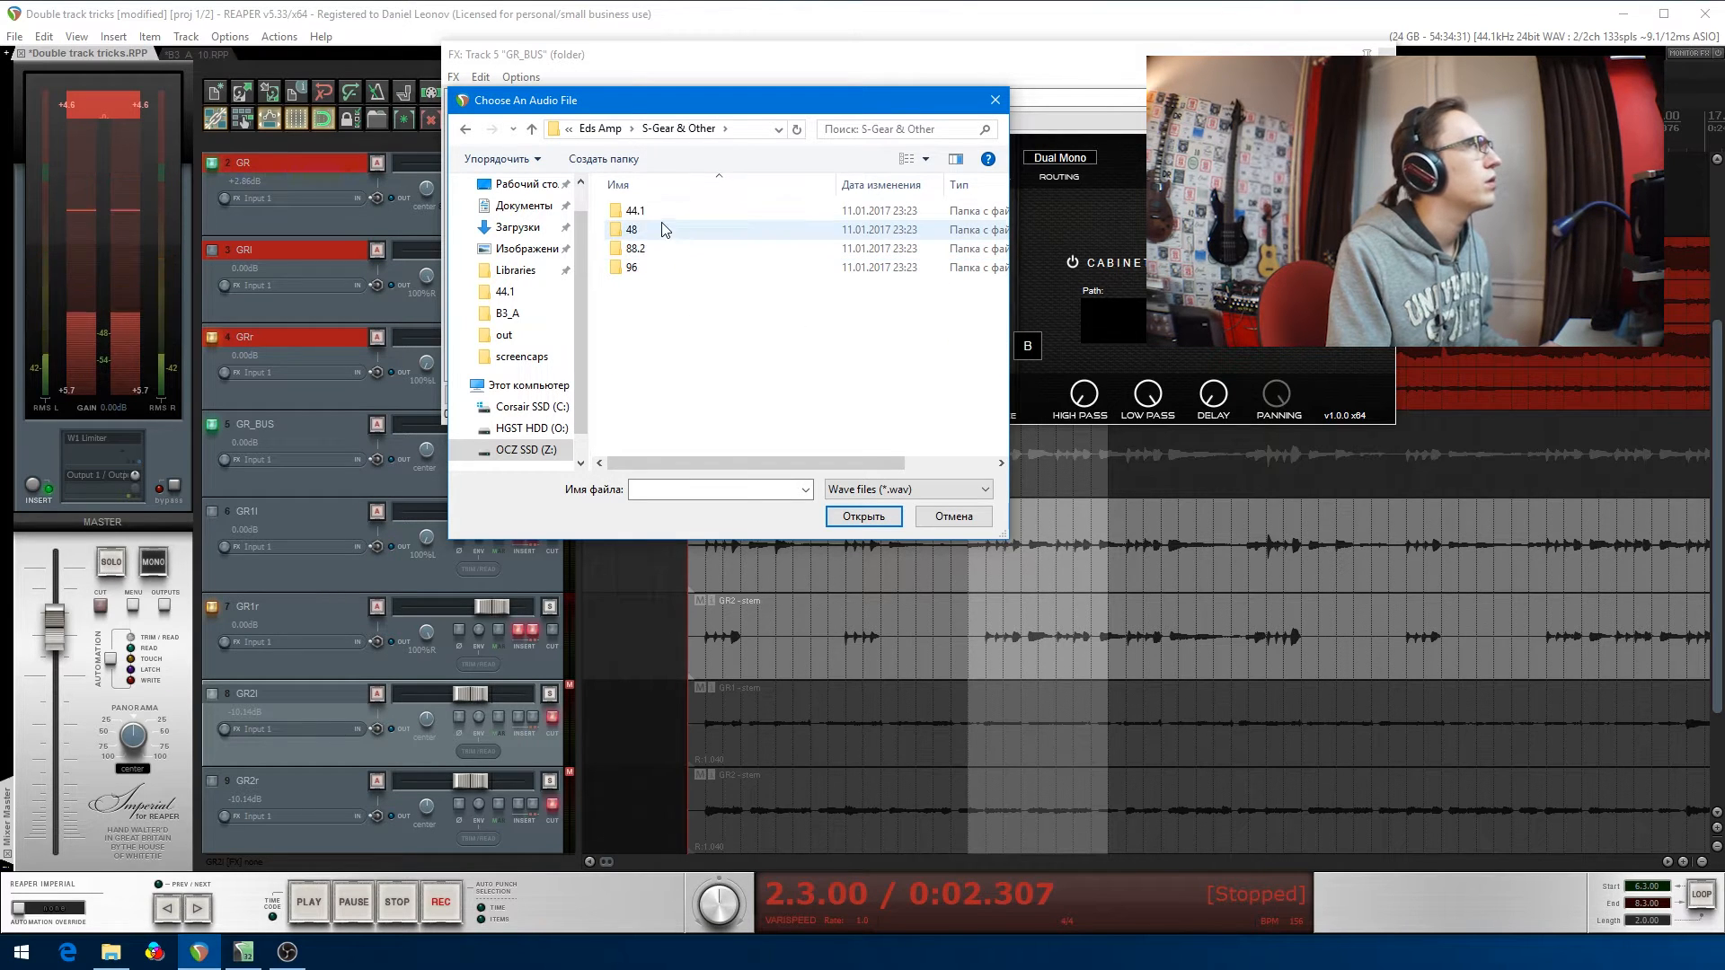
pyautogui.doubleClick(660, 212)
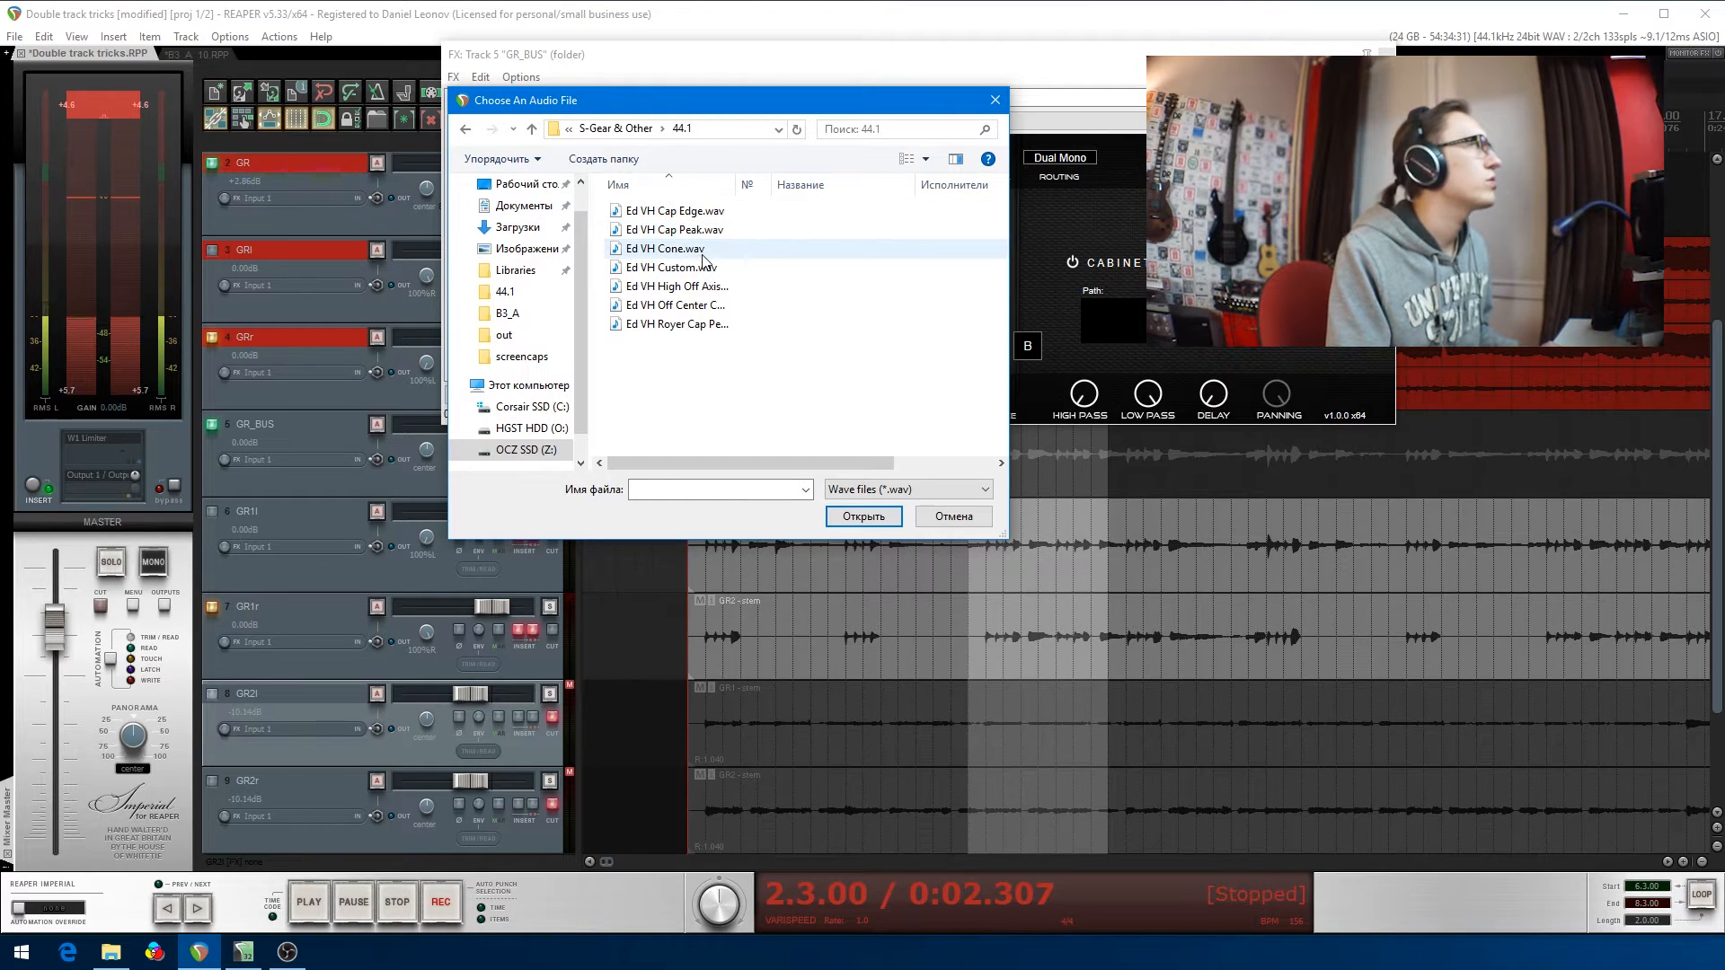
pyautogui.doubleClick(703, 260)
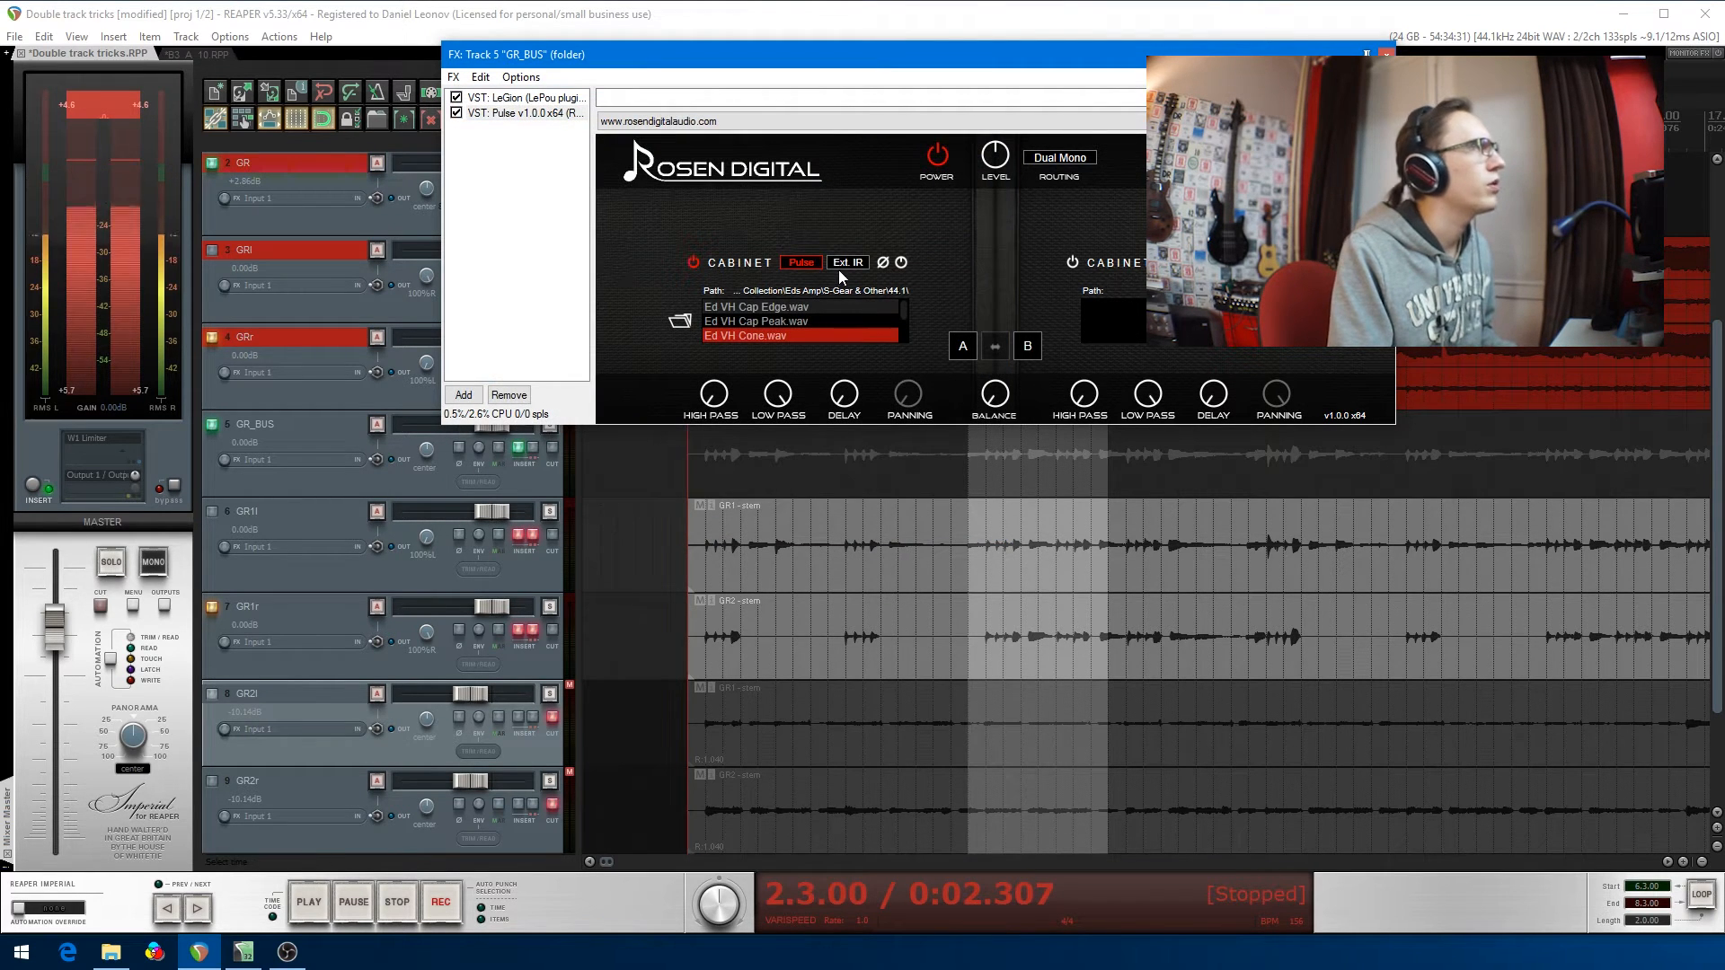
pyautogui.click(838, 261)
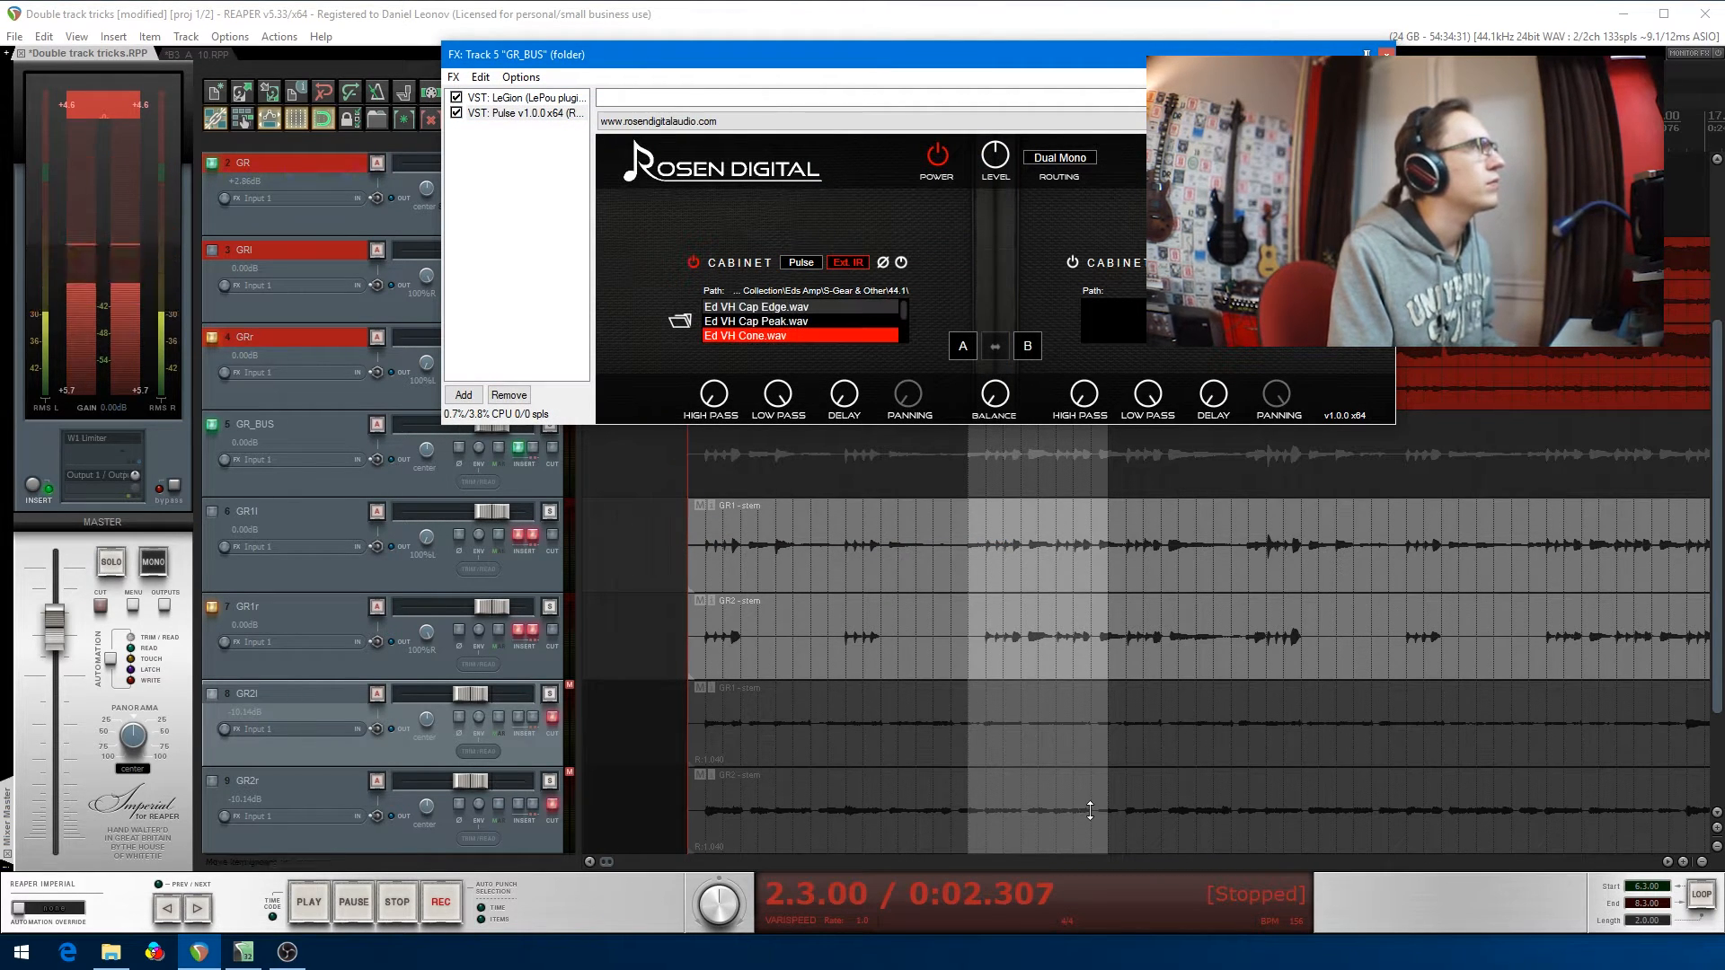
# - Play the guitars from 2.3.00 and compare cabinet A's Pulse mode with its Ext. IR mode
pyautogui.click(701, 688)
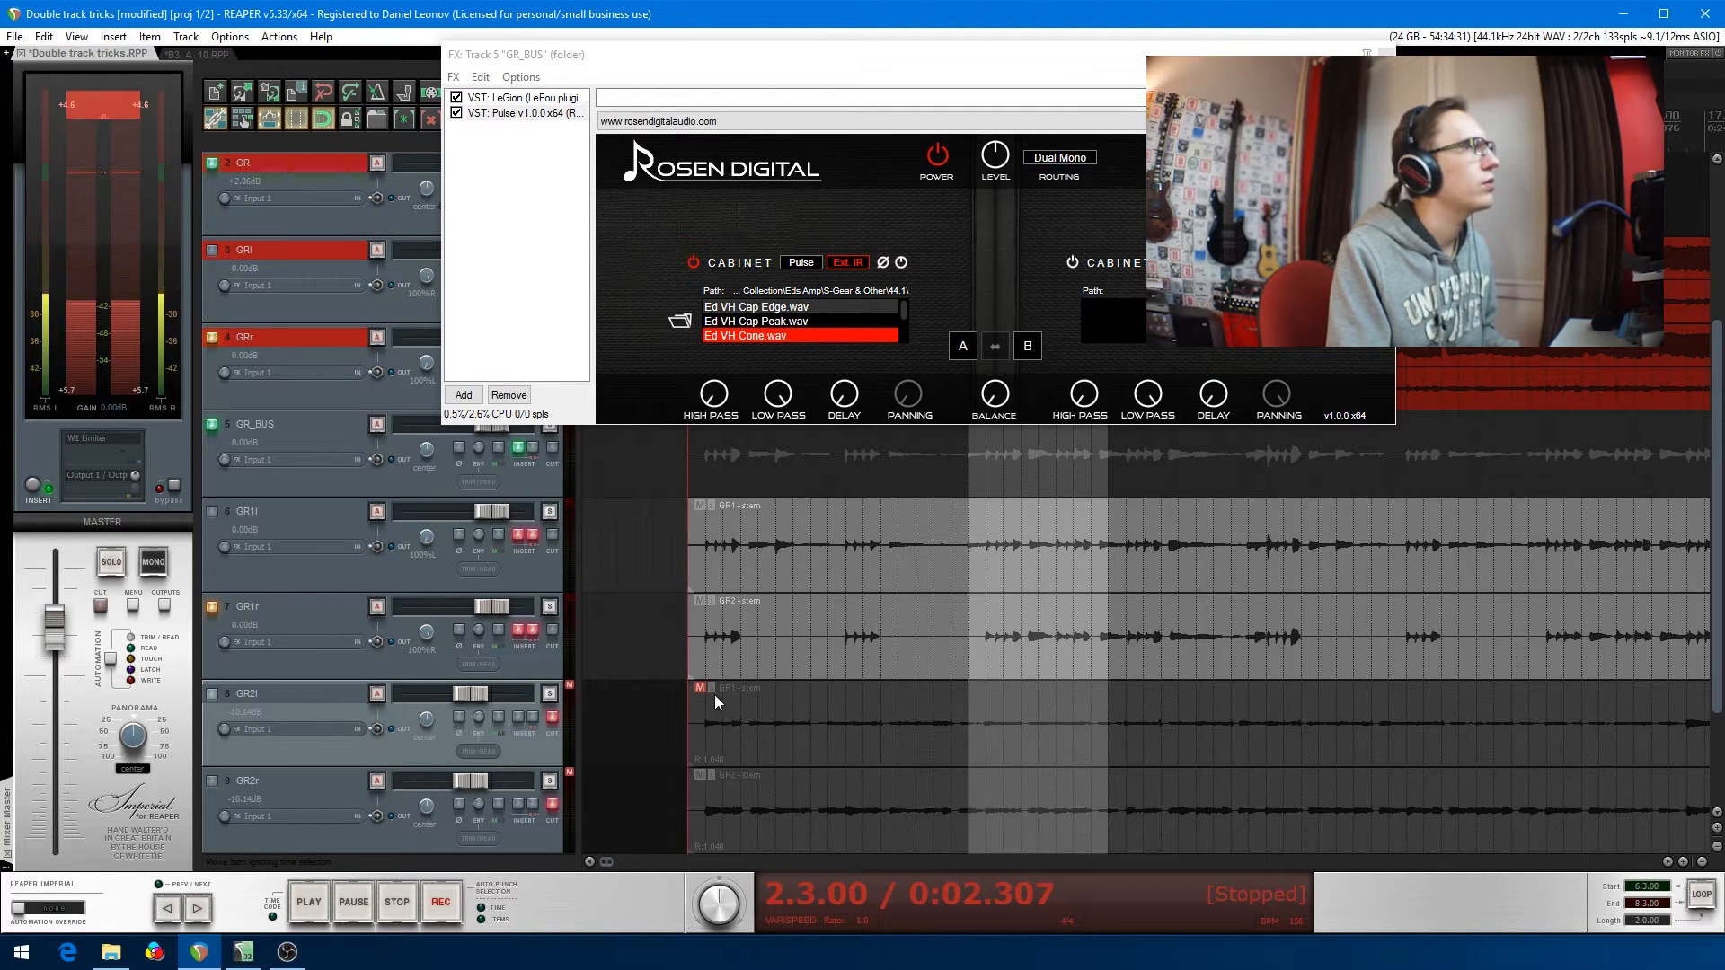
pyautogui.click(702, 688)
pyautogui.press('space')
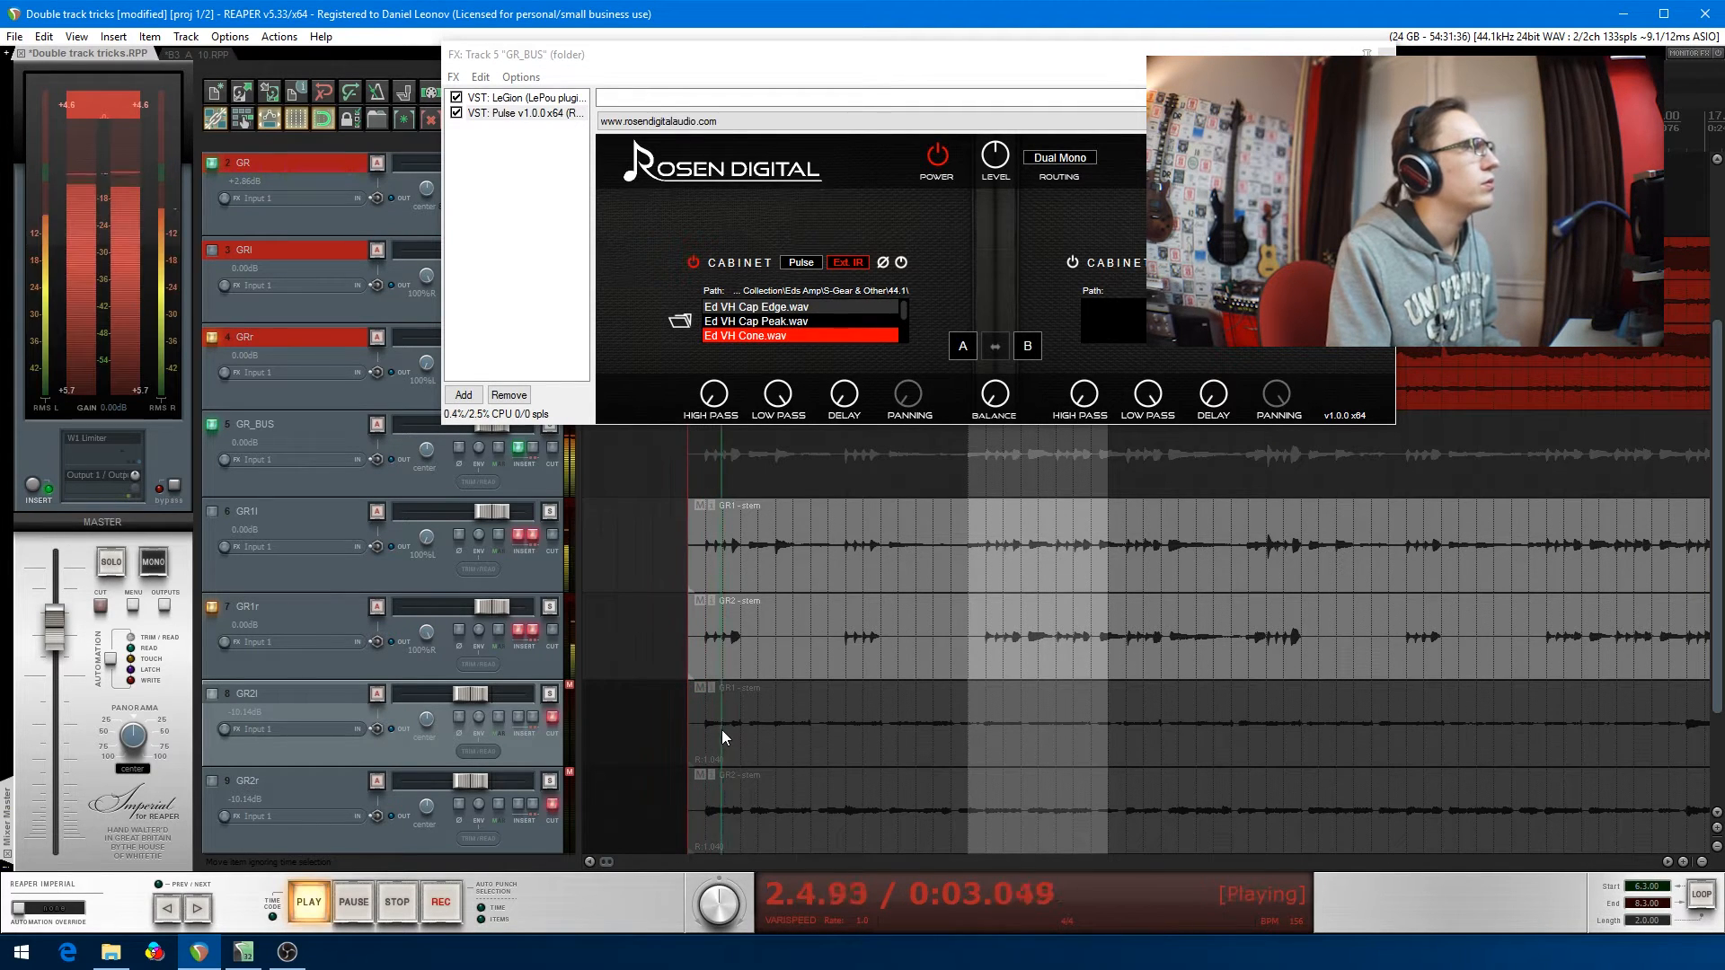
pyautogui.click(807, 263)
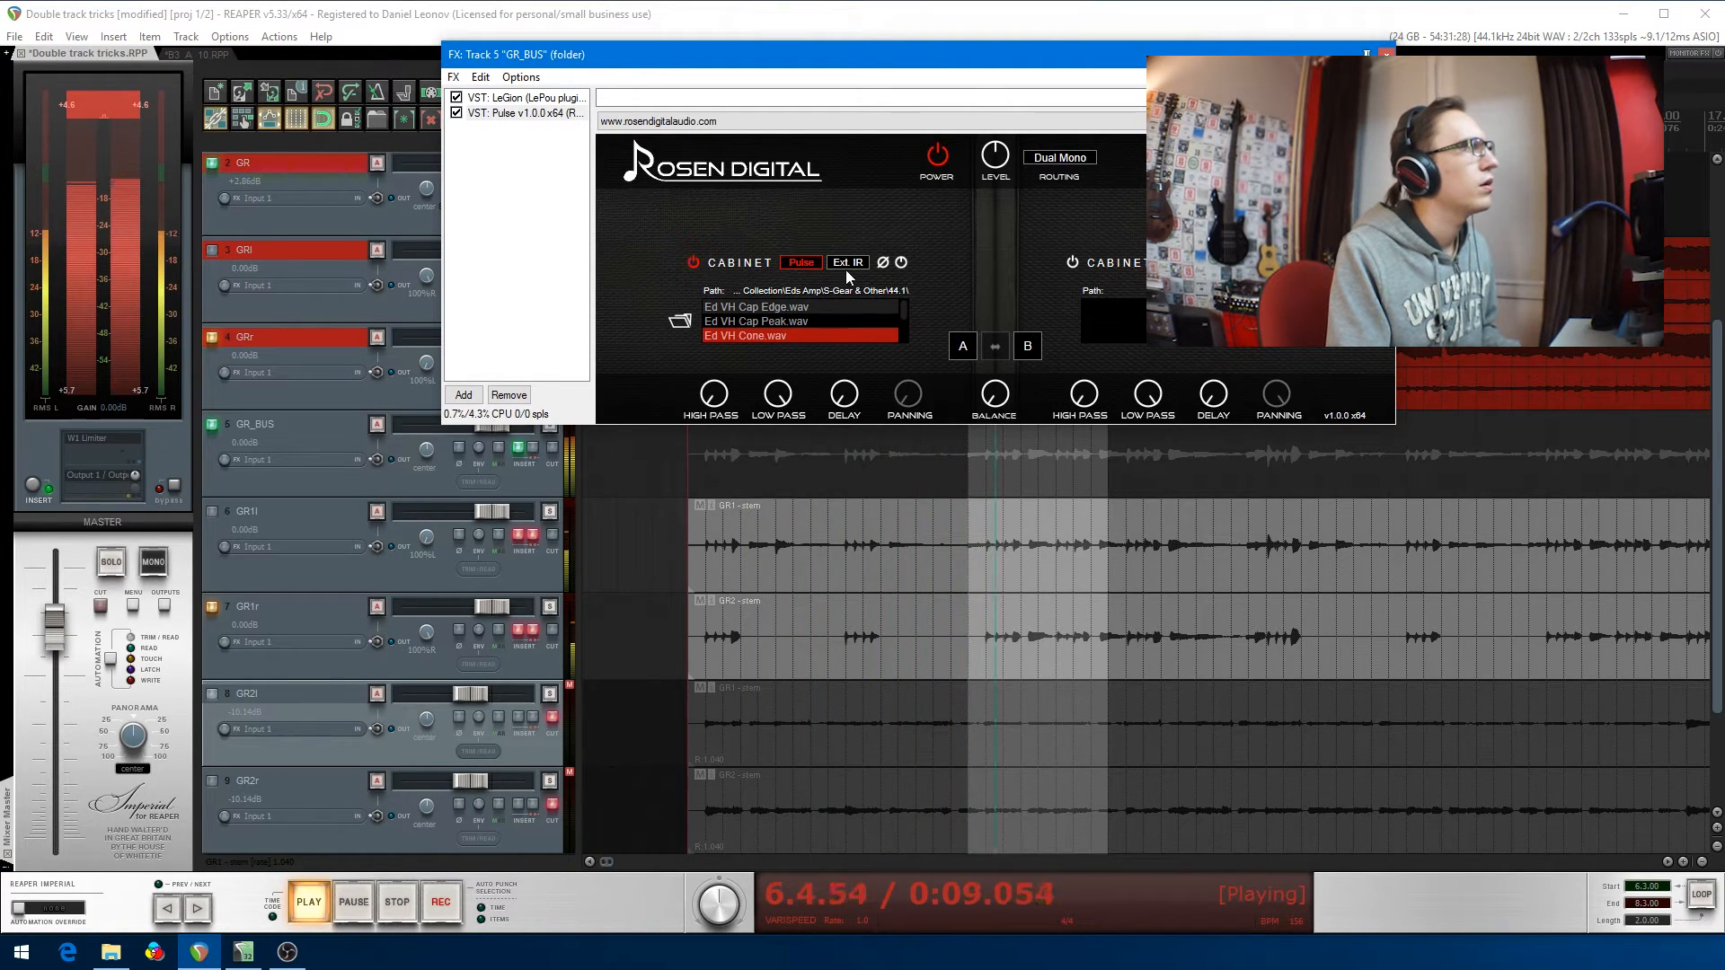
pyautogui.click(848, 267)
pyautogui.press('space')
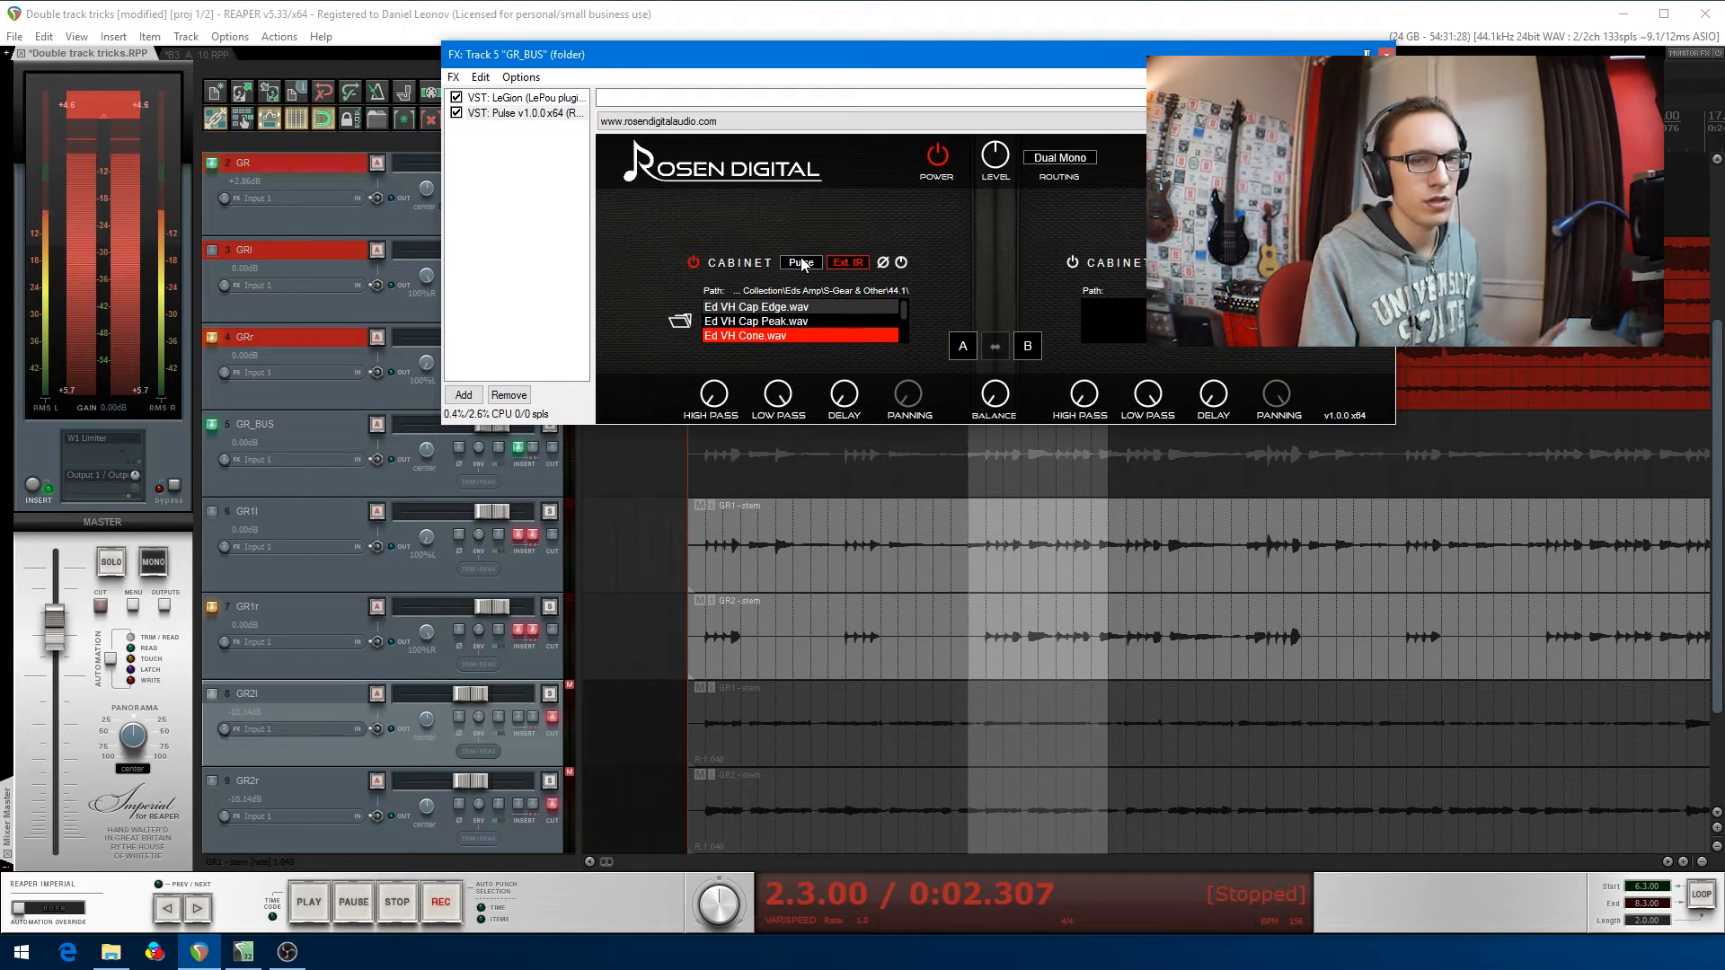
# - Set both LeGion and Pulse on GR_BUS to Mono routing and play the guitars for comparison
pyautogui.click(542, 97)
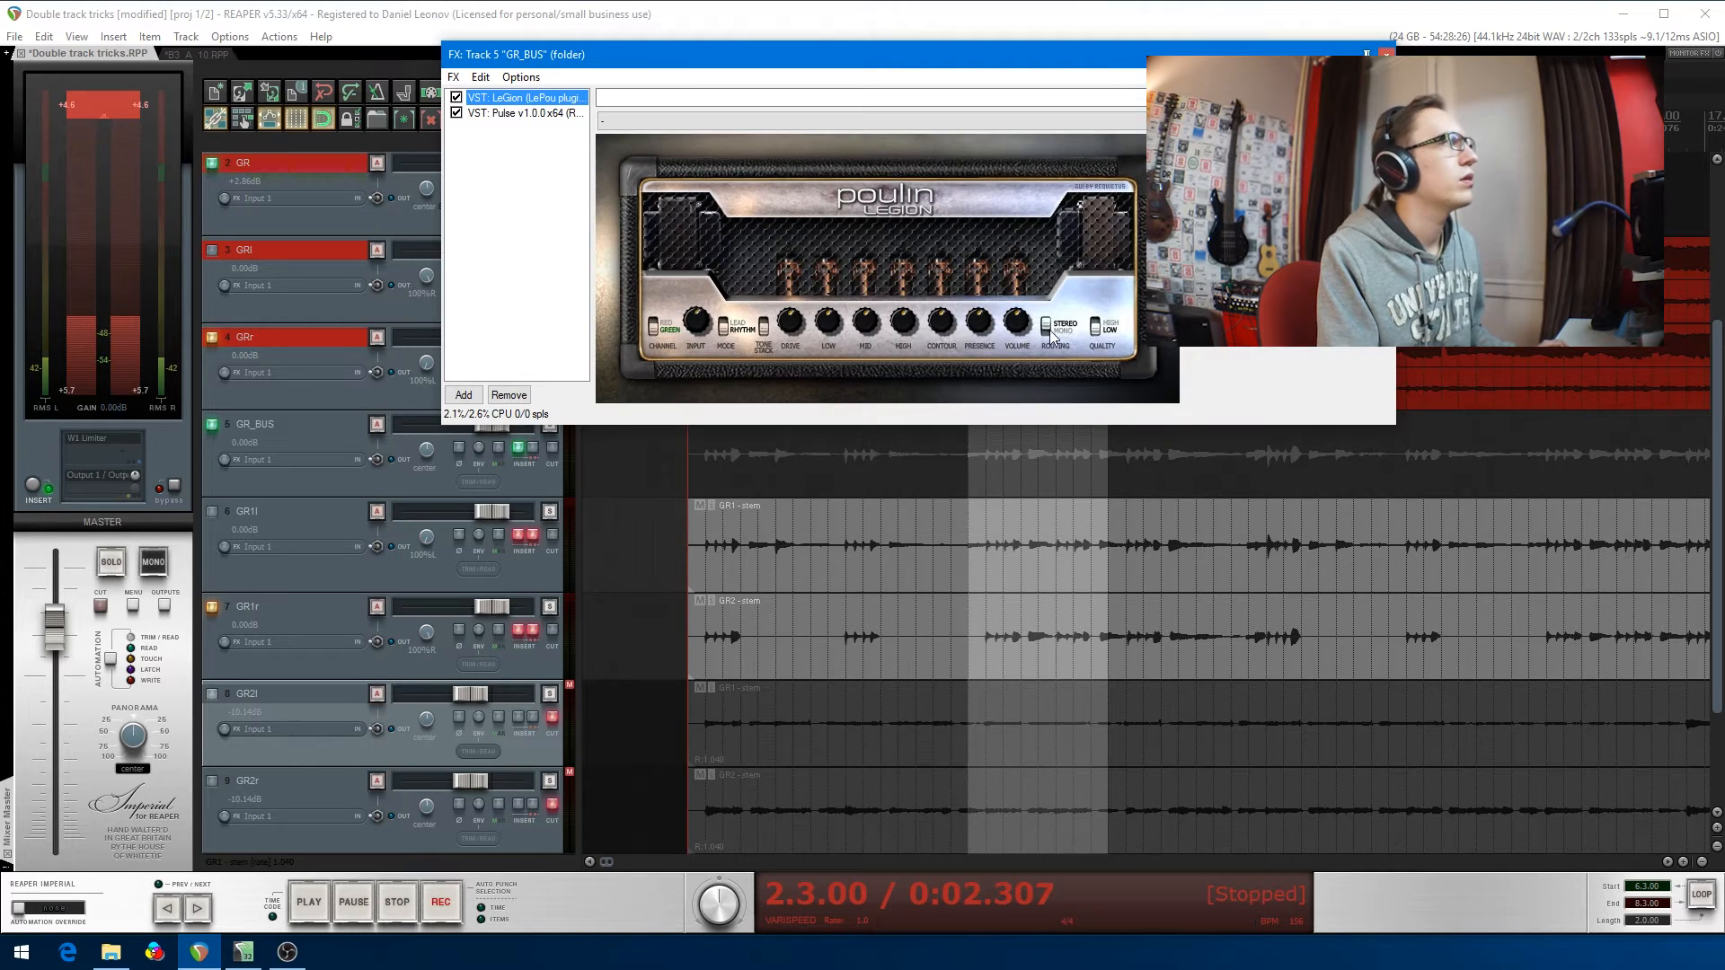
pyautogui.click(526, 112)
pyautogui.click(1059, 157)
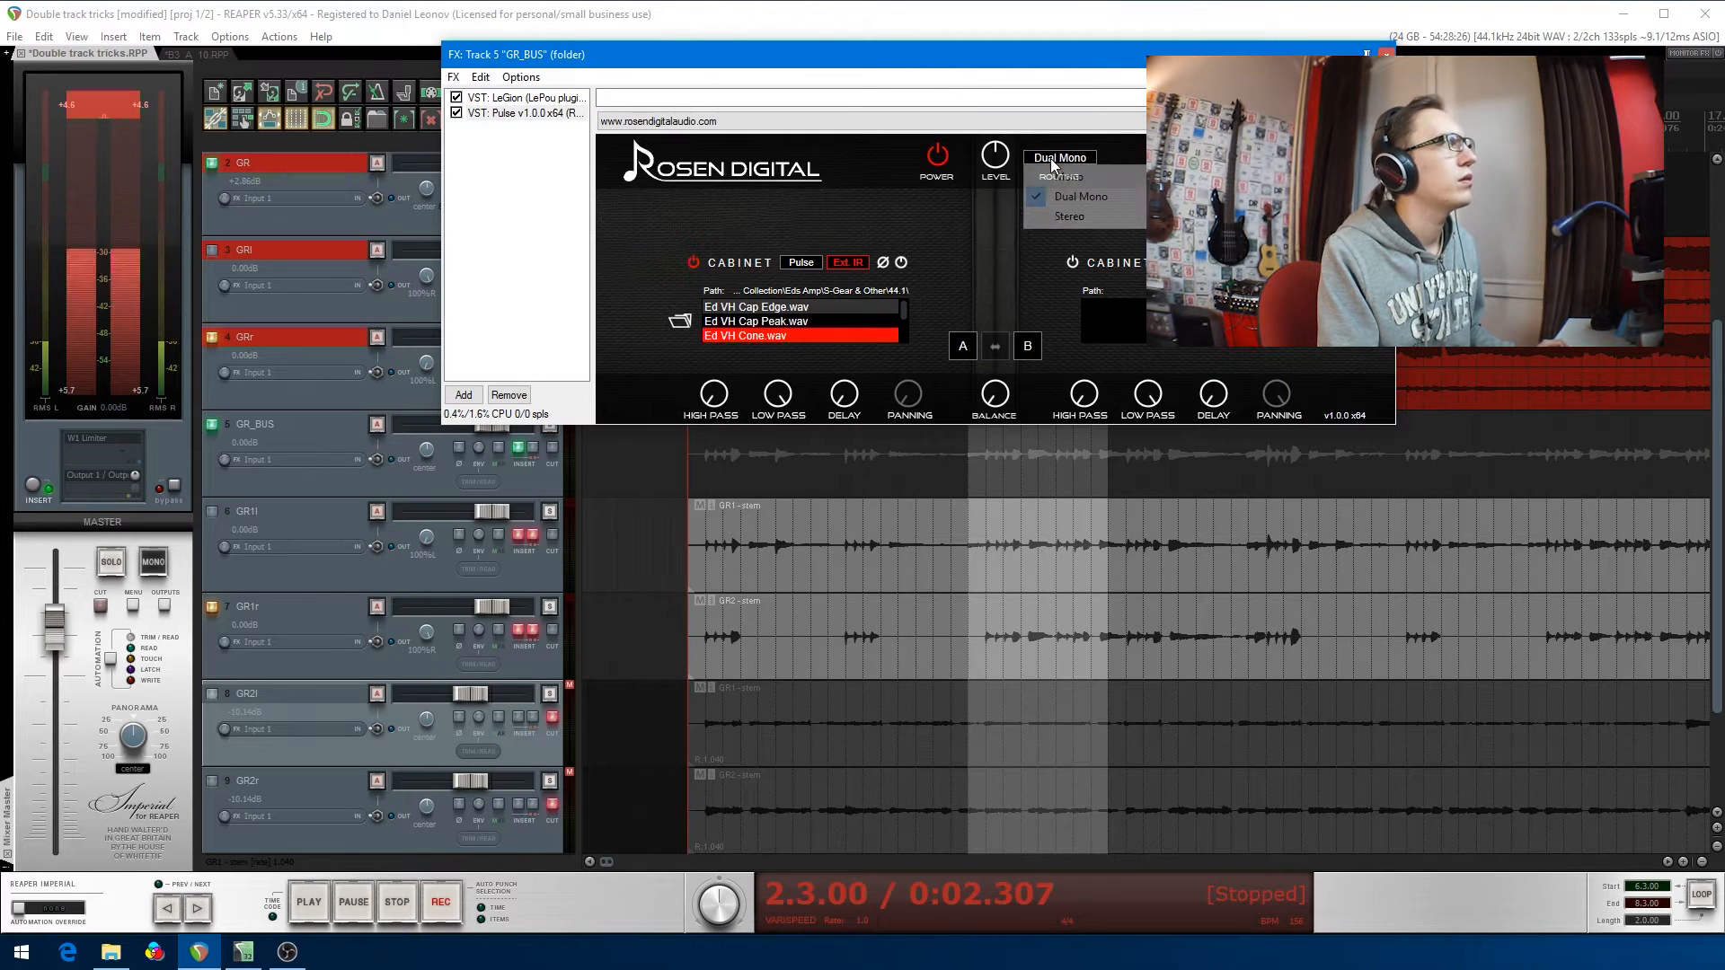
pyautogui.click(1047, 180)
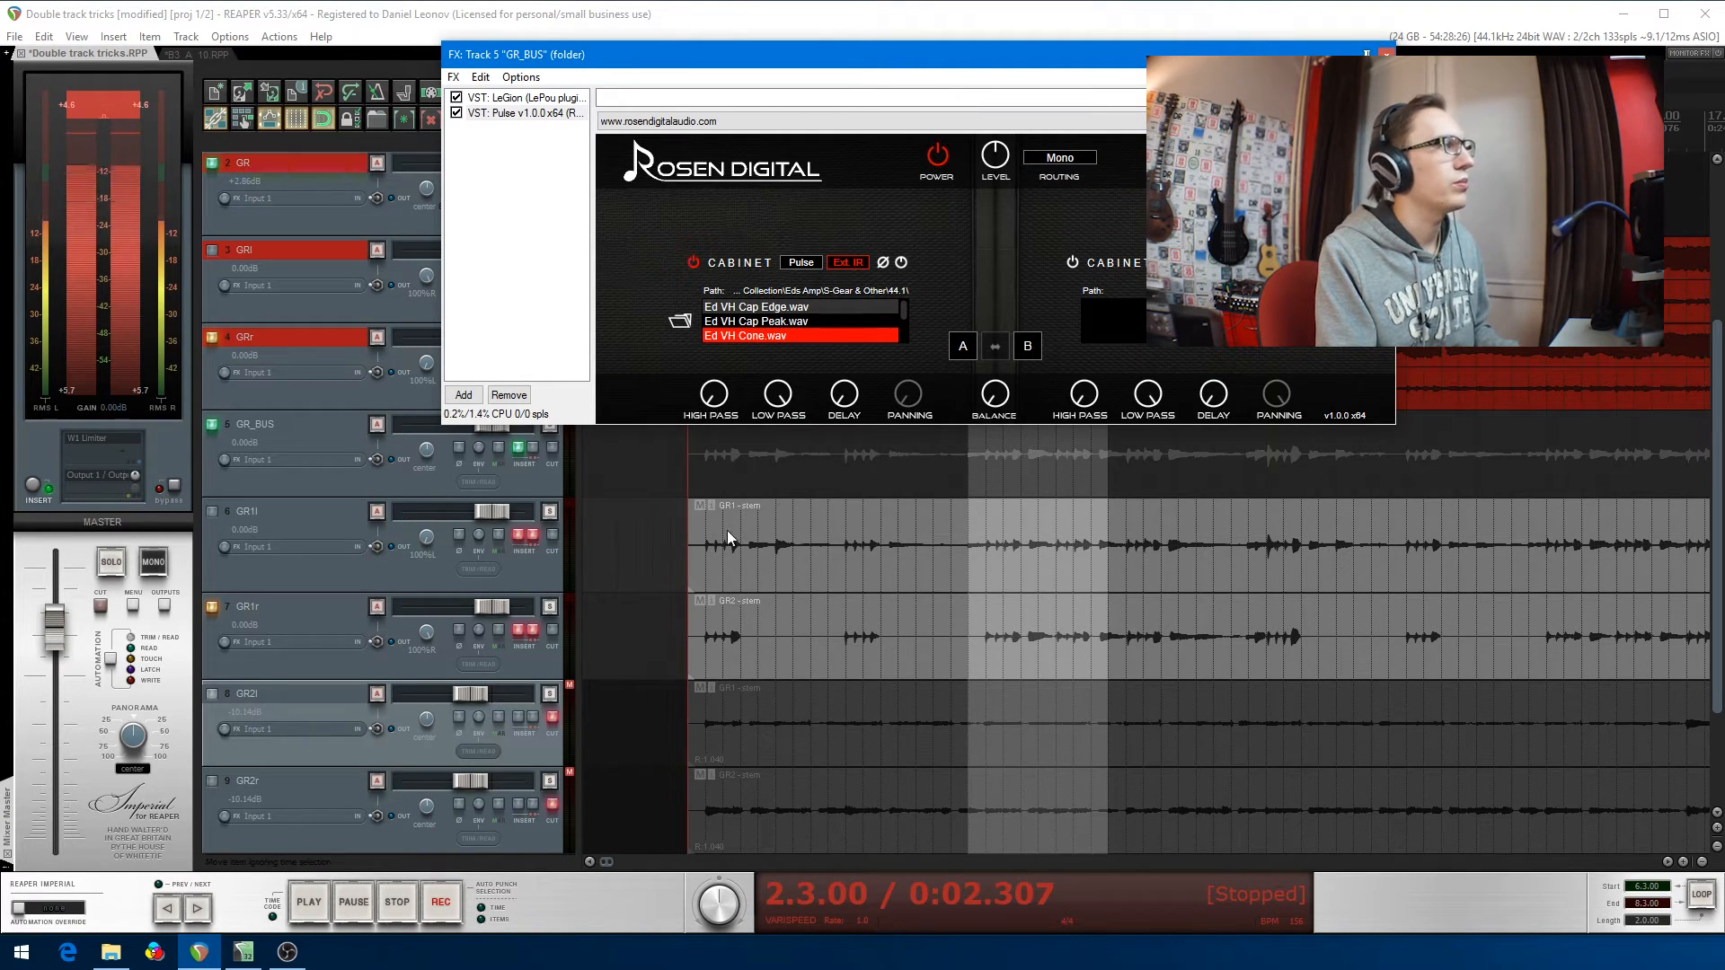
pyautogui.press('space')
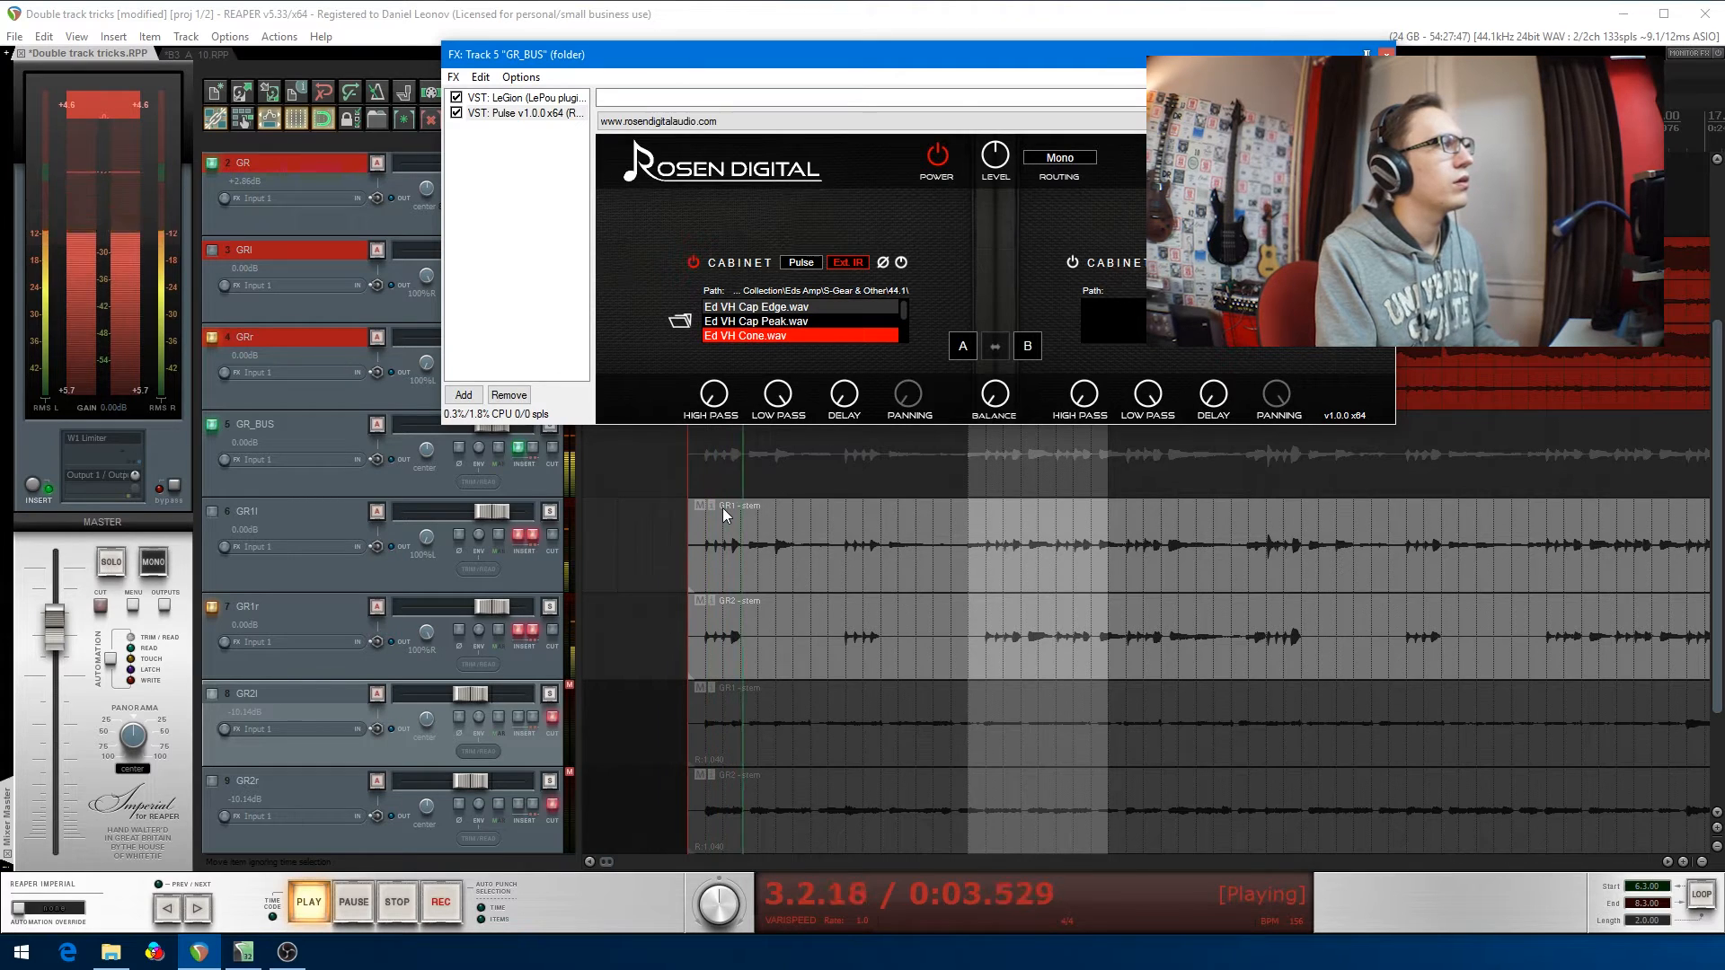
pyautogui.press('space')
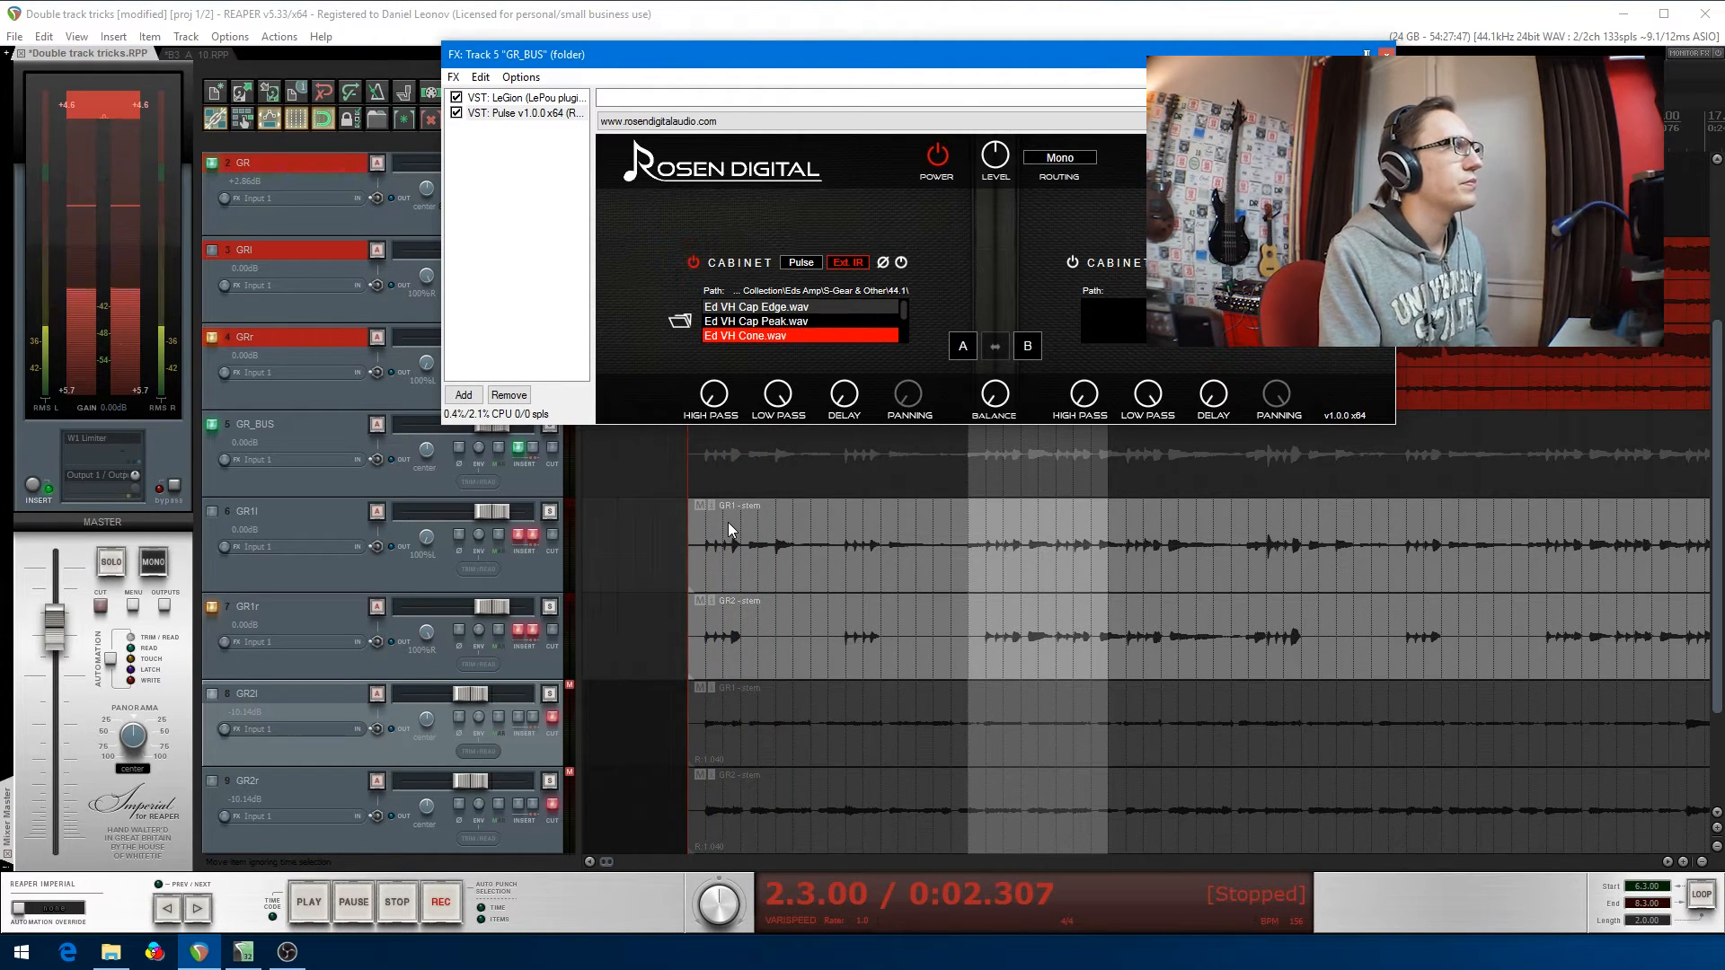
# - Switch LeGion's routing to Stereo and add the LeCto amp between LeGion and Pulse on GR_BUS
pyautogui.click(519, 97)
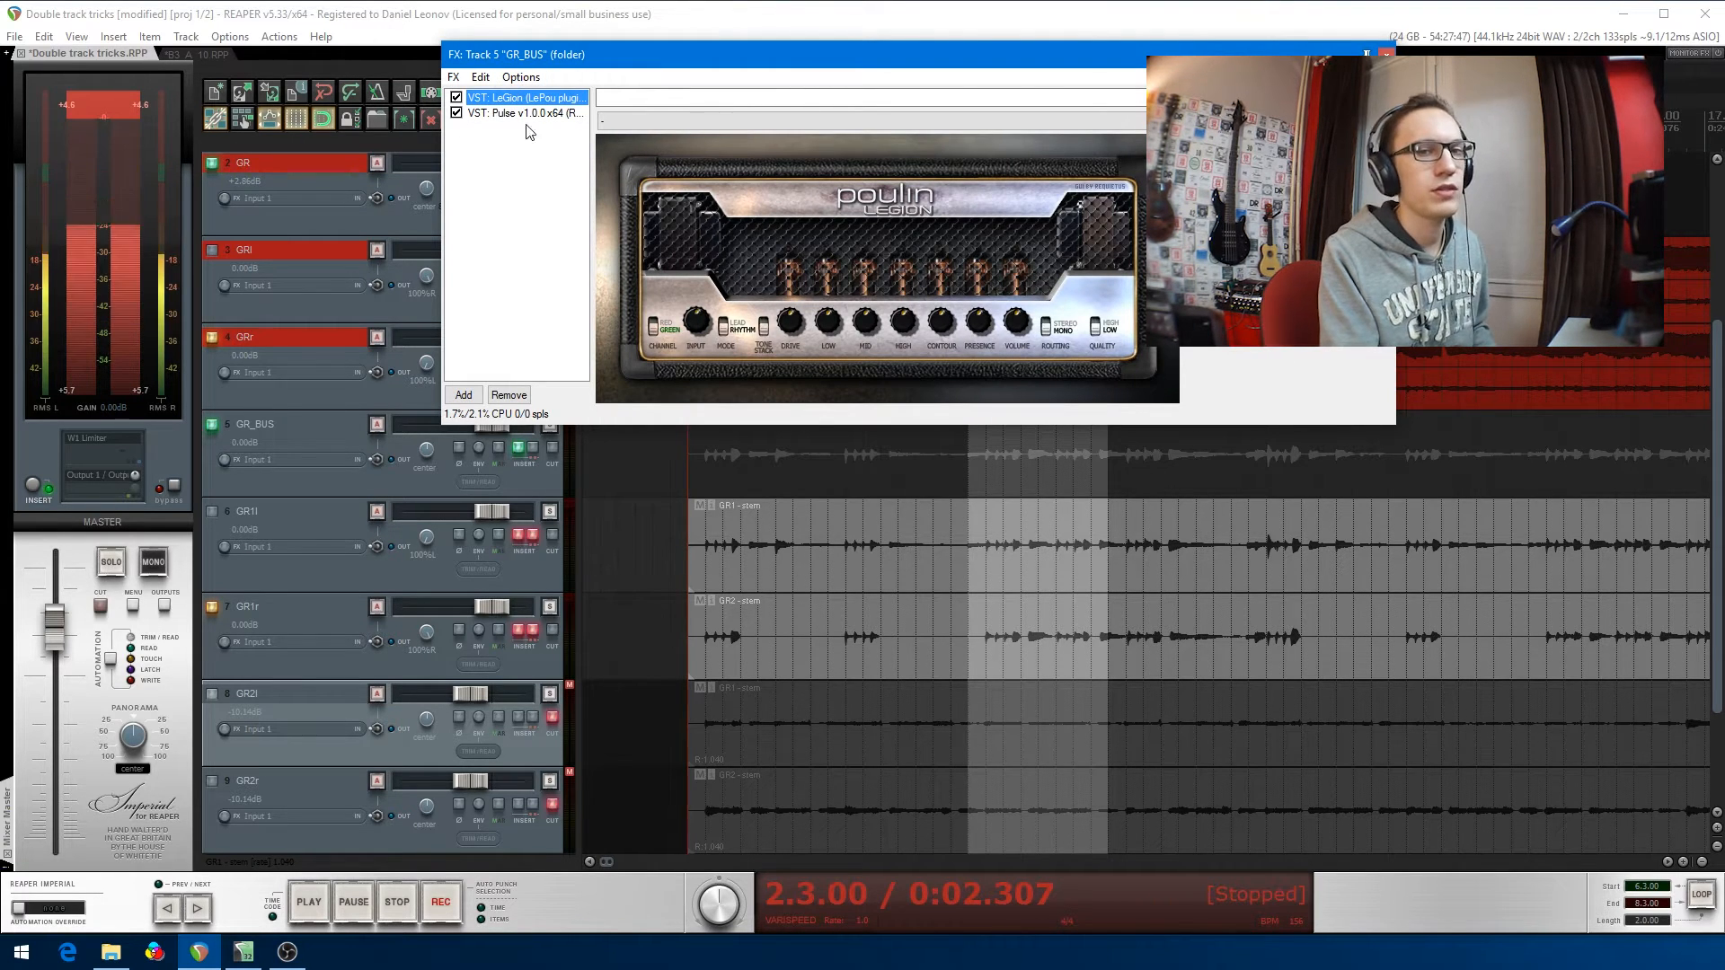
pyautogui.click(1046, 328)
pyautogui.click(467, 394)
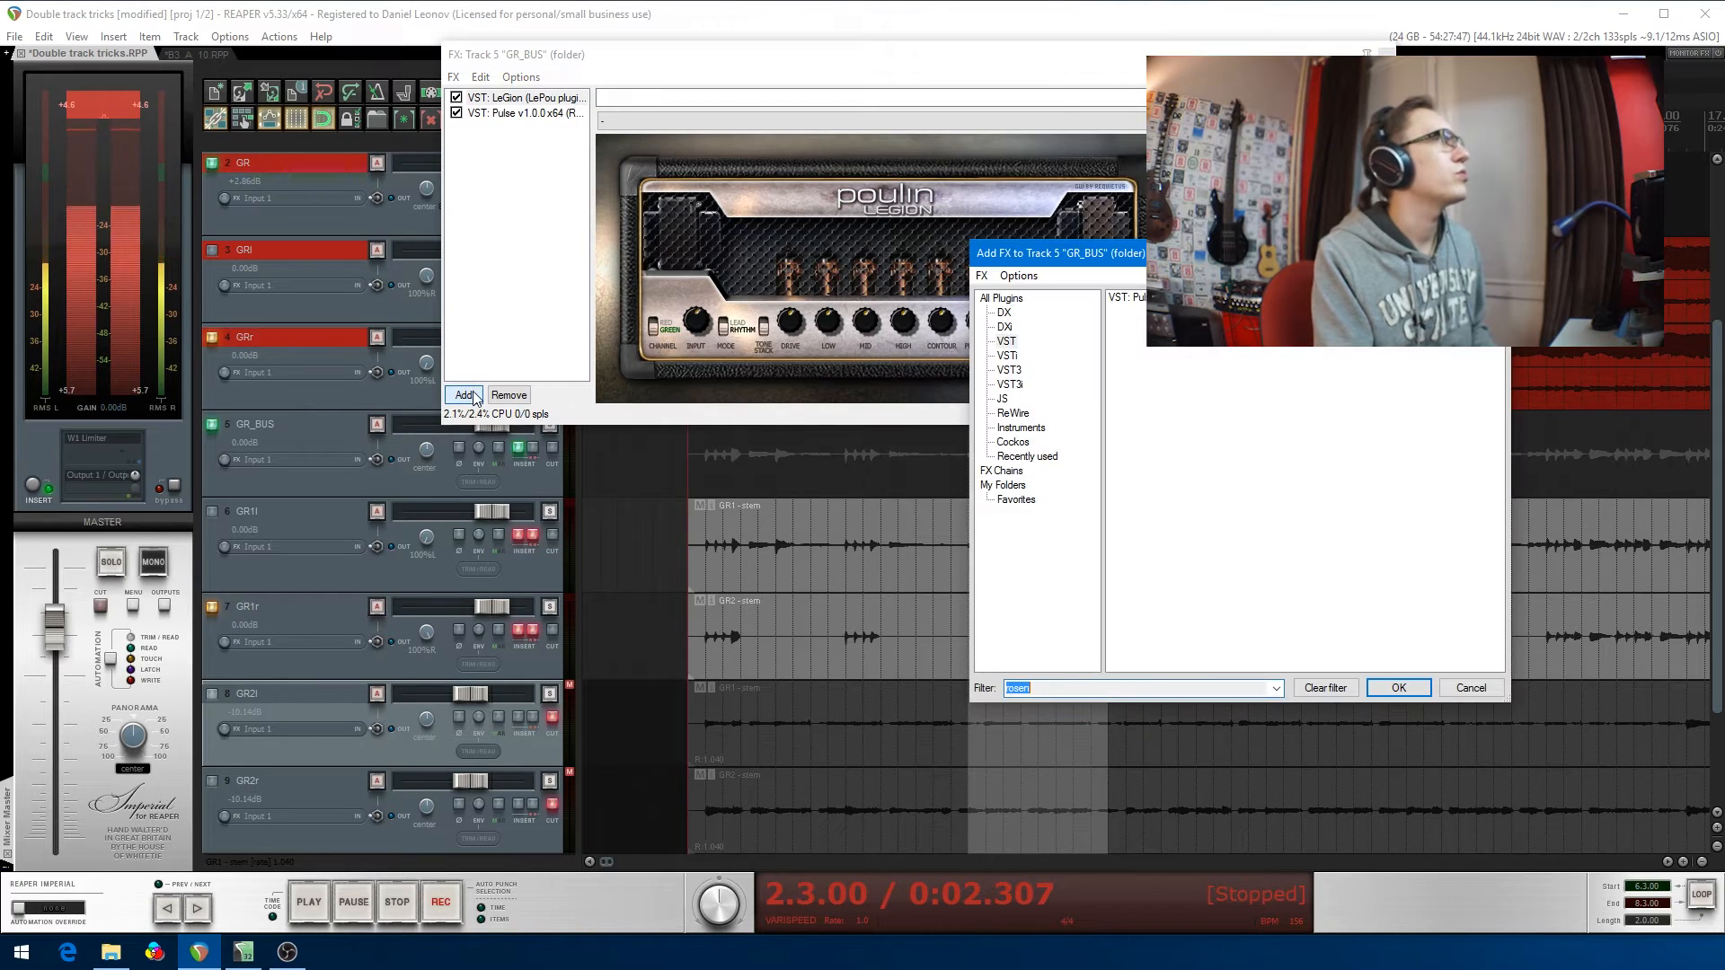
pyautogui.write('po')
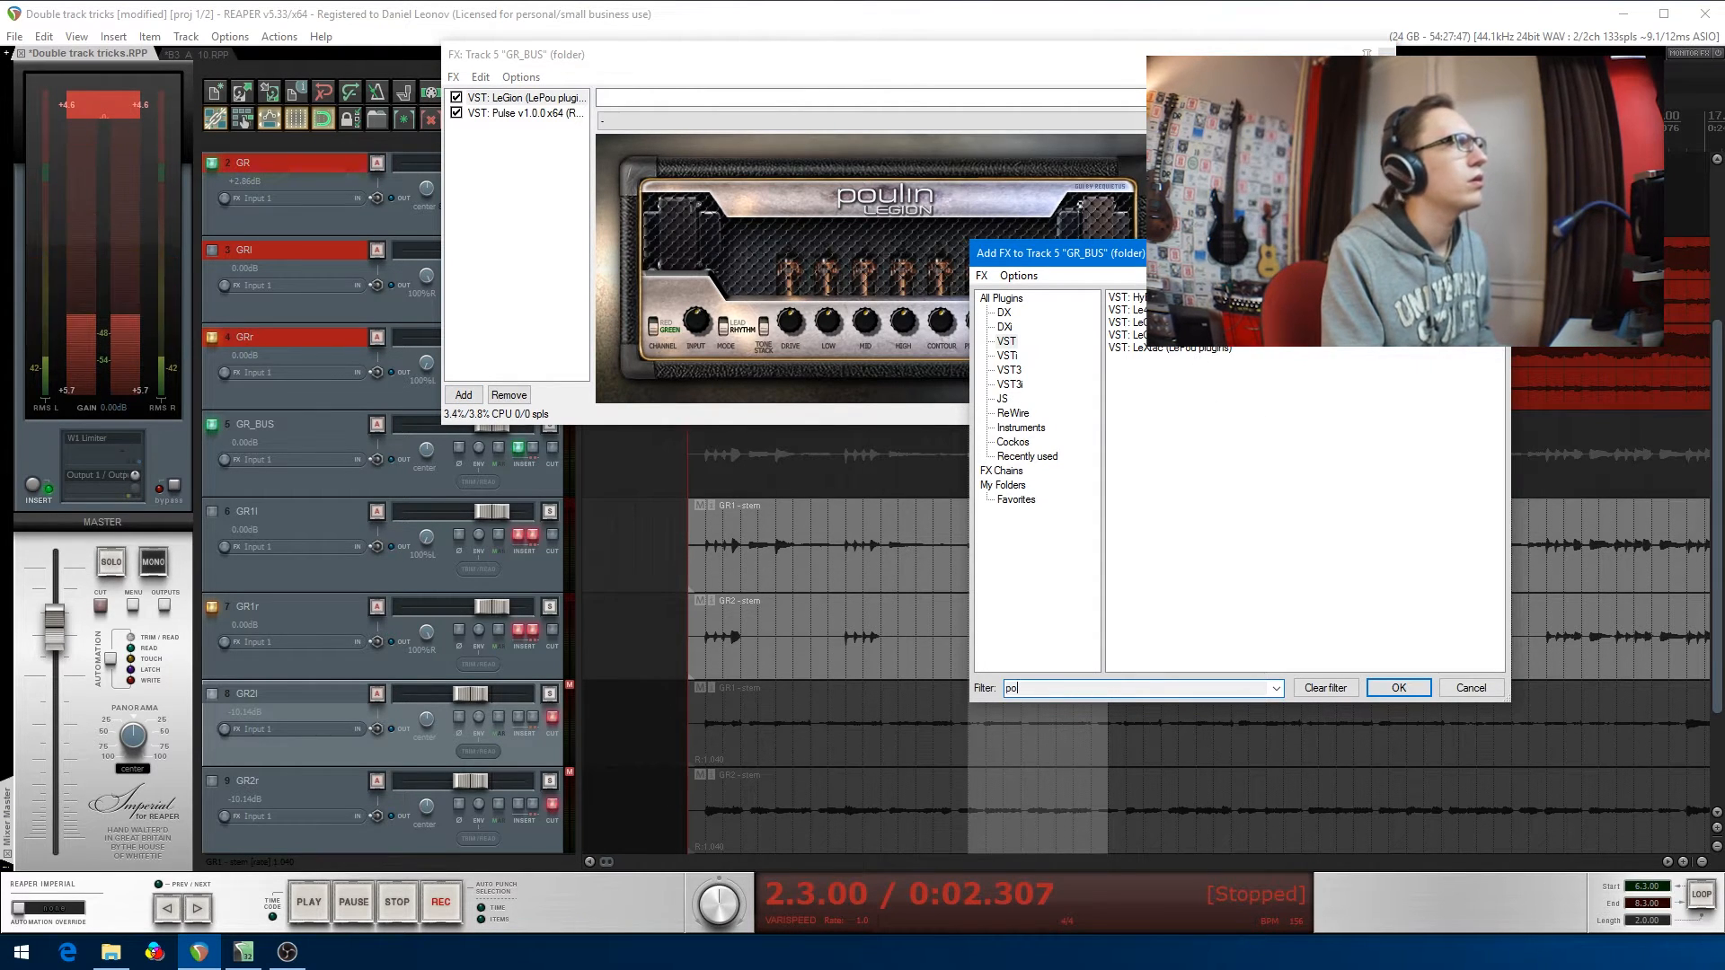
pyautogui.doubleClick(1168, 334)
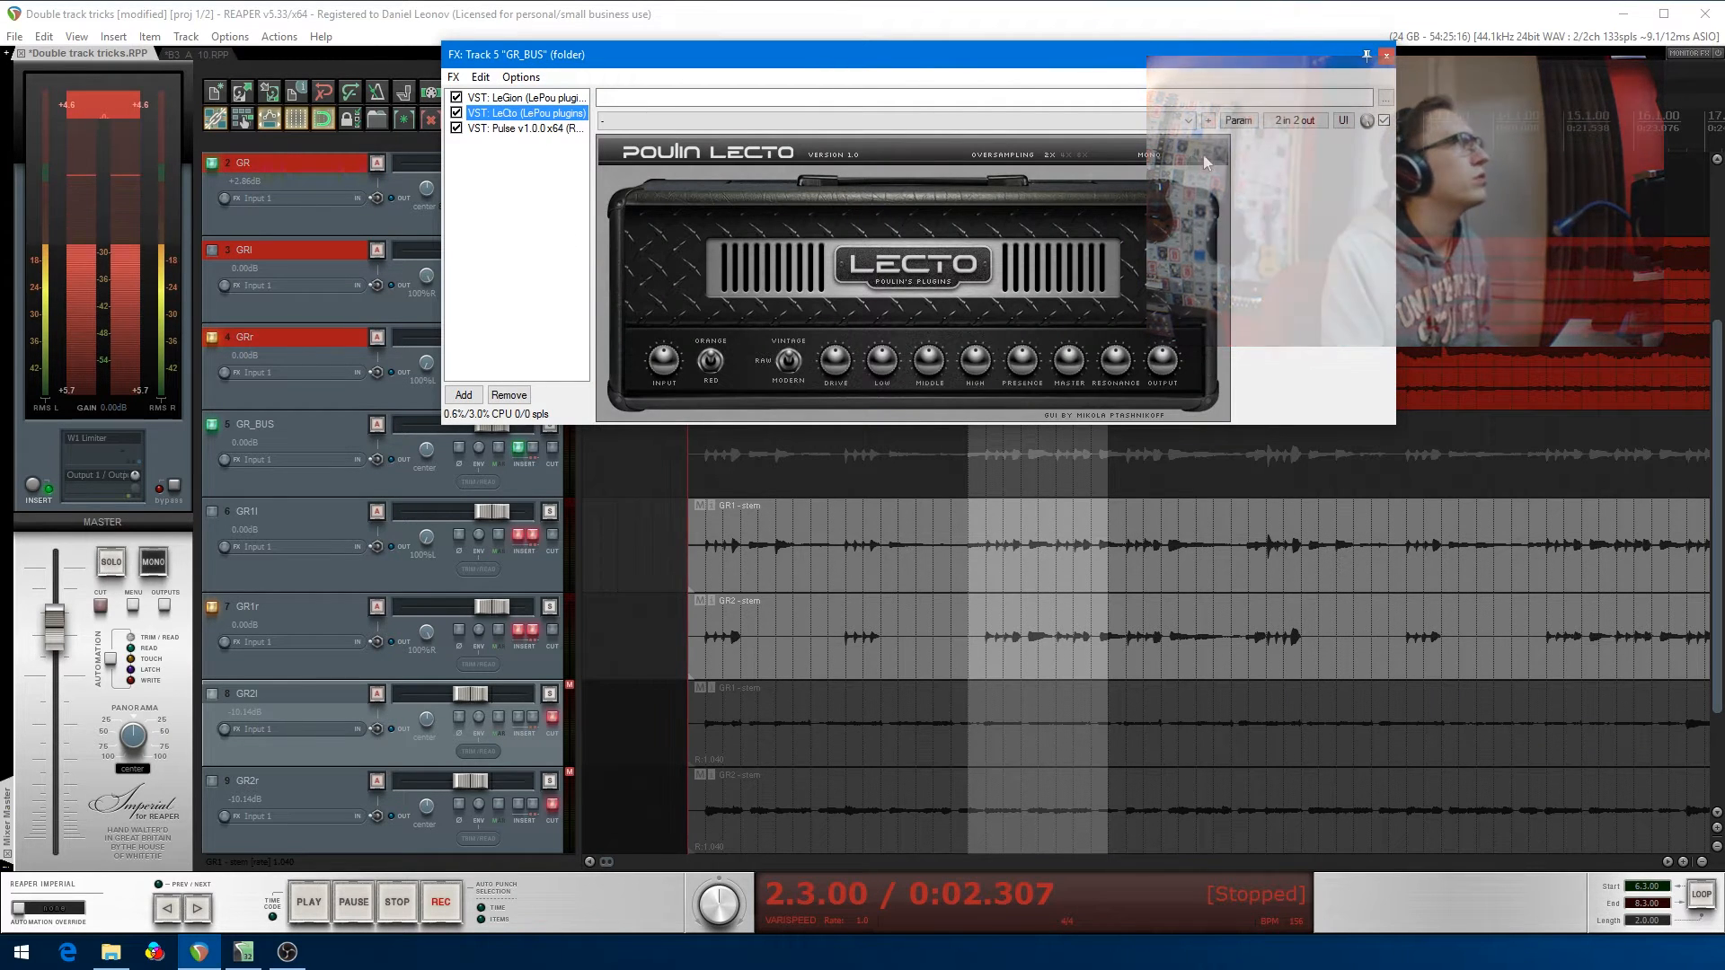
# - Bypass the LeCto amp on GR_BUS and bring up LeGion, keeping its routing on Stereo
pyautogui.click(1187, 154)
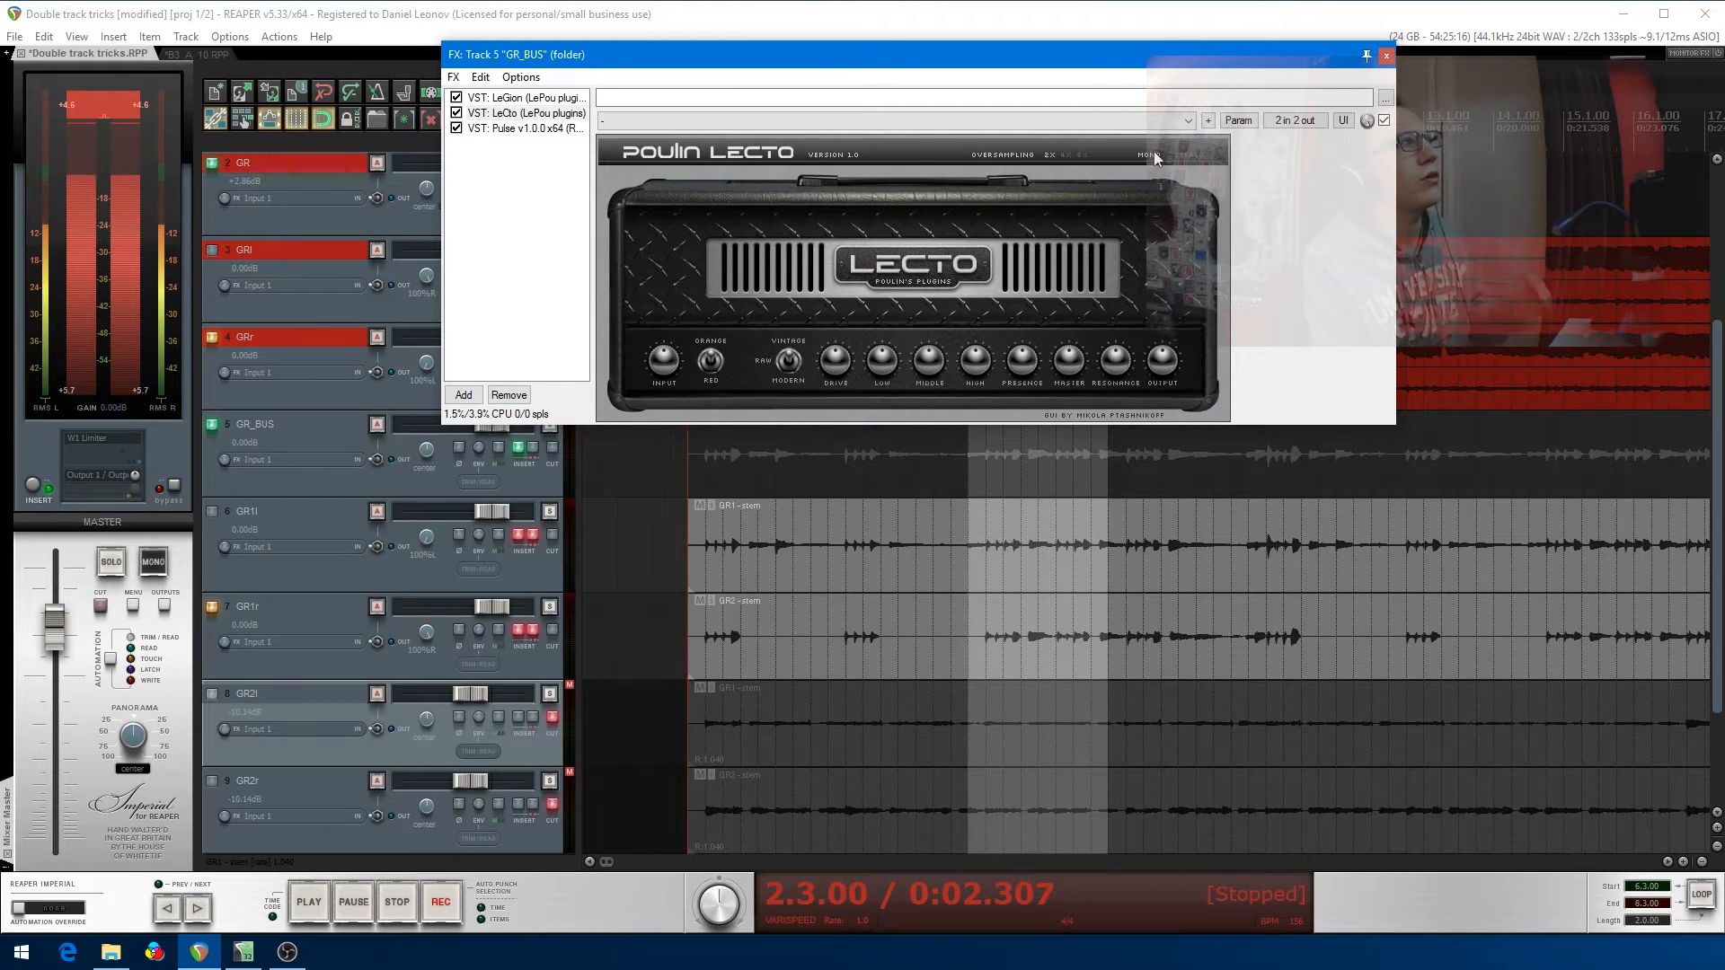
pyautogui.click(456, 112)
pyautogui.click(513, 97)
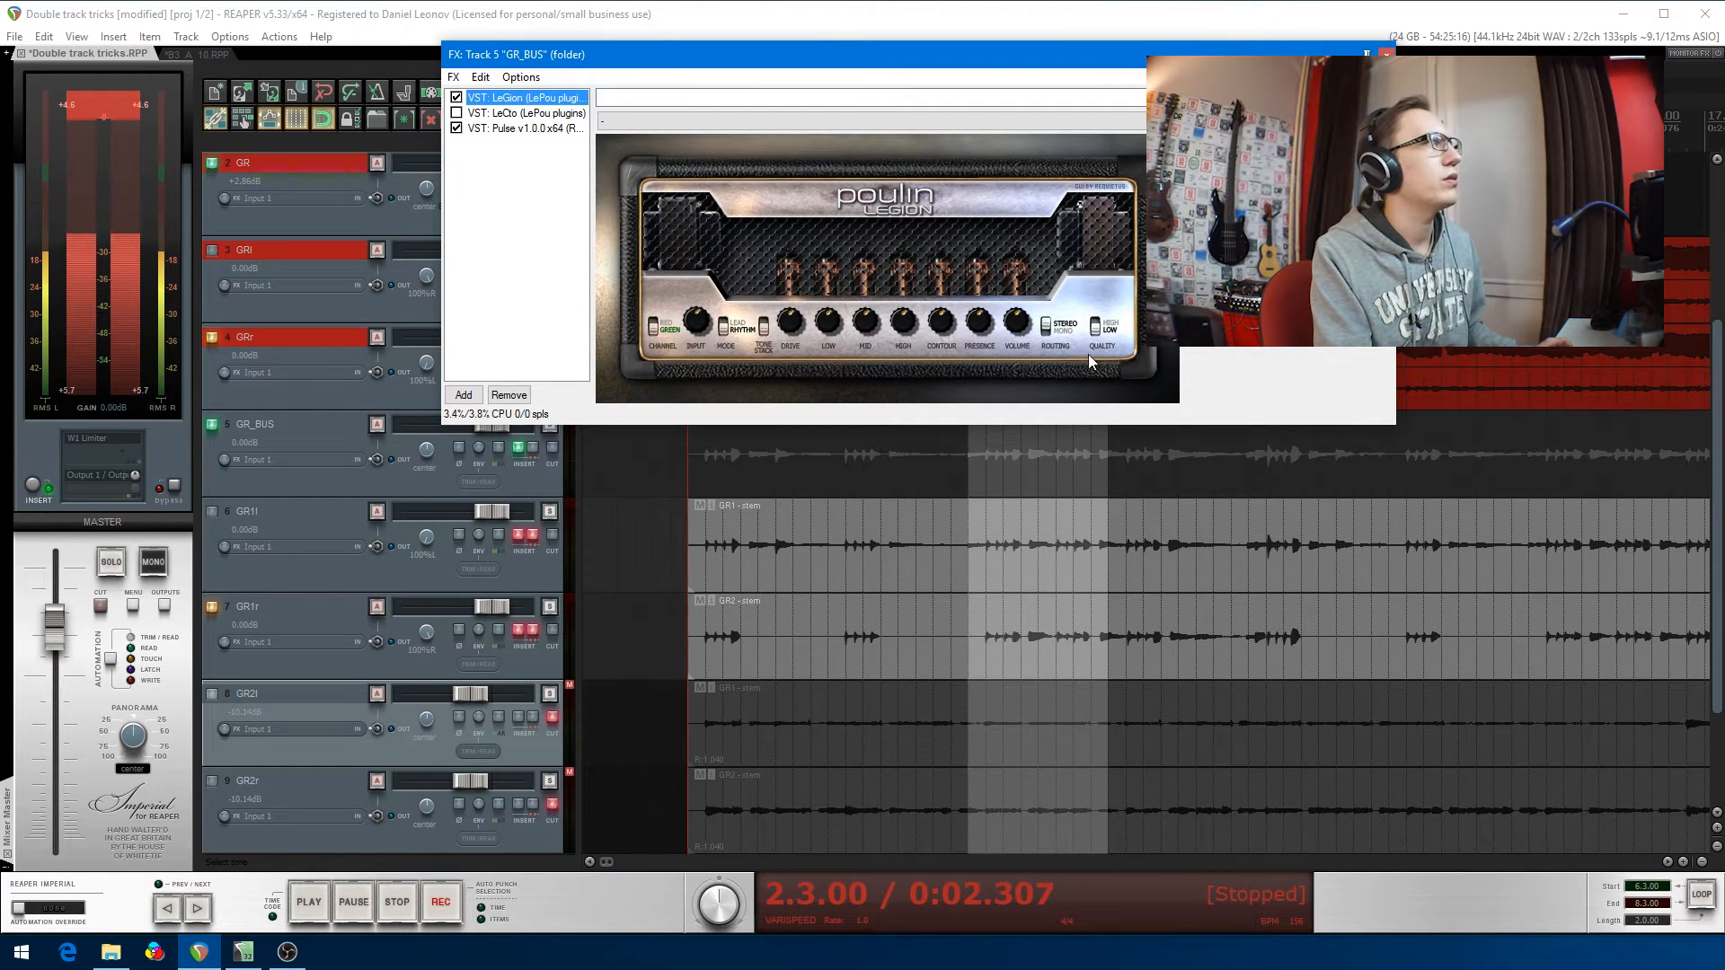
pyautogui.click(1053, 330)
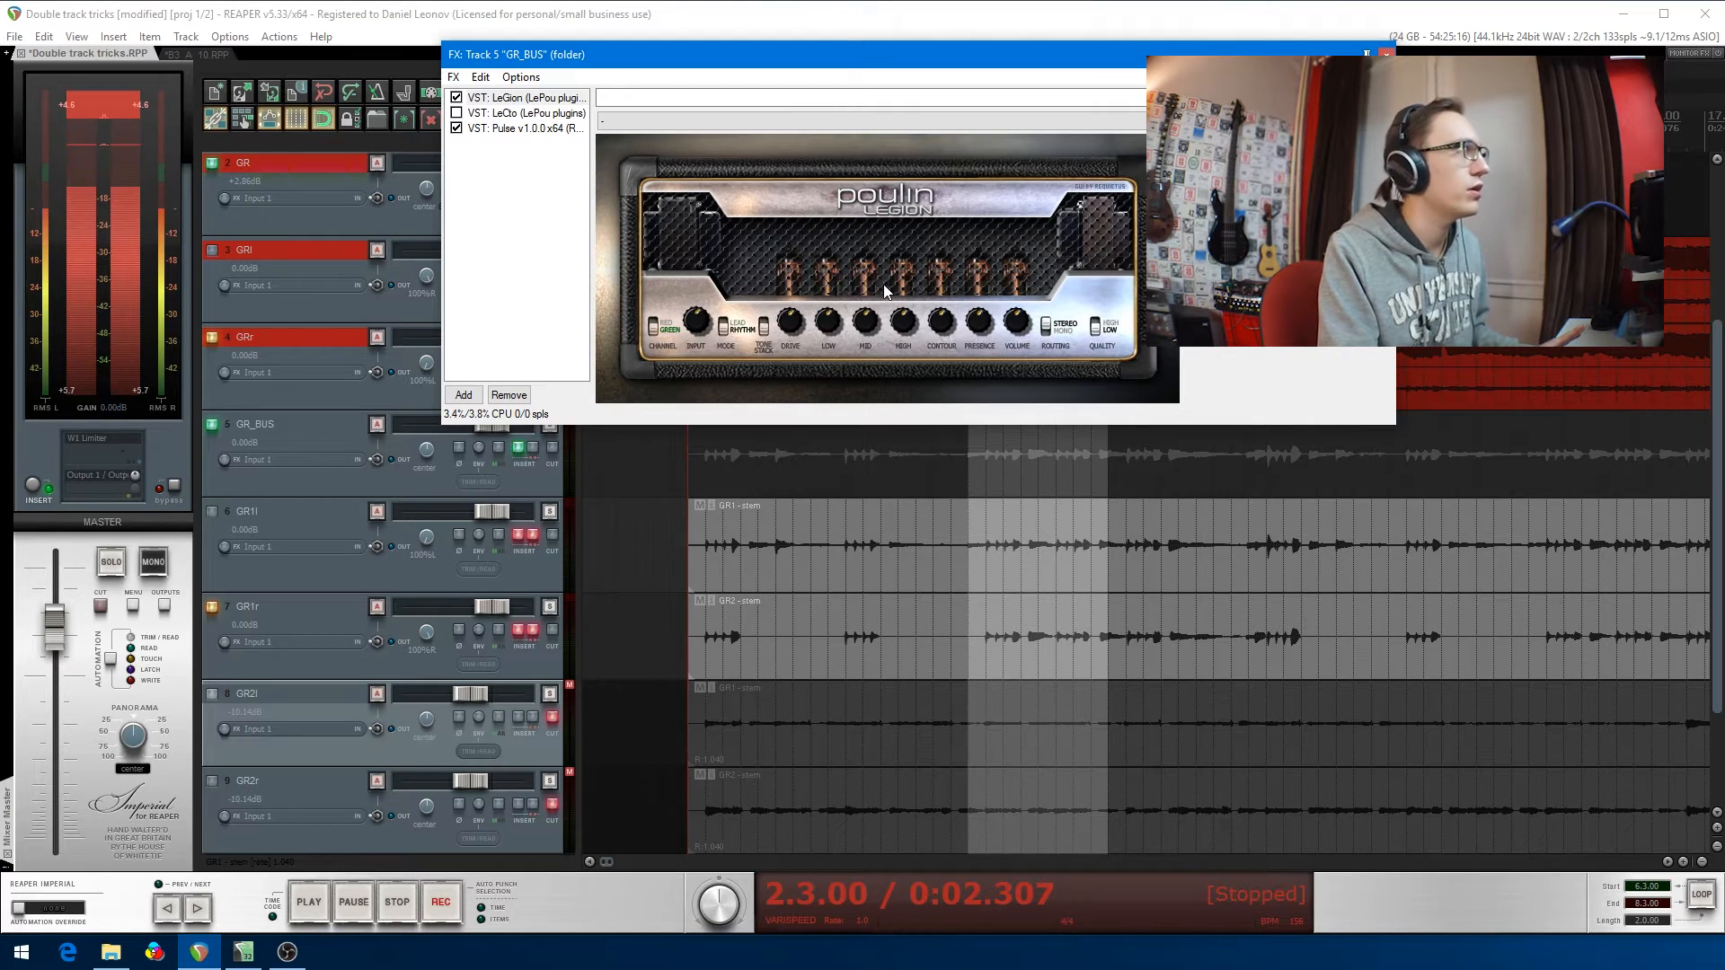
# - Set the Pulse cabinet loader's routing on GR_BUS to Dual Mono
pyautogui.click(499, 130)
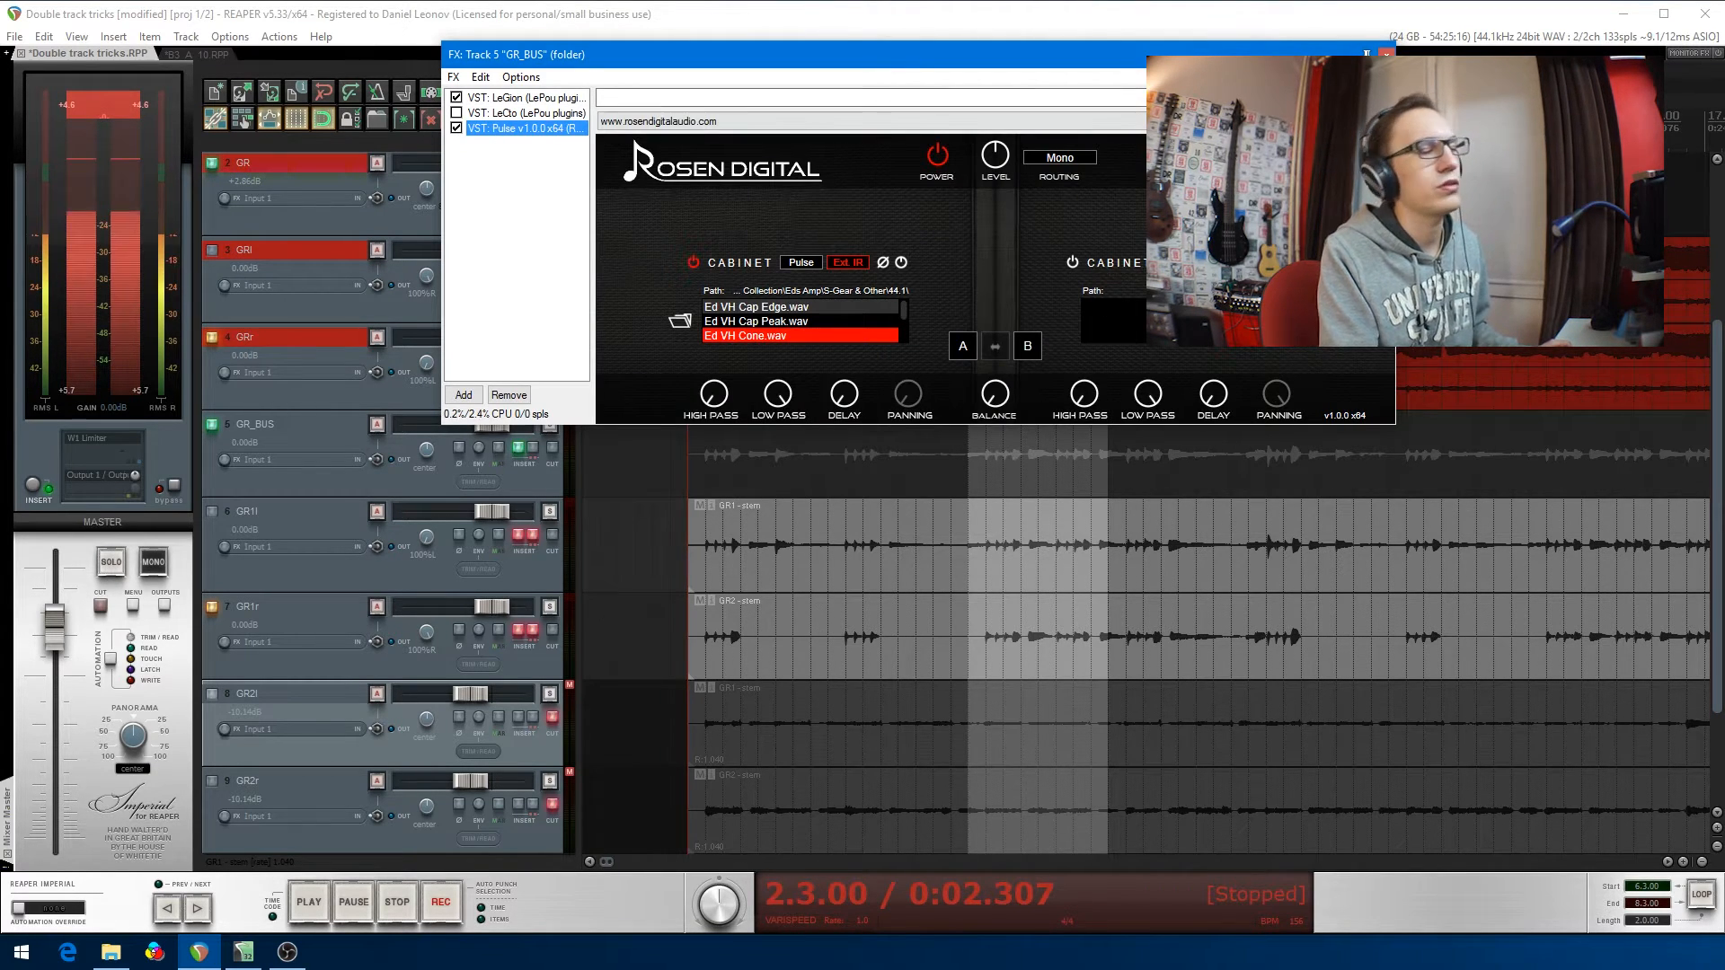
pyautogui.click(1061, 170)
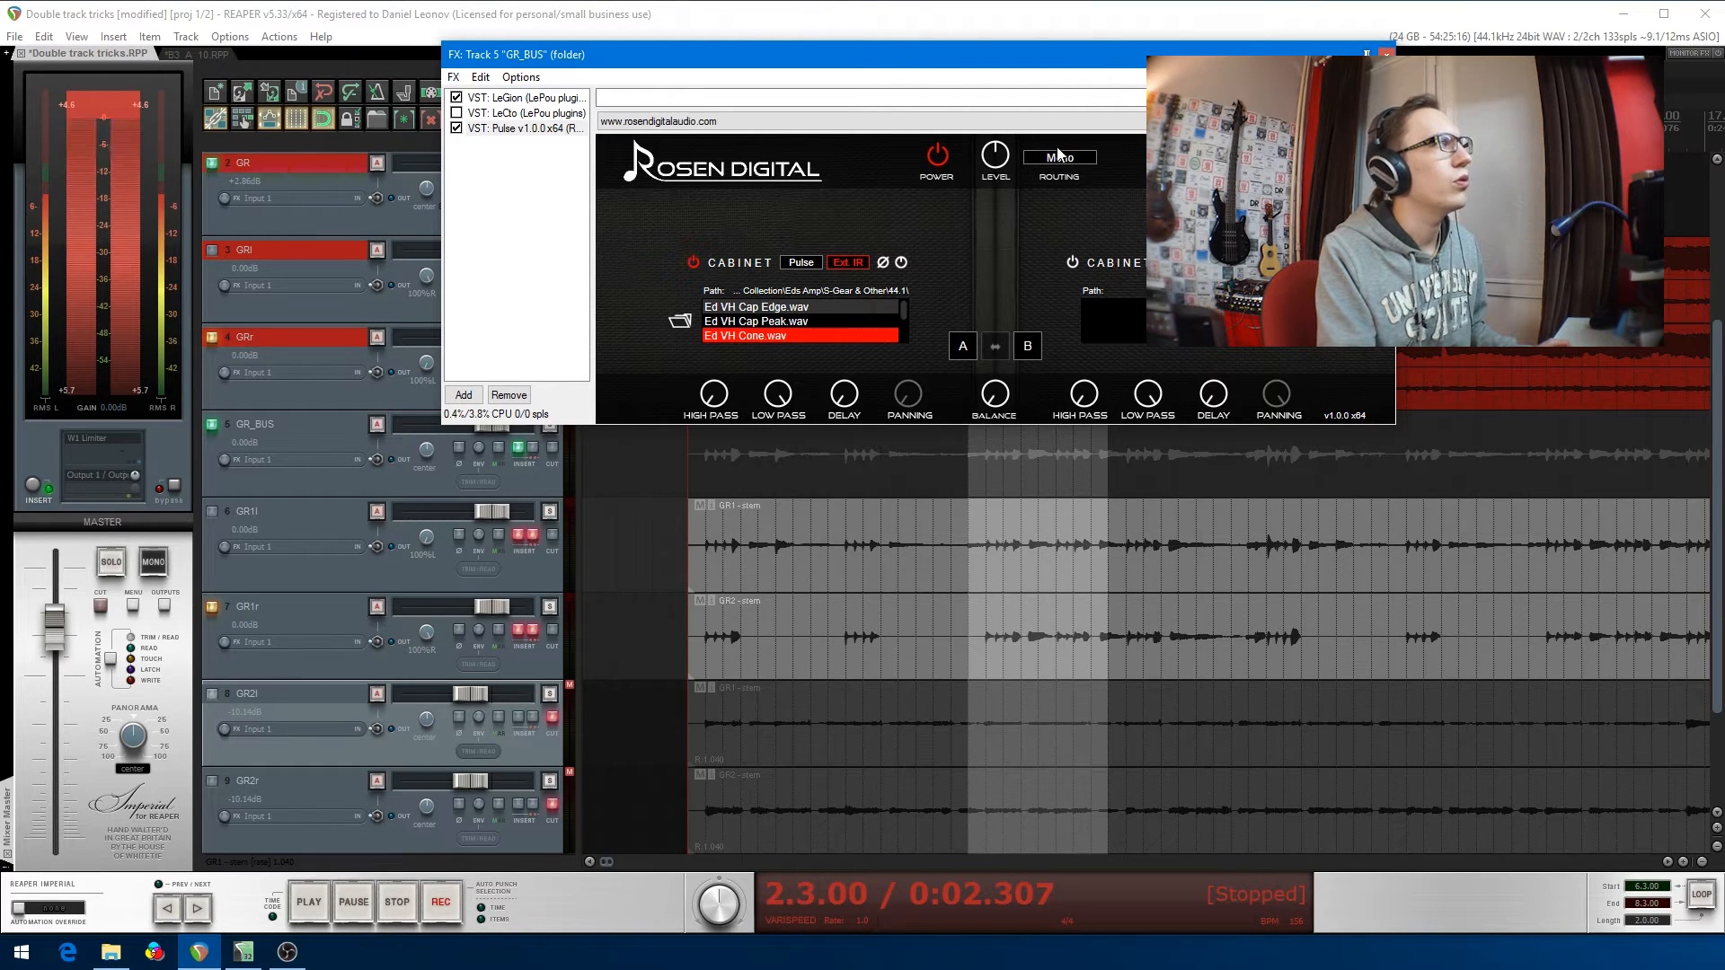
pyautogui.click(1061, 171)
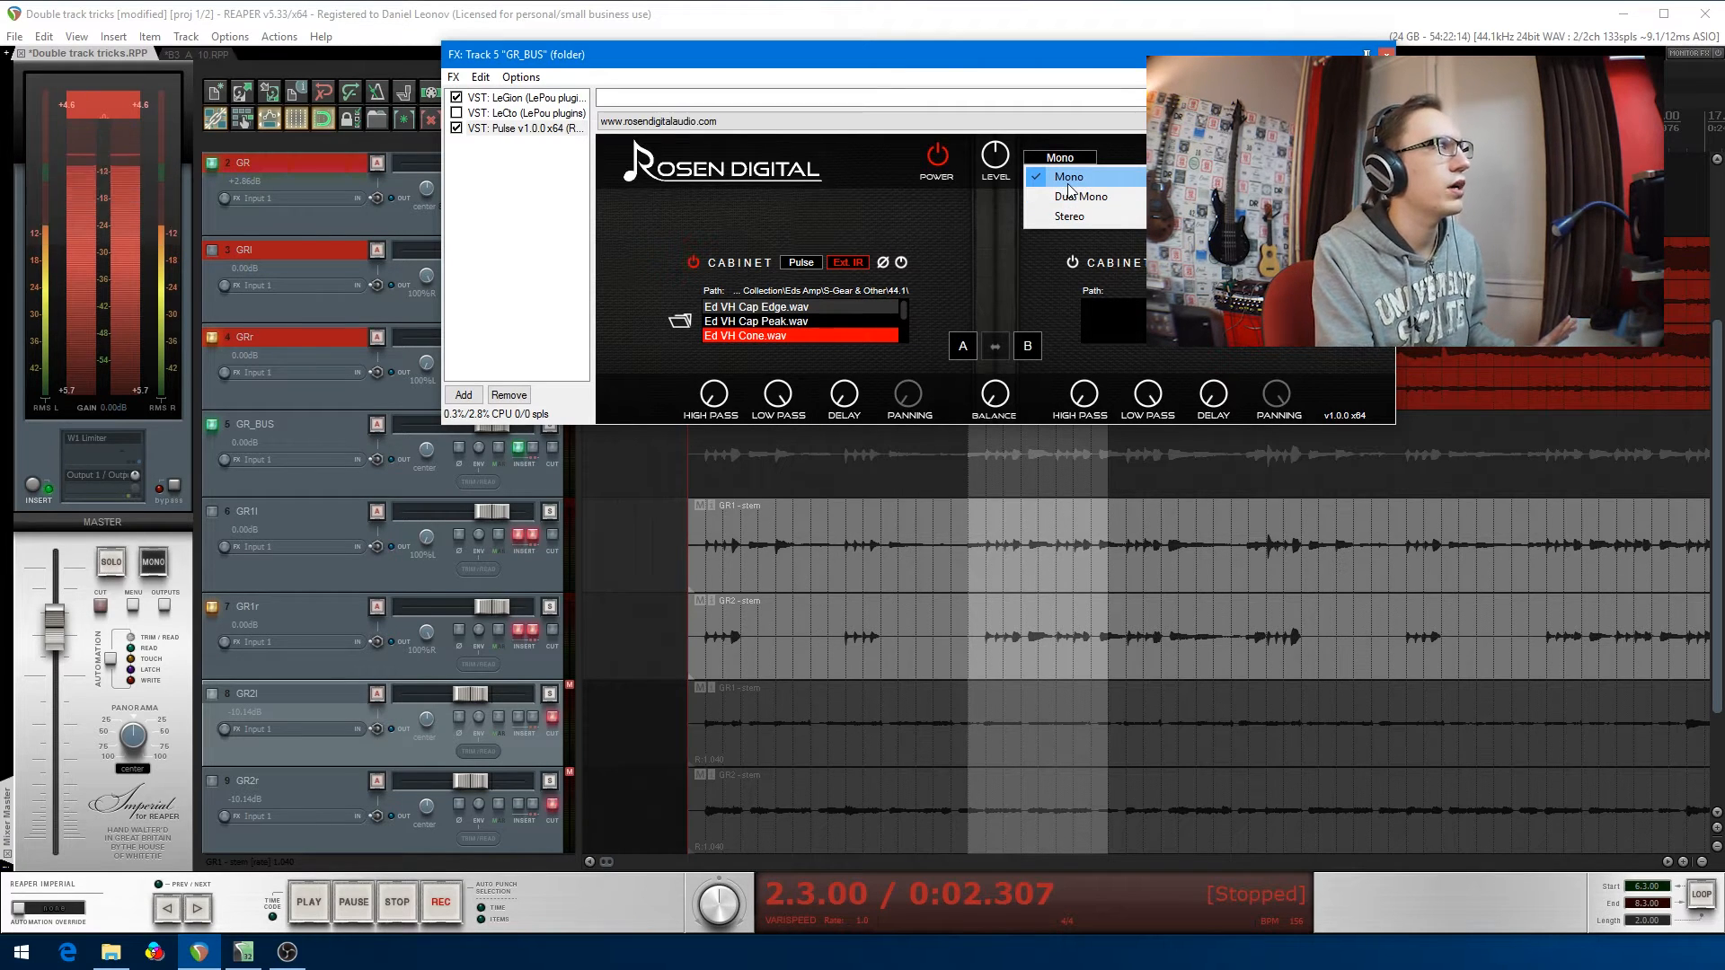
pyautogui.click(1068, 180)
pyautogui.click(1061, 159)
pyautogui.click(1071, 196)
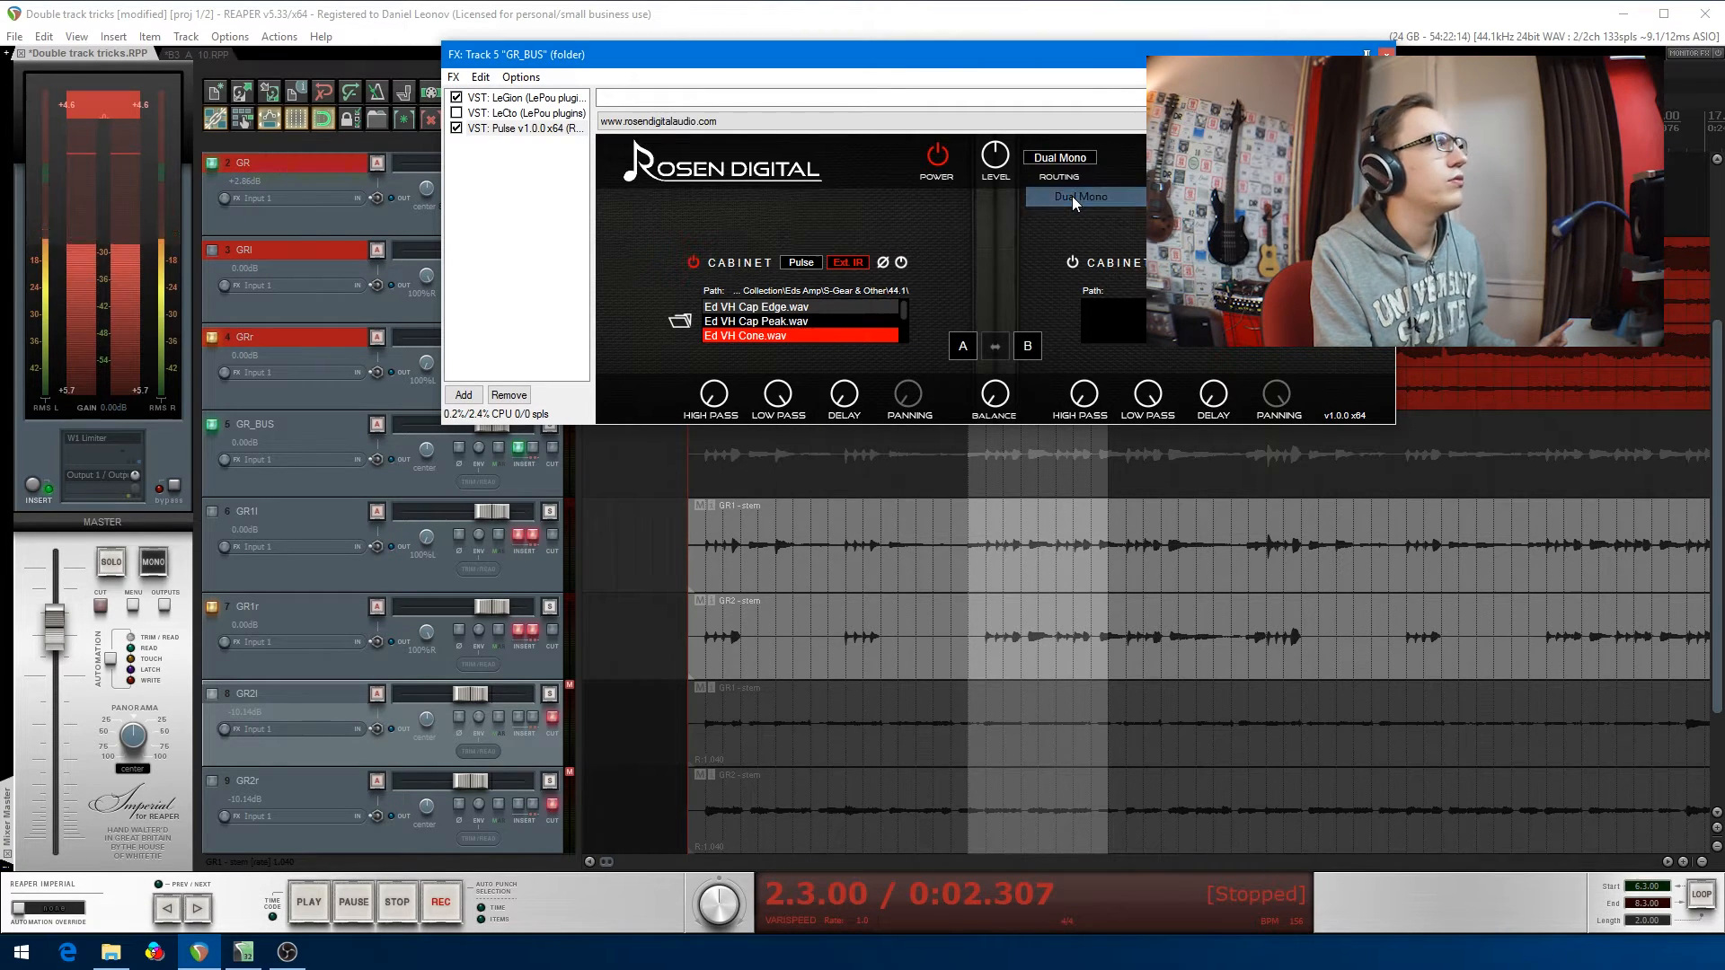
# - Switch Pulse's routing to Stereo for comparison and return it to Dual Mono
pyautogui.click(1061, 159)
pyautogui.click(1062, 210)
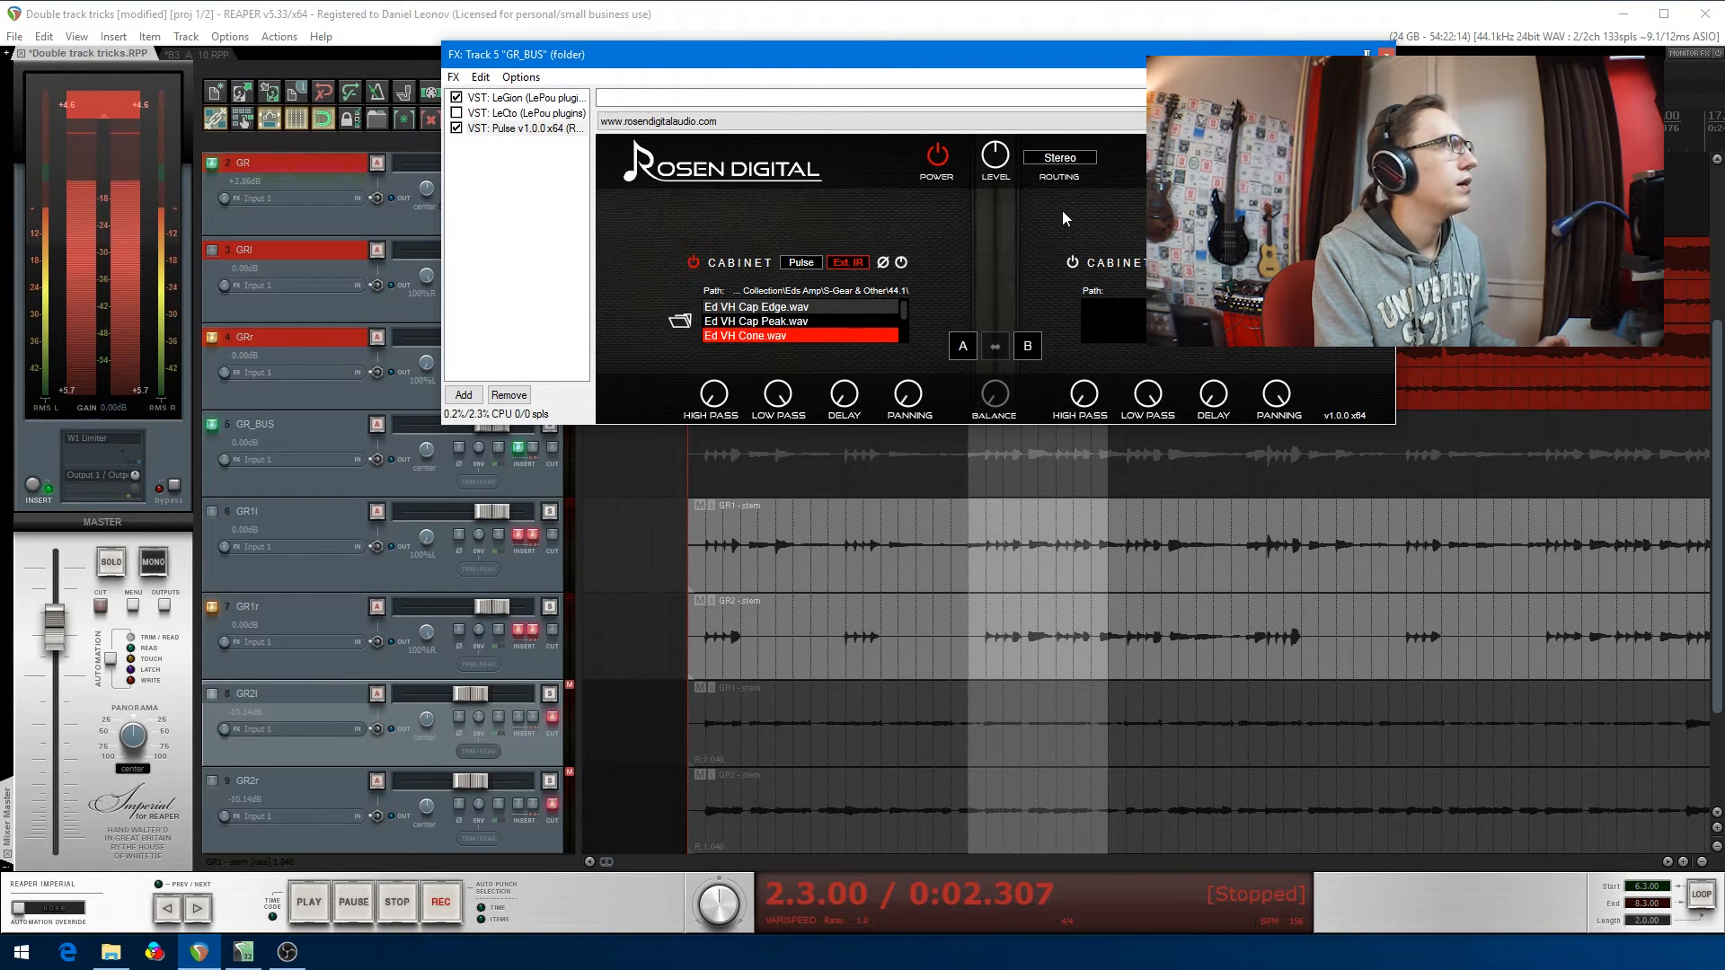
pyautogui.click(1059, 162)
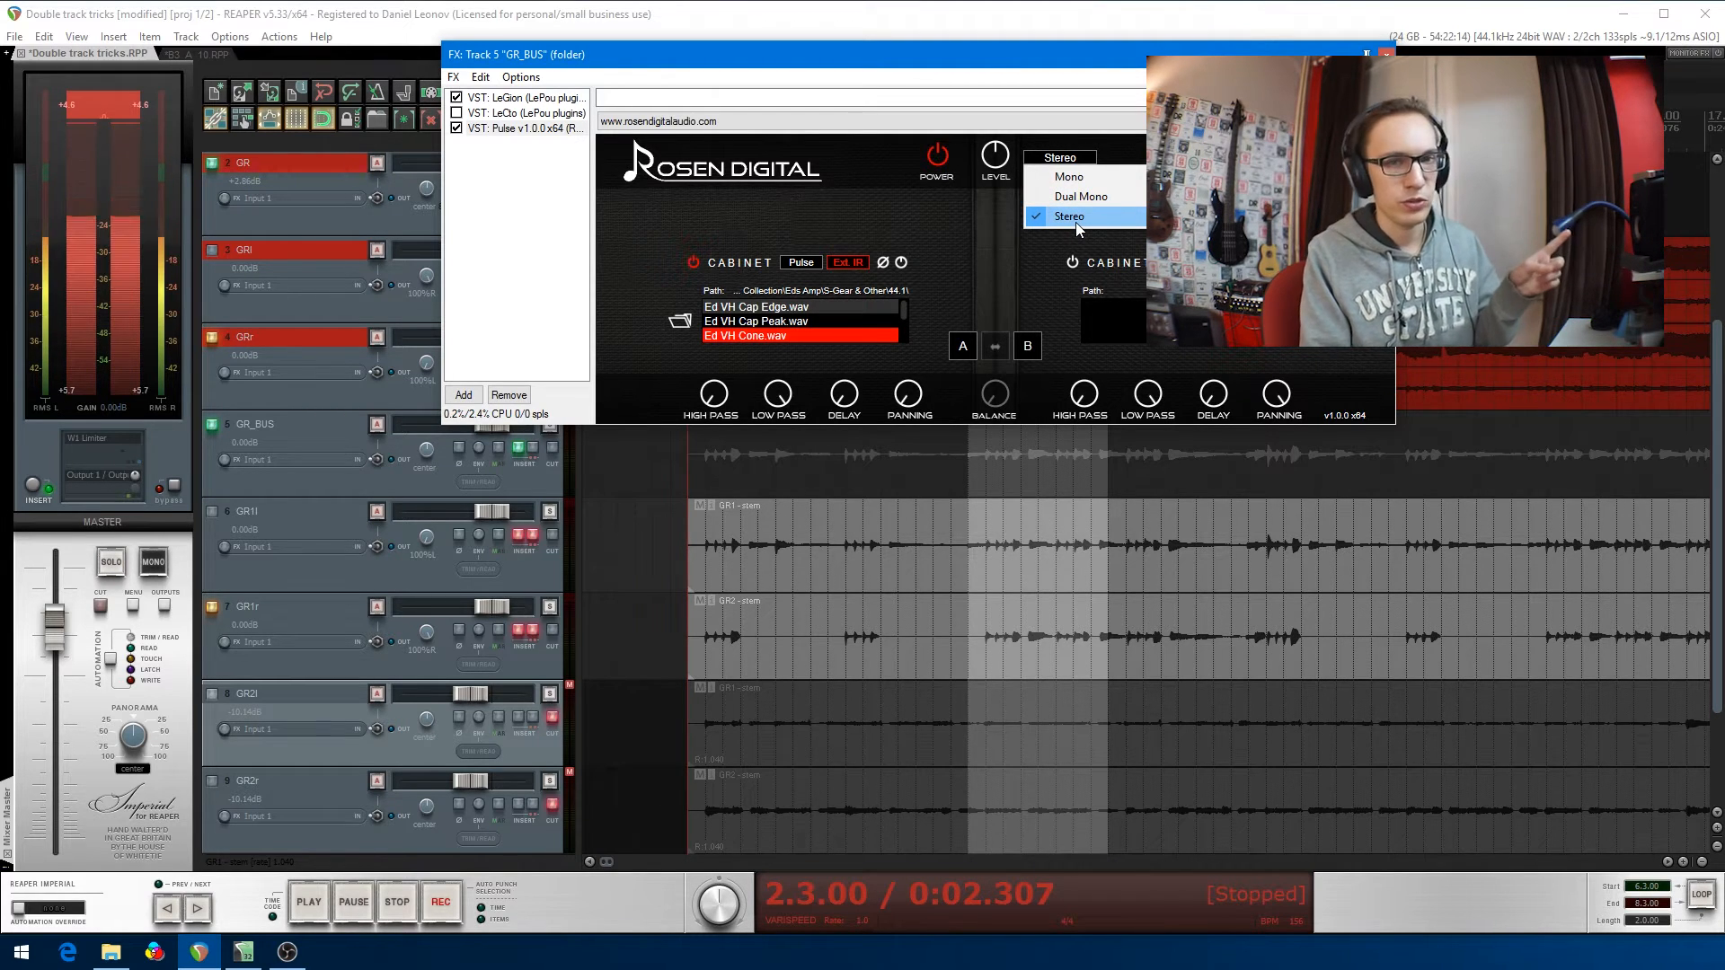
pyautogui.click(1073, 217)
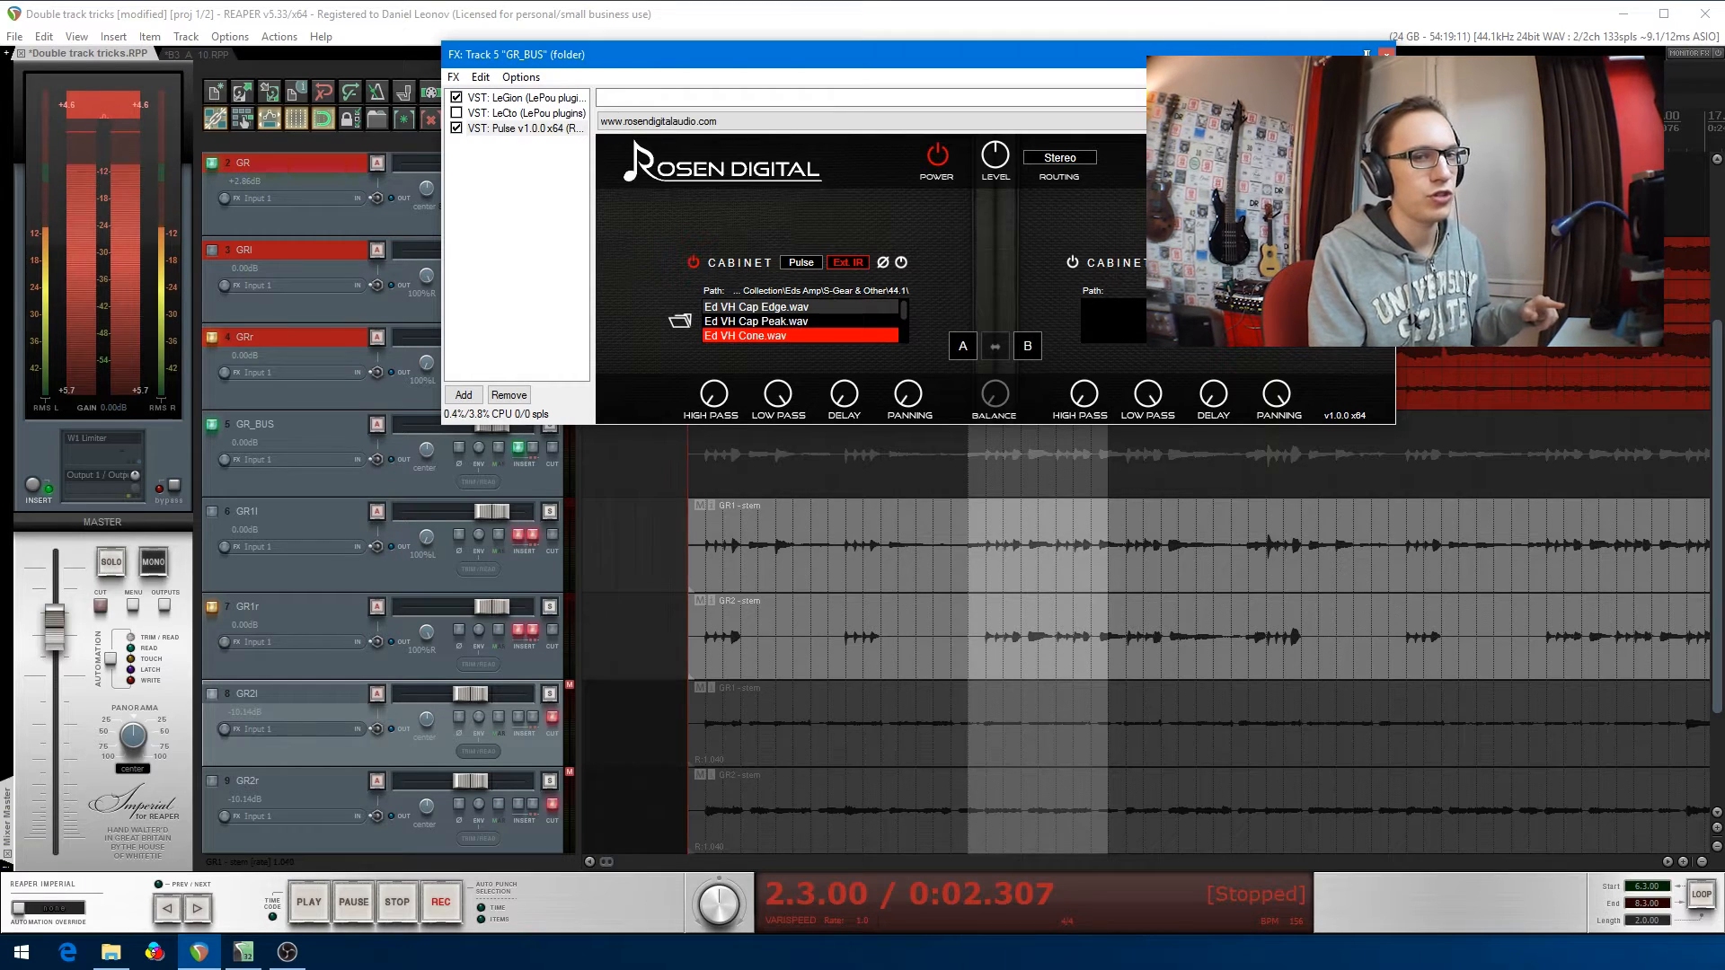
pyautogui.click(1062, 159)
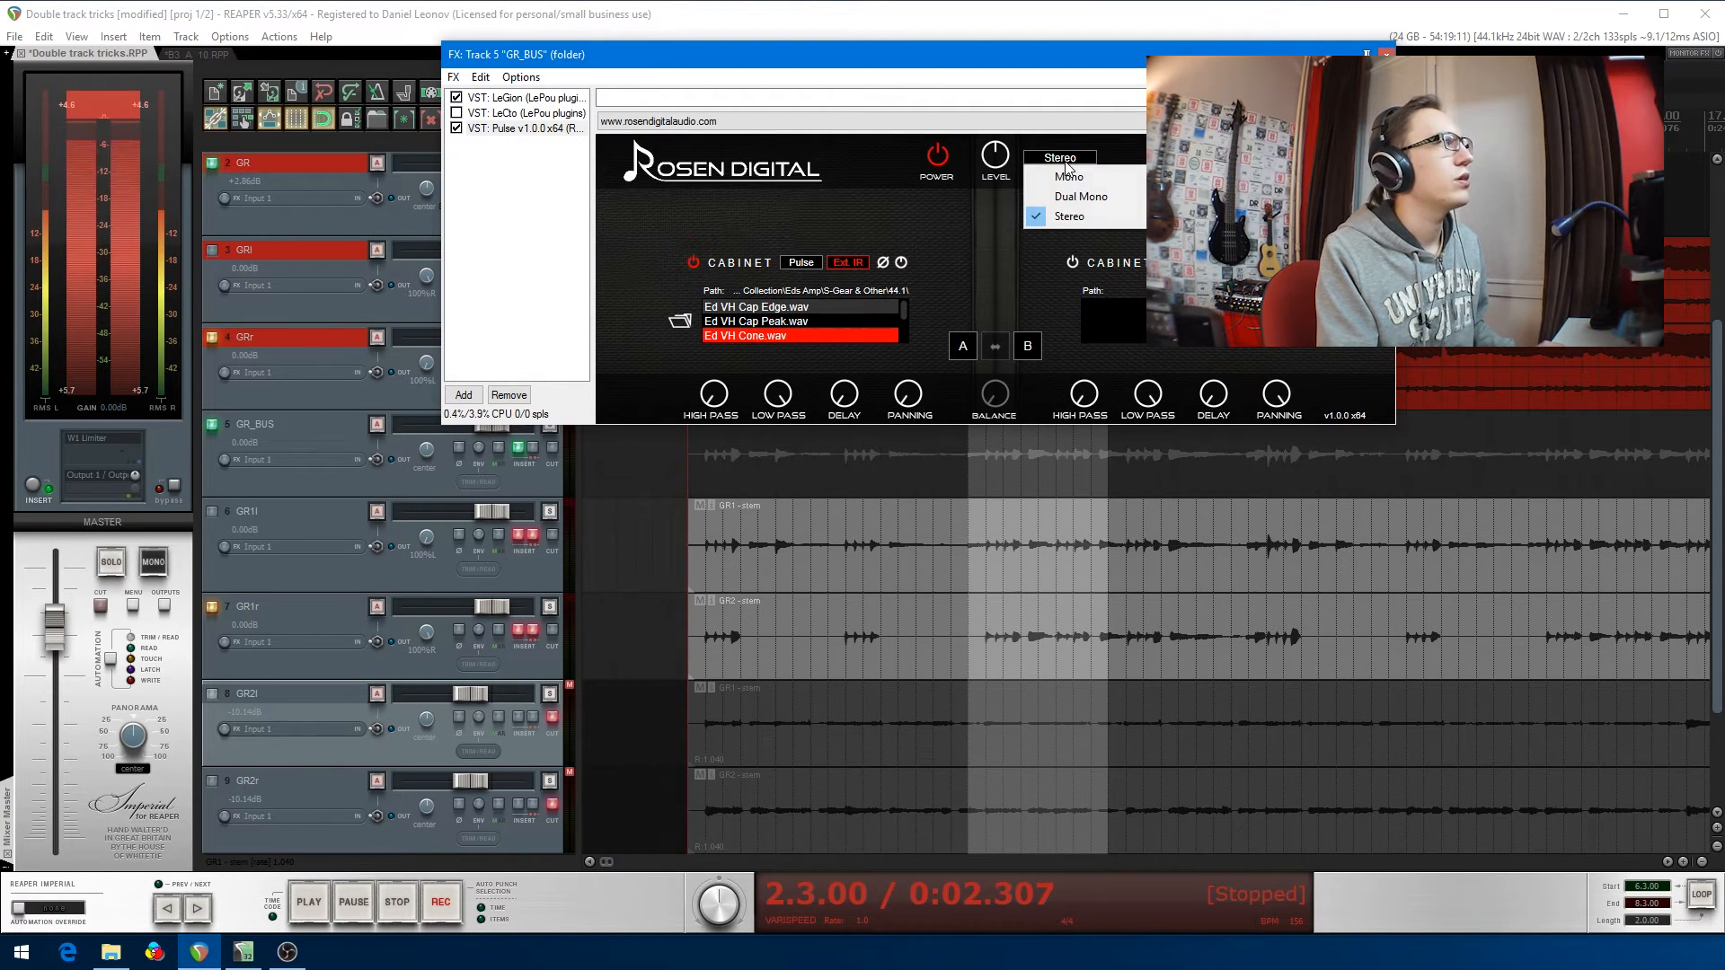
pyautogui.click(1081, 198)
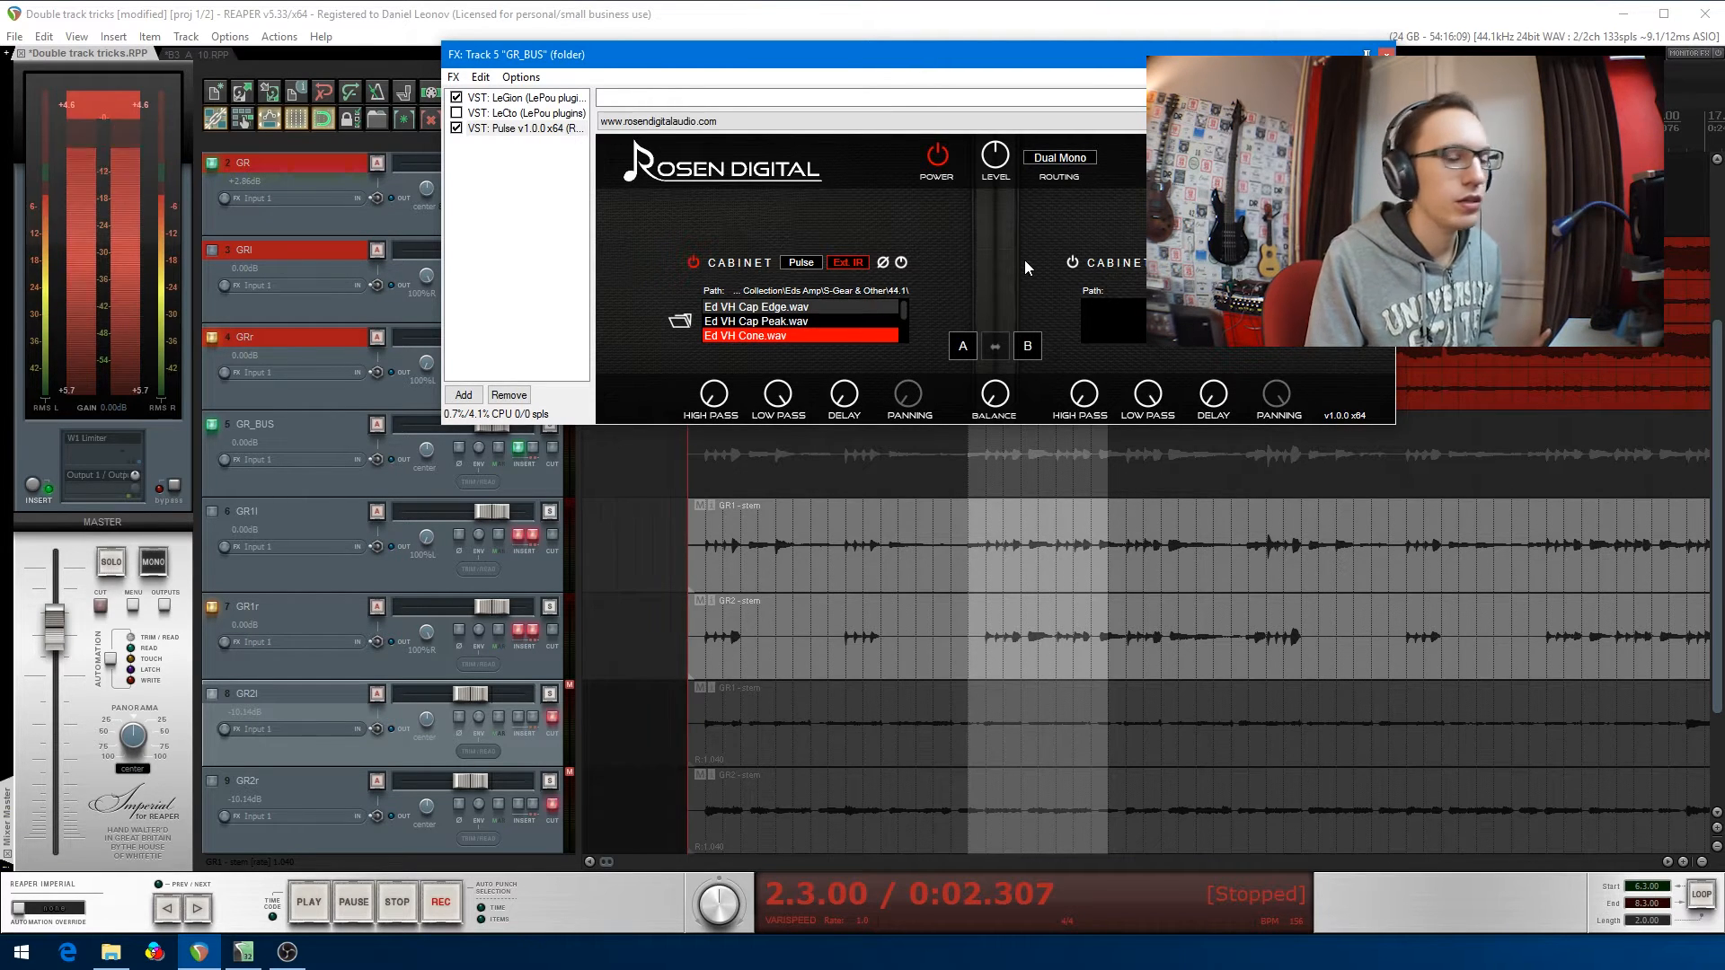
# - Find the Blue Cat Gain 3 plugins with the filter "gain" and add the Dual, Mono and Stereo versions to GR_BUS
pyautogui.click(463, 395)
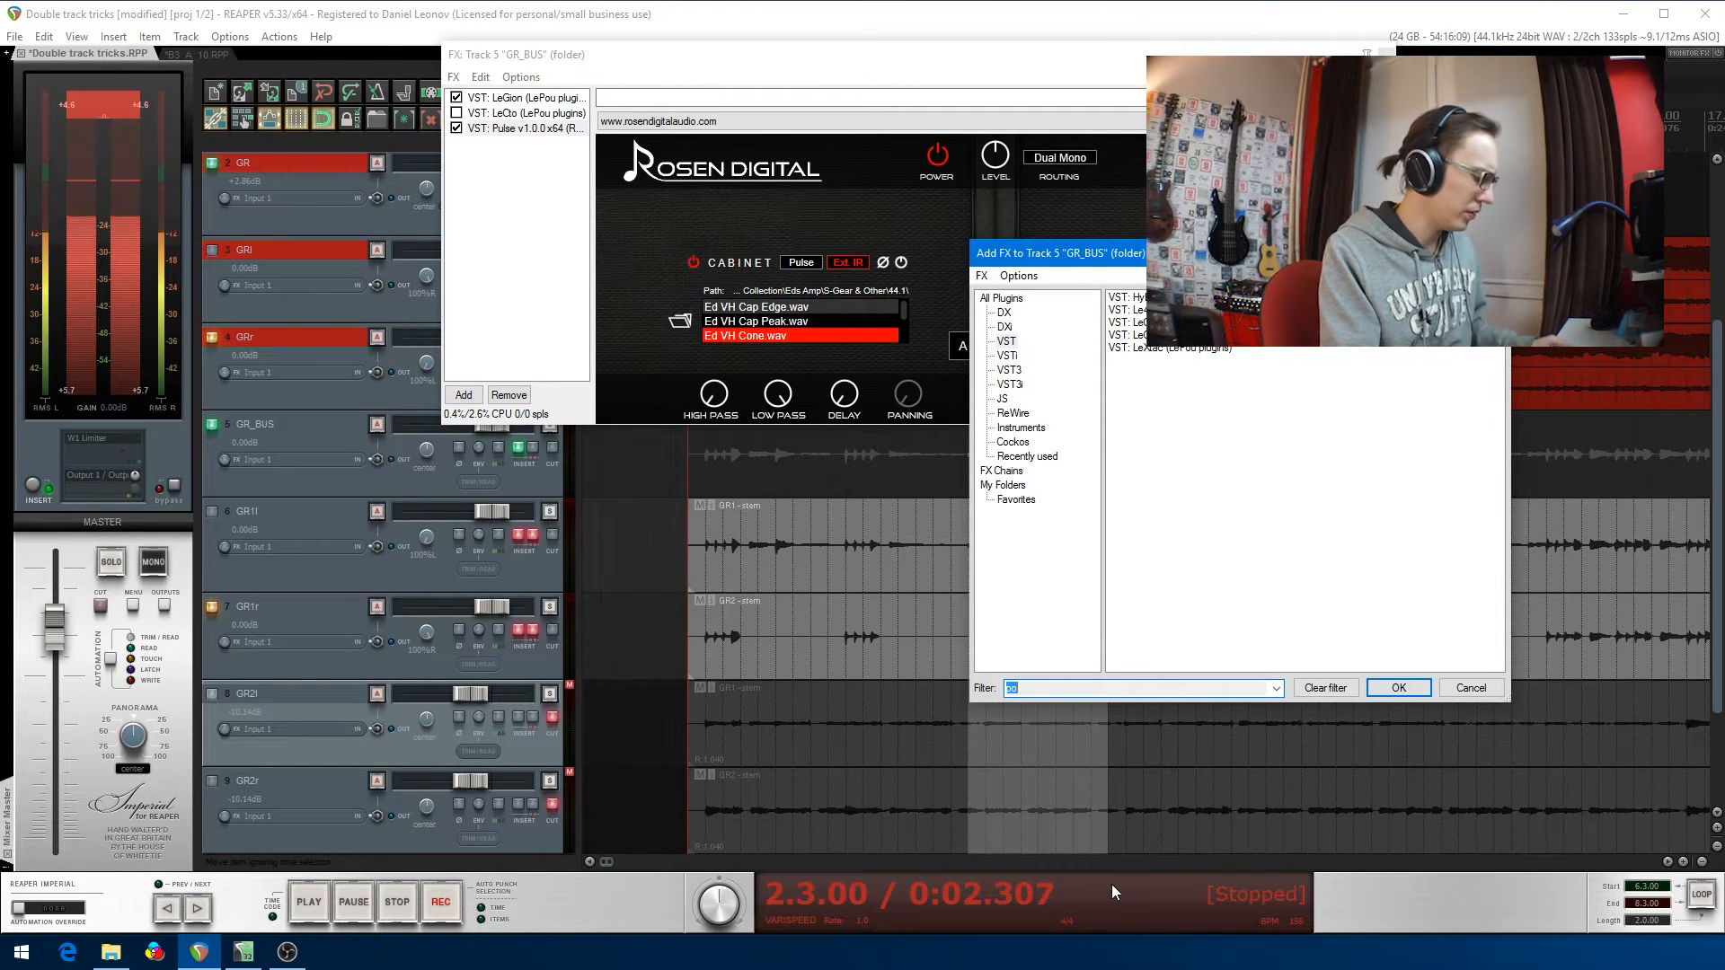
pyautogui.write('gain')
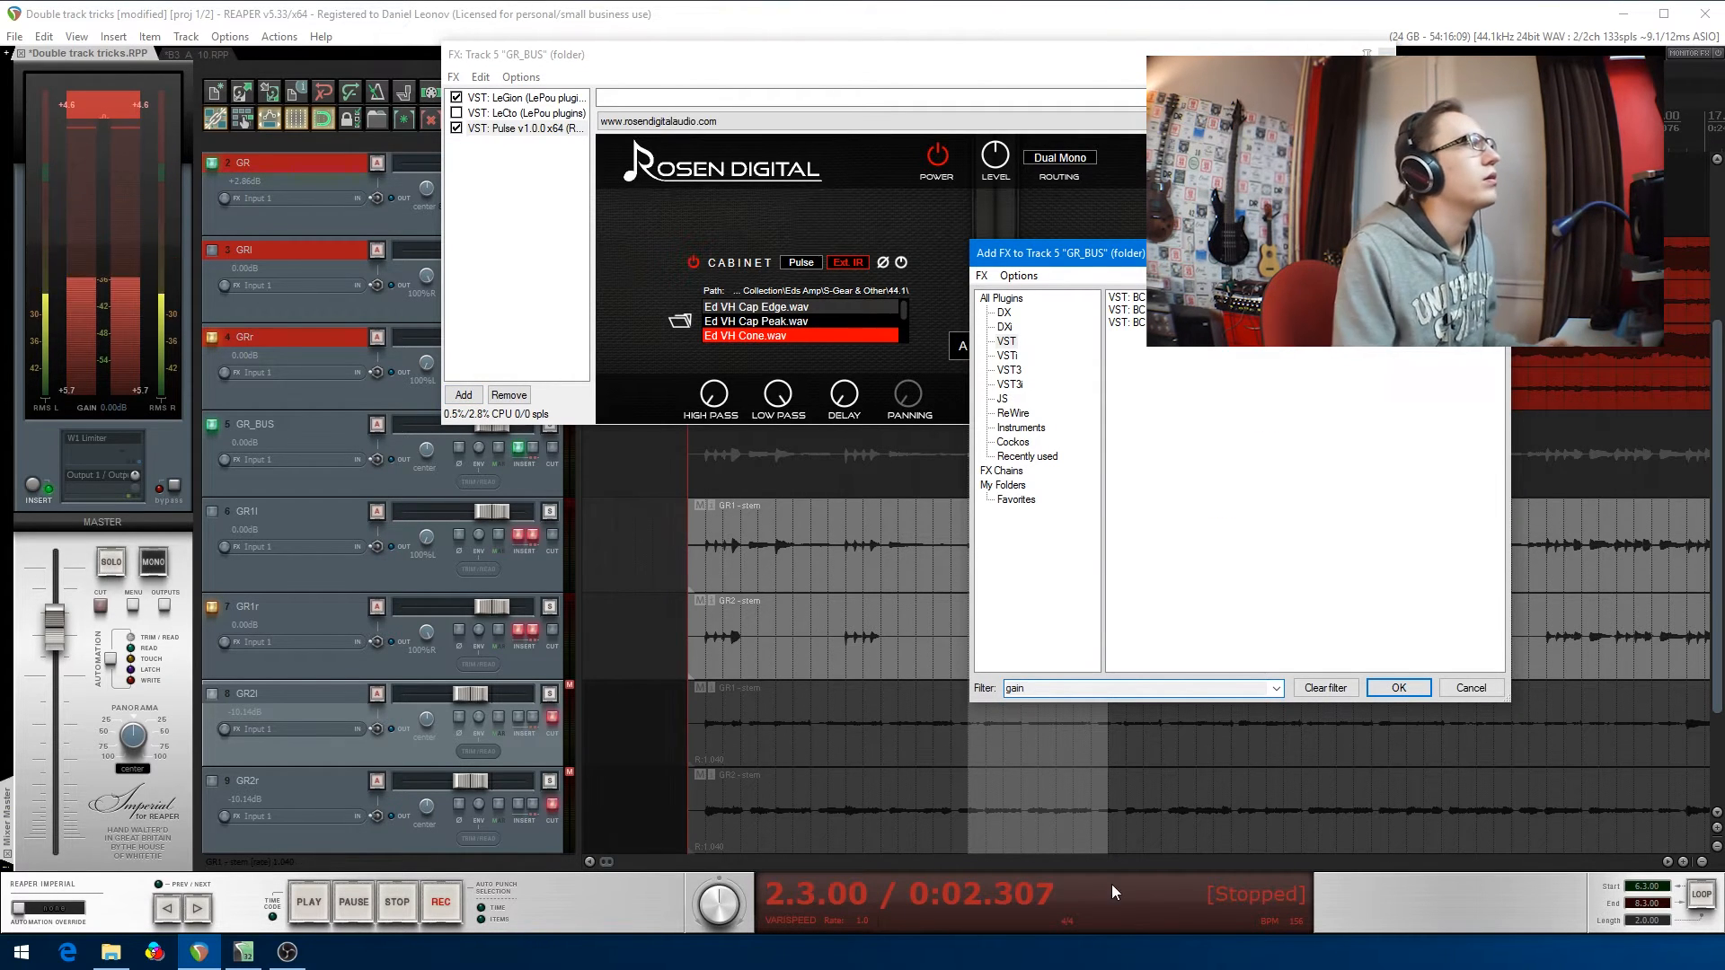
pyautogui.moveTo(1123, 321); pyautogui.dragTo(1123, 297)
pyautogui.moveTo(701, 317); pyautogui.dragTo(563, 313)
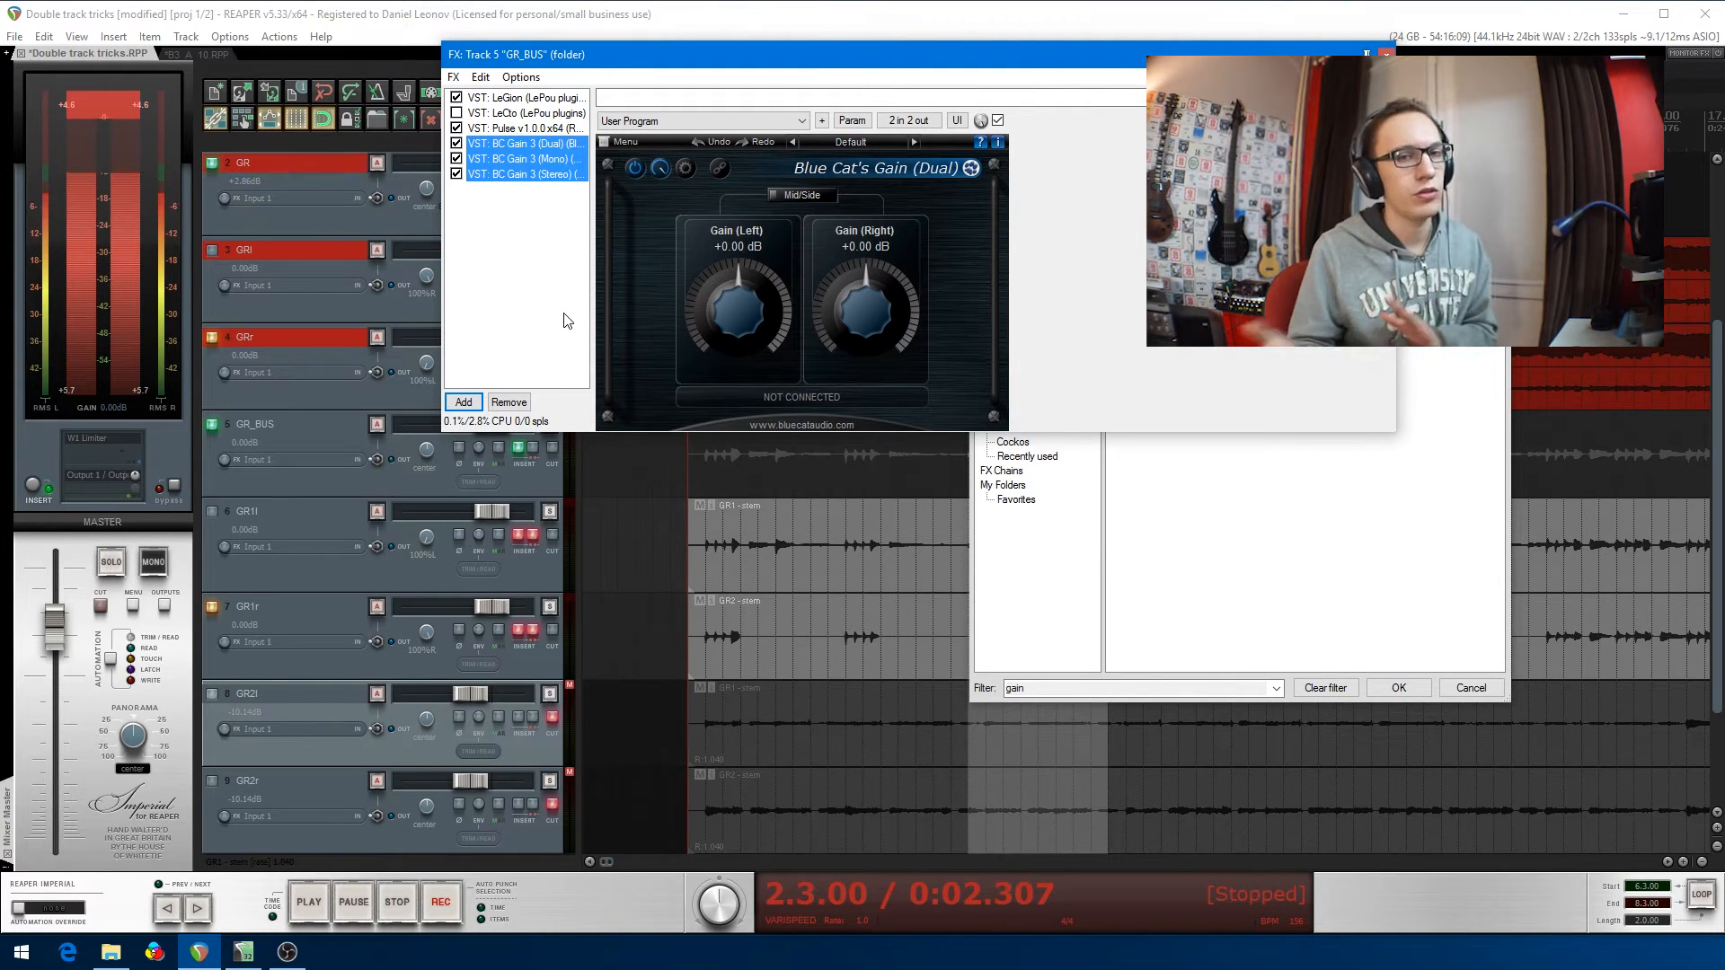
# - Raise the gain of BC Gain 3 (Mono) to +10 dB and bypass the plugin
pyautogui.click(526, 159)
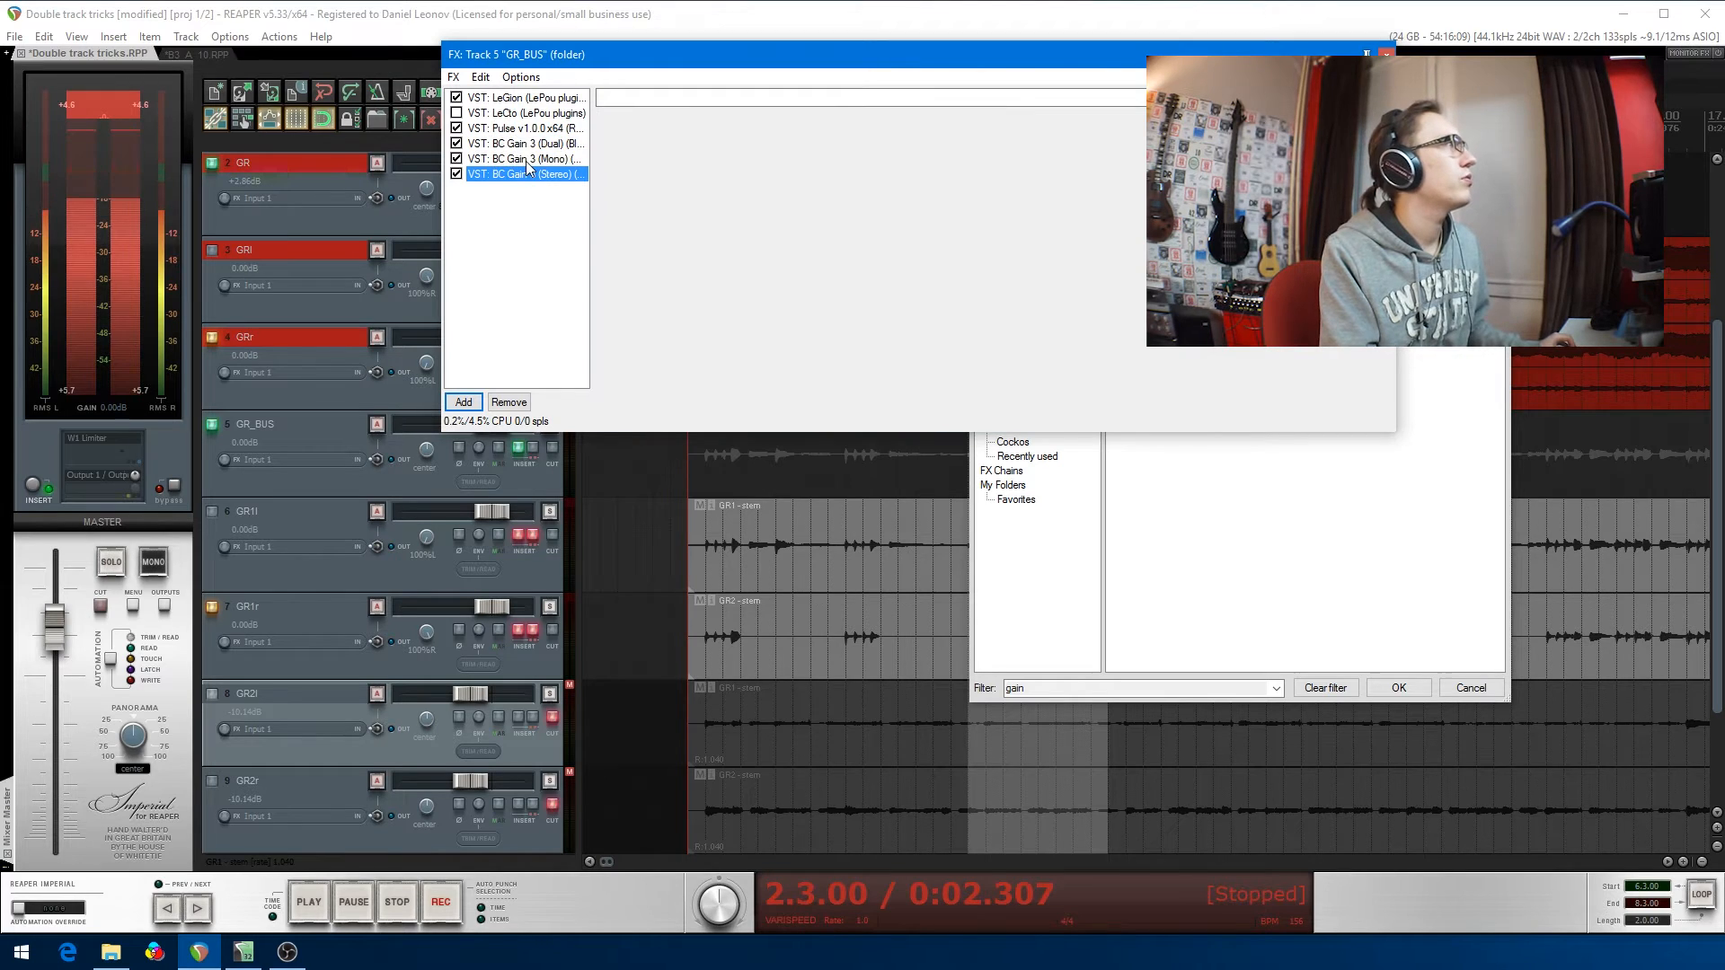
pyautogui.moveTo(802, 283); pyautogui.dragTo(885, 230)
pyautogui.click(464, 164)
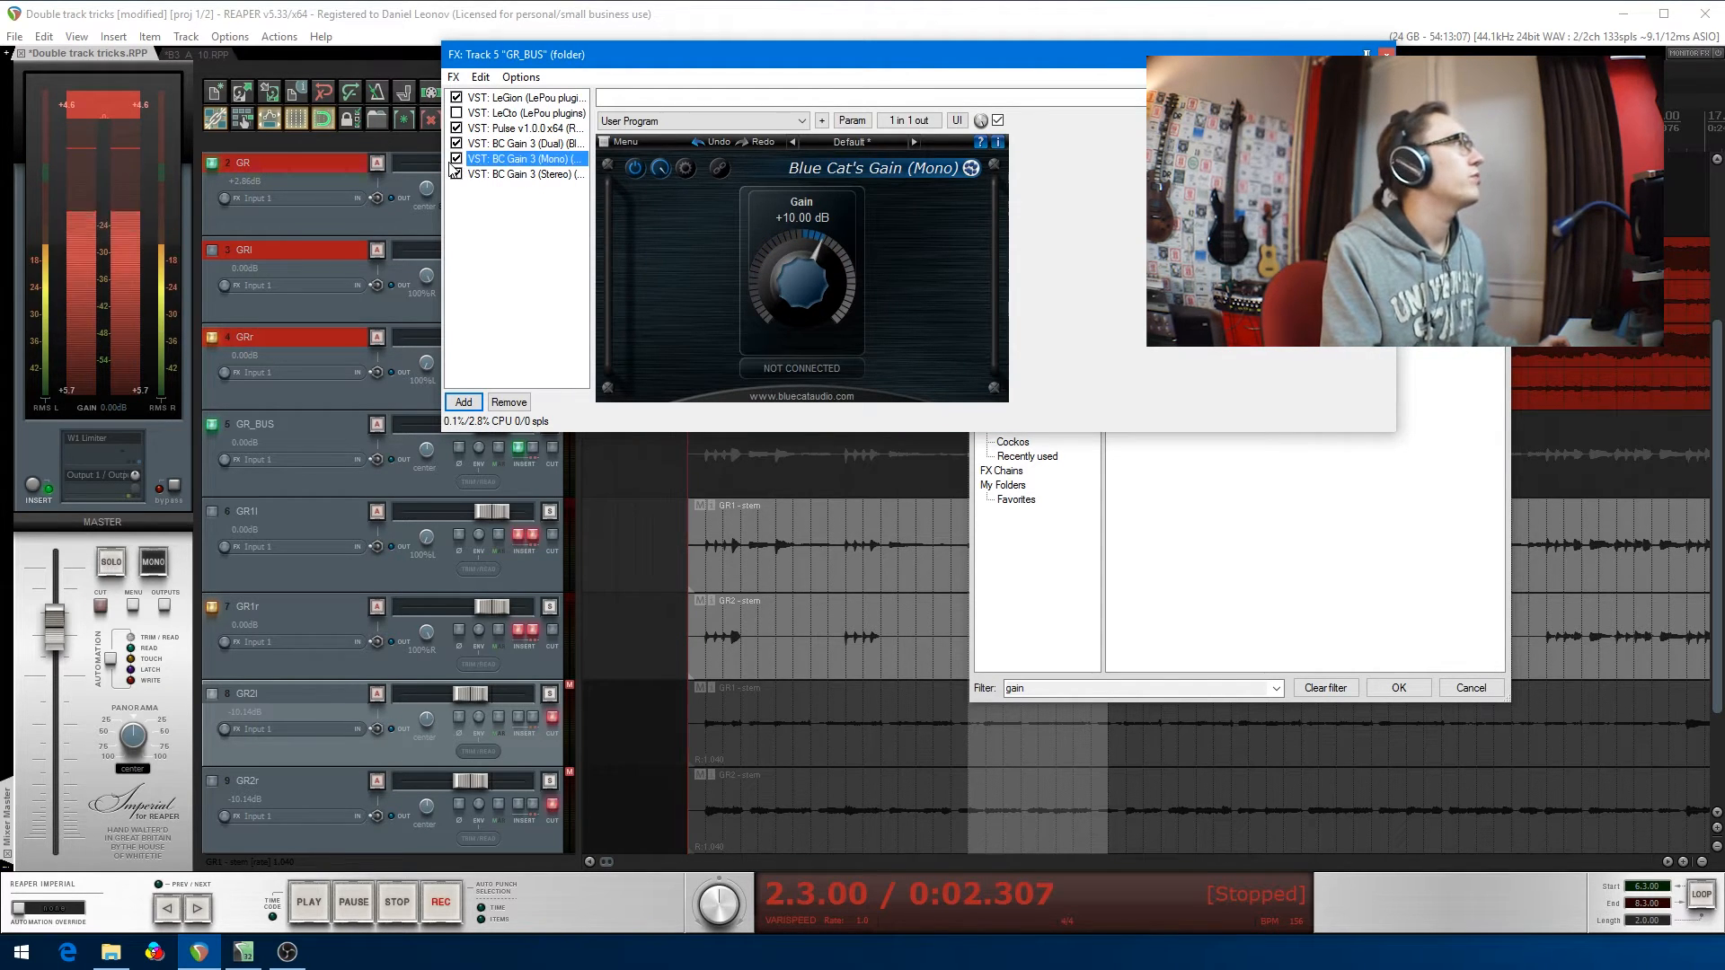
pyautogui.click(456, 159)
# - Check BC Gain 3 (Stereo)'s single gain control and set BC Gain 3 (Dual) to -13 dB left and +2 dB right
pyautogui.click(479, 175)
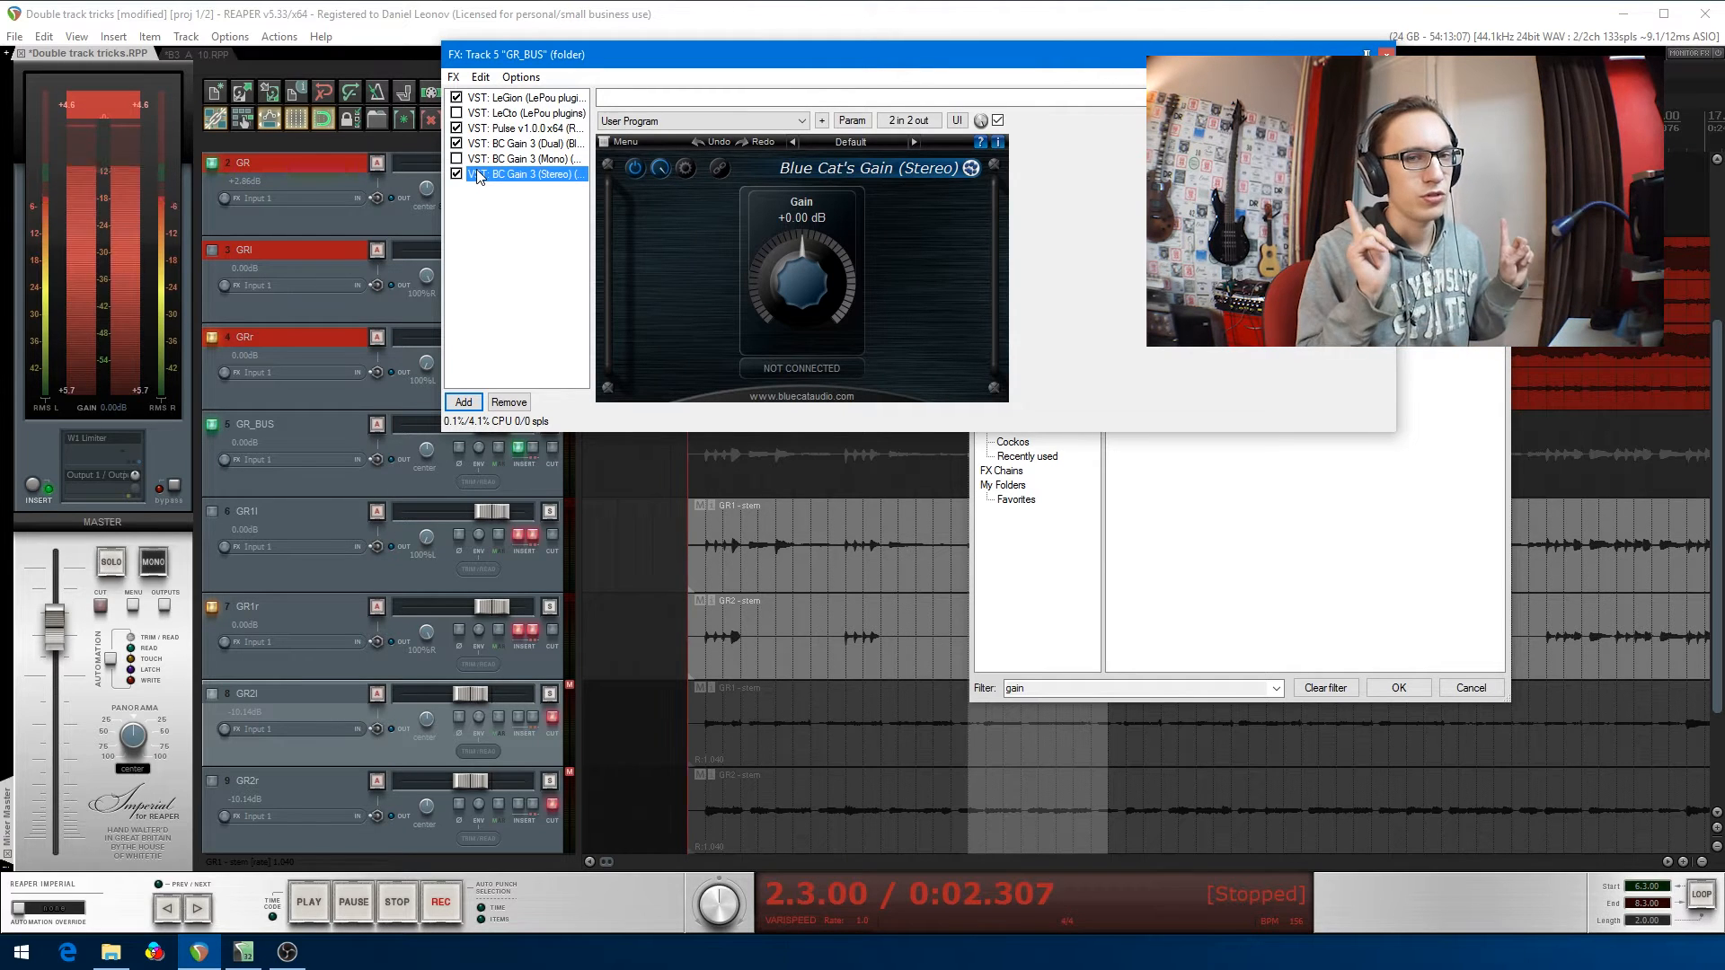
pyautogui.click(799, 283)
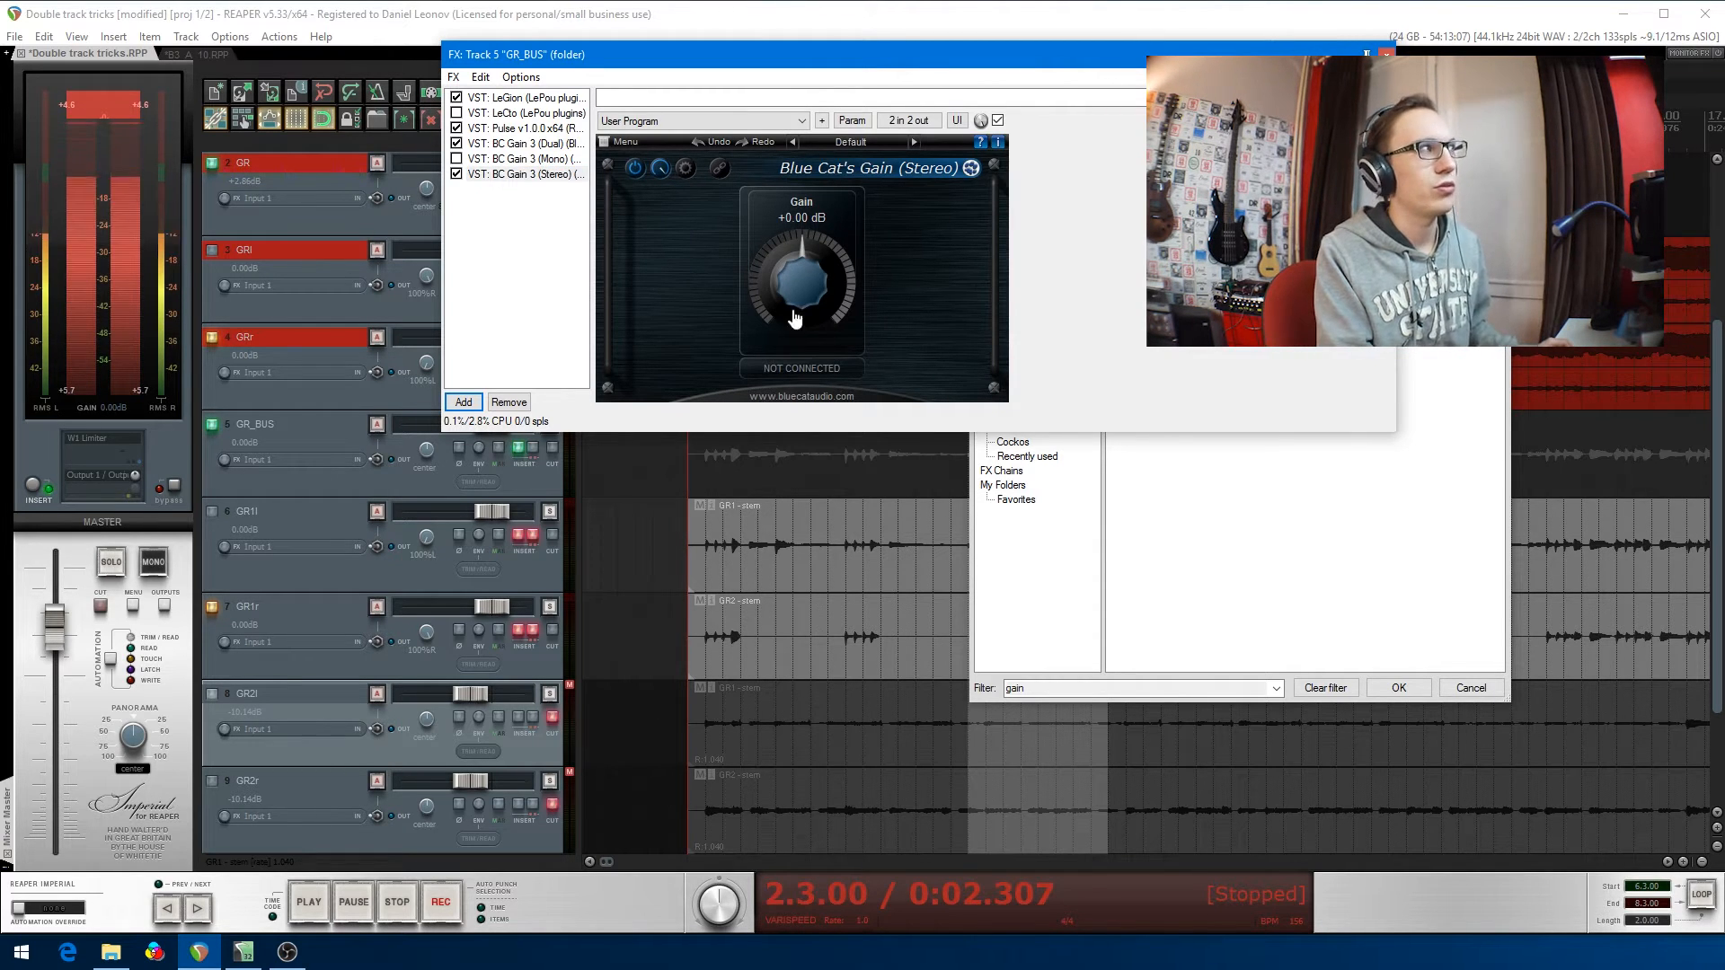
pyautogui.click(552, 147)
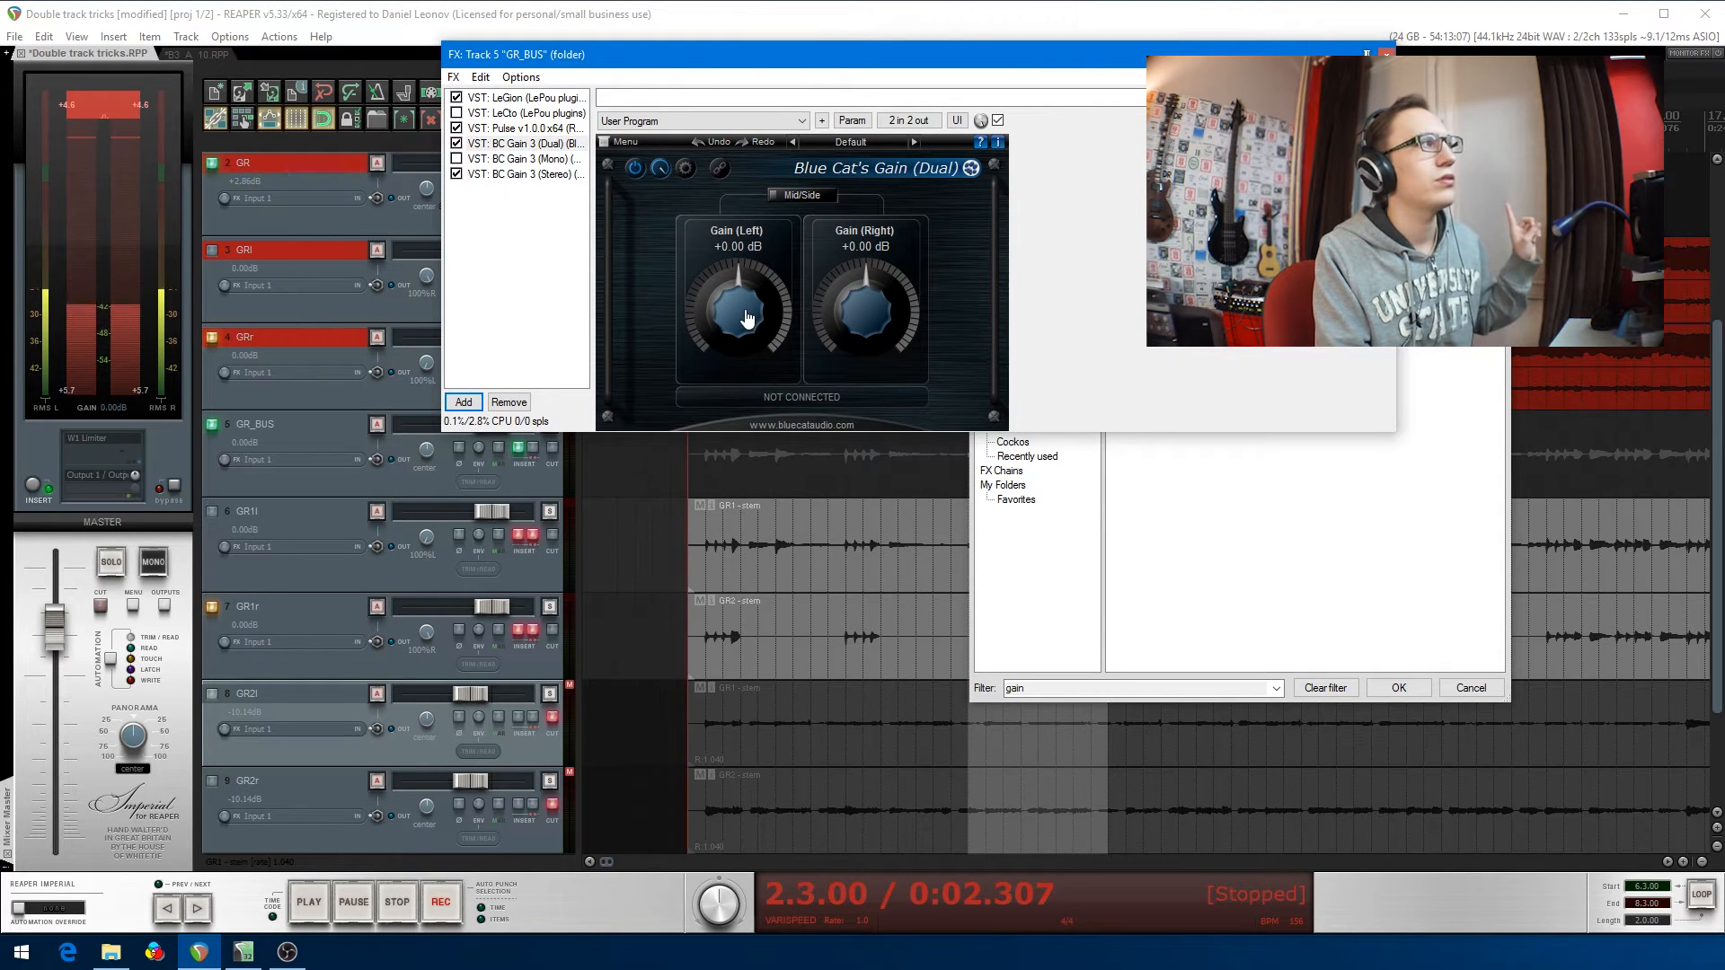
pyautogui.moveTo(747, 316); pyautogui.dragTo(716, 365)
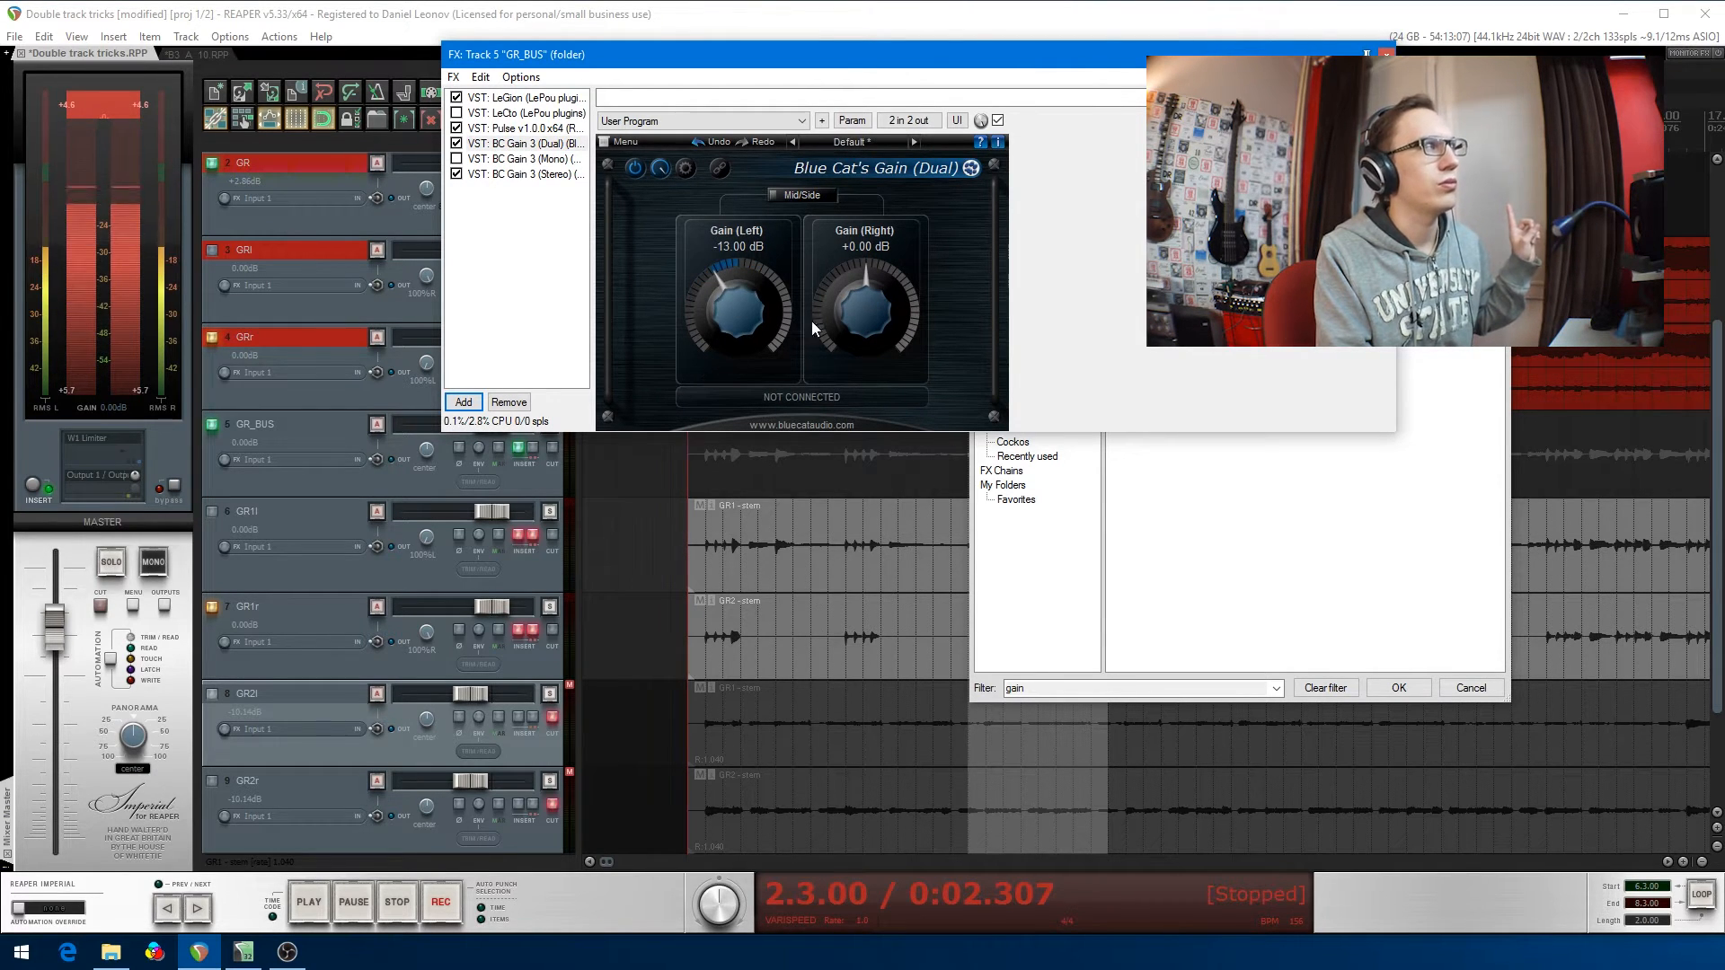
pyautogui.moveTo(873, 316); pyautogui.dragTo(842, 364)
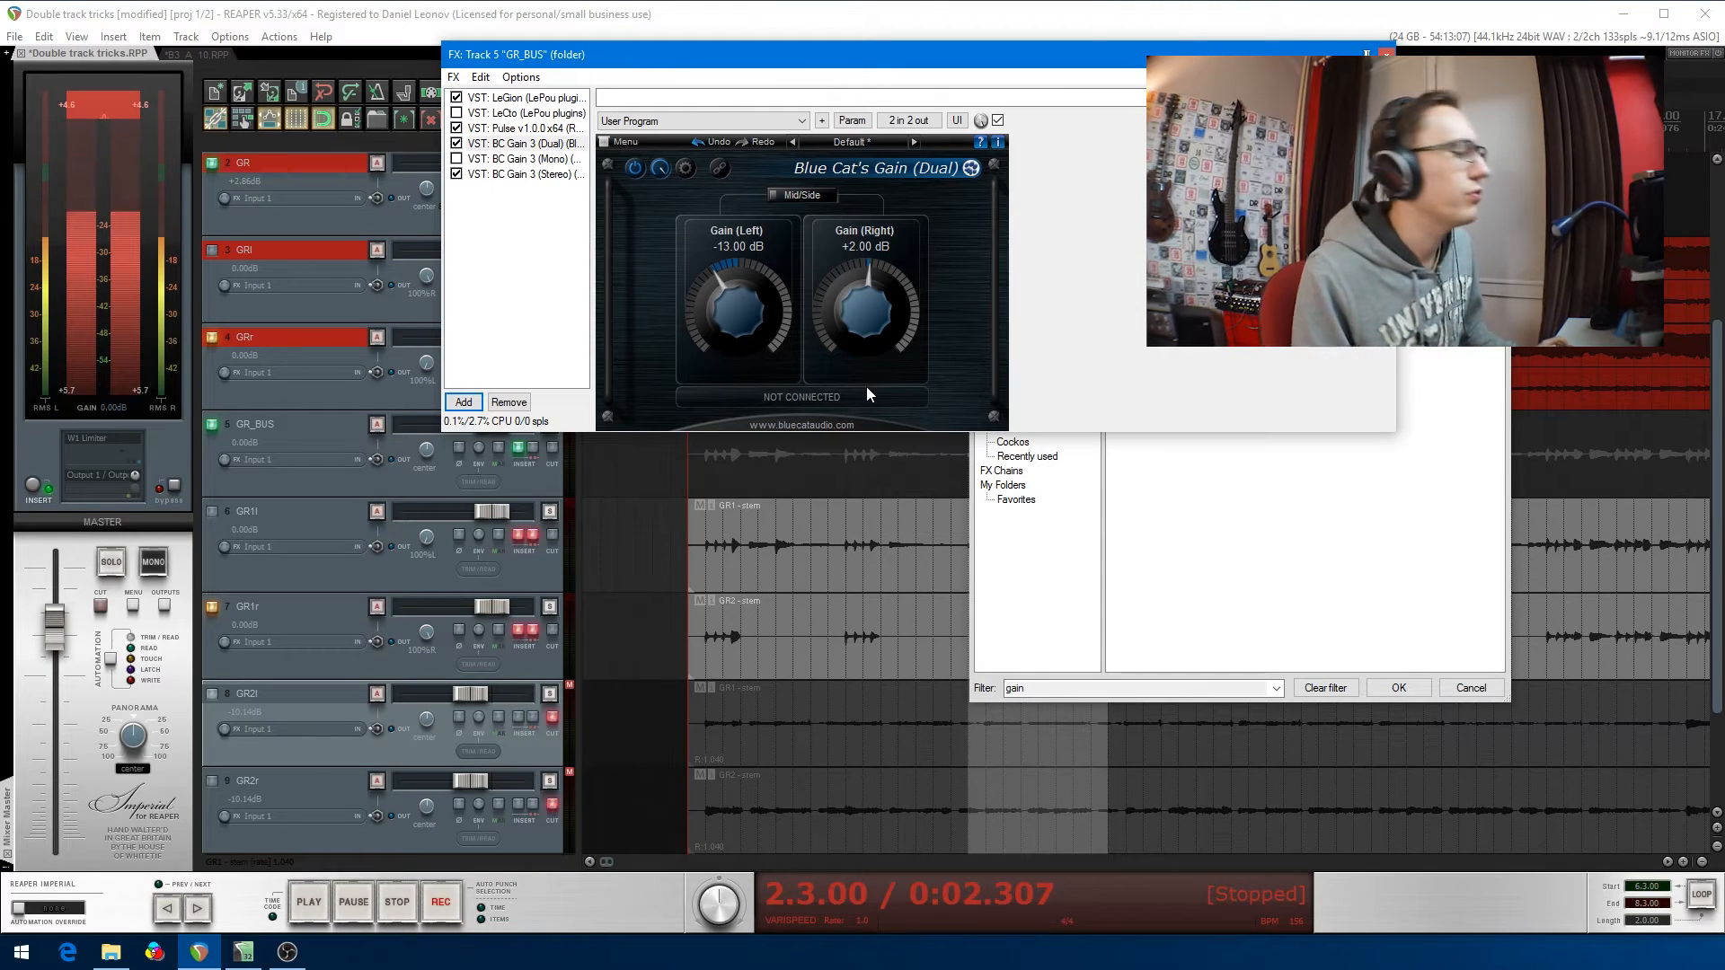
# - Remove the three BC Gain 3 plugins from GR_BUS and show LeGion again
pyautogui.keyDown('shift'); pyautogui.click(525, 175); pyautogui.keyUp('shift')
pyautogui.press('Delete')
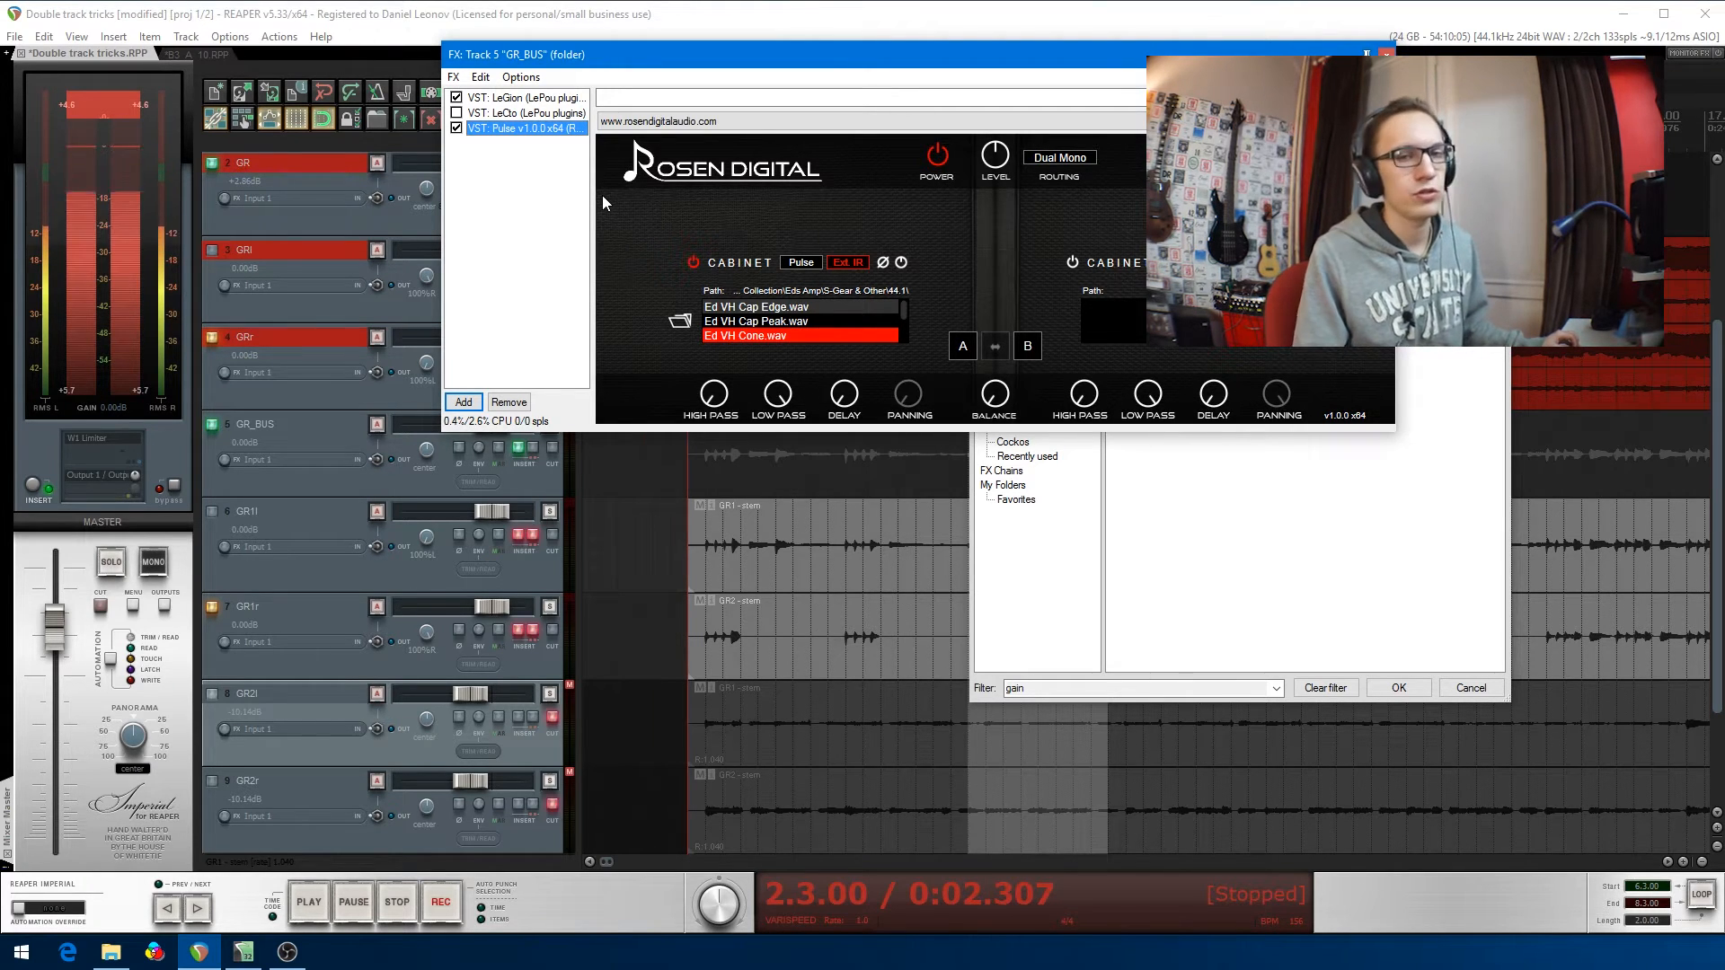
pyautogui.click(551, 99)
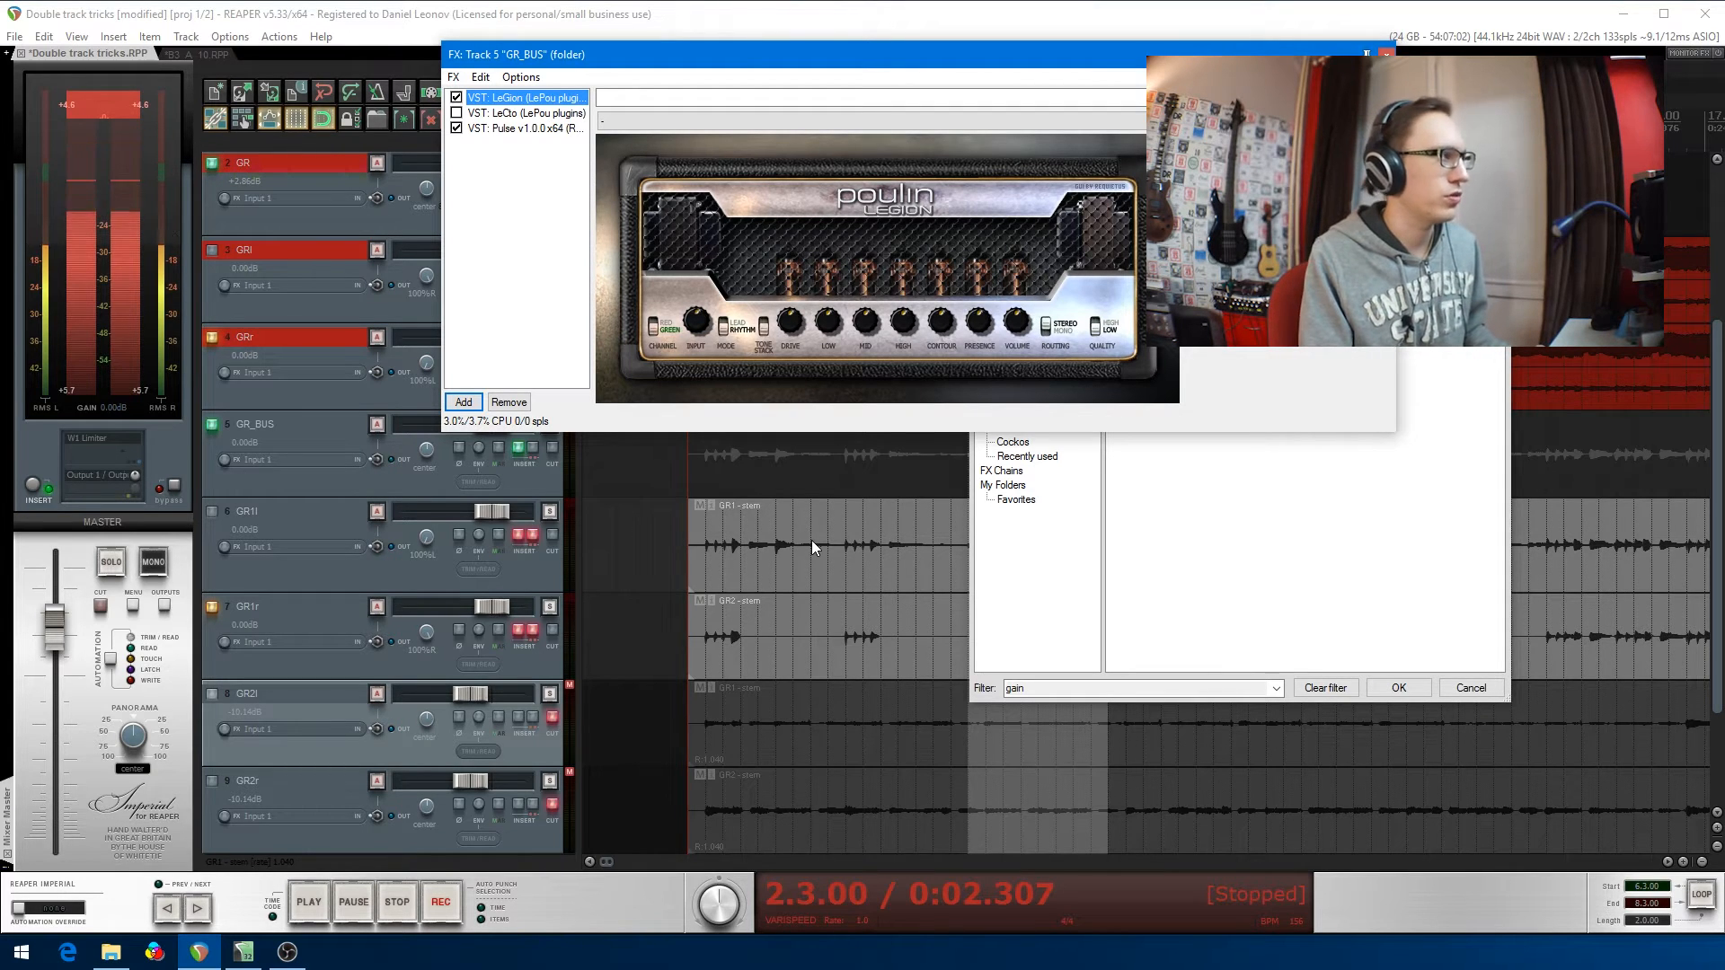
# - Close the effect windows and move the GR1l and GR1r tracks out of the GR_BUS folder to just above it
pyautogui.click(1386, 54)
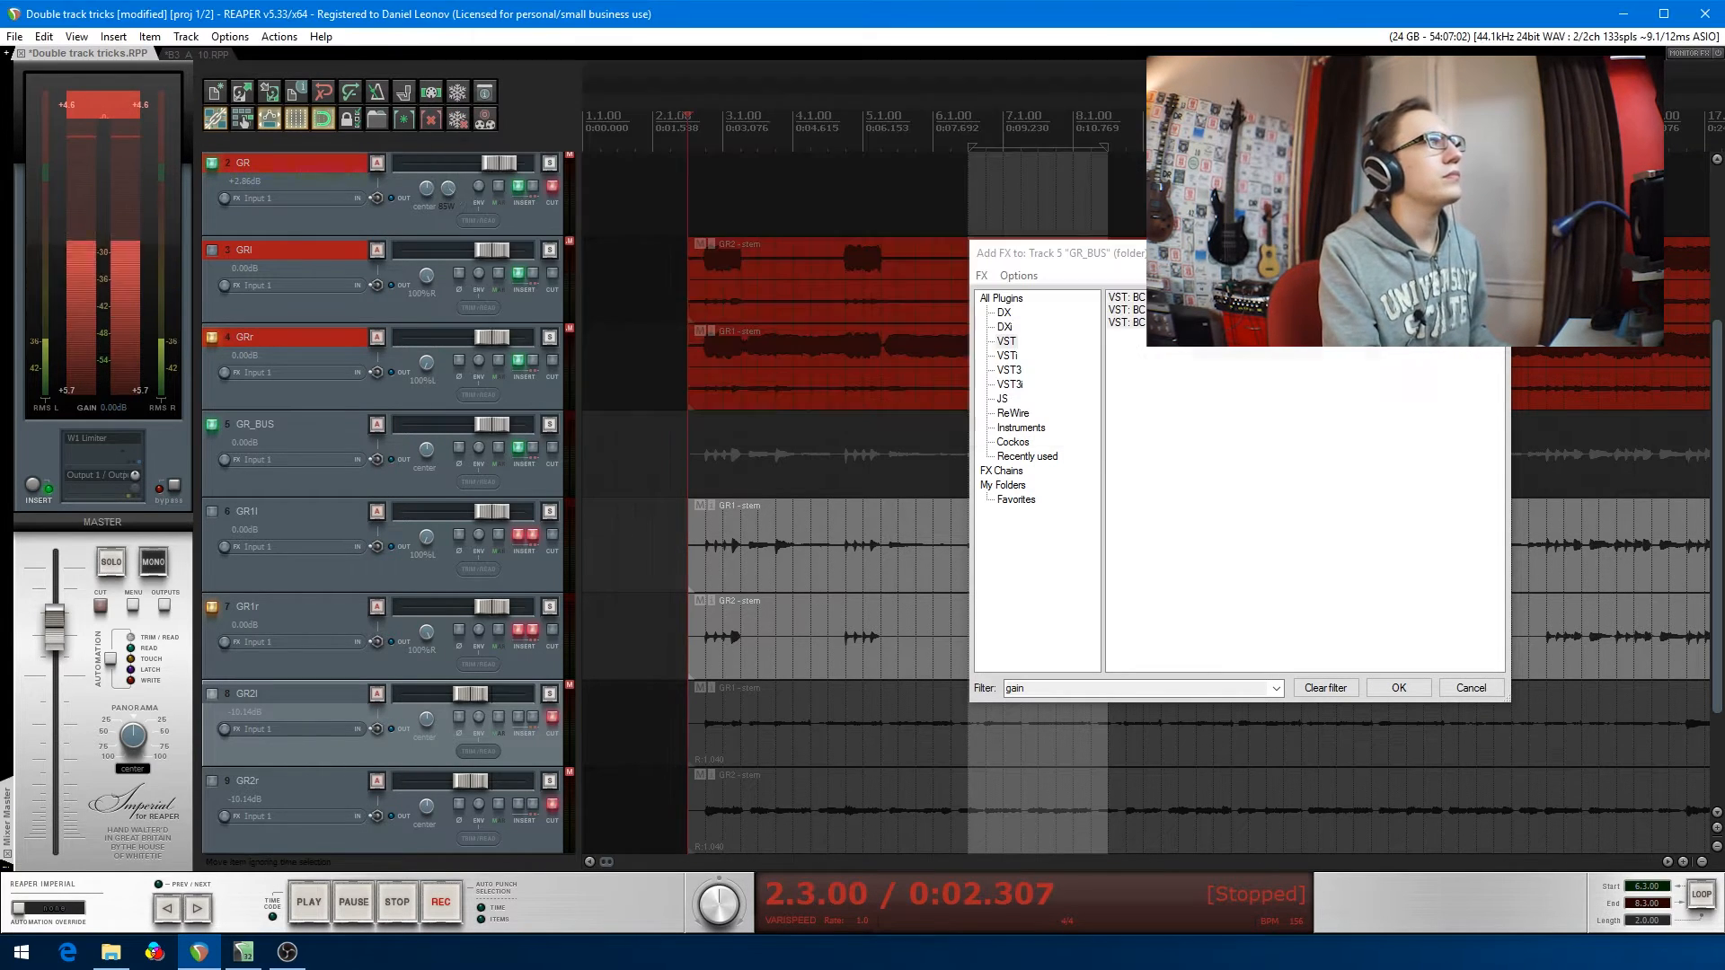
pyautogui.press('Escape')
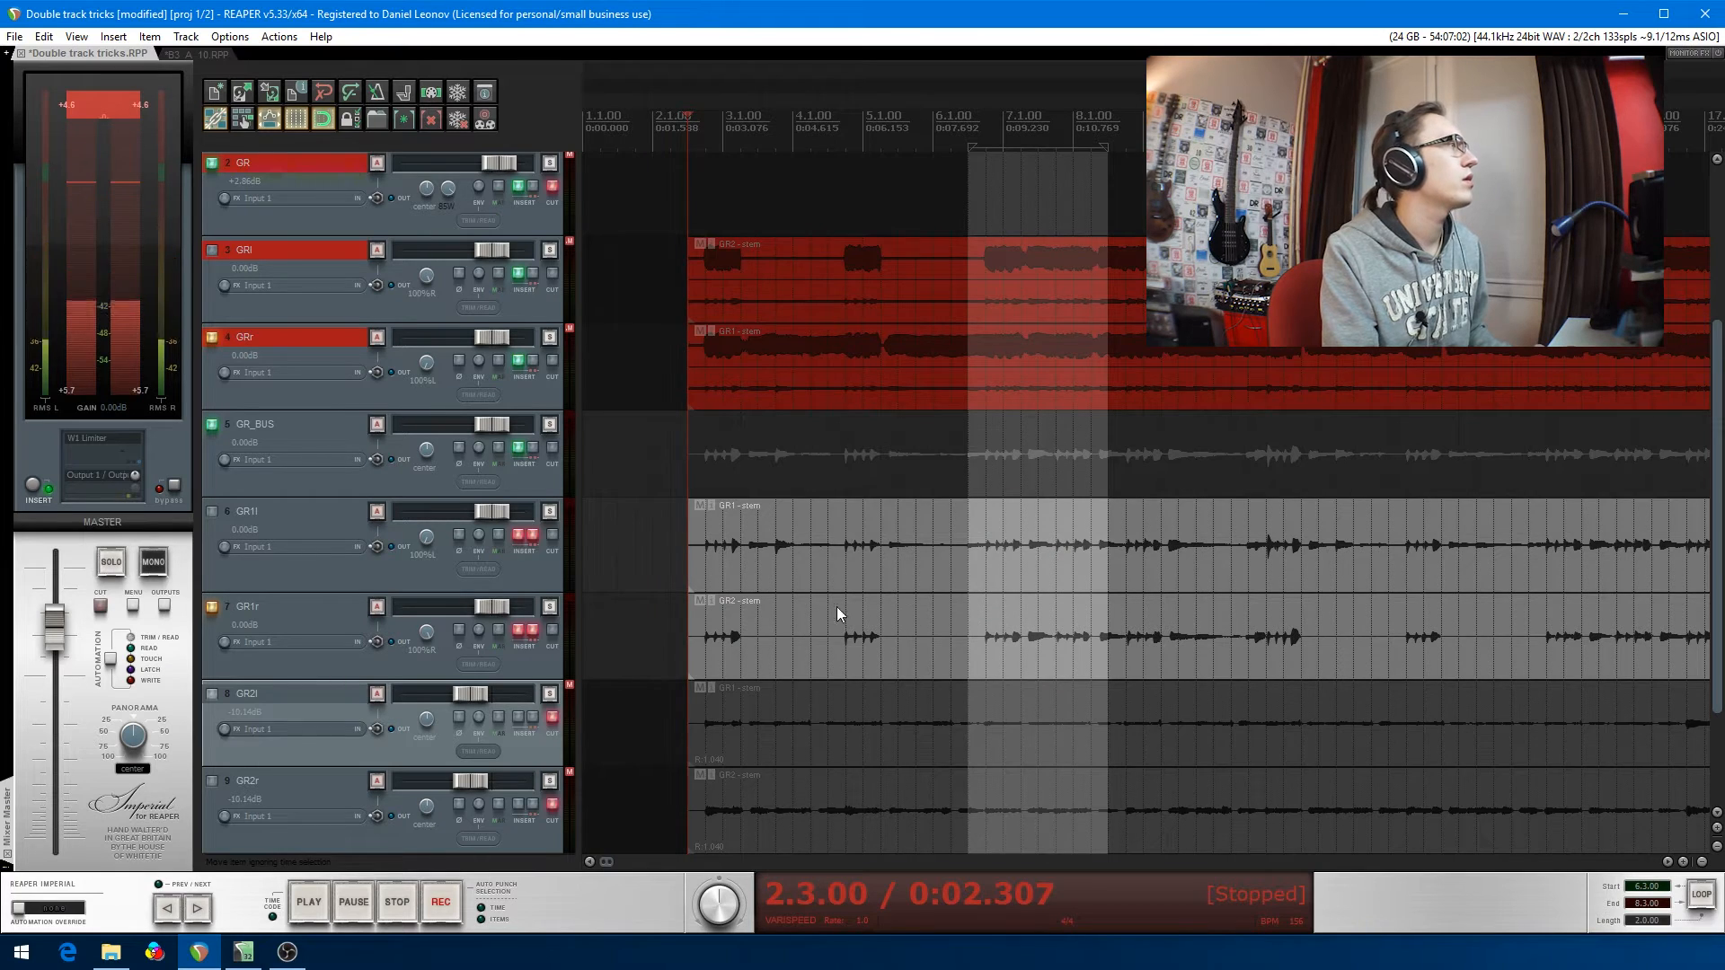
pyautogui.scroll(-2, 855, 616)
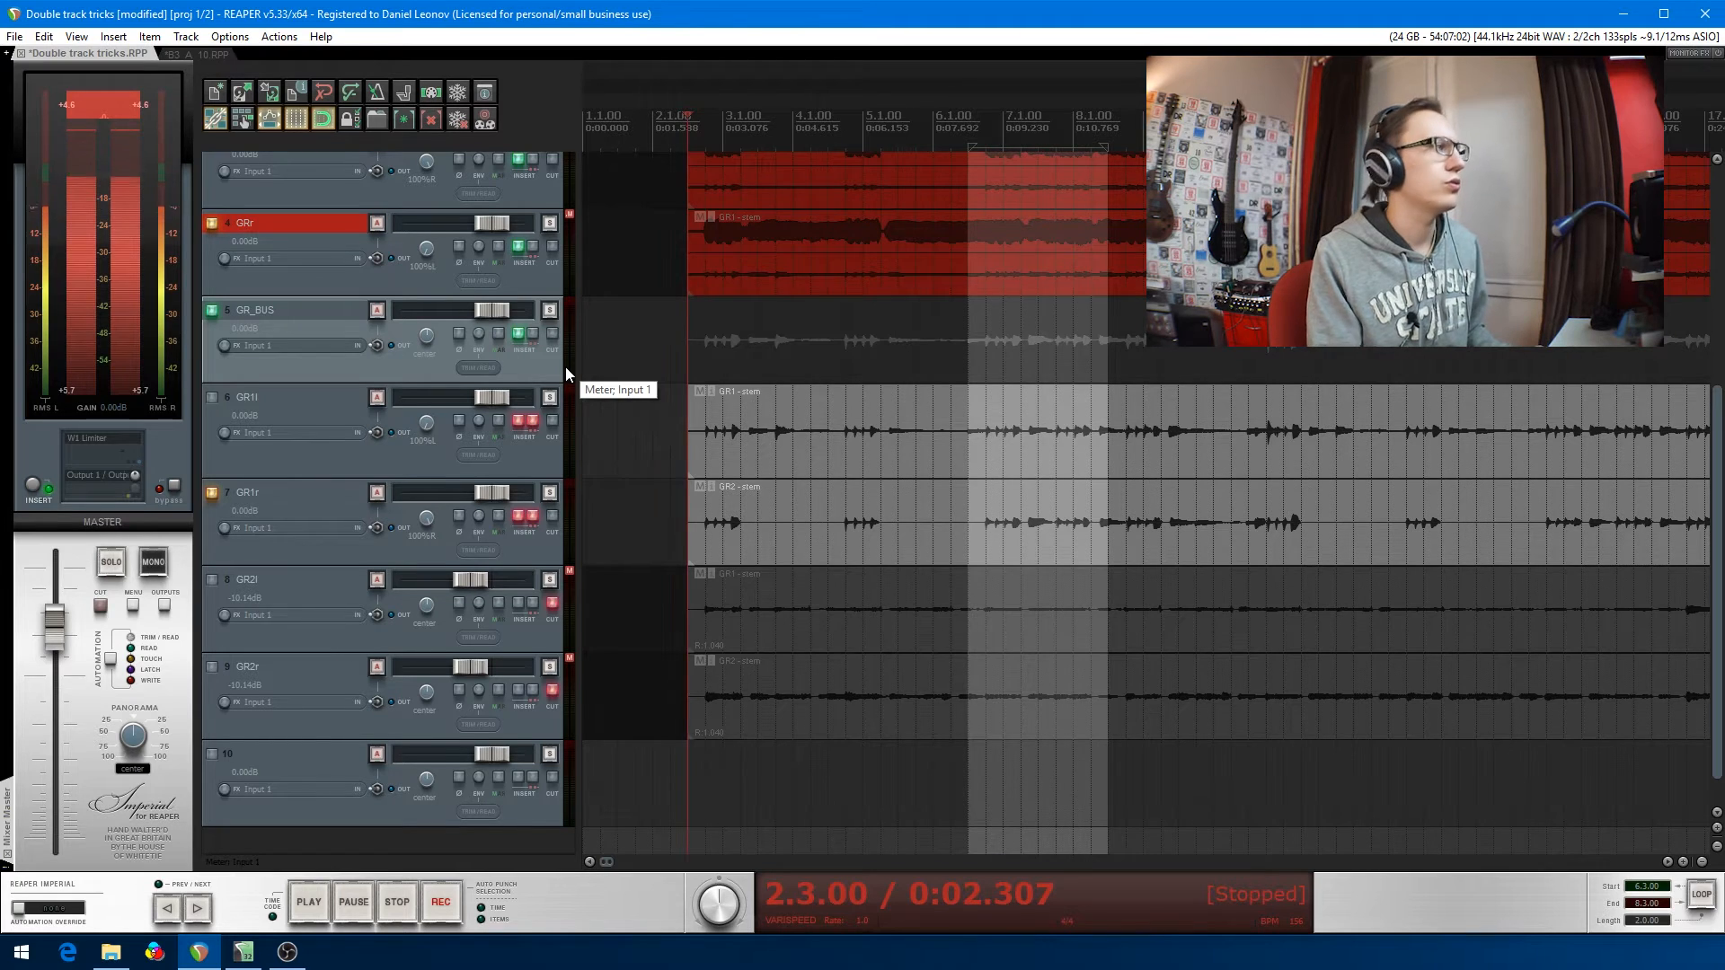
pyautogui.scroll(-1, 828, 632)
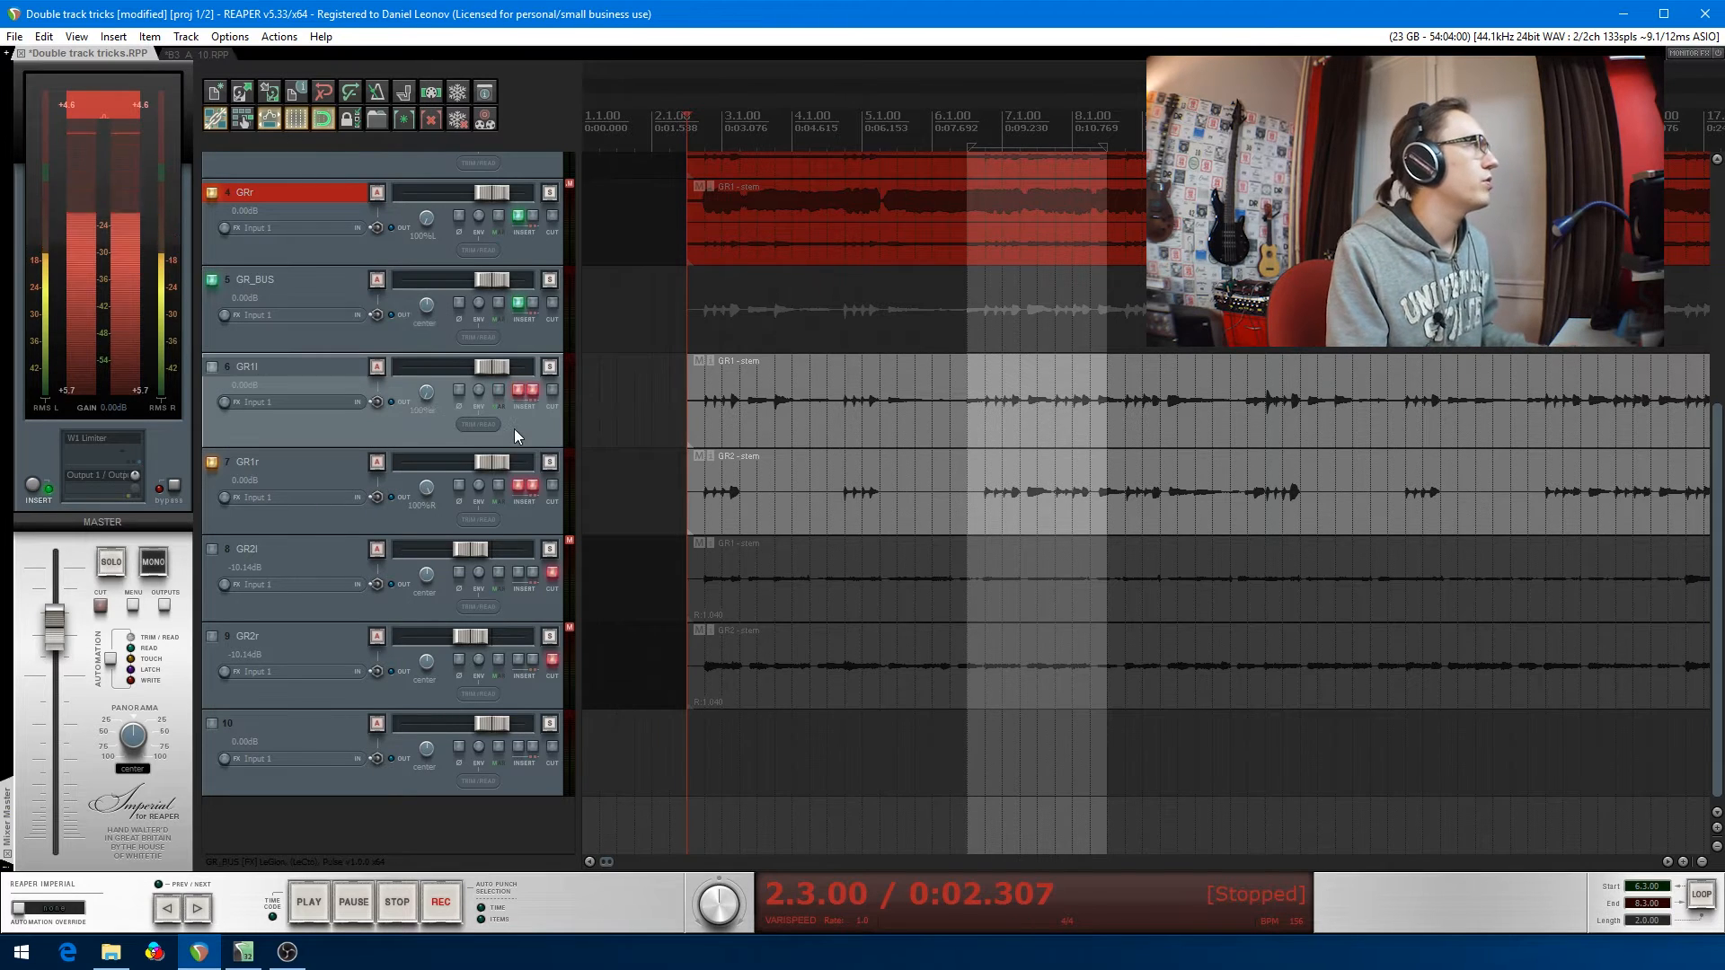
pyautogui.moveTo(537, 433); pyautogui.dragTo(521, 268)
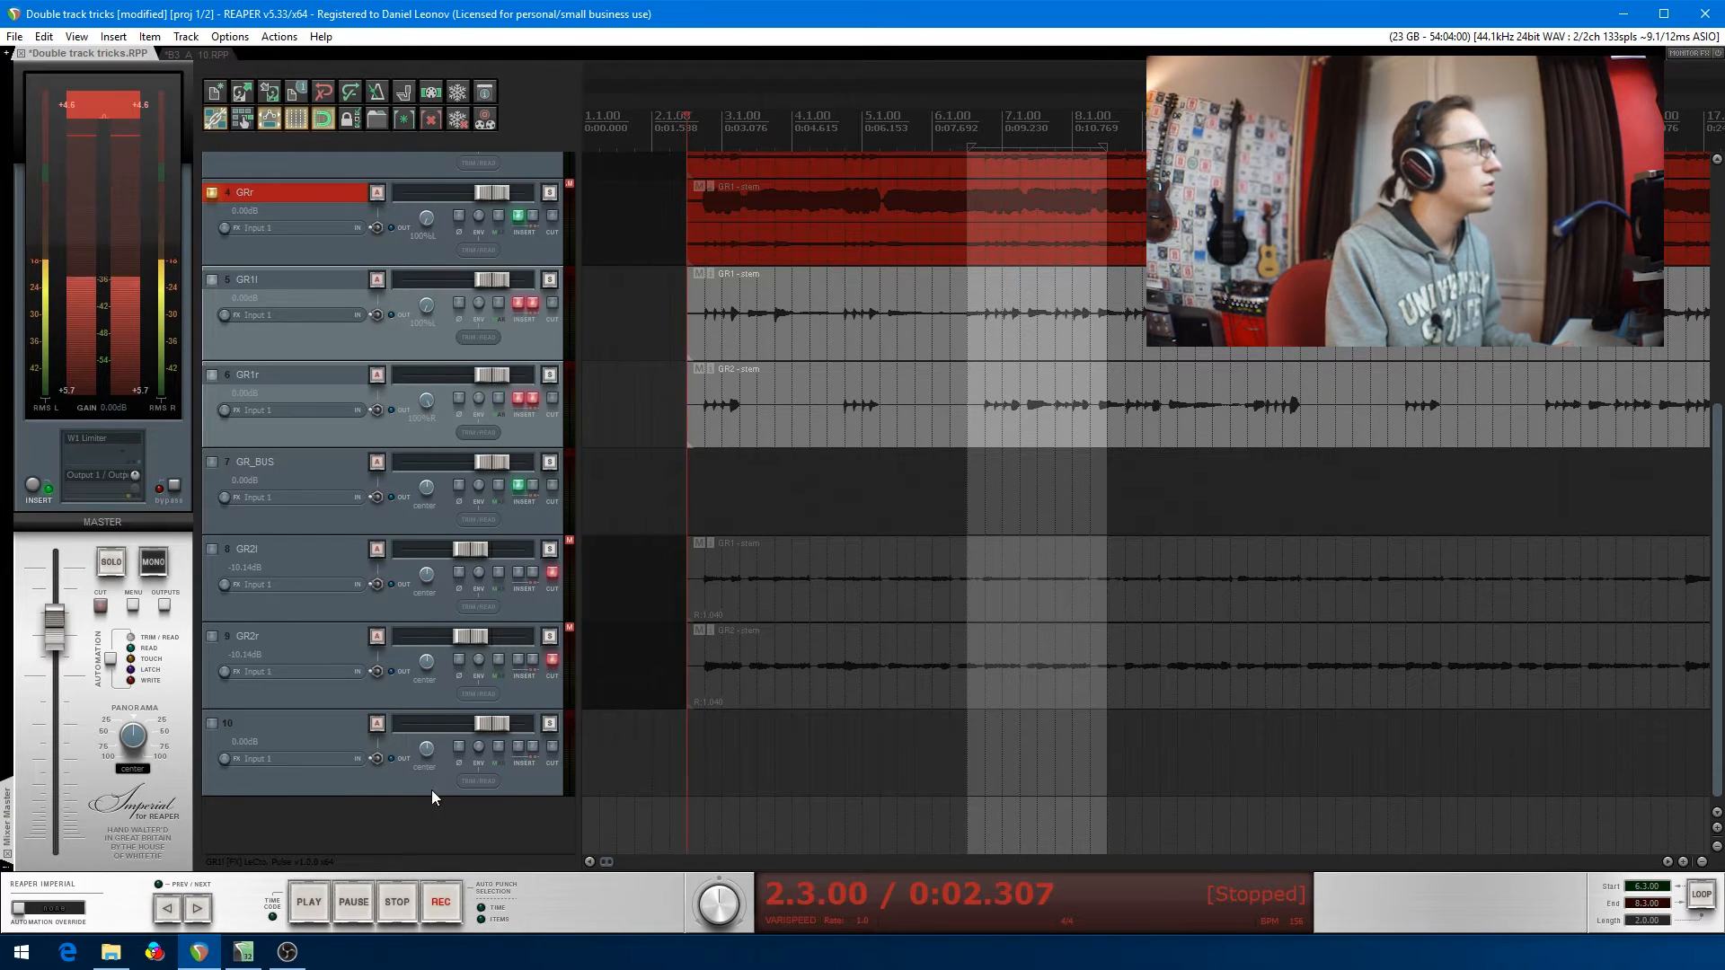
# - Name the empty track 10 GR_PROPER_BUS
pyautogui.click(517, 777)
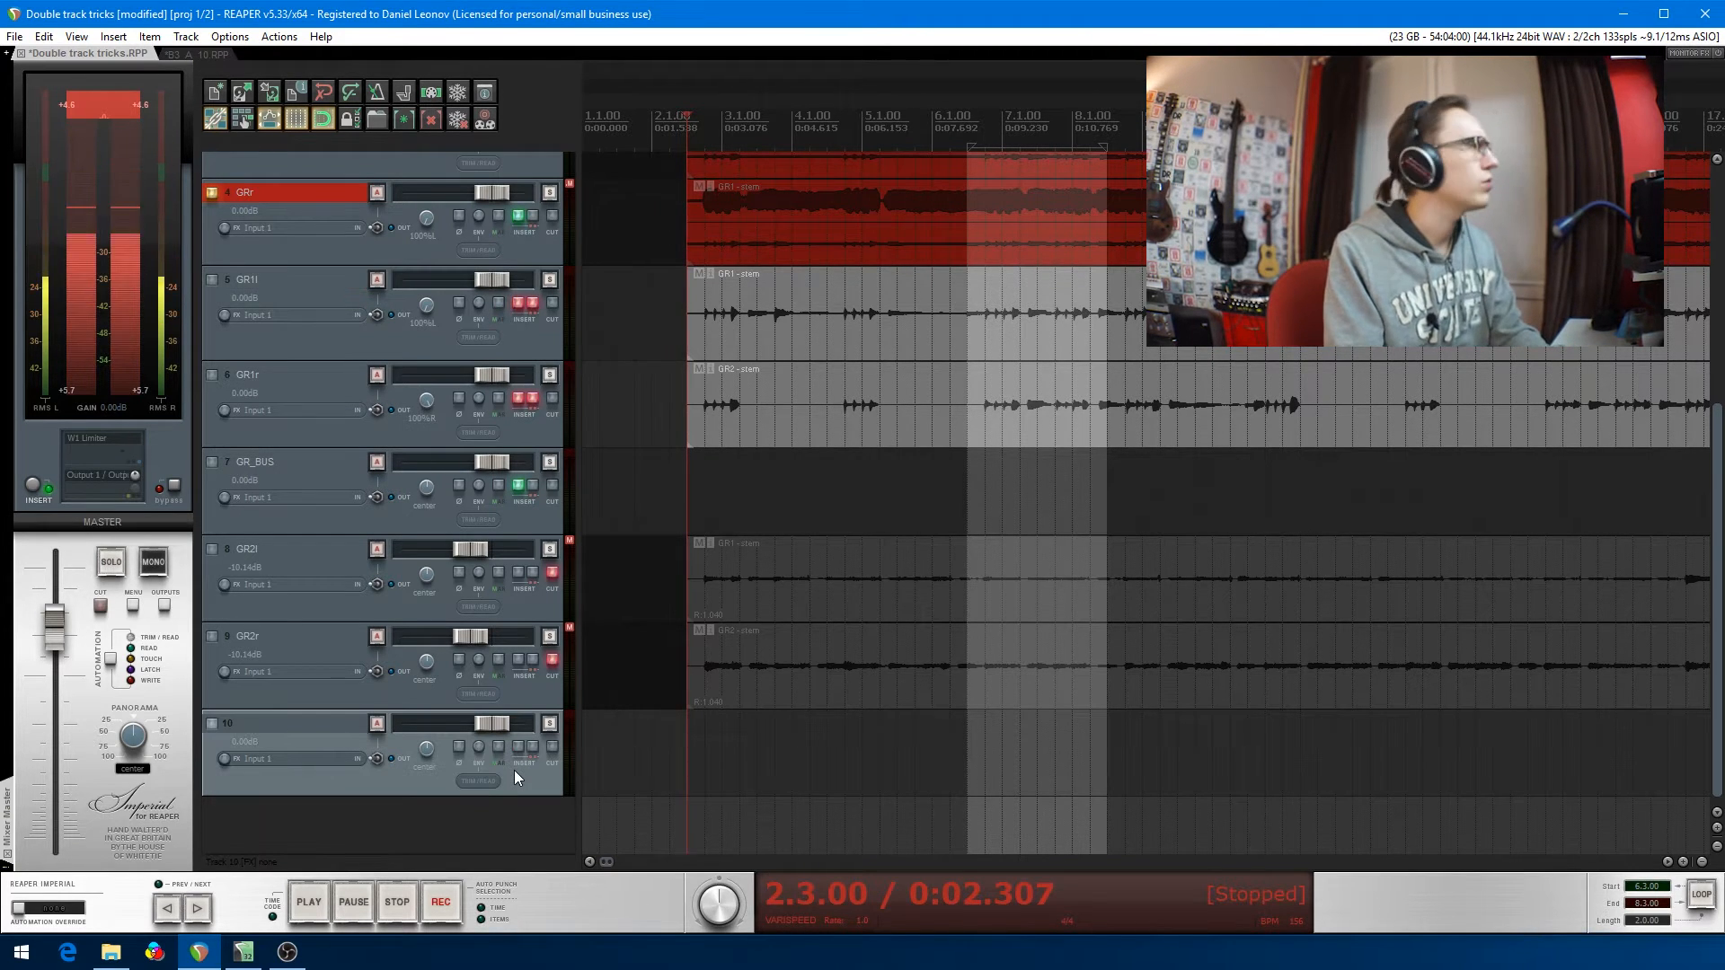
pyautogui.scroll(2, 514, 769)
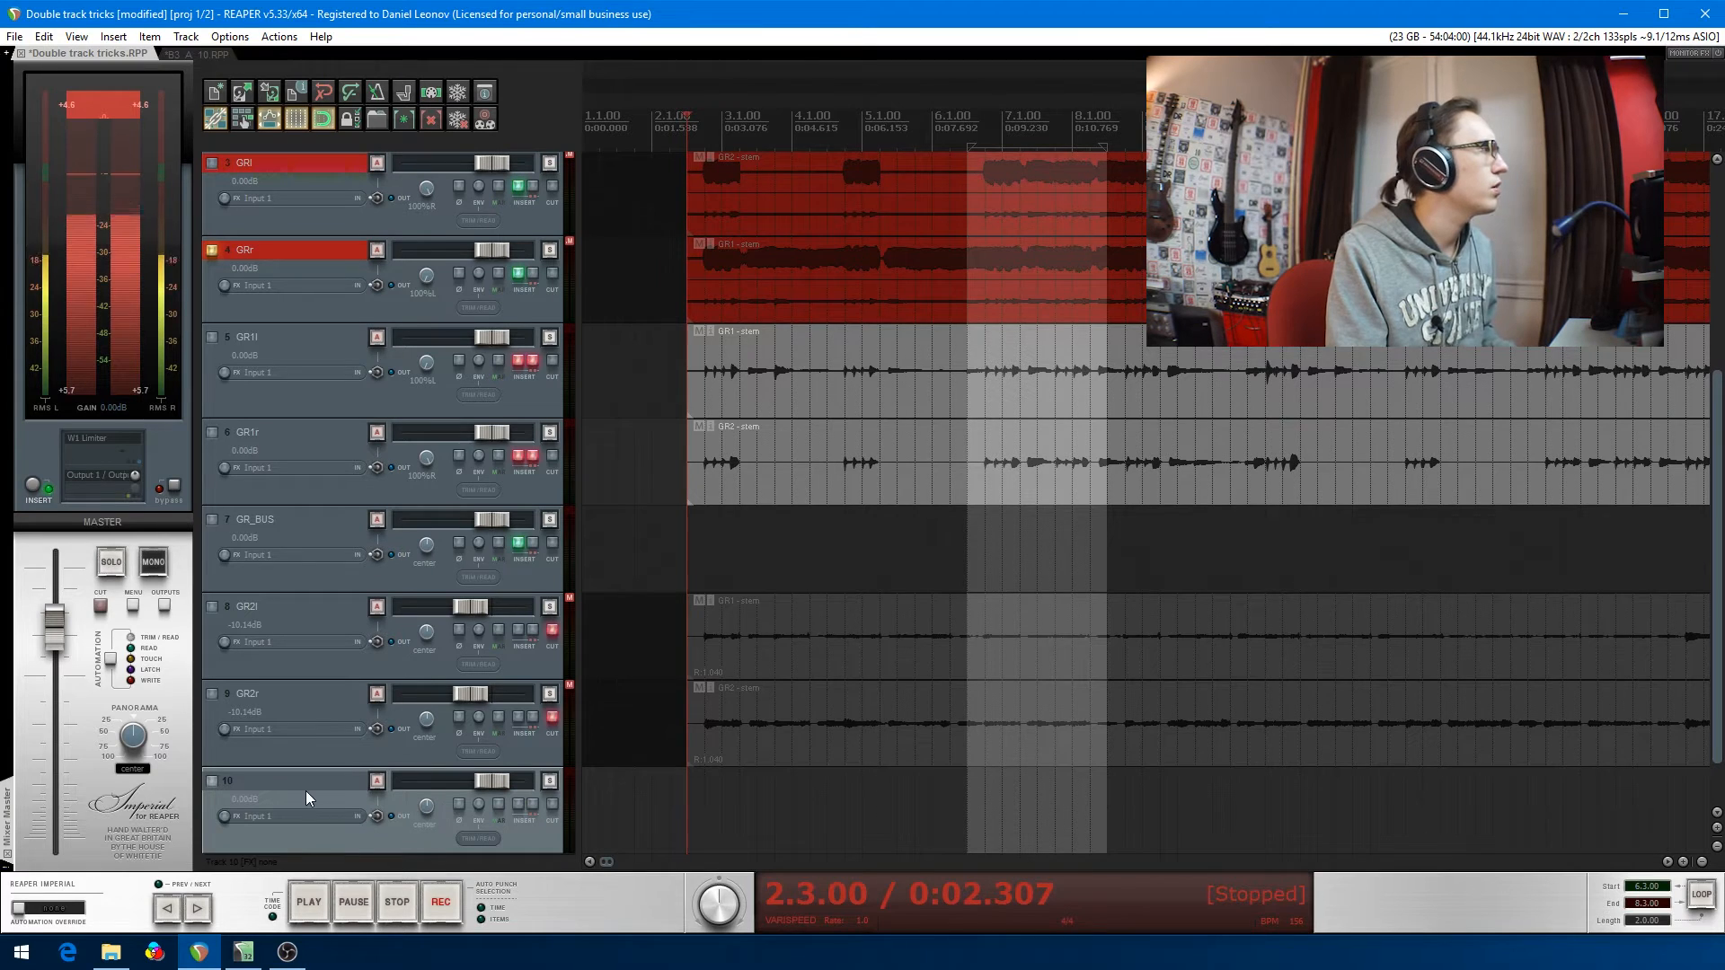
pyautogui.doubleClick(315, 780)
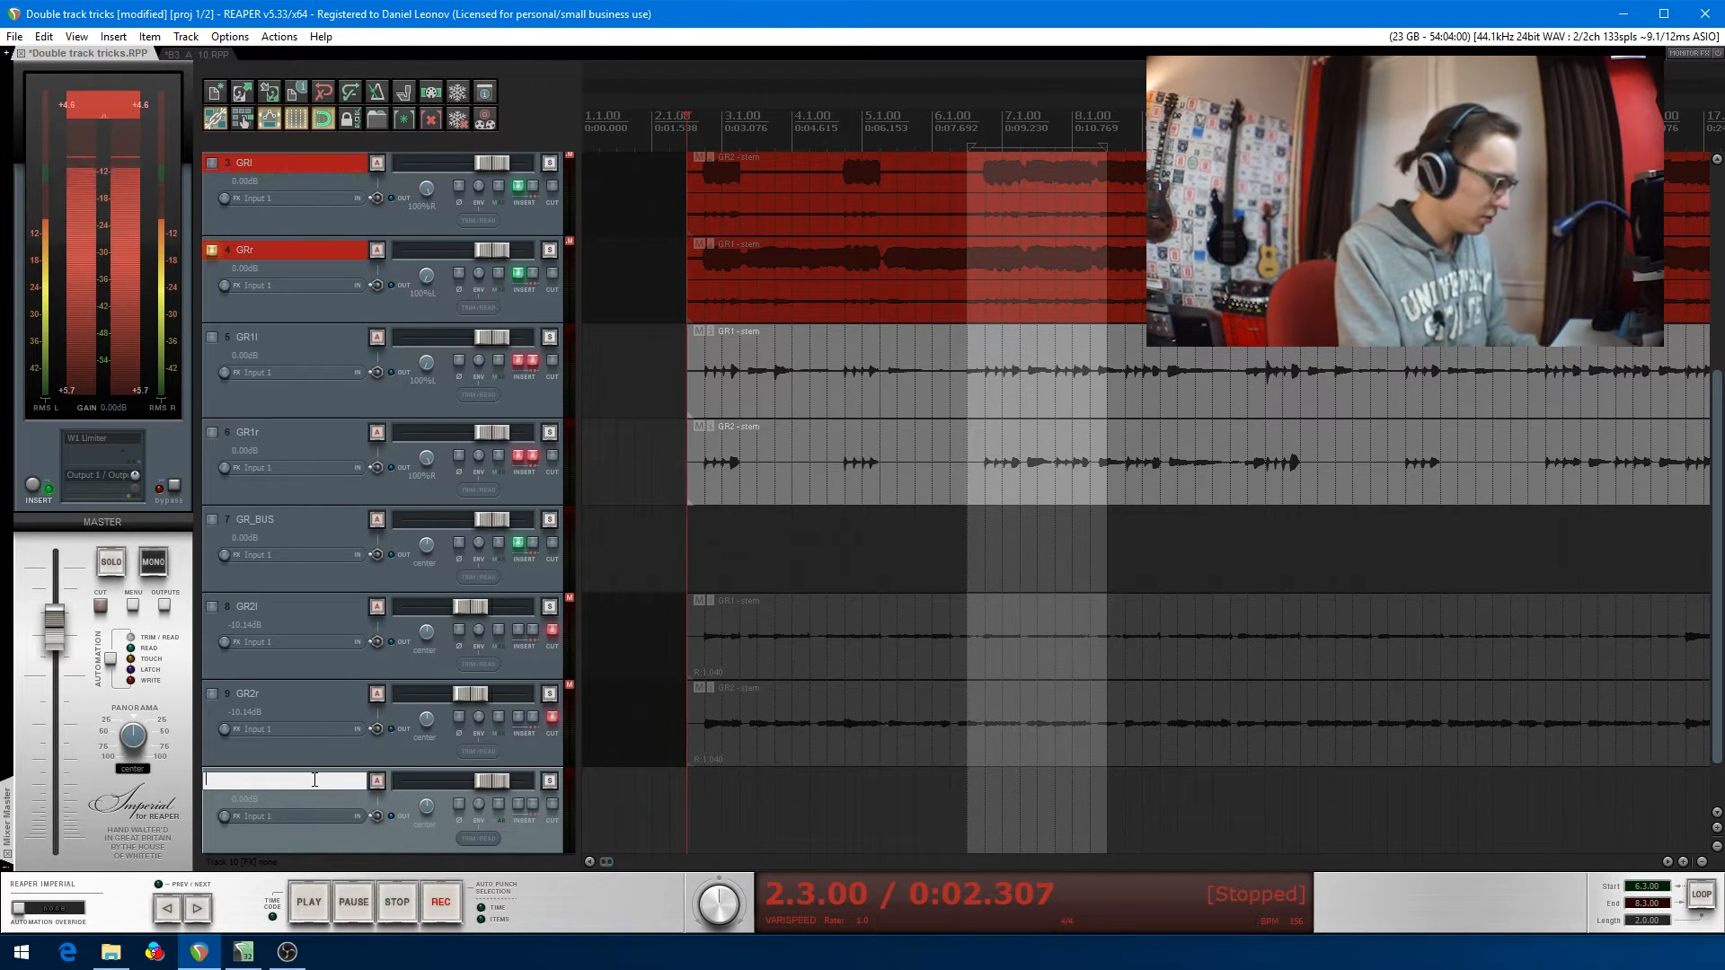
pyautogui.write('GR_P')
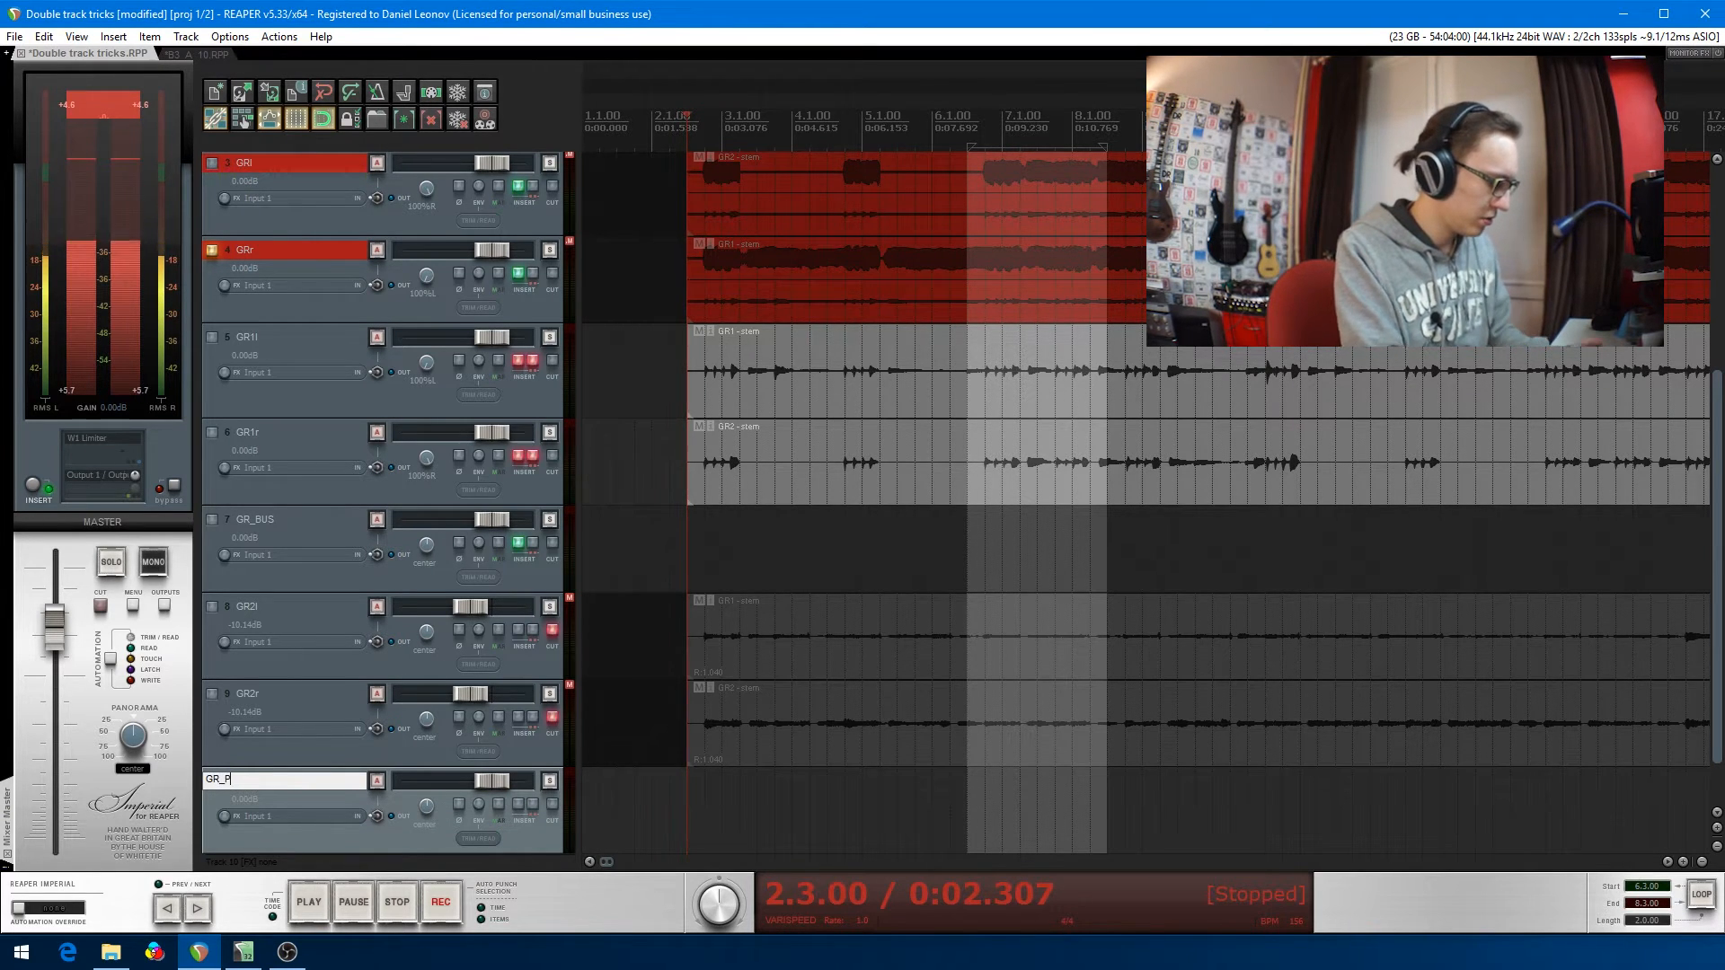
pyautogui.write('ROPER_BU')
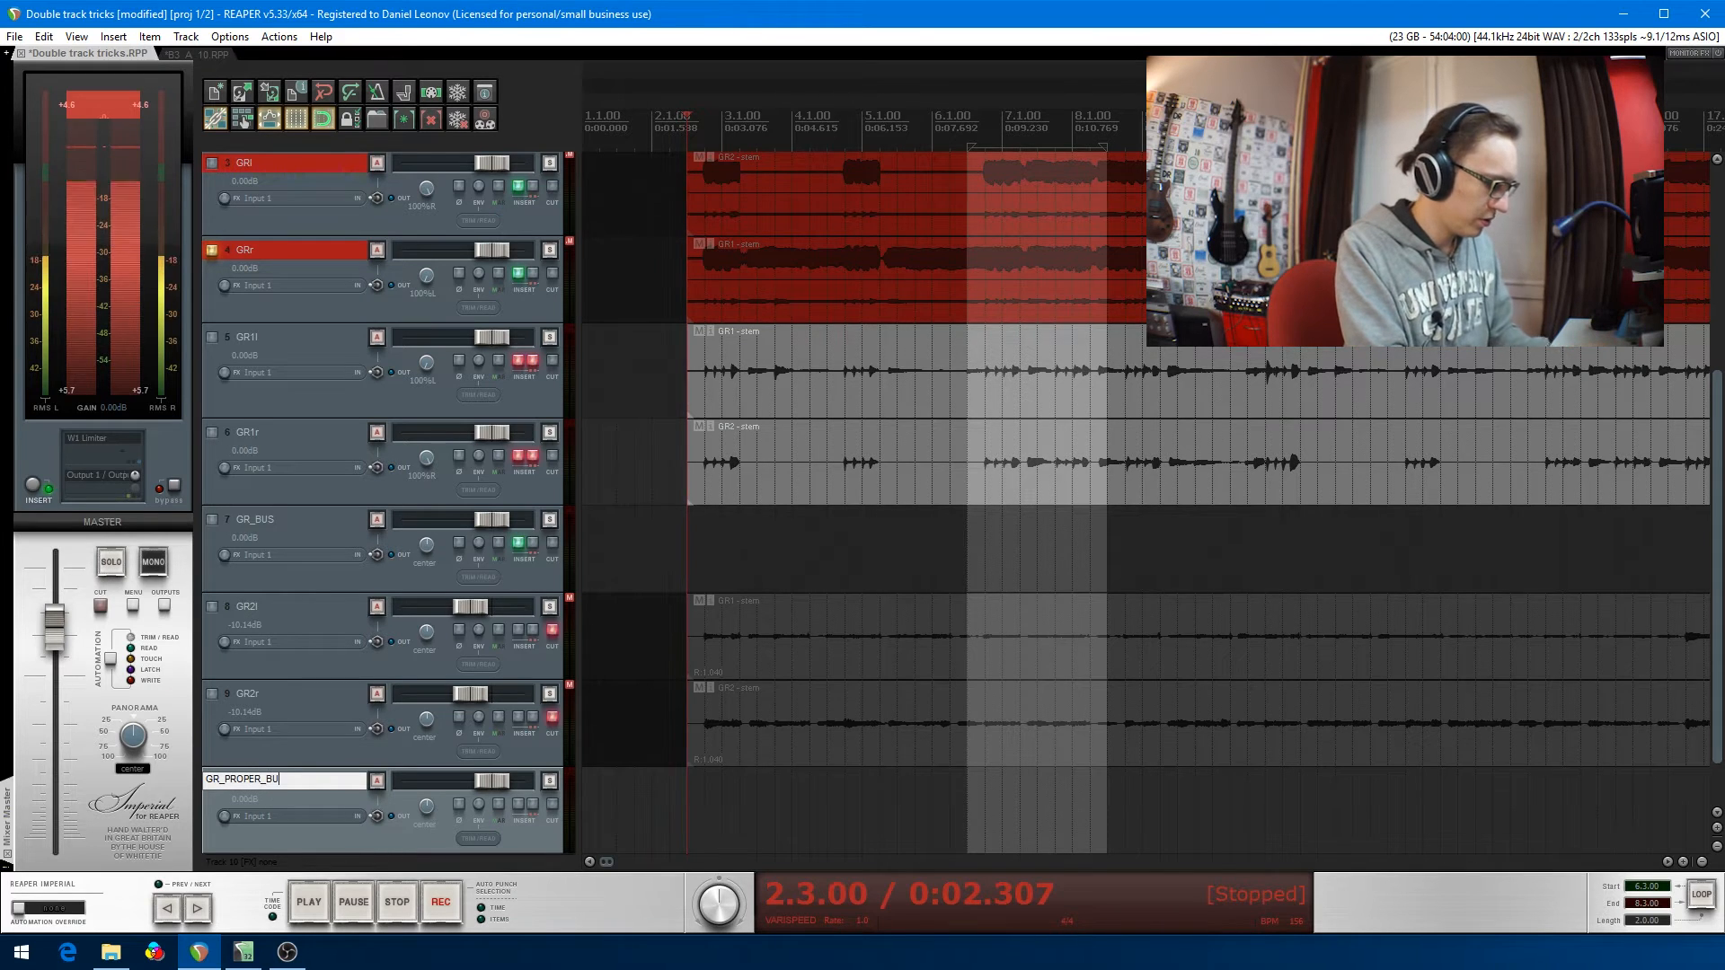
pyautogui.write('S')
pyautogui.press('Return')
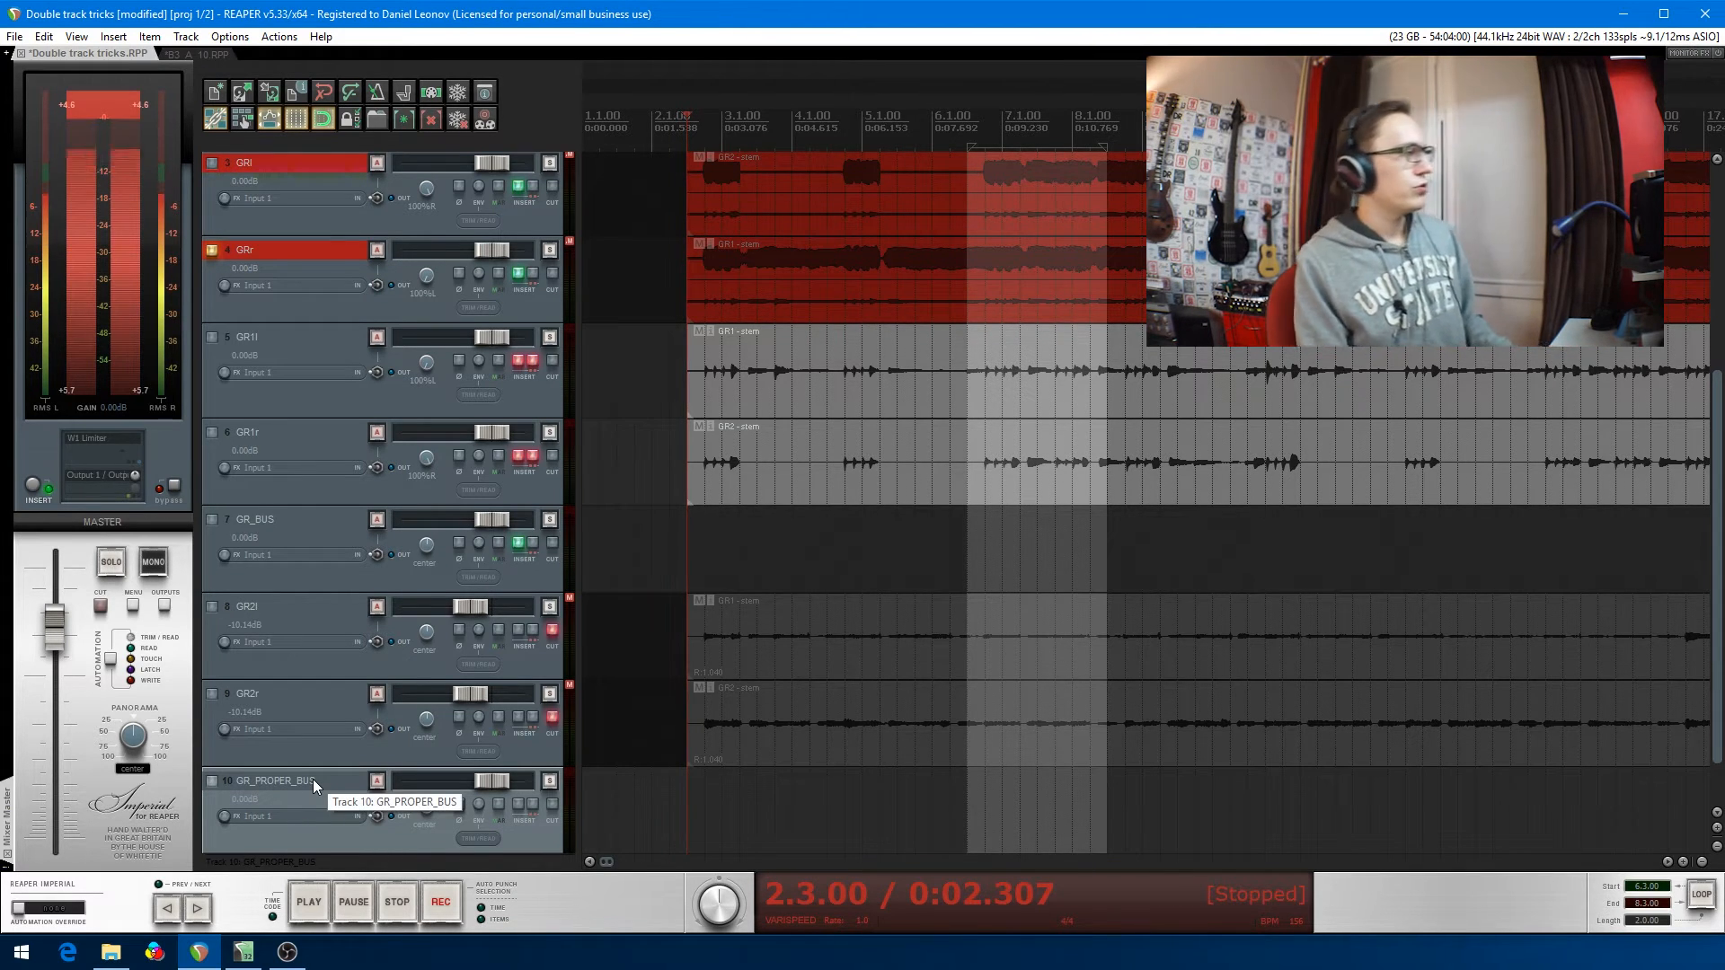
# - Move GR_PROPER_BUS directly above GR1l, add a send from GR1l to it and disable GR1l's master send
pyautogui.moveTo(528, 838); pyautogui.dragTo(460, 336)
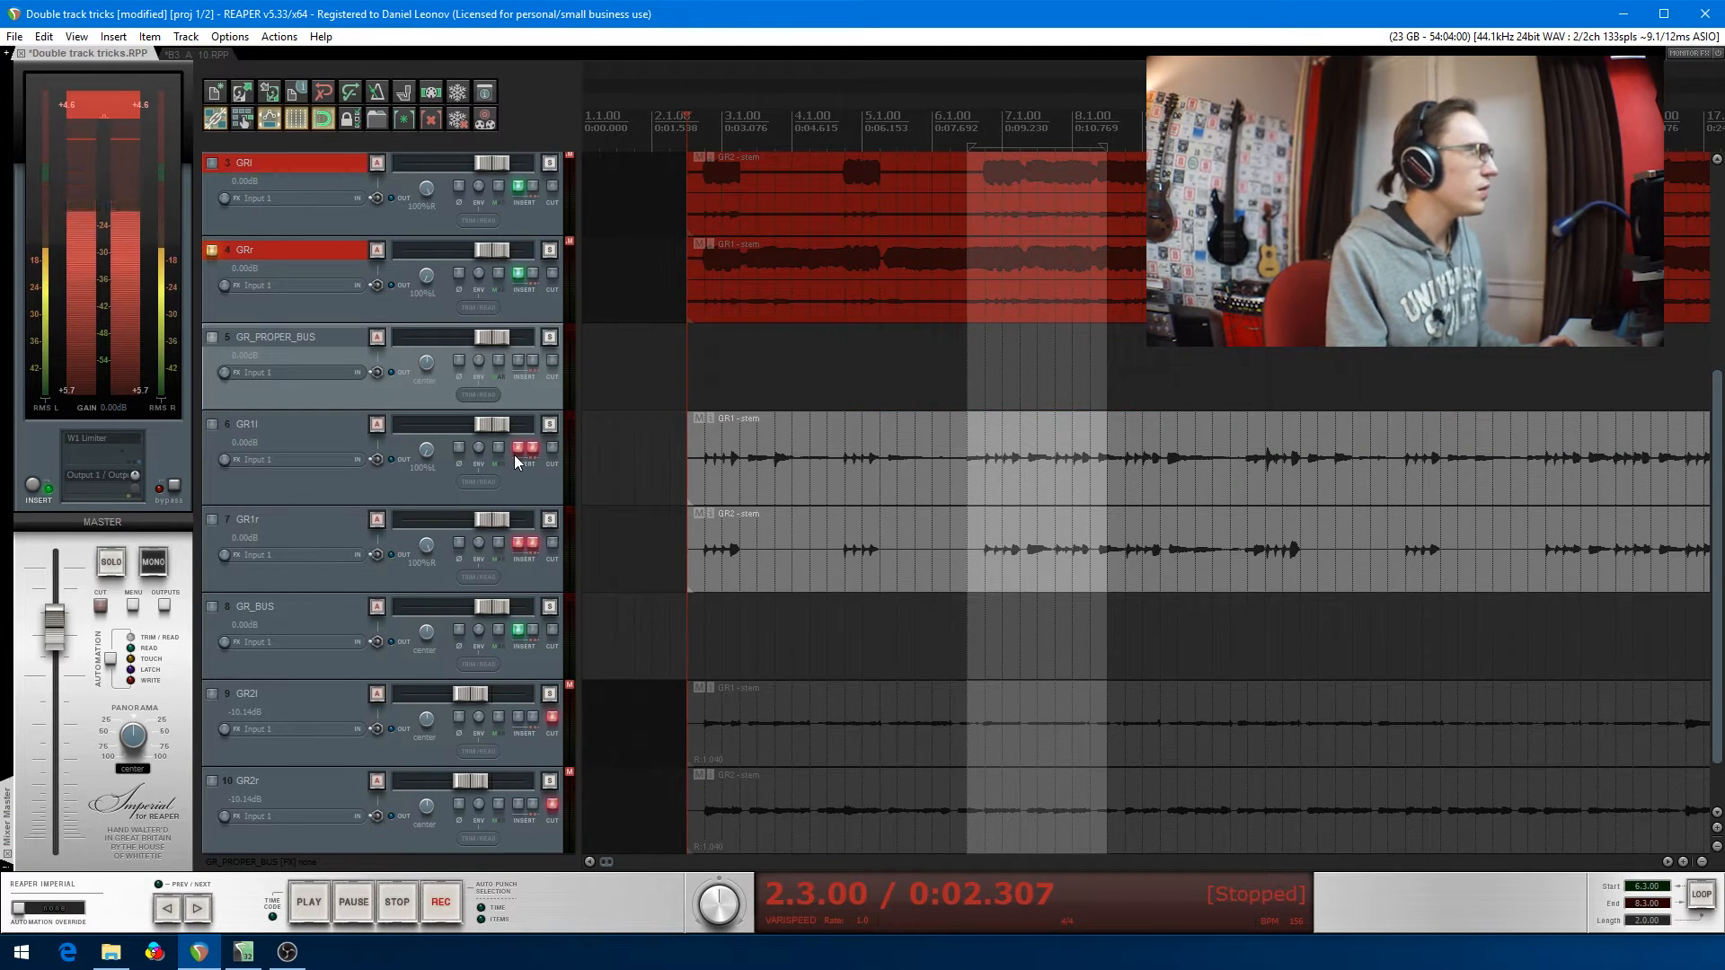
pyautogui.click(519, 482)
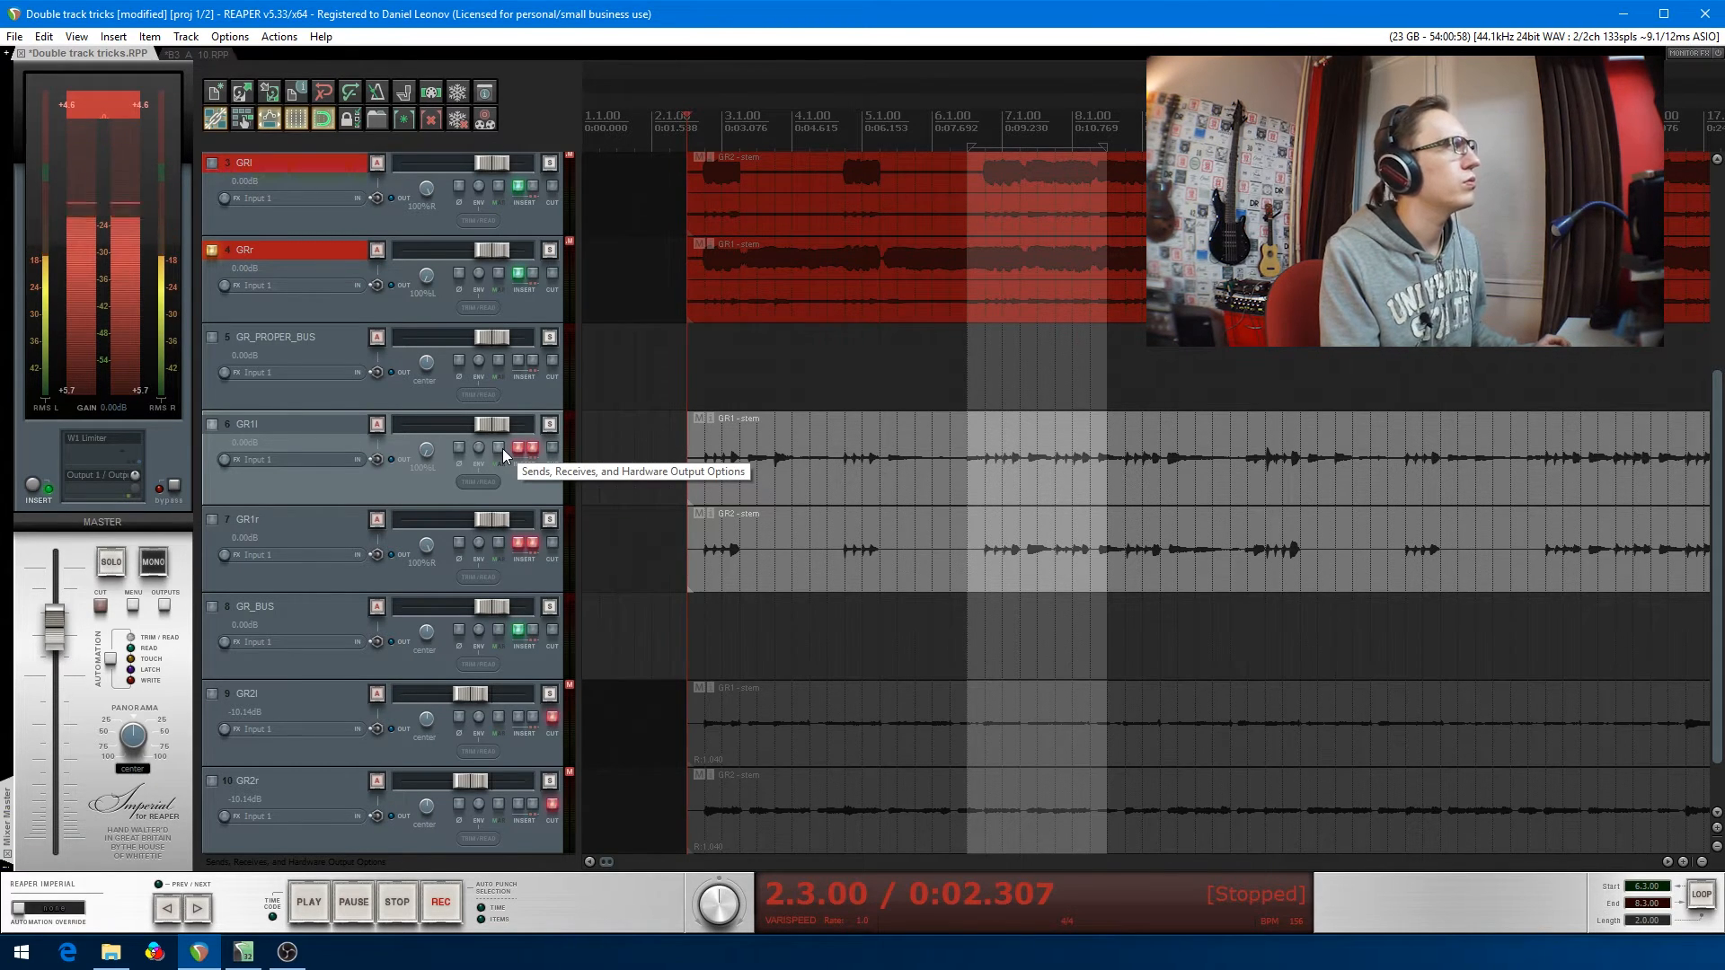
pyautogui.click(503, 449)
pyautogui.moveTo(750, 424); pyautogui.dragTo(855, 483)
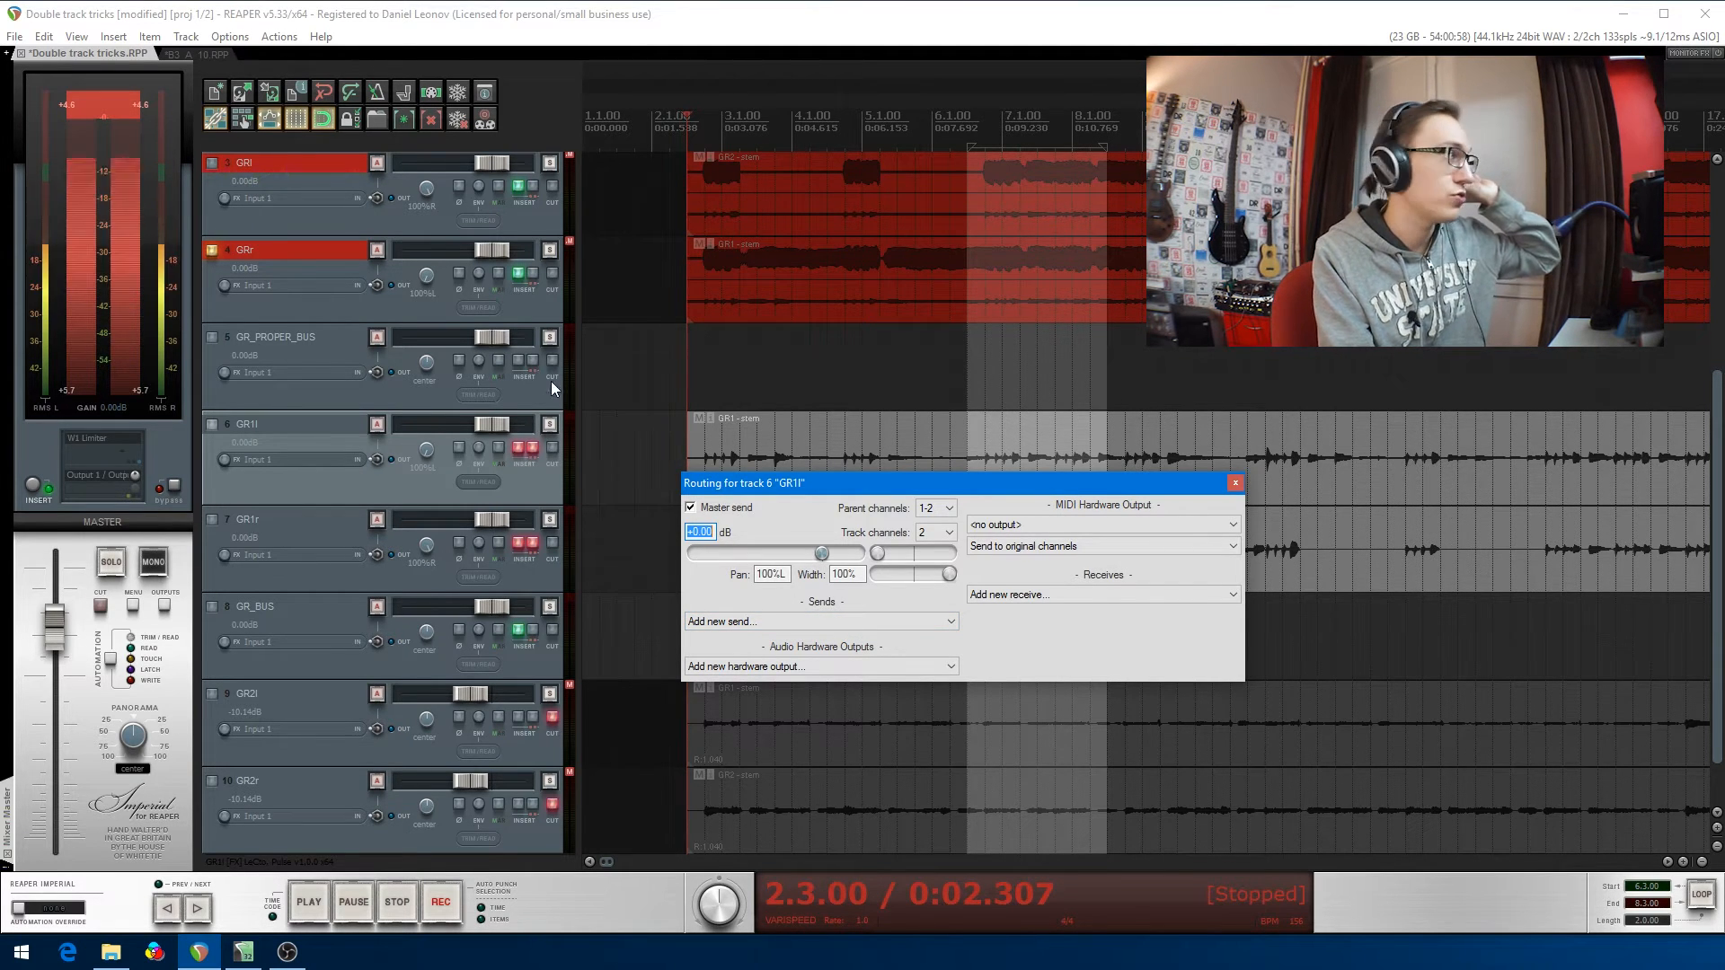
pyautogui.click(833, 621)
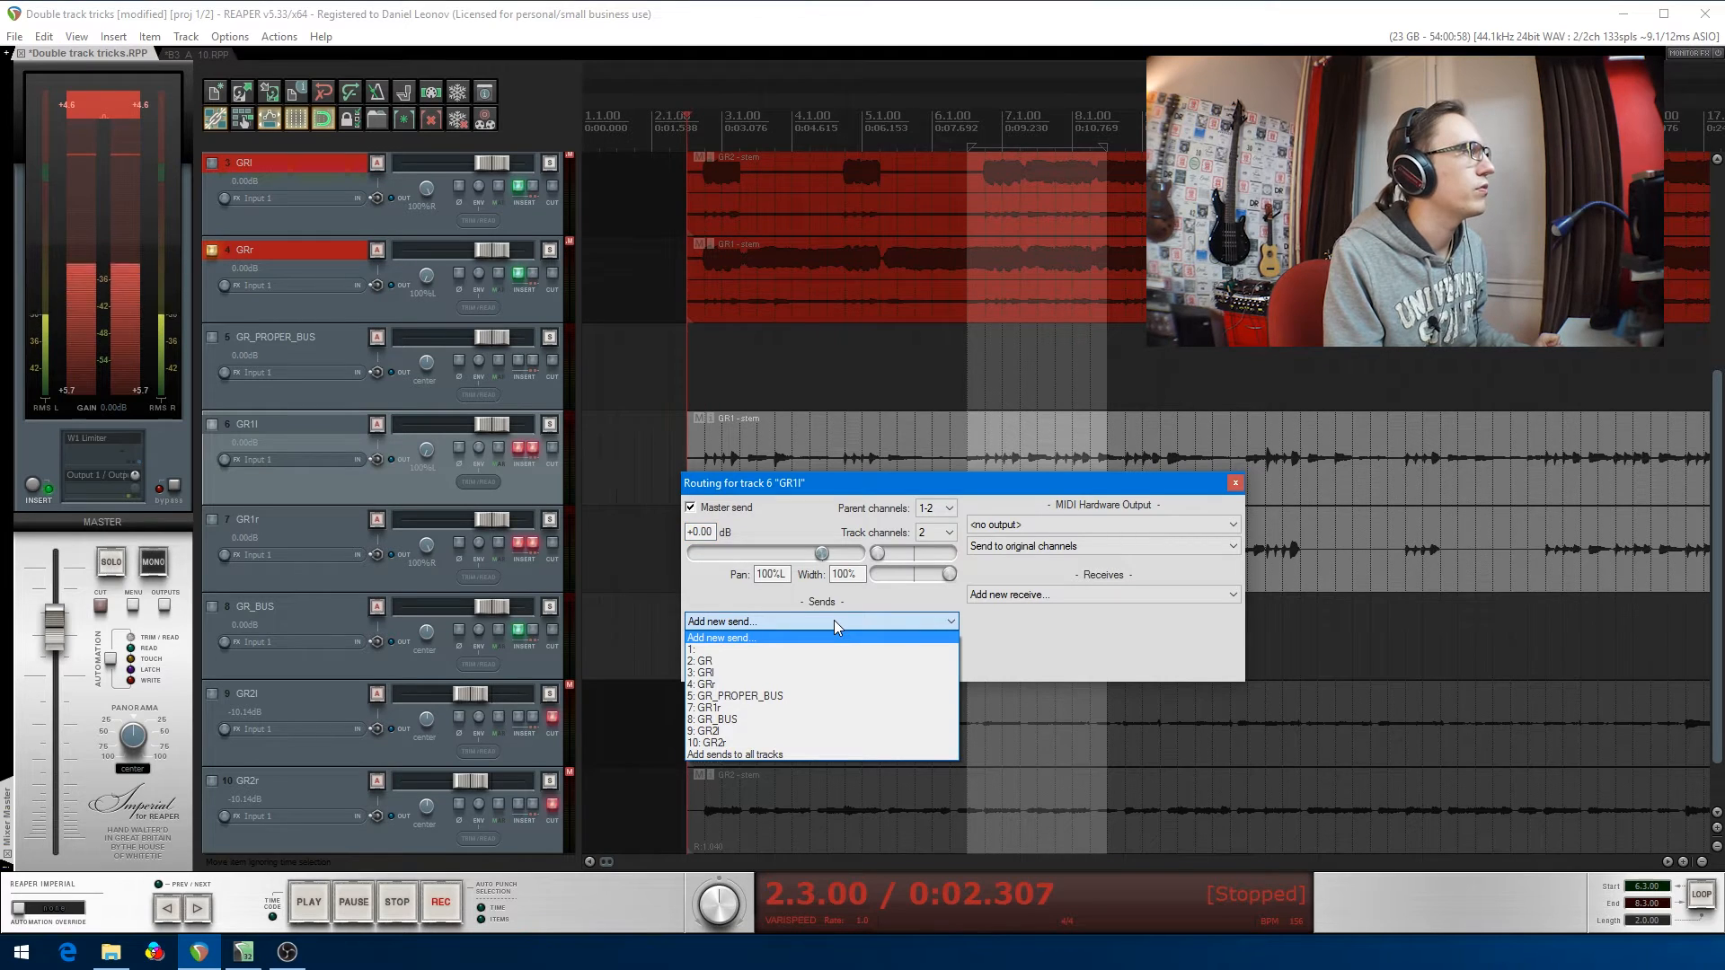
pyautogui.click(764, 696)
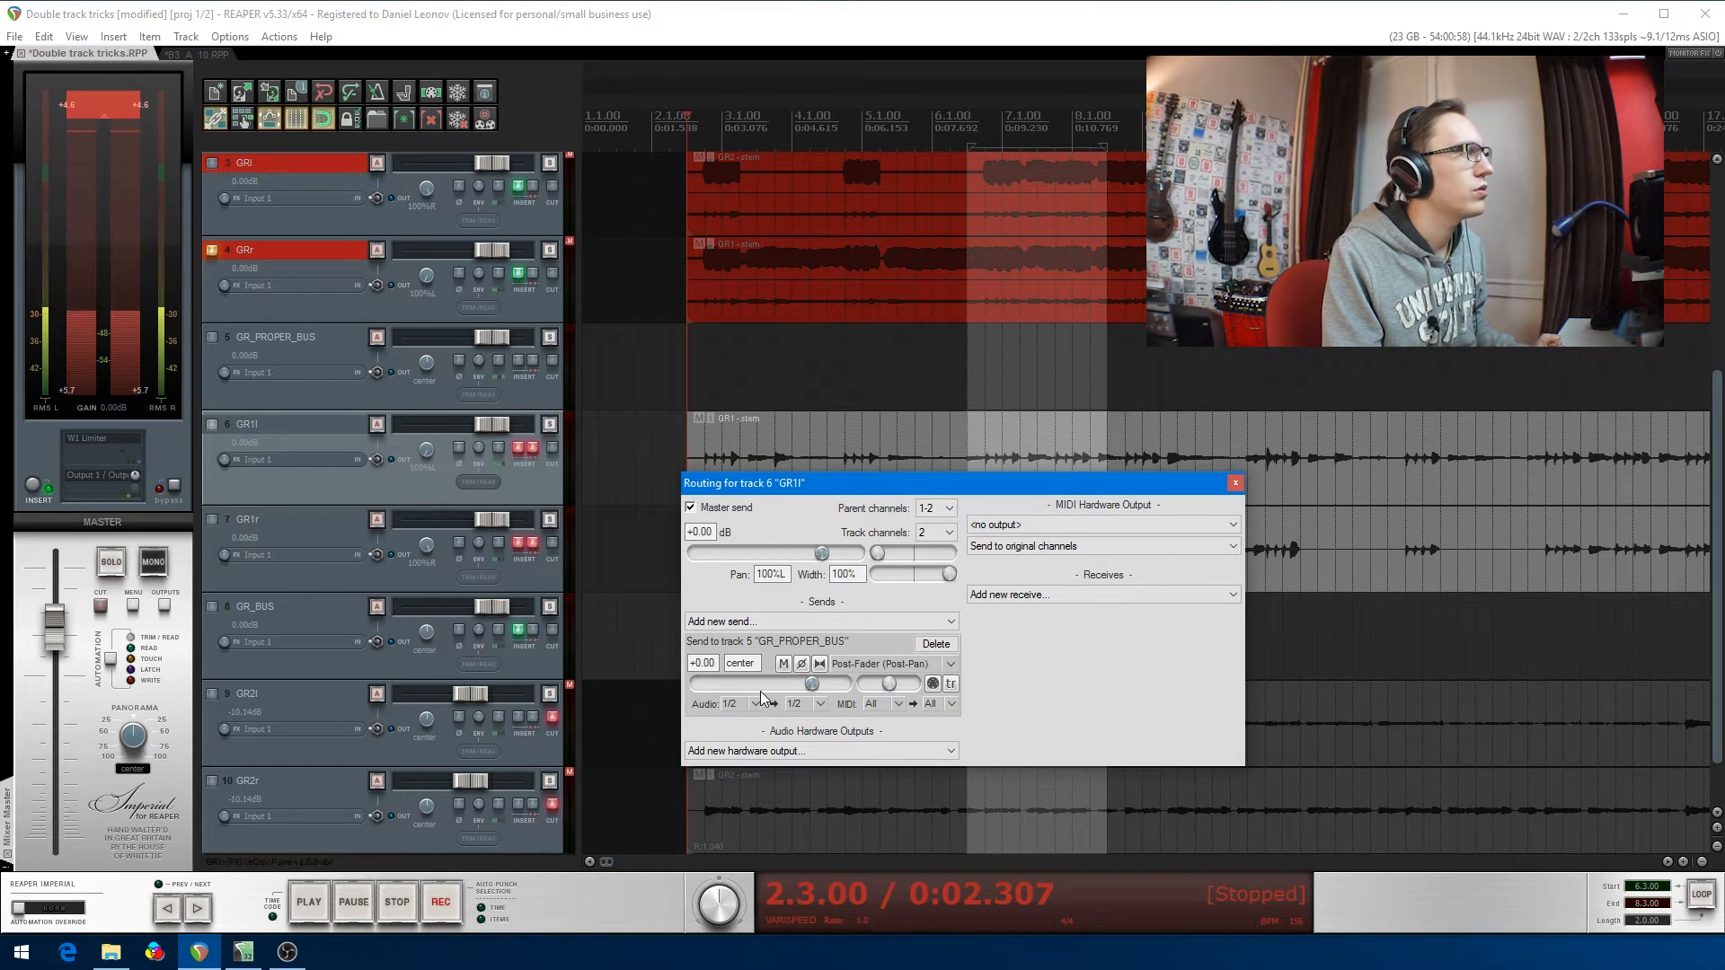
pyautogui.click(691, 508)
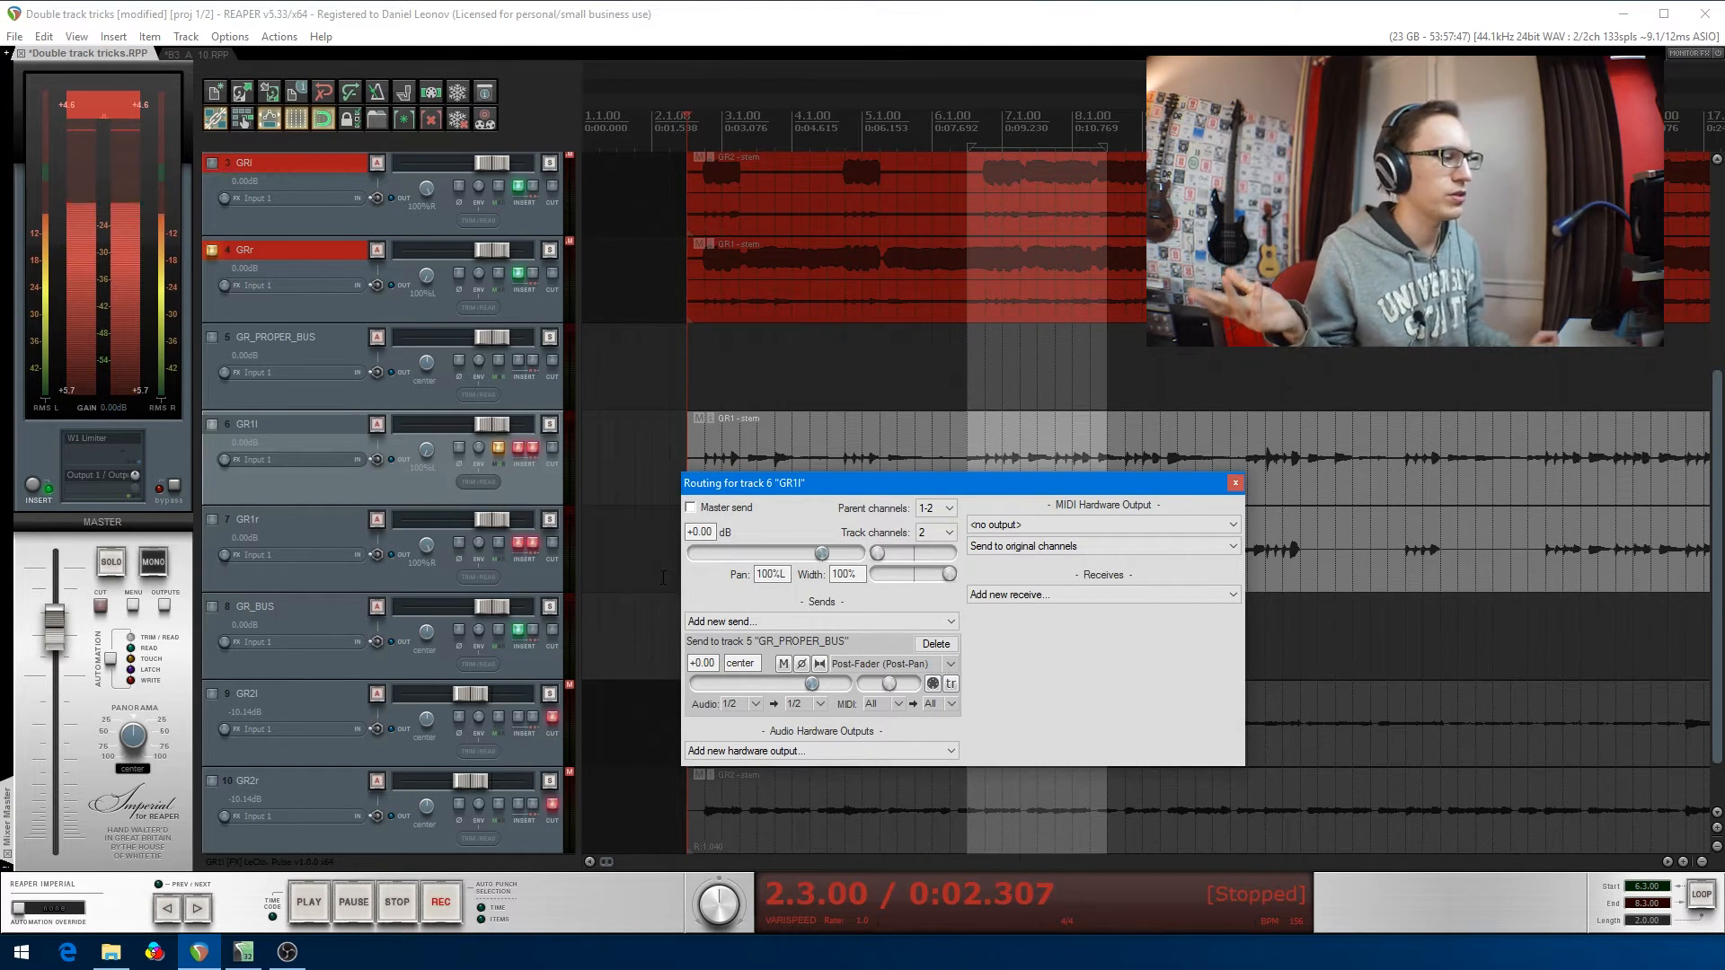
pyautogui.click(1235, 482)
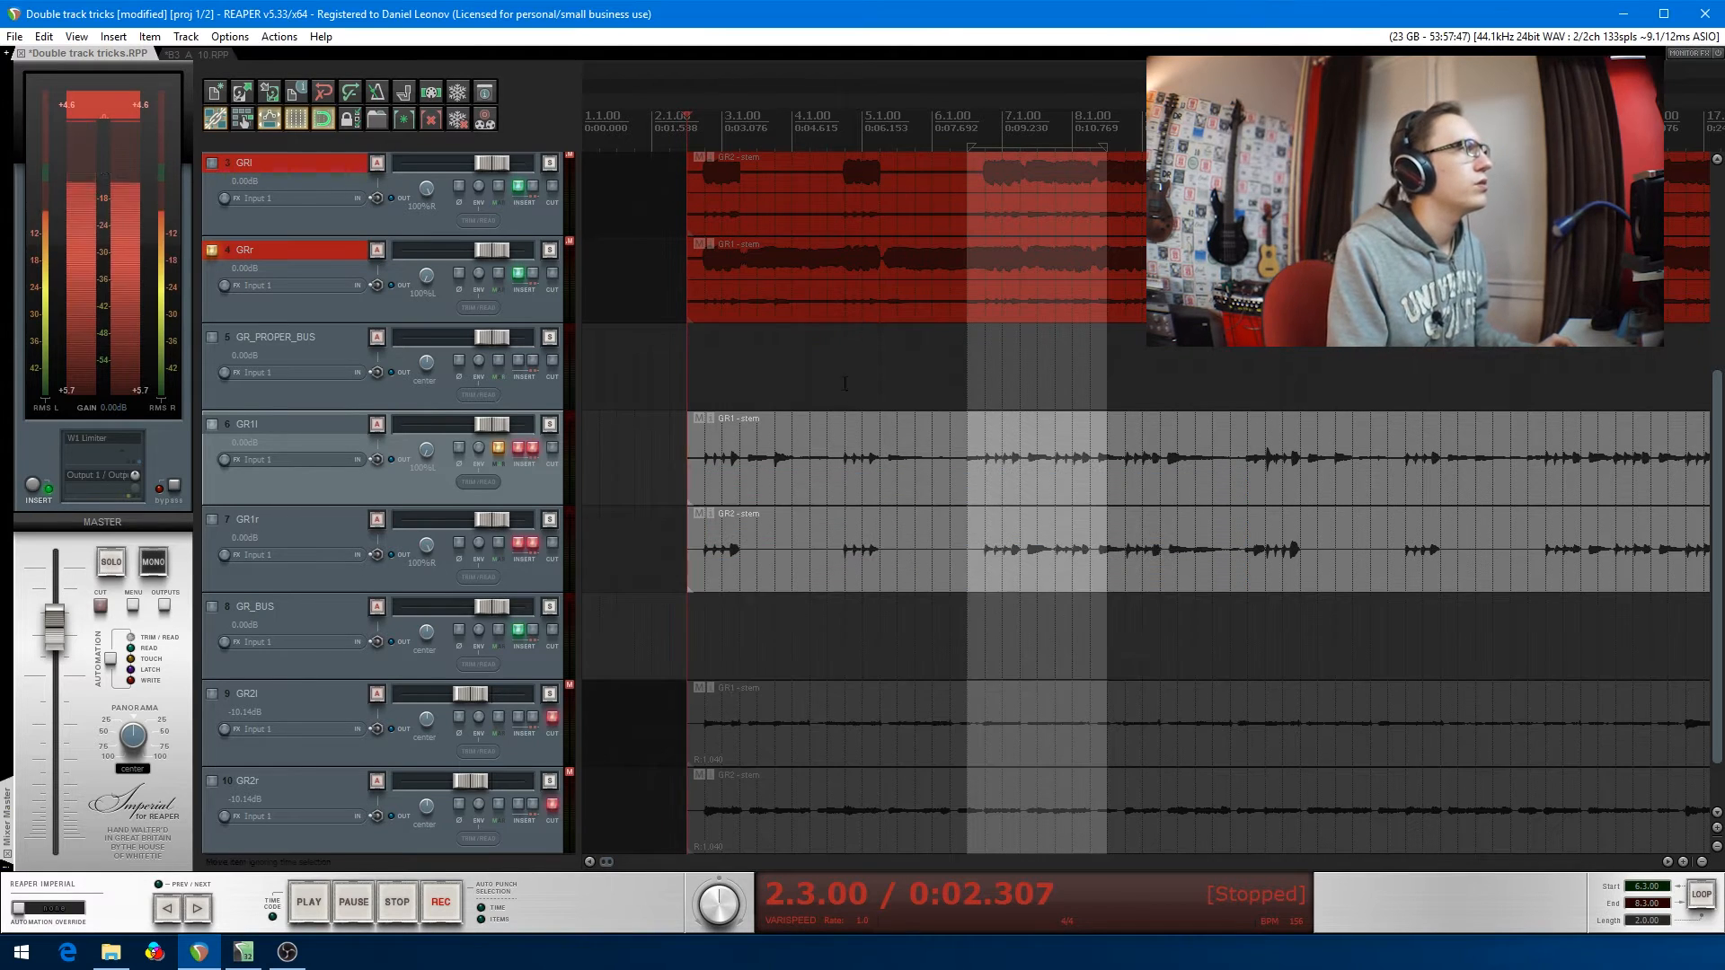
# - Add a send from GR1r to GR_PROPER_BUS and disable GR1r's master send
pyautogui.click(496, 542)
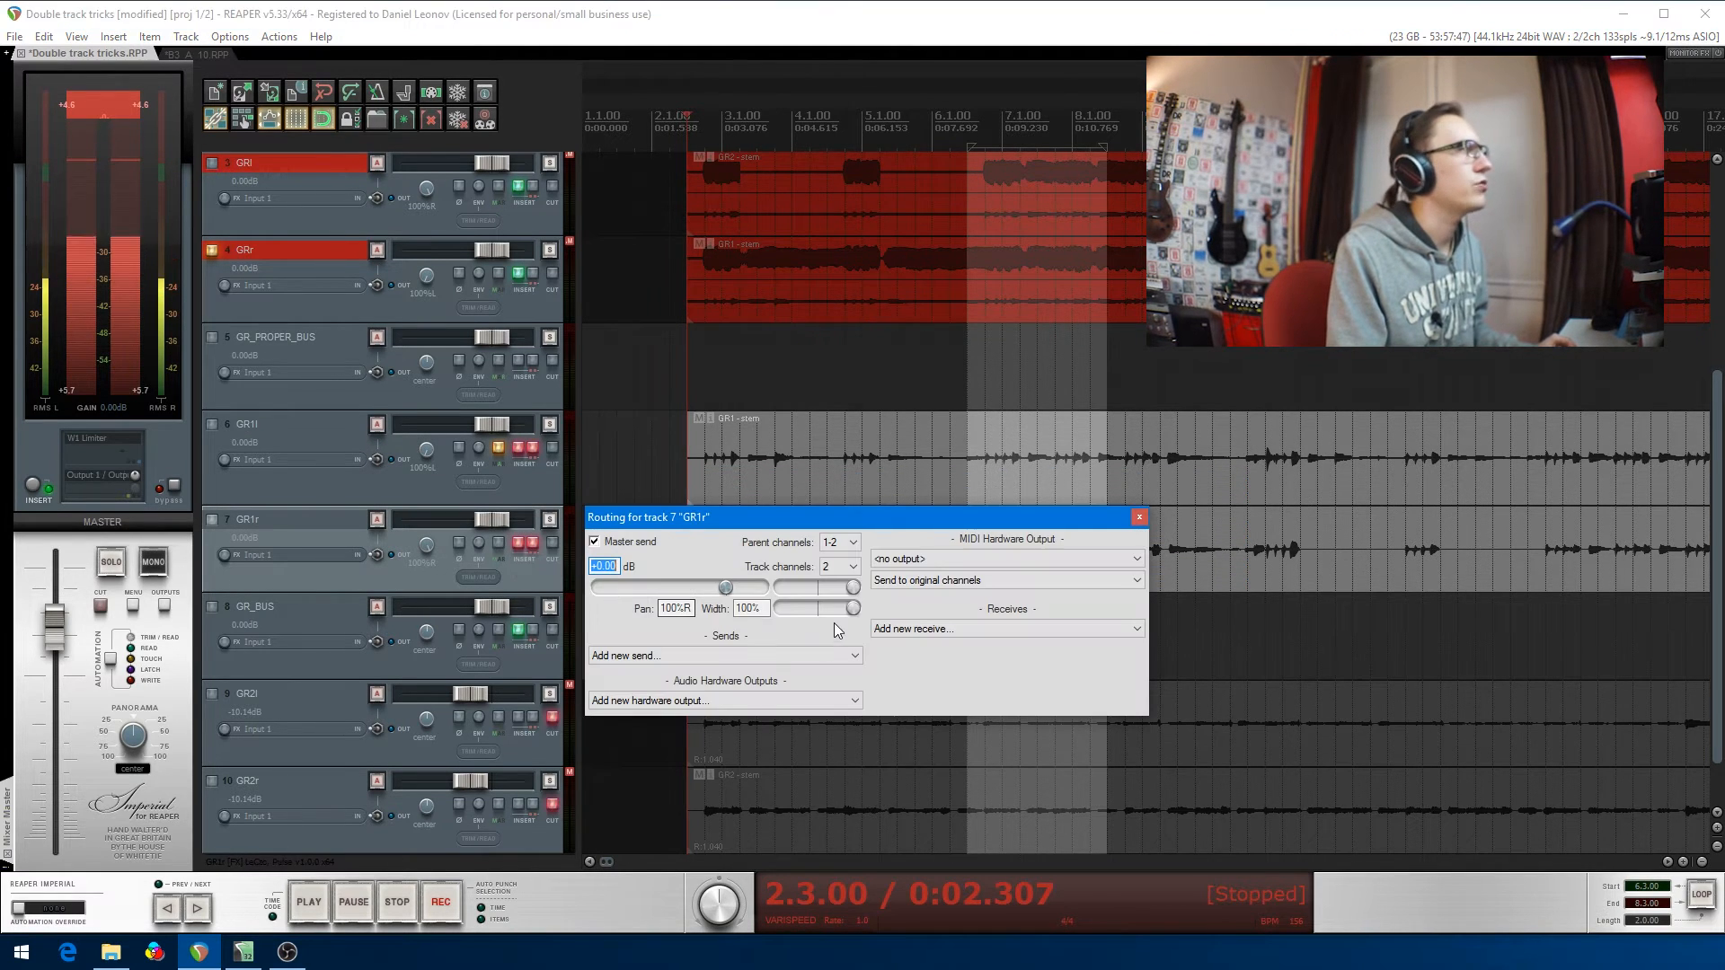
pyautogui.click(683, 656)
pyautogui.click(684, 737)
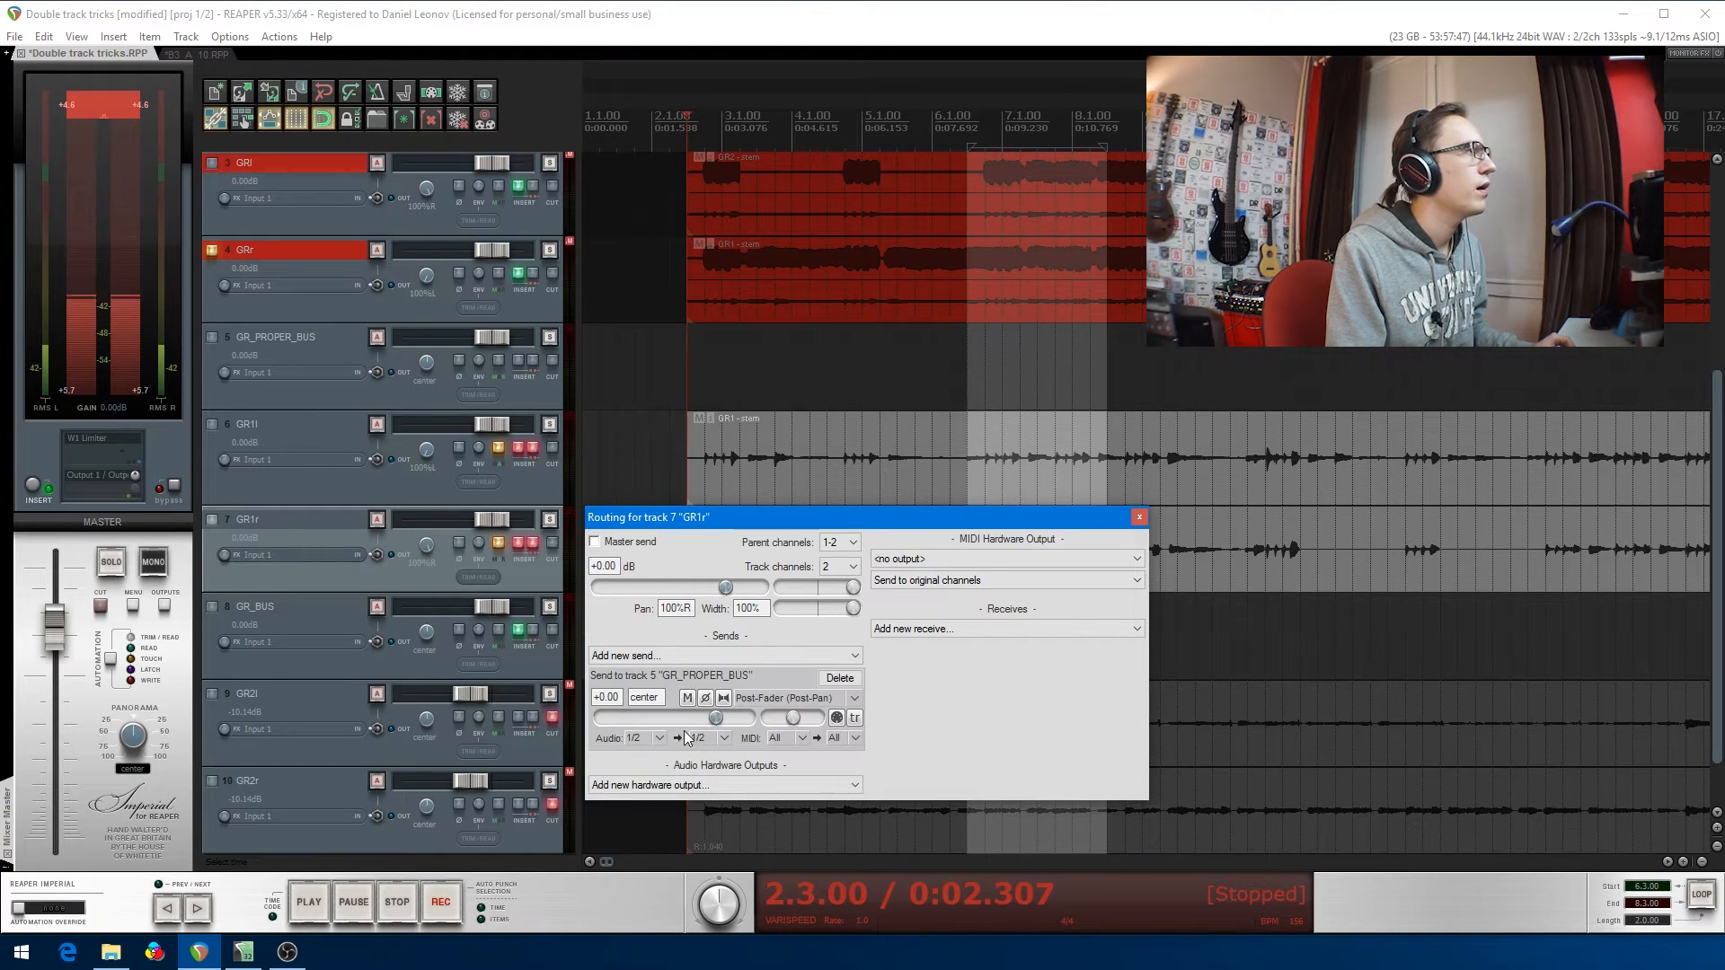
pyautogui.moveTo(664, 518); pyautogui.dragTo(757, 546)
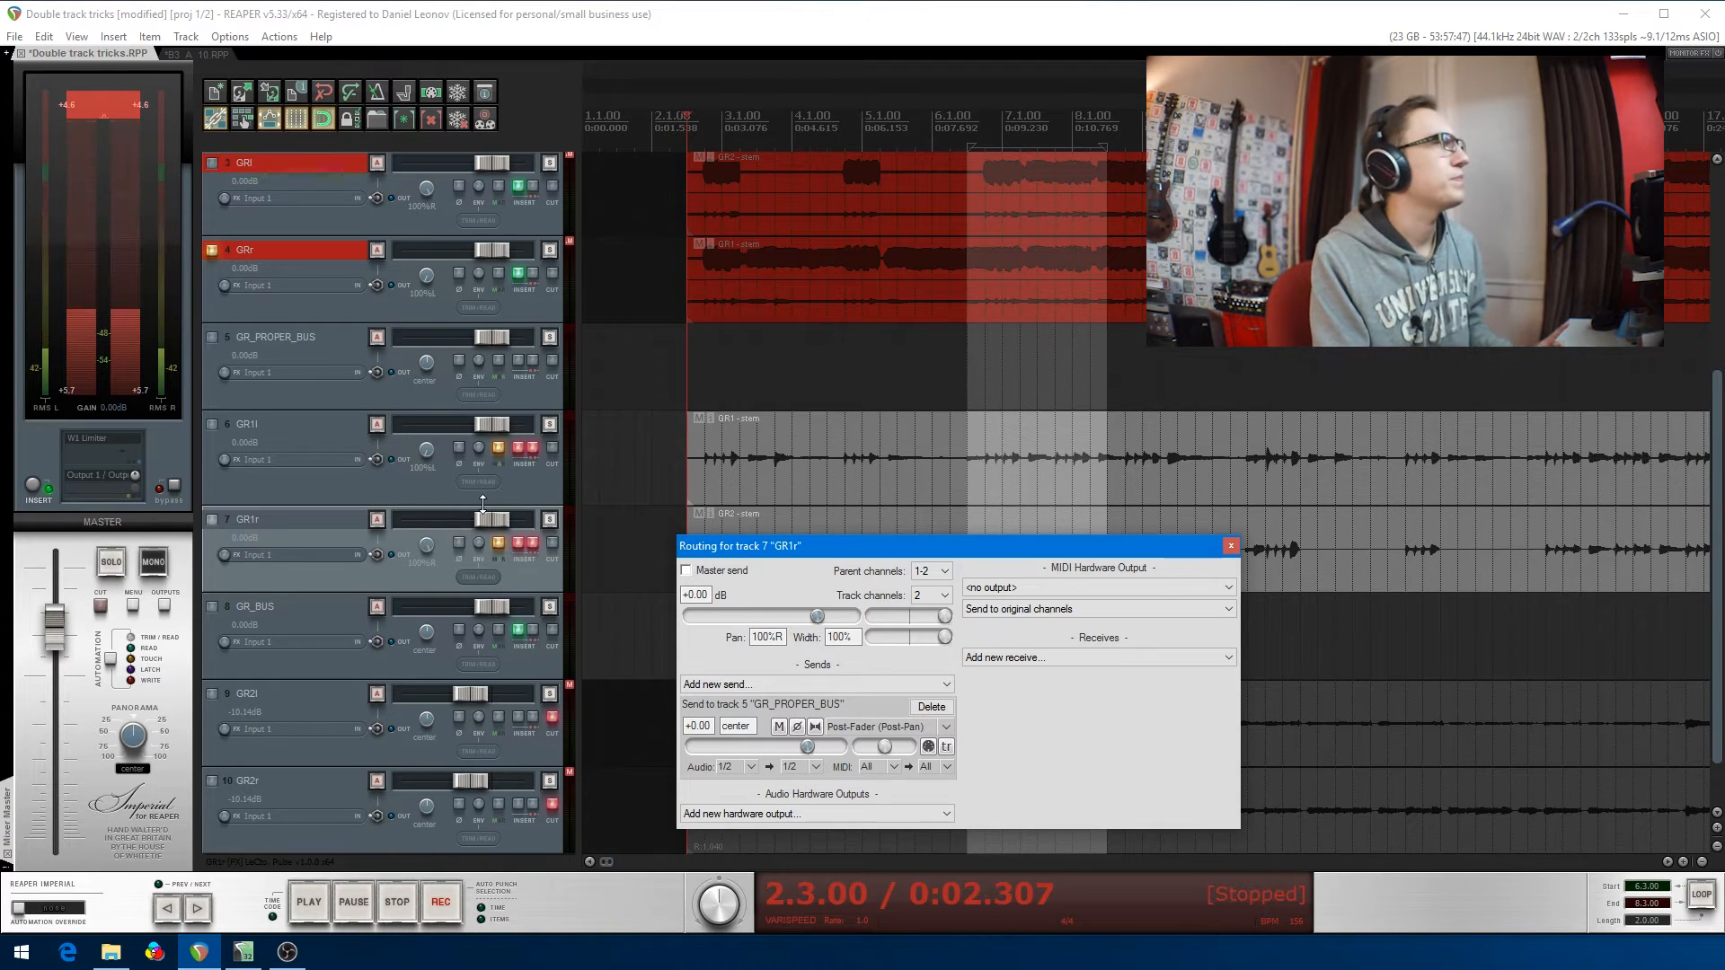
# - Move the GR1r routing window aside and reset the GR1l and GR1r track pans to center
pyautogui.moveTo(1012, 548); pyautogui.dragTo(1724, 572)
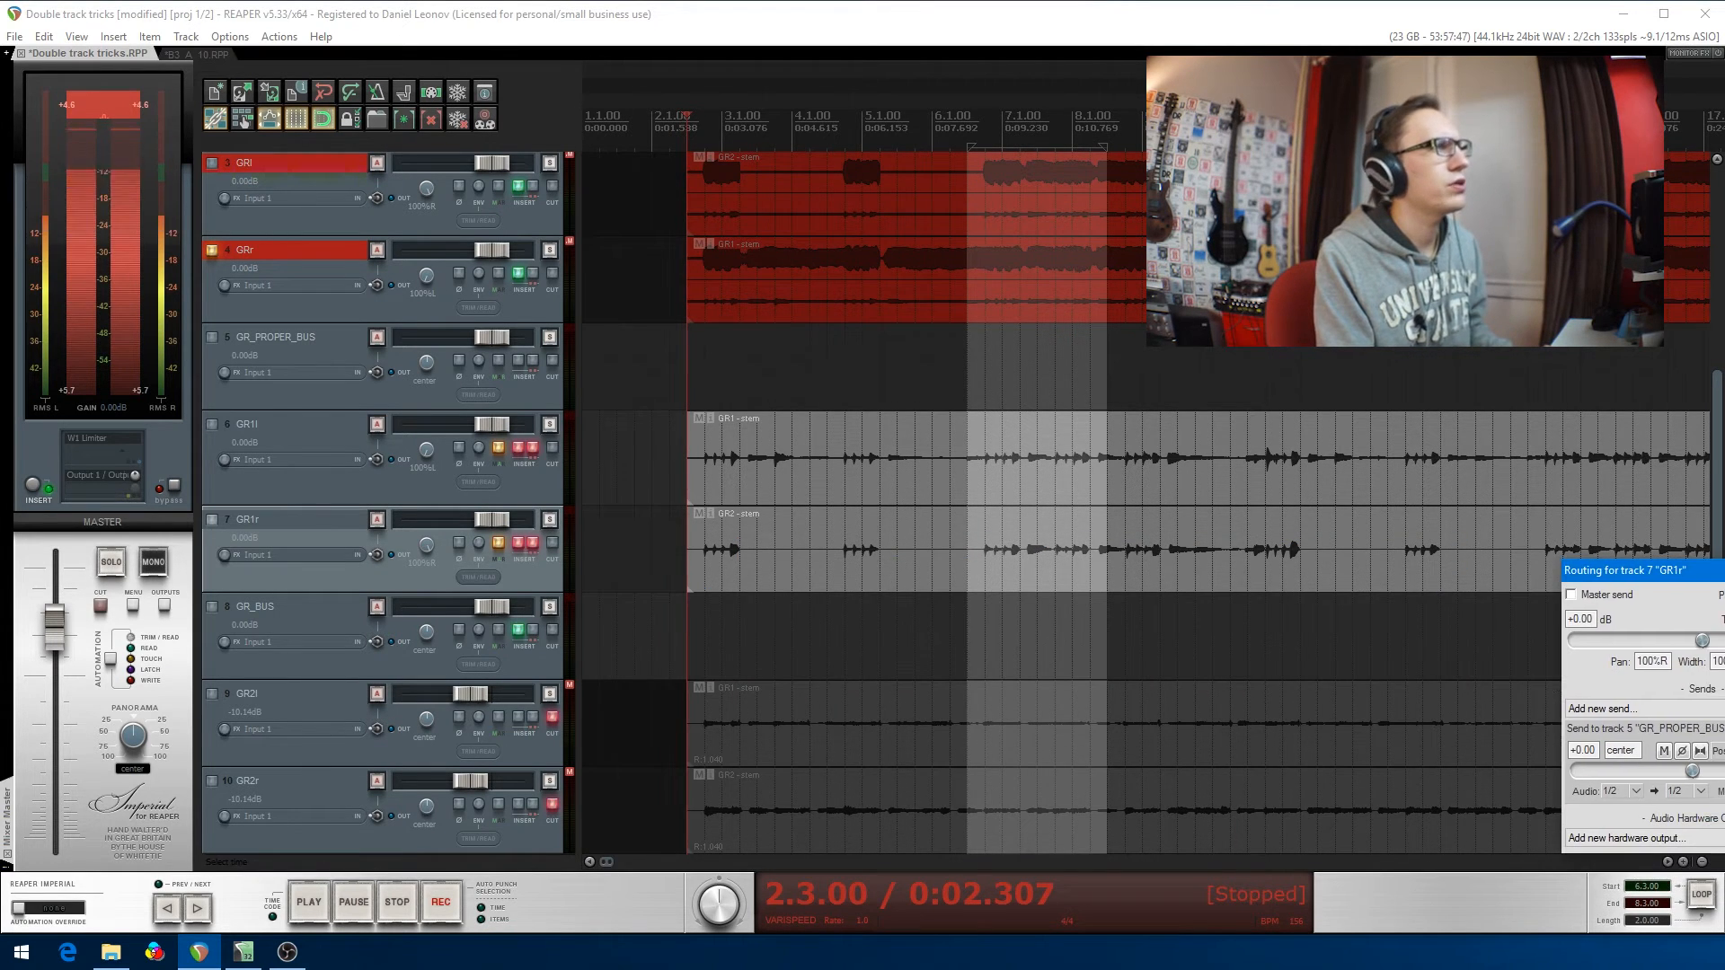
pyautogui.doubleClick(427, 450)
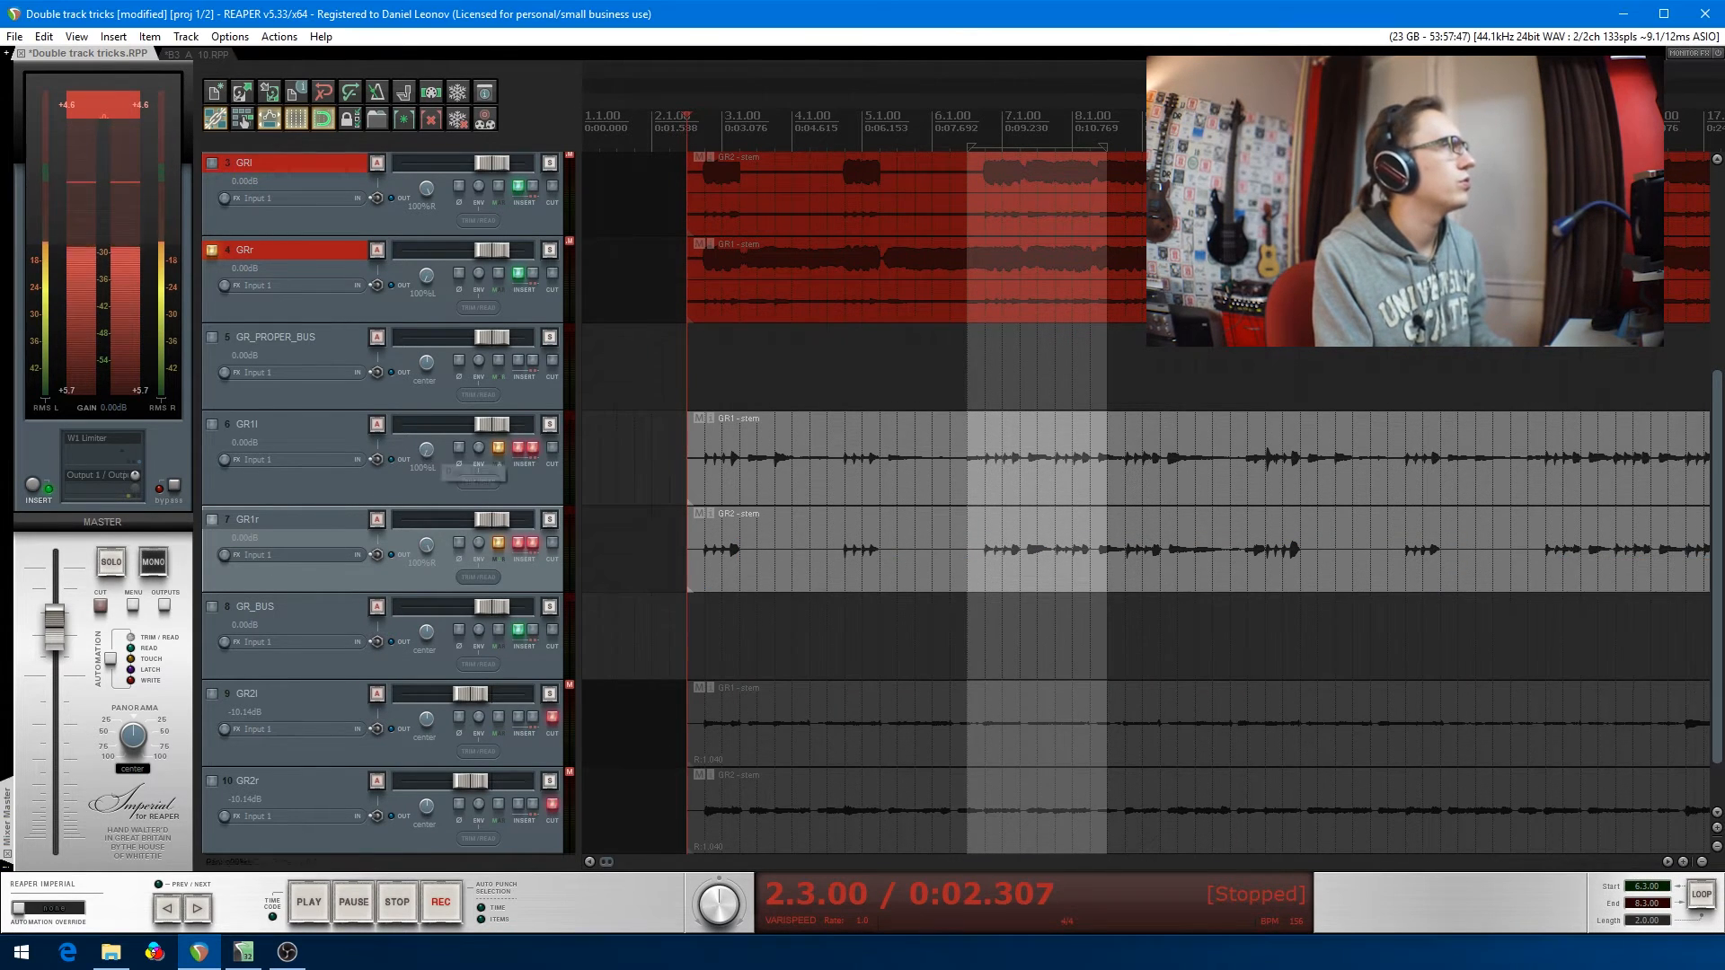
pyautogui.doubleClick(427, 545)
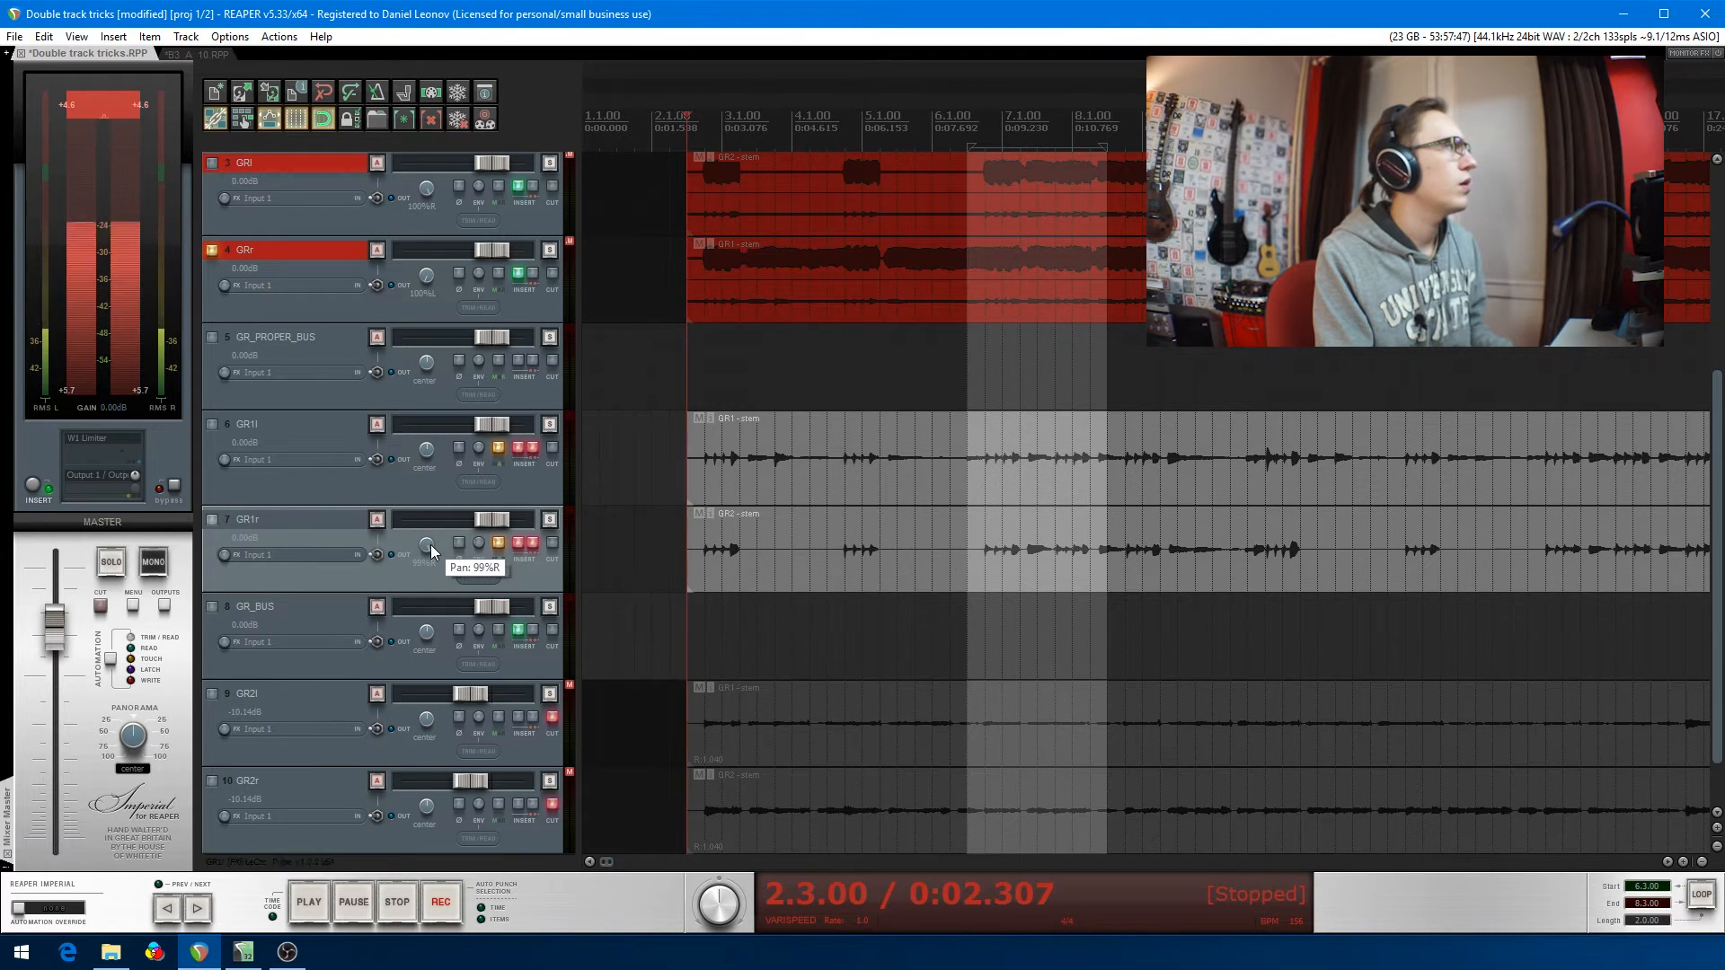
# - Try panning GR1r's send to GR_PROPER_BUS 100% left, reset it to center and close the routing window
pyautogui.click(505, 545)
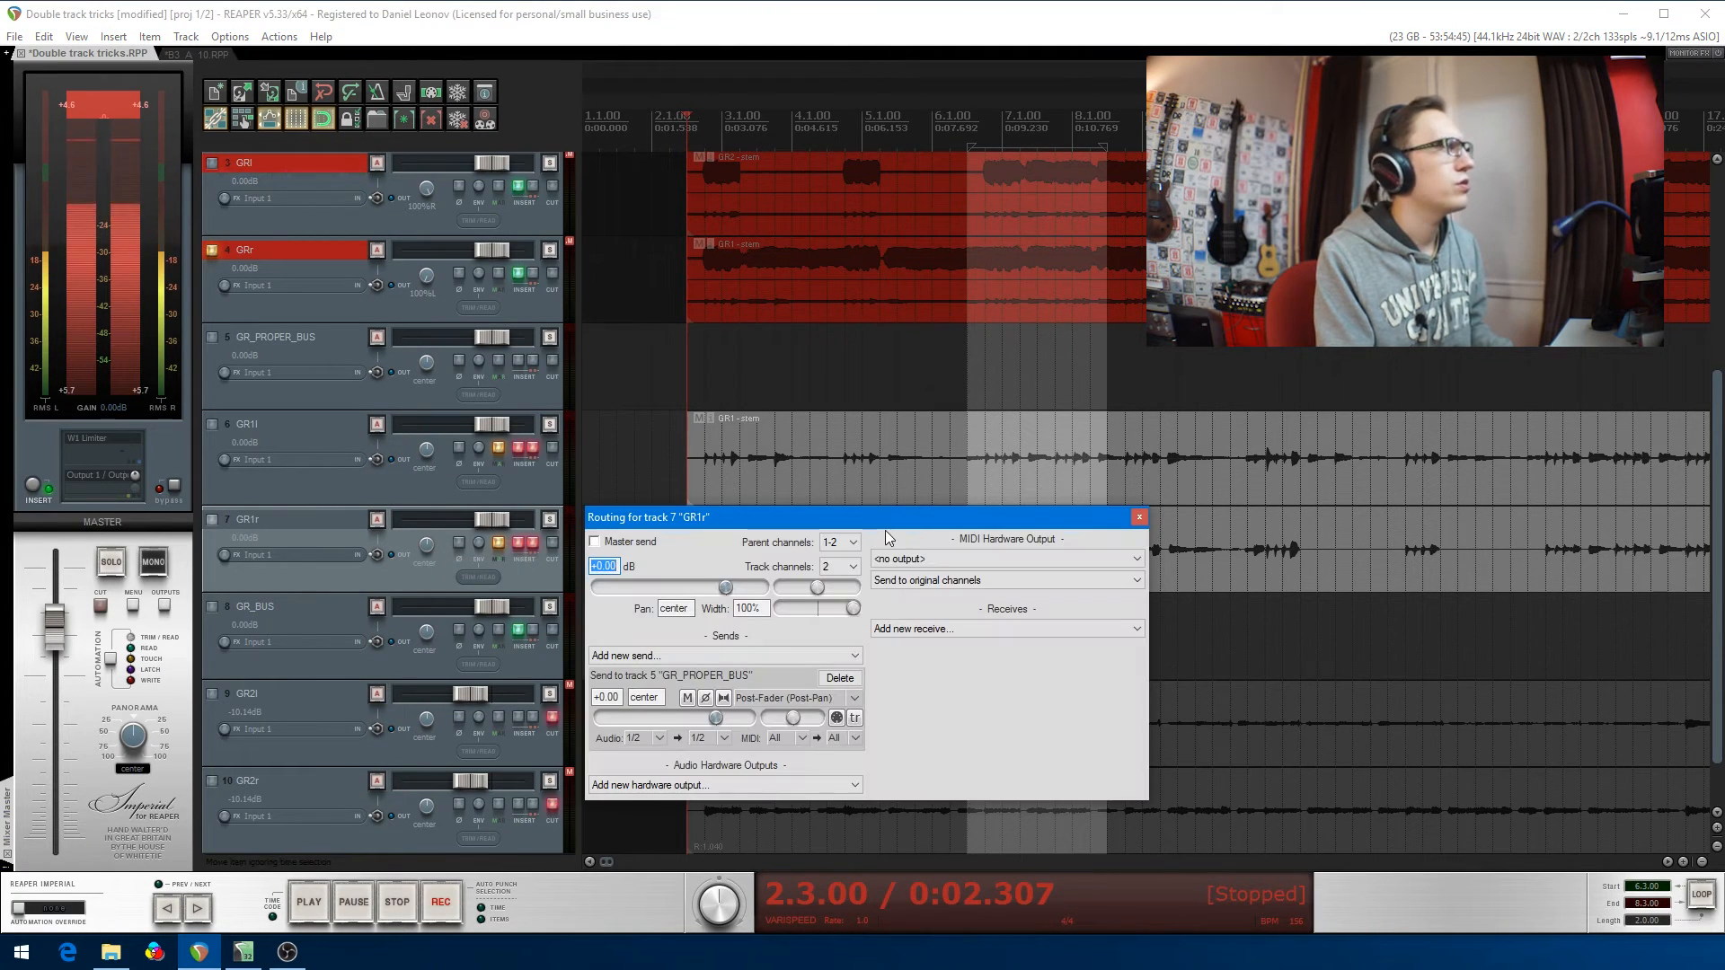
pyautogui.moveTo(992, 519); pyautogui.dragTo(1328, 534)
pyautogui.moveTo(1129, 732); pyautogui.dragTo(1081, 738)
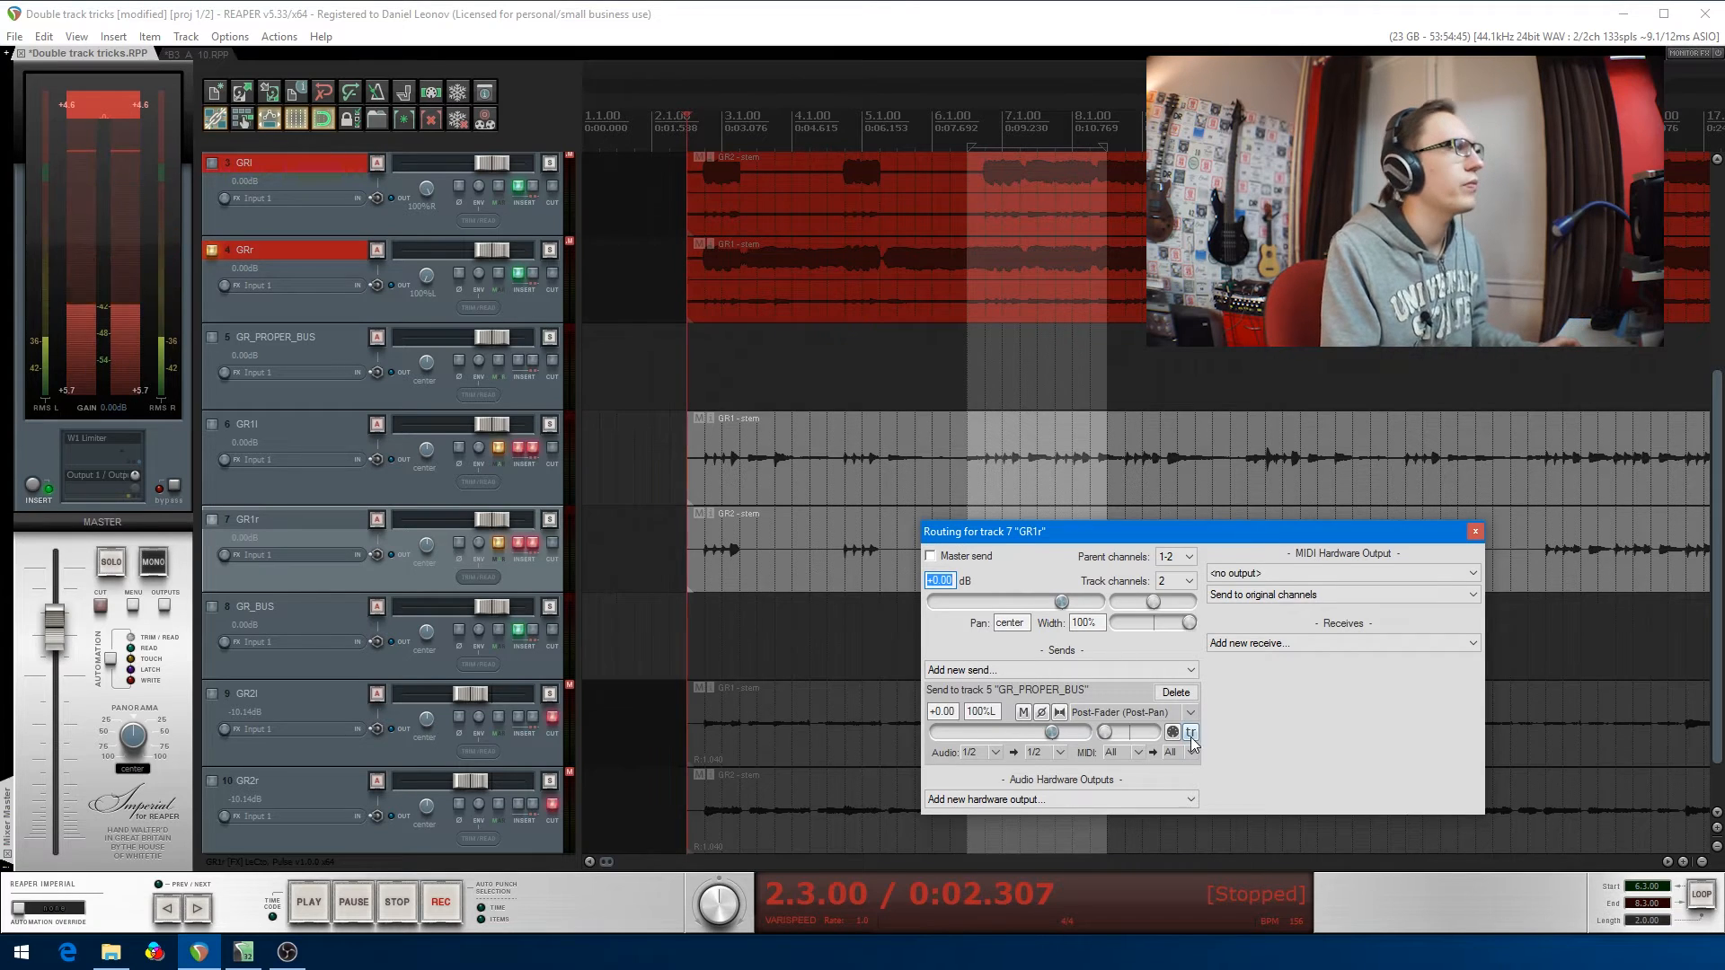
pyautogui.doubleClick(1105, 732)
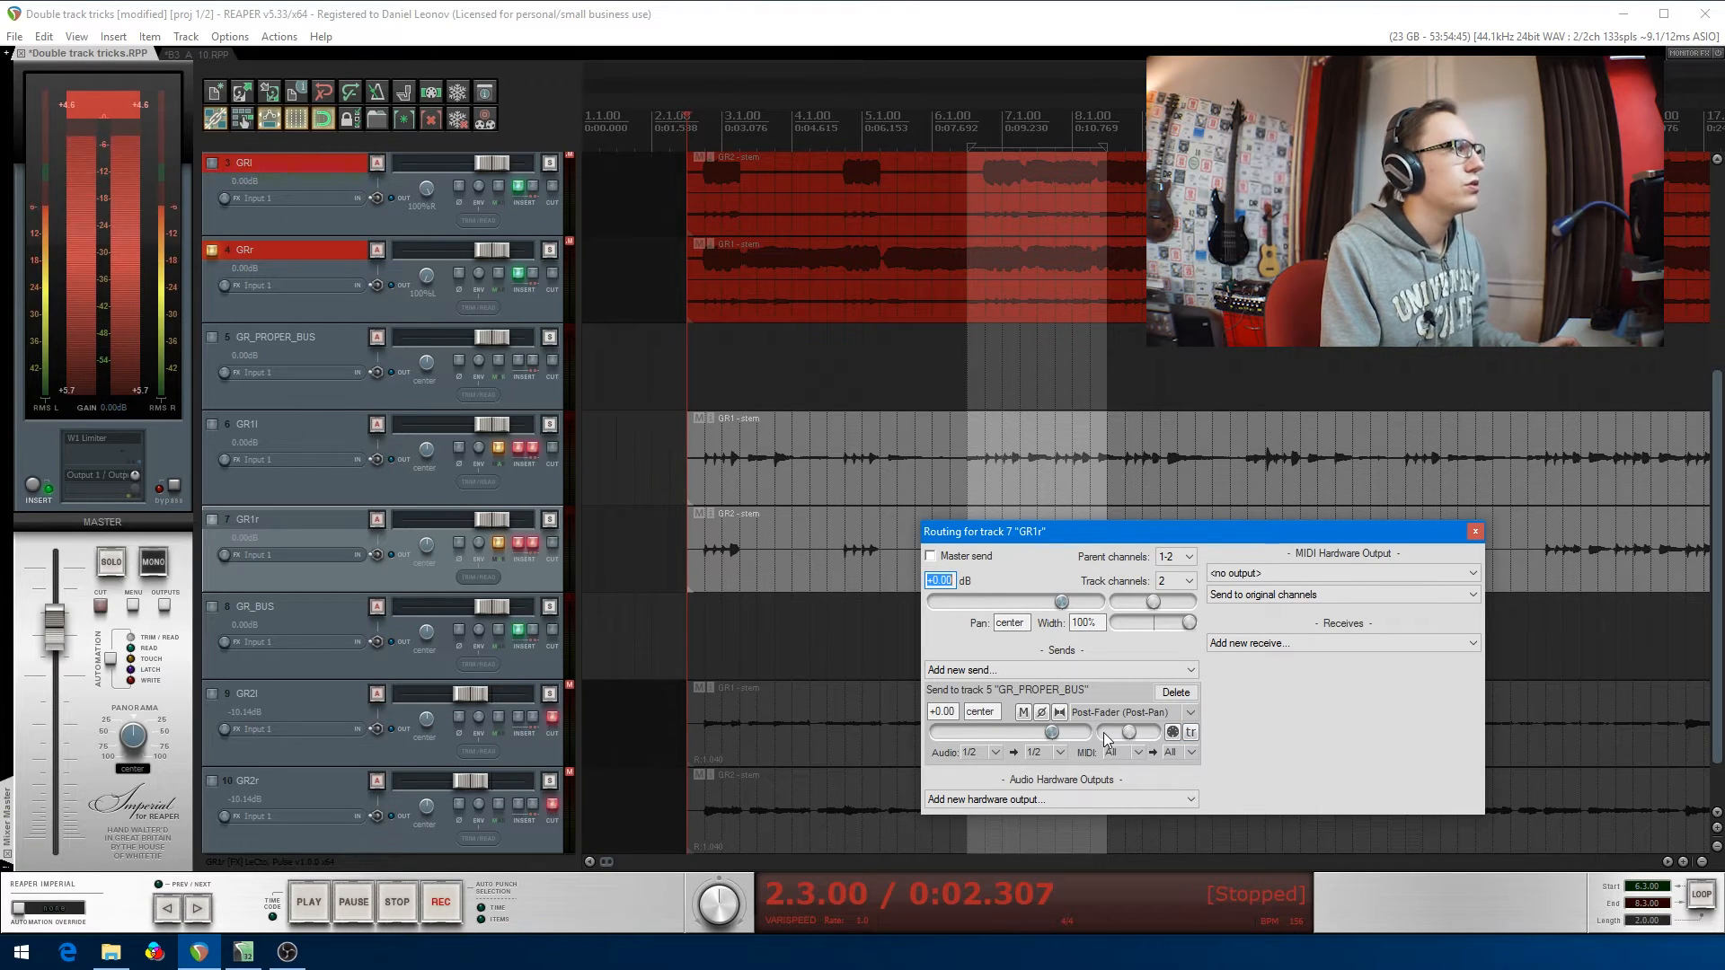
pyautogui.click(1474, 532)
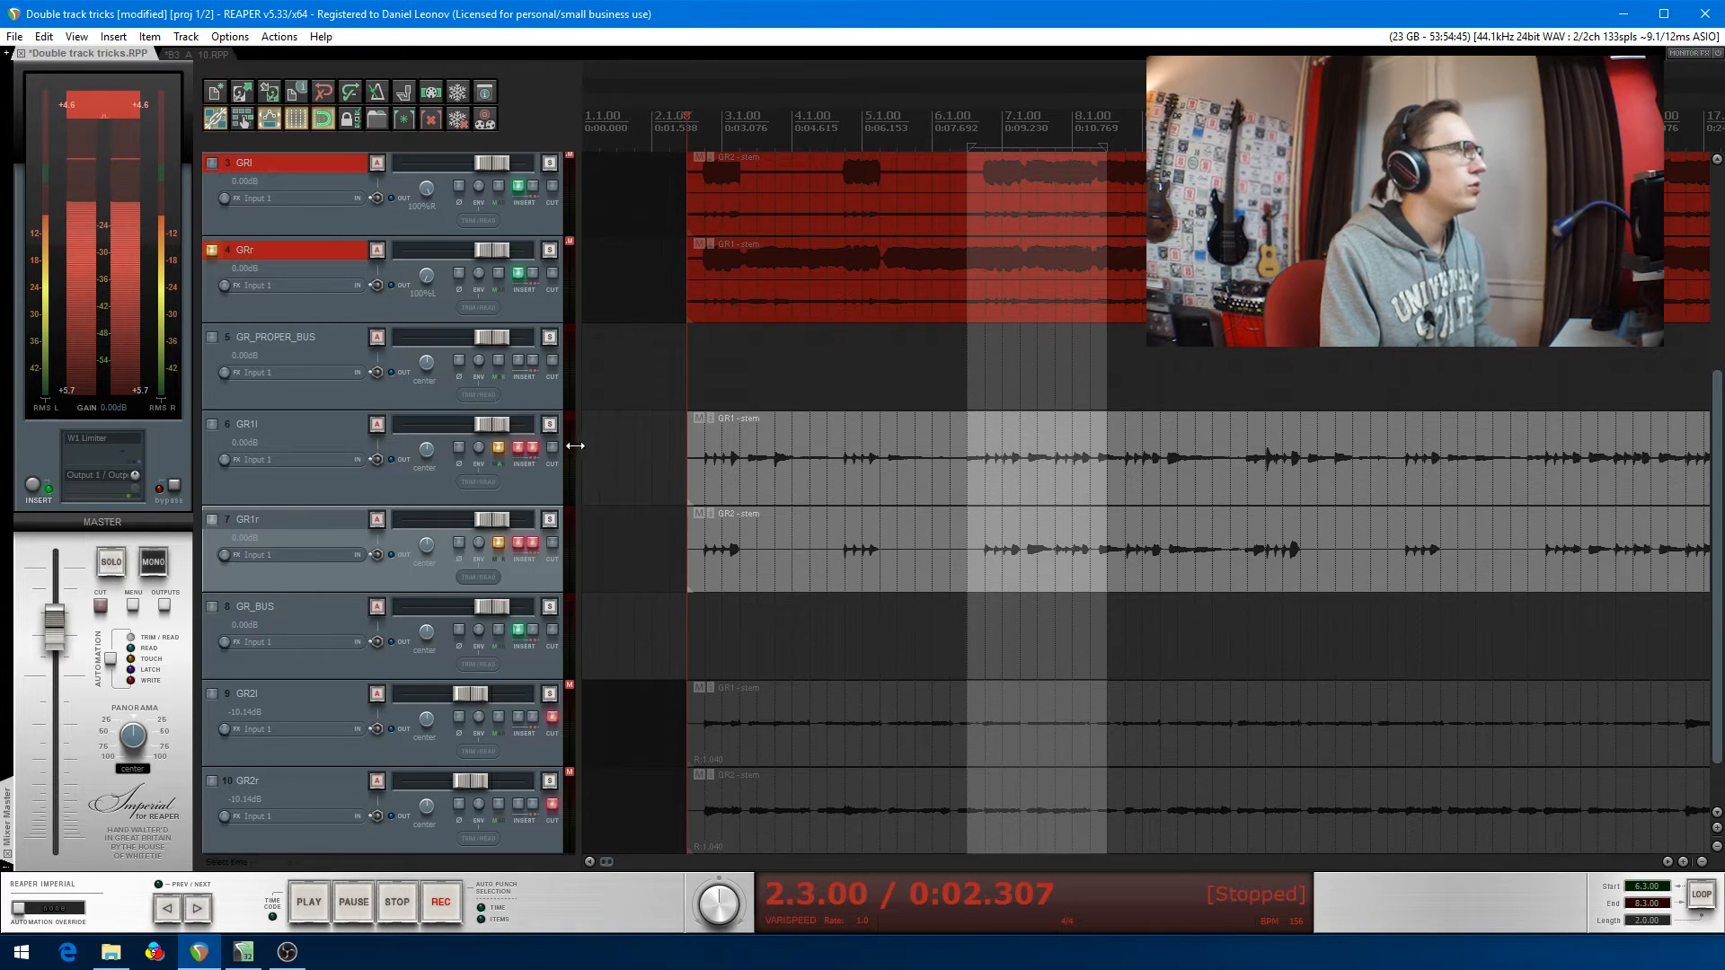
# - Move the GR_PROPER_BUS track above the red GR track
pyautogui.click(537, 392)
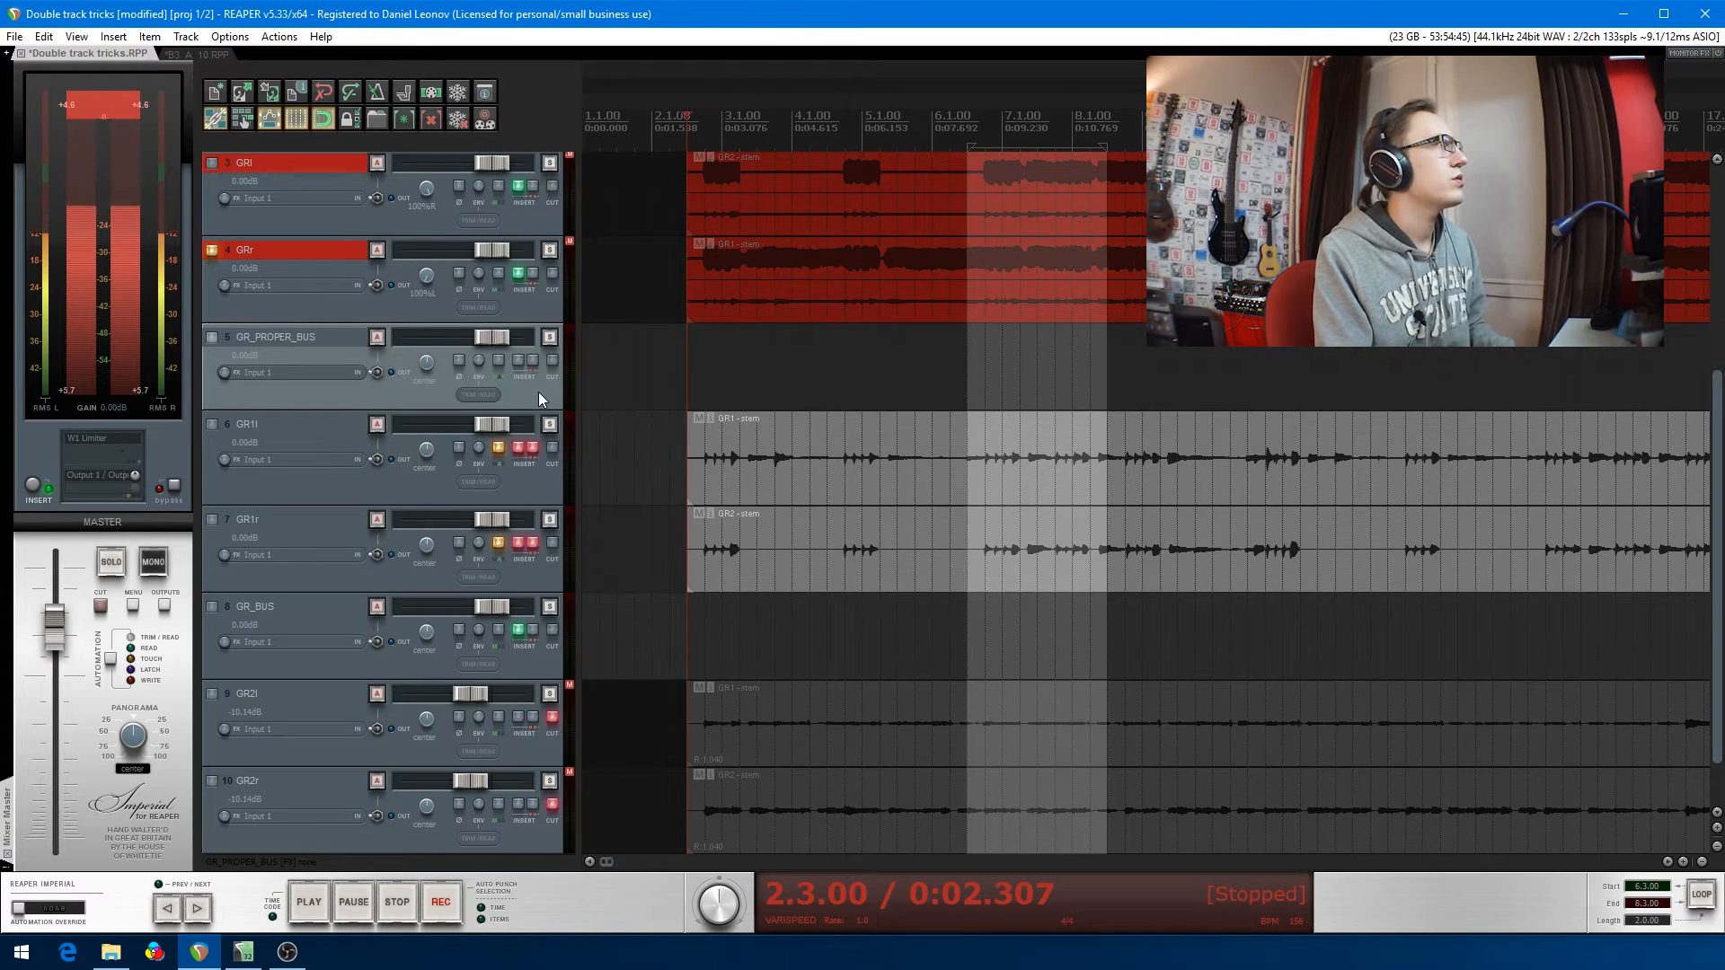
pyautogui.moveTo(537, 391)
pyautogui.mouseDown()
pyautogui.moveTo(525, 243)
pyautogui.moveTo(532, 385)
pyautogui.mouseUp()
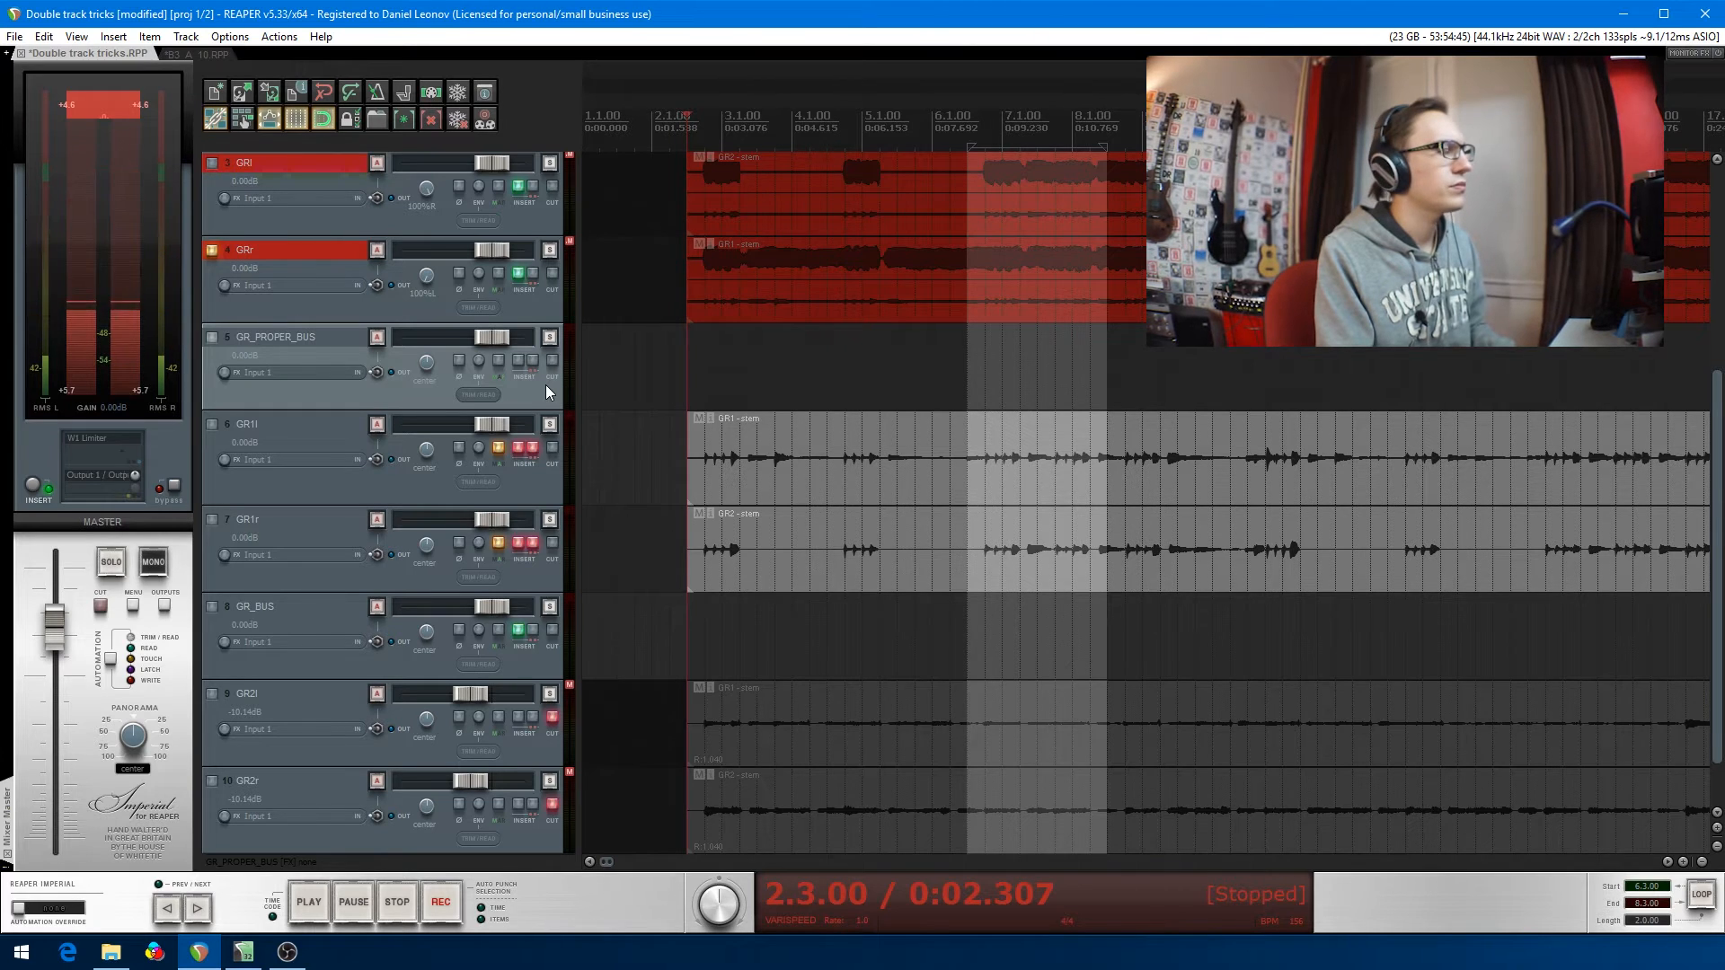
pyautogui.moveTo(546, 385); pyautogui.dragTo(520, 352)
pyautogui.click(536, 584)
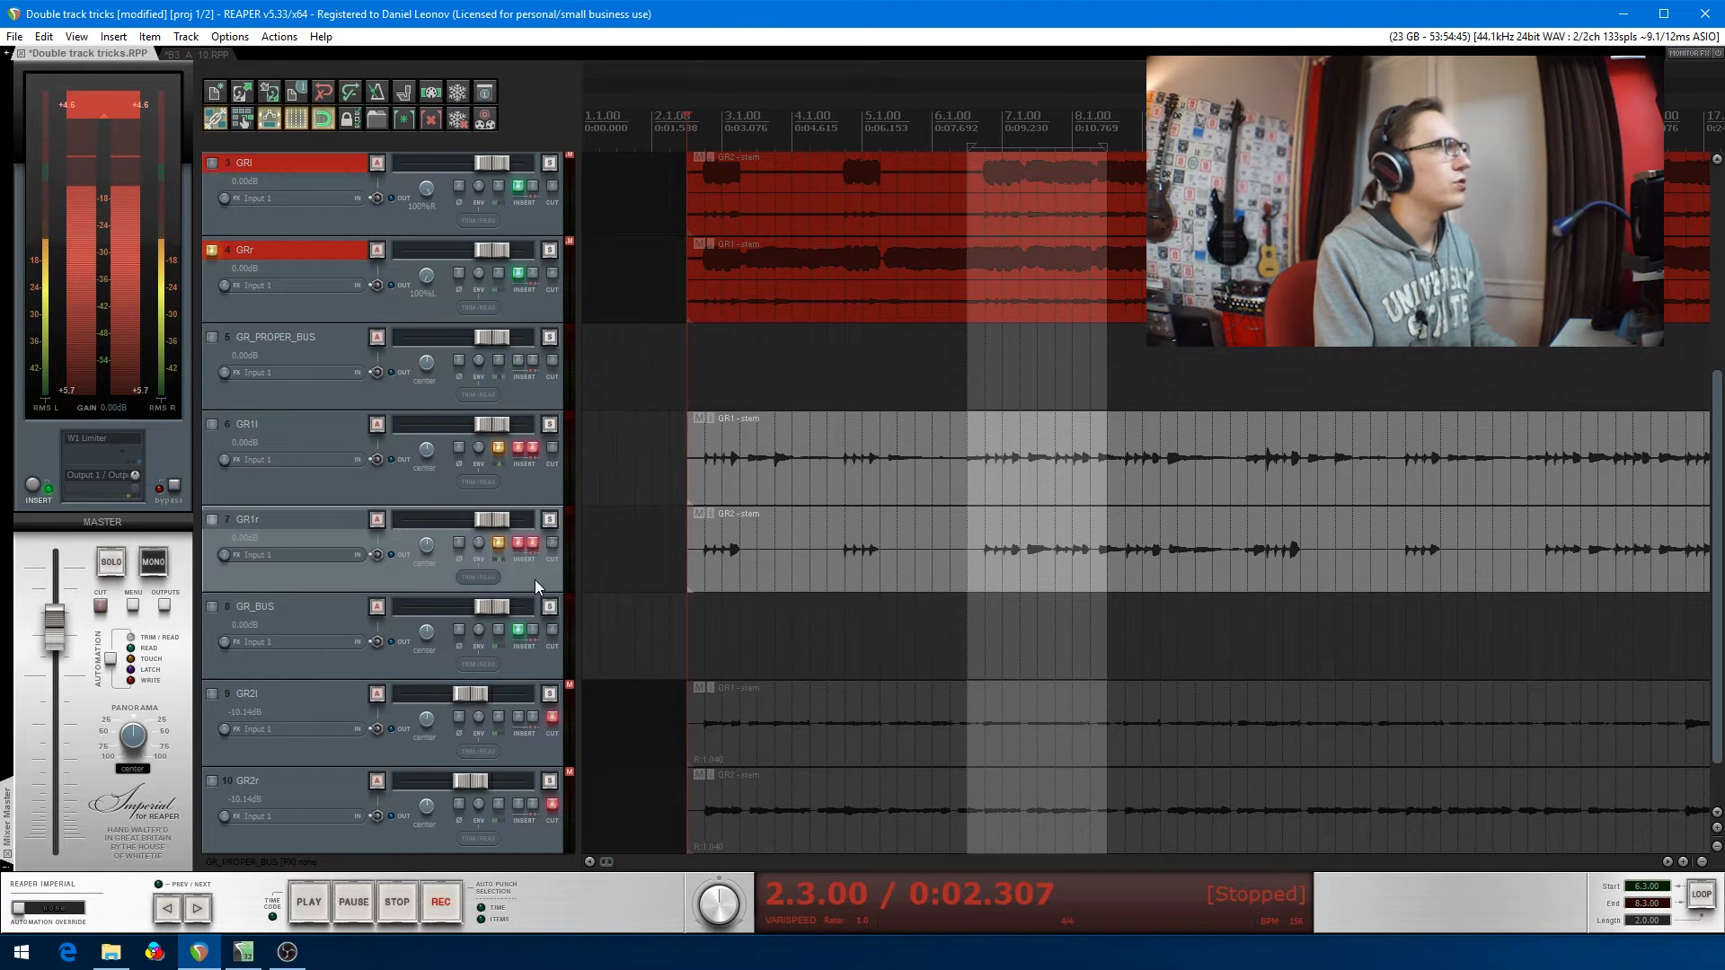
pyautogui.keyDown('ctrl'); pyautogui.click(493, 490); pyautogui.keyUp('ctrl')
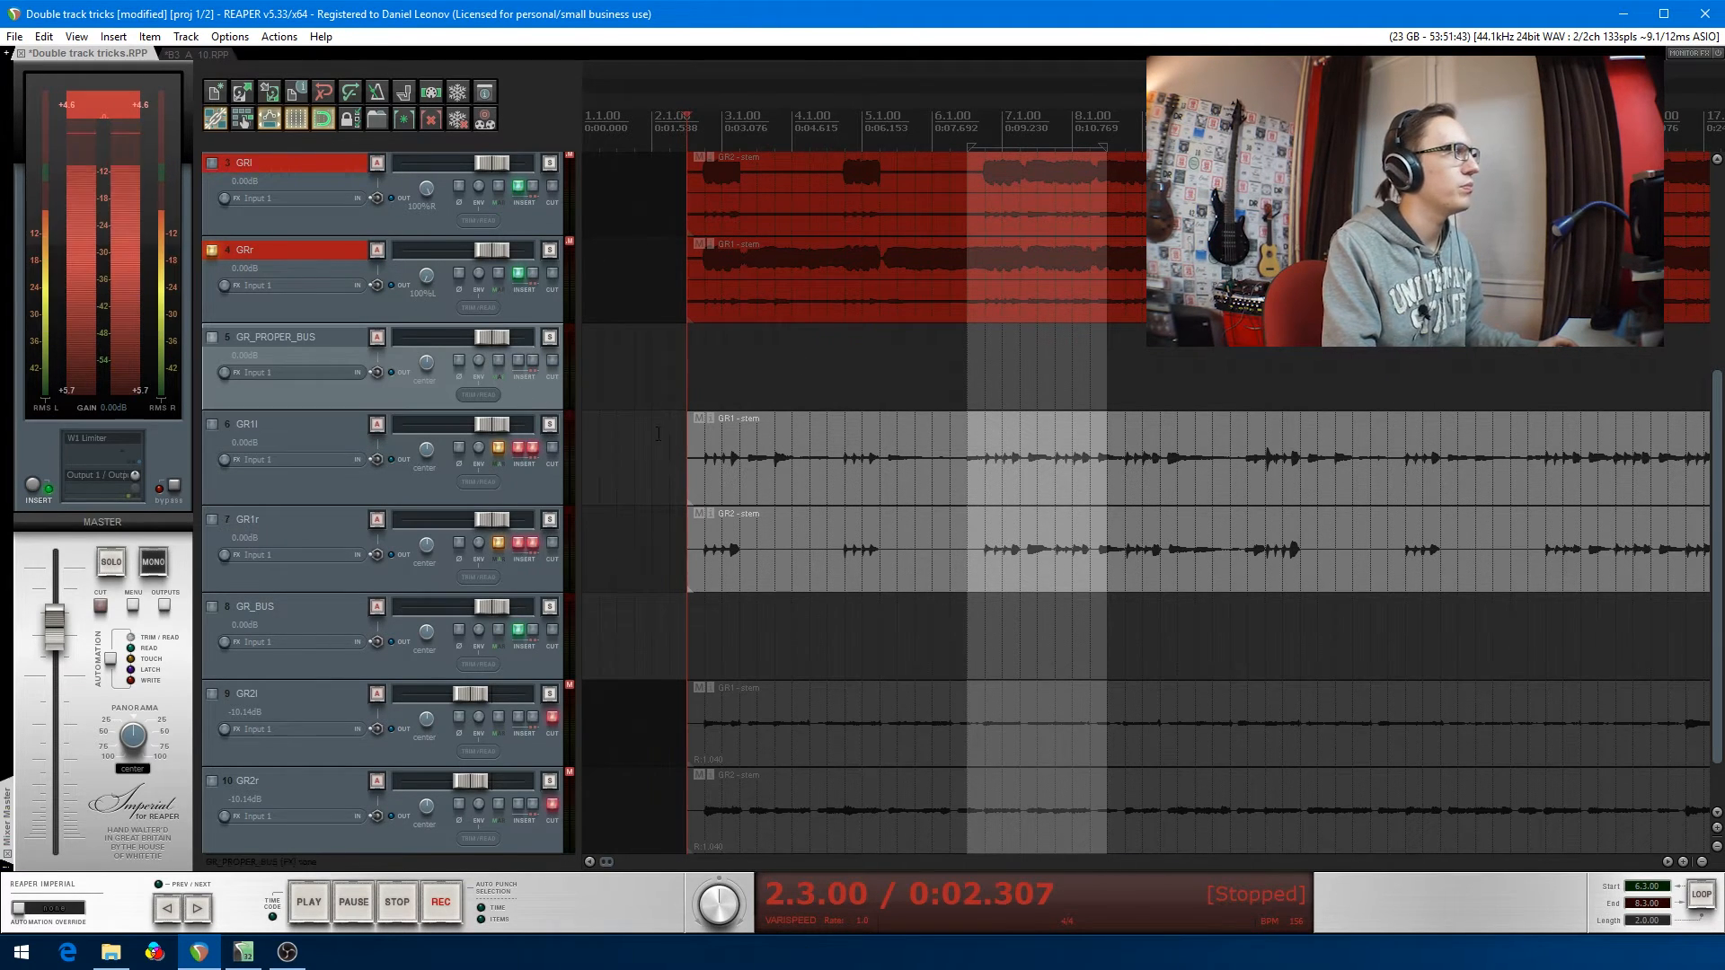
pyautogui.scroll(3, 539, 504)
pyautogui.moveTo(564, 610); pyautogui.dragTo(516, 270)
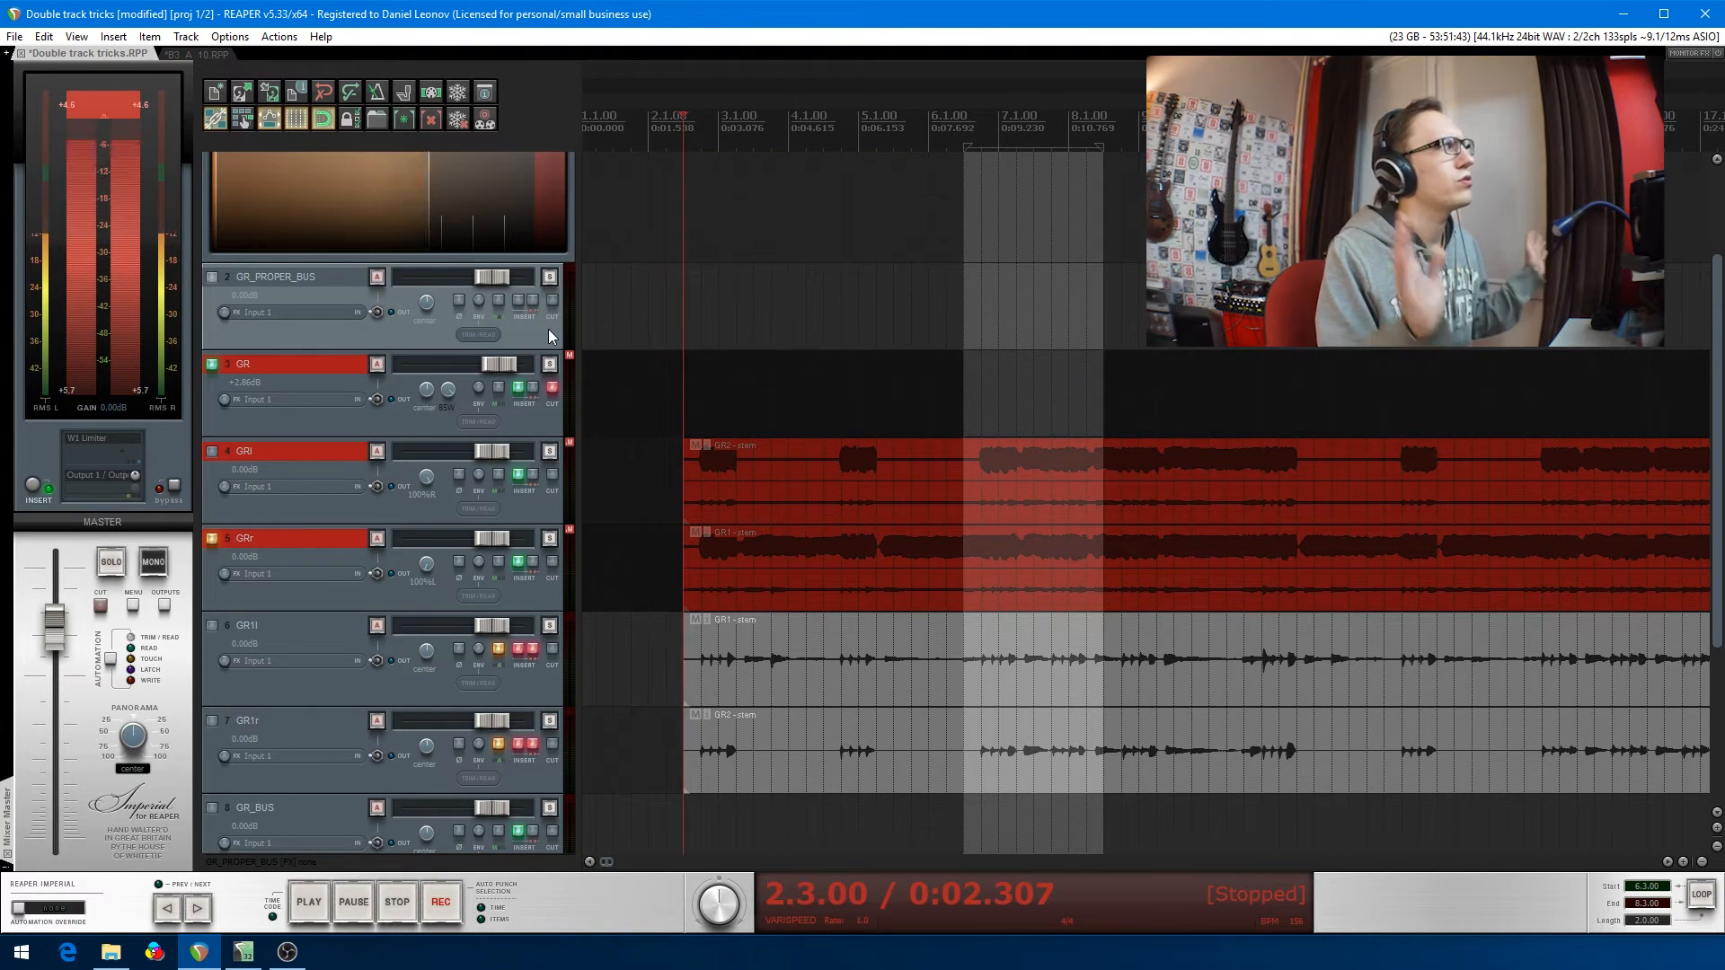
# - Move GR_PROPER_BUS down to the end of the track list, directly below GR1l and GR1r
pyautogui.moveTo(543, 329); pyautogui.dragTo(543, 596)
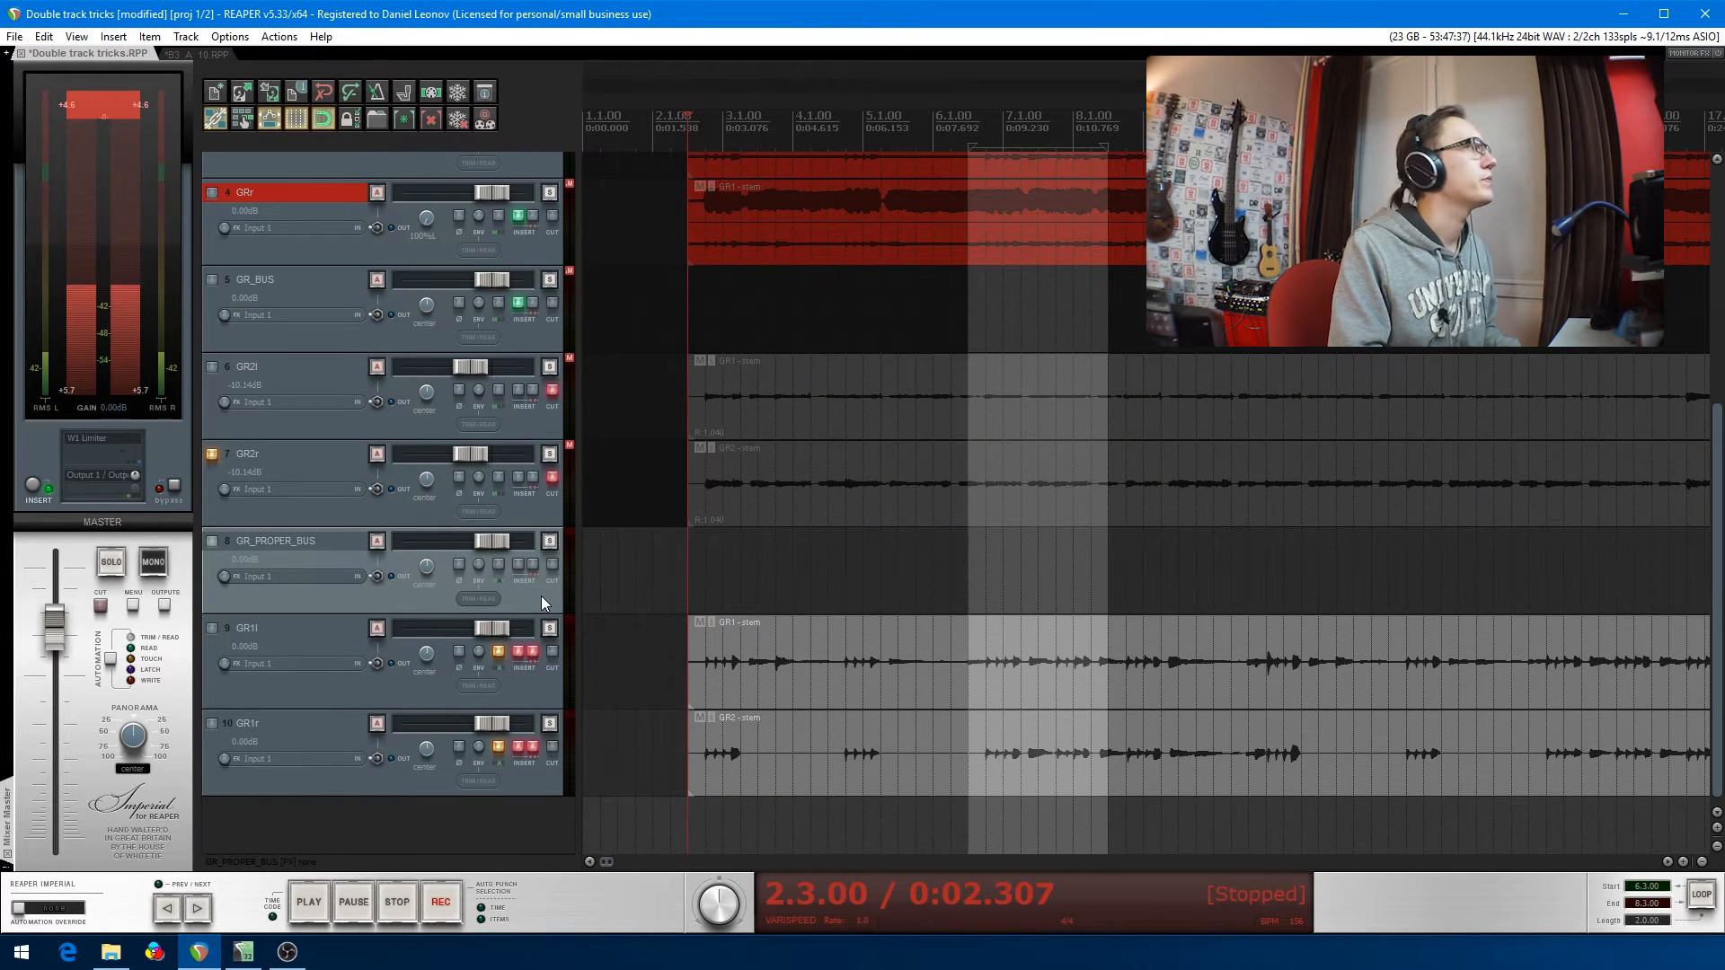
pyautogui.moveTo(541, 595); pyautogui.dragTo(433, 789)
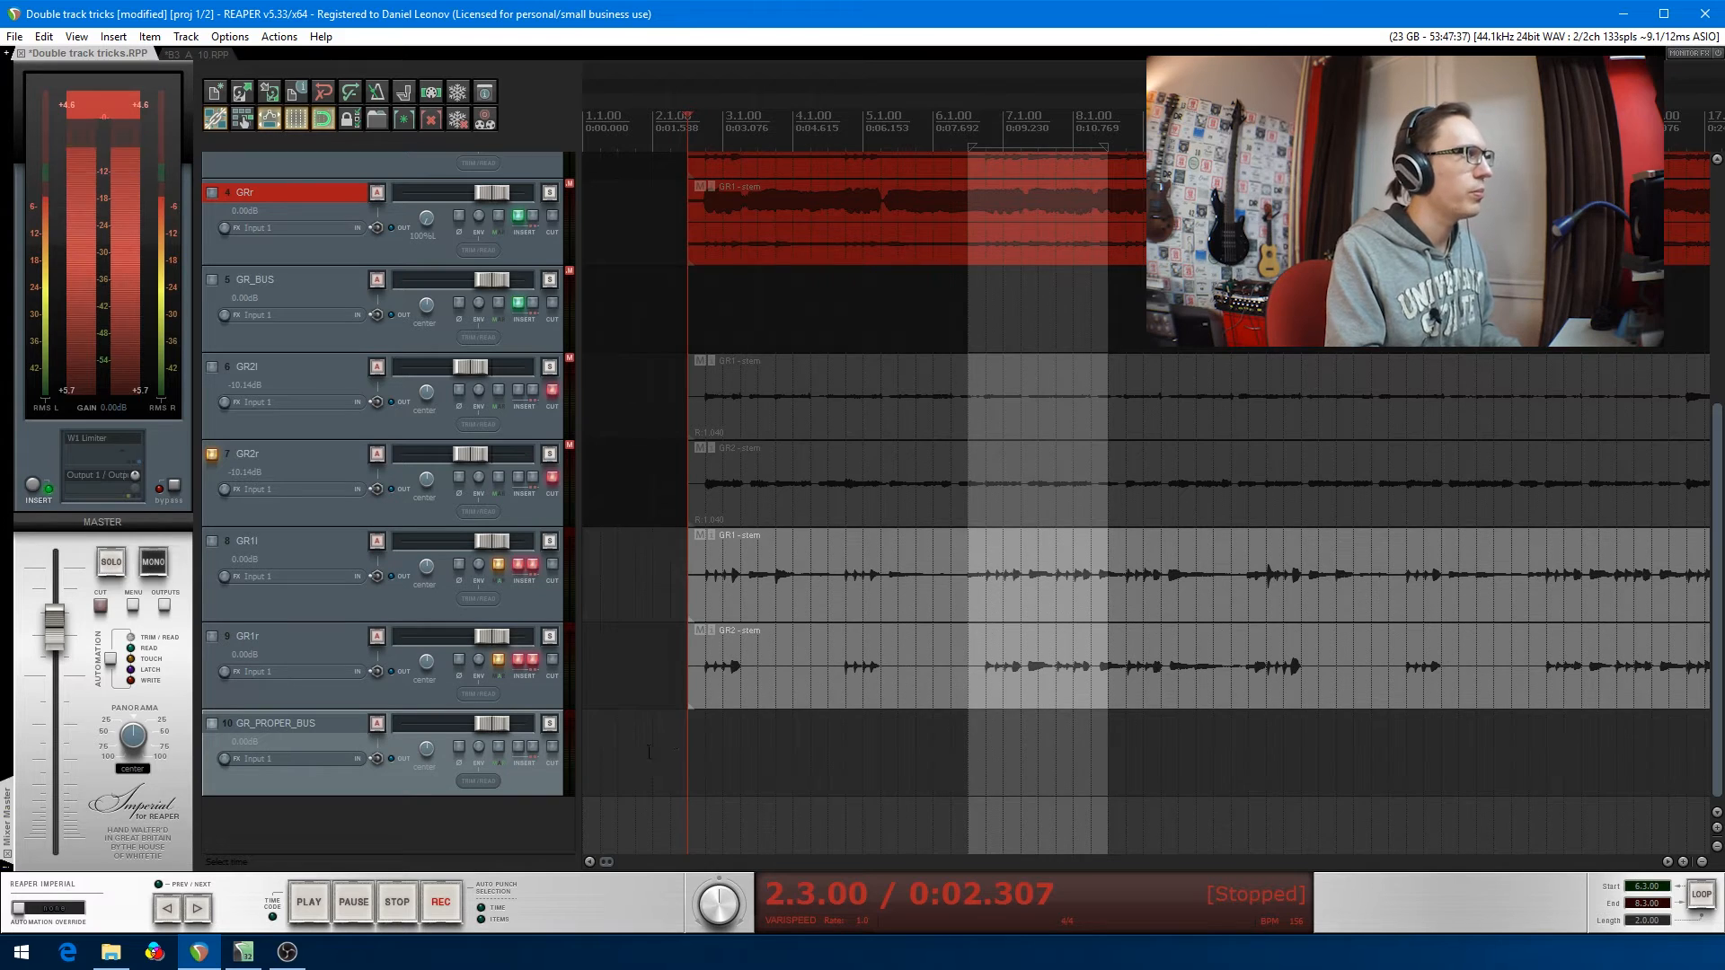
pyautogui.moveTo(554, 784); pyautogui.dragTo(515, 787)
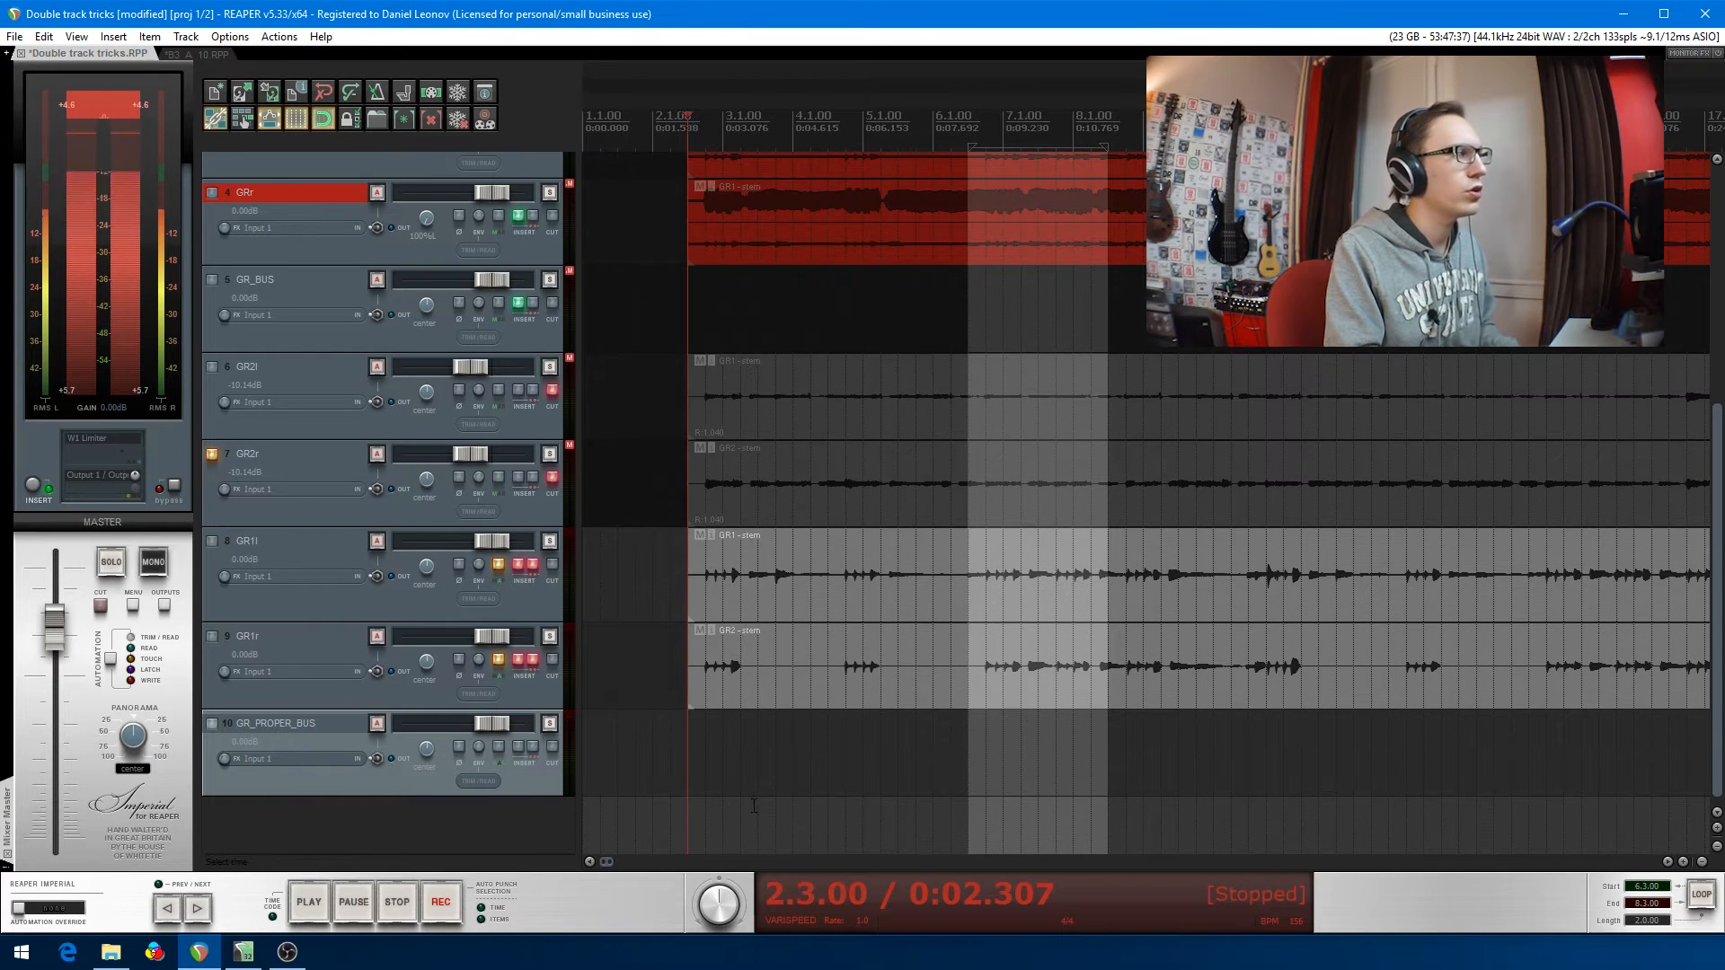
# - Play the guitars with GR_PROPER_BUS muted, and play them again with the bus unmuted
pyautogui.click(552, 747)
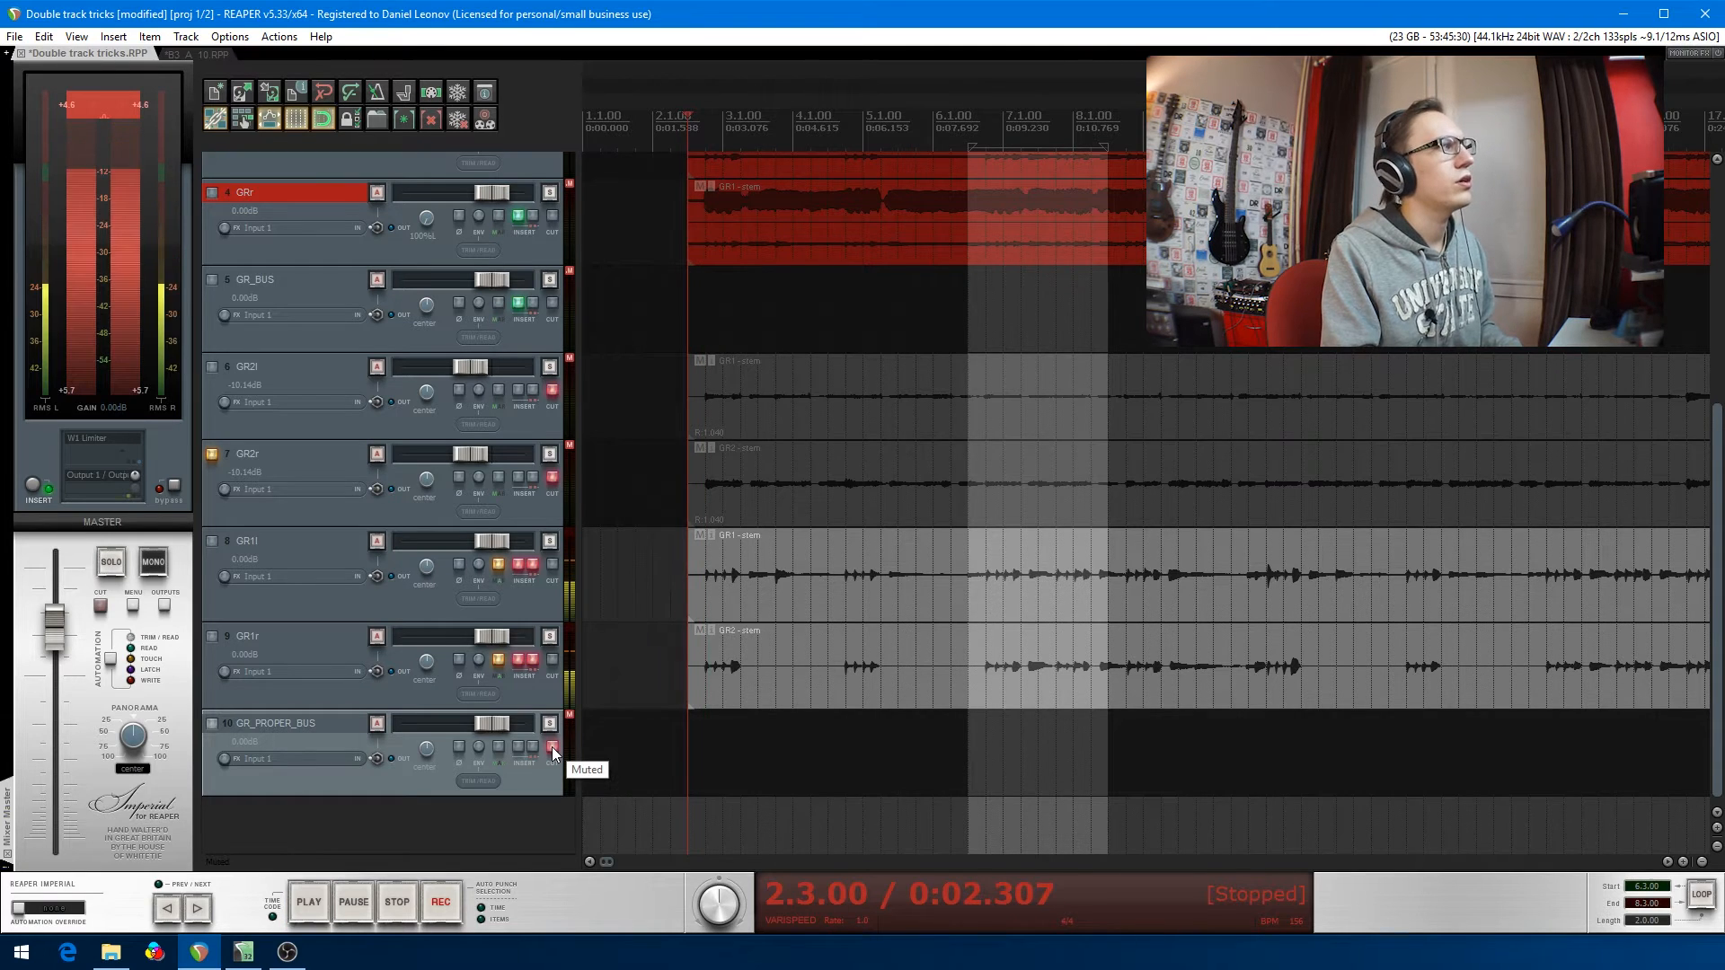
pyautogui.press('space')
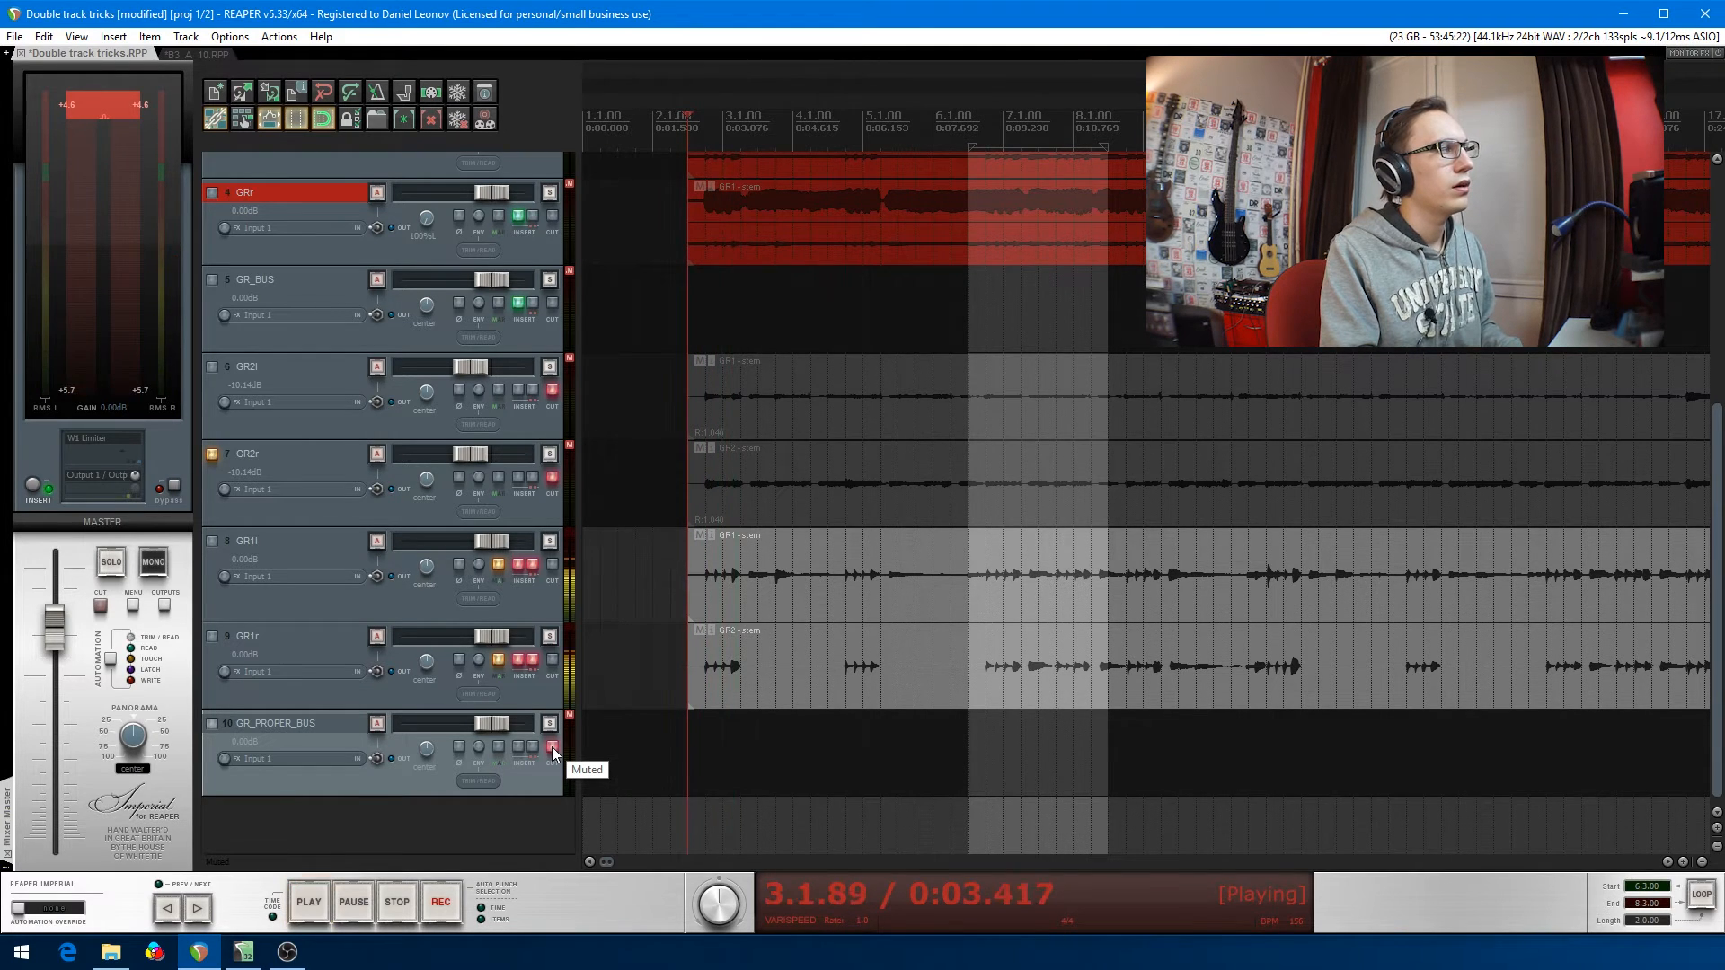
pyautogui.press('space')
pyautogui.click(551, 747)
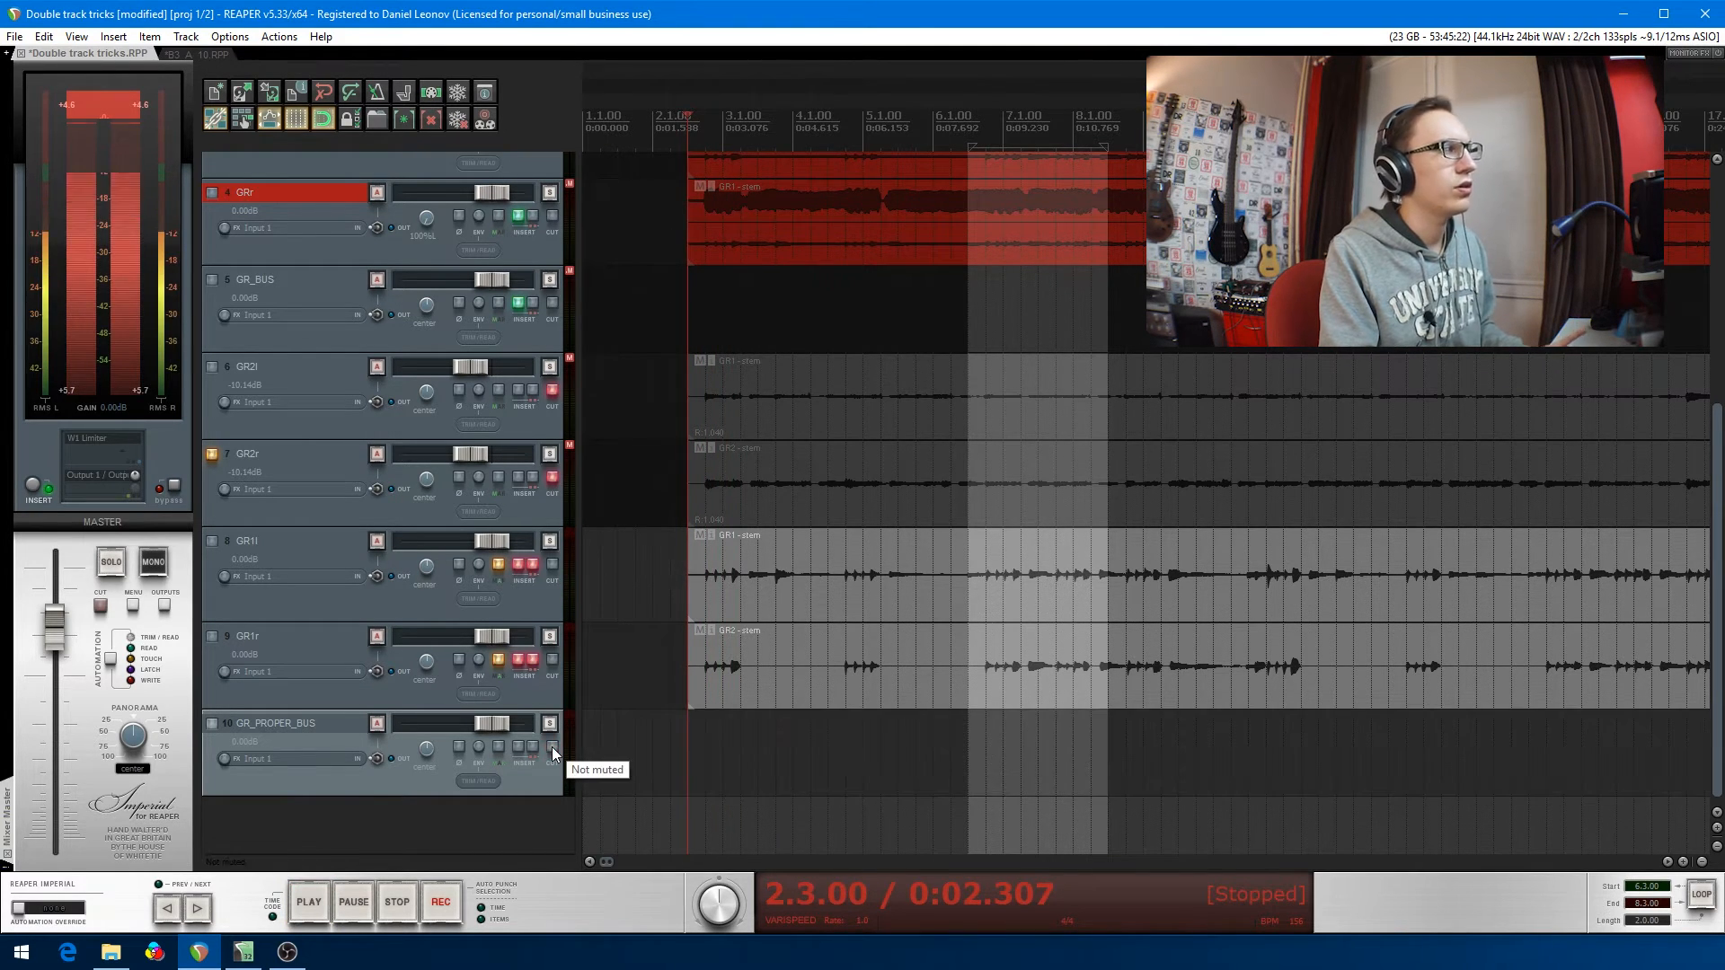
pyautogui.press('space')
pyautogui.press('space')
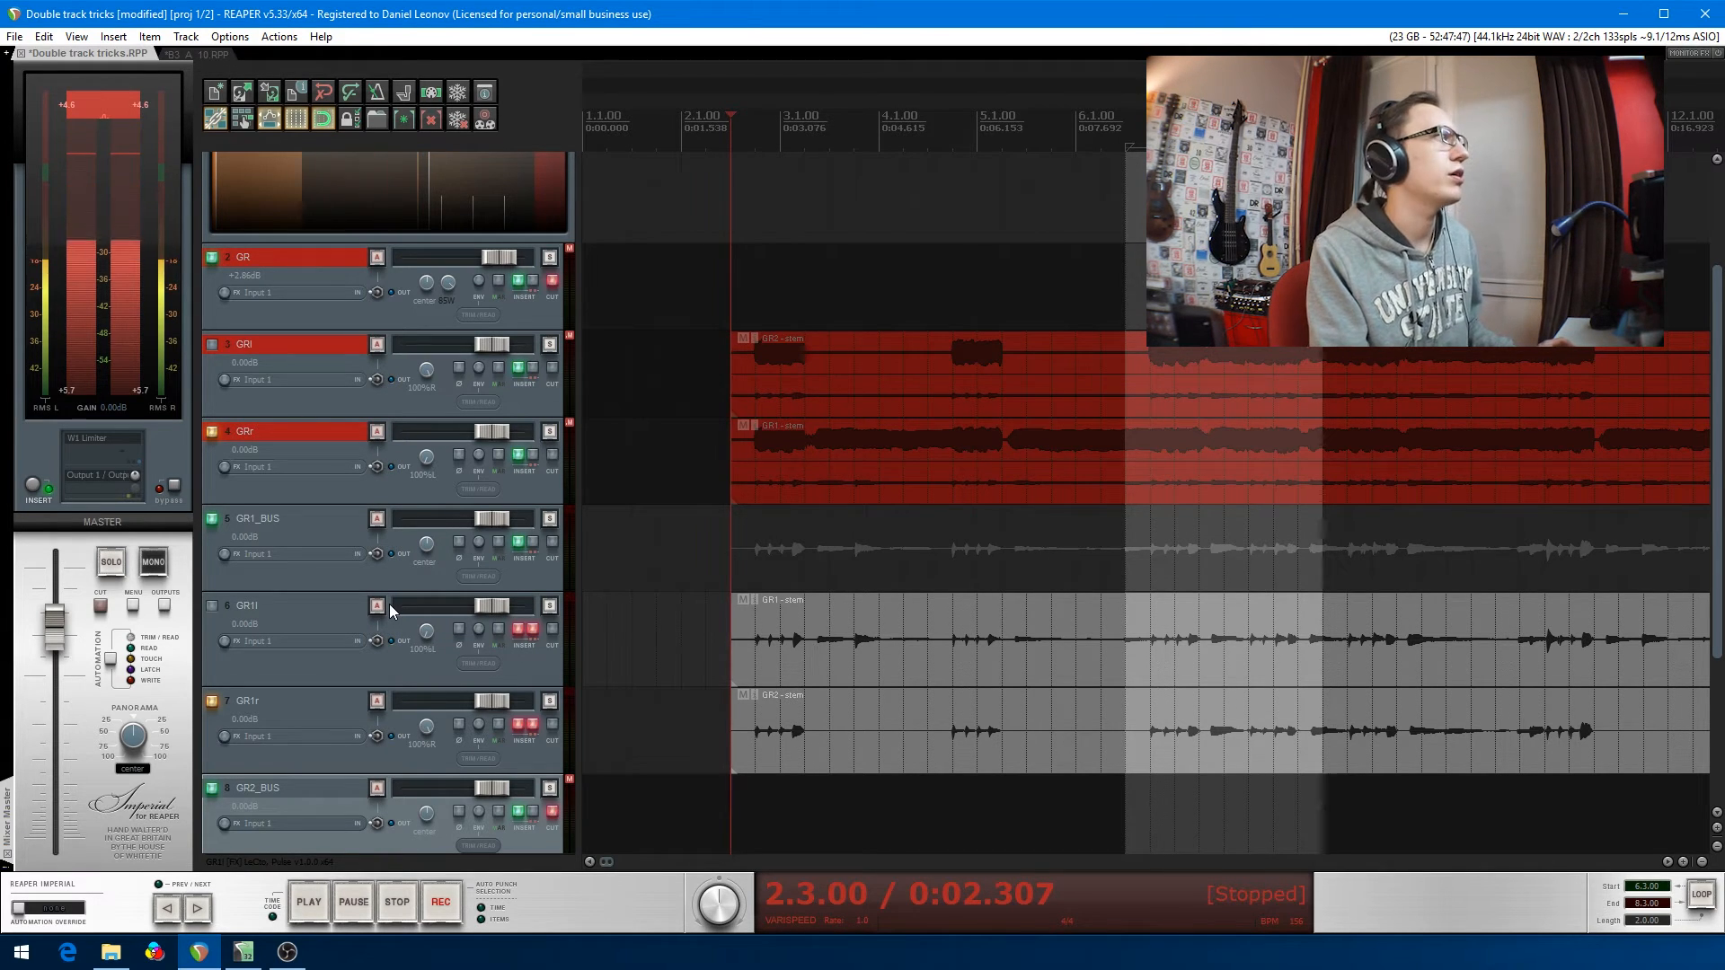
# - Narrow the guitar pair by panning GR1l to 61% left and GR1r to about 58% right
pyautogui.scroll(5, 429, 630)
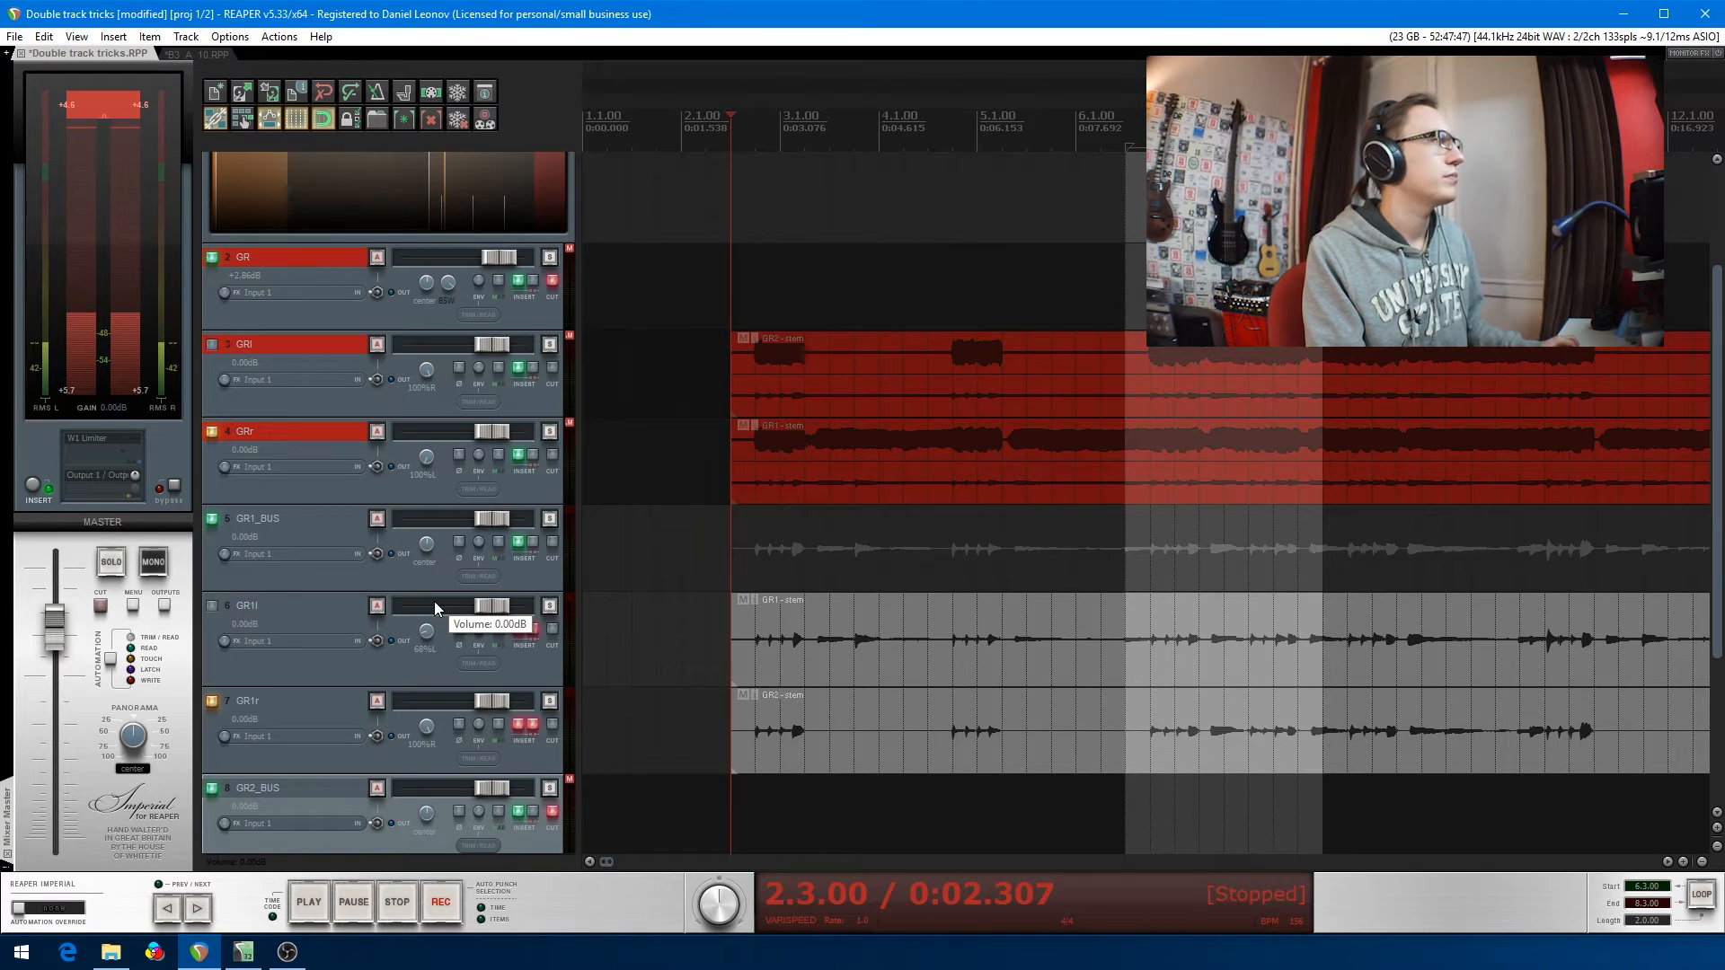
pyautogui.moveTo(427, 630); pyautogui.dragTo(428, 630)
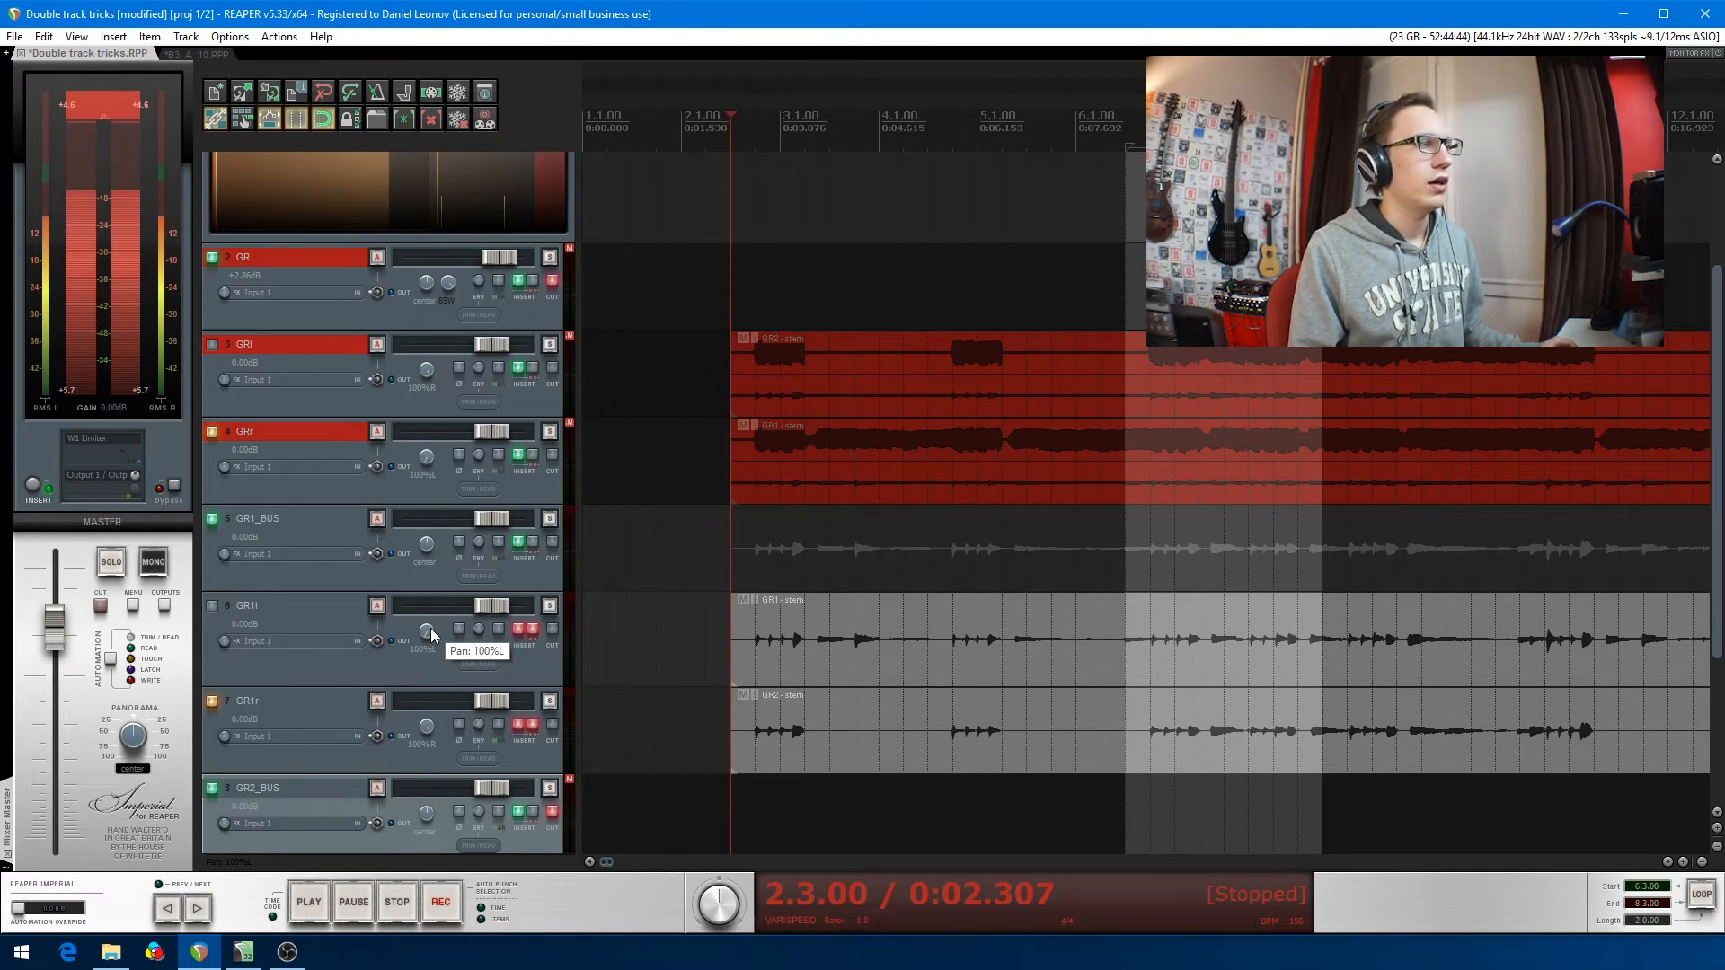
pyautogui.scroll(-3, 417, 623)
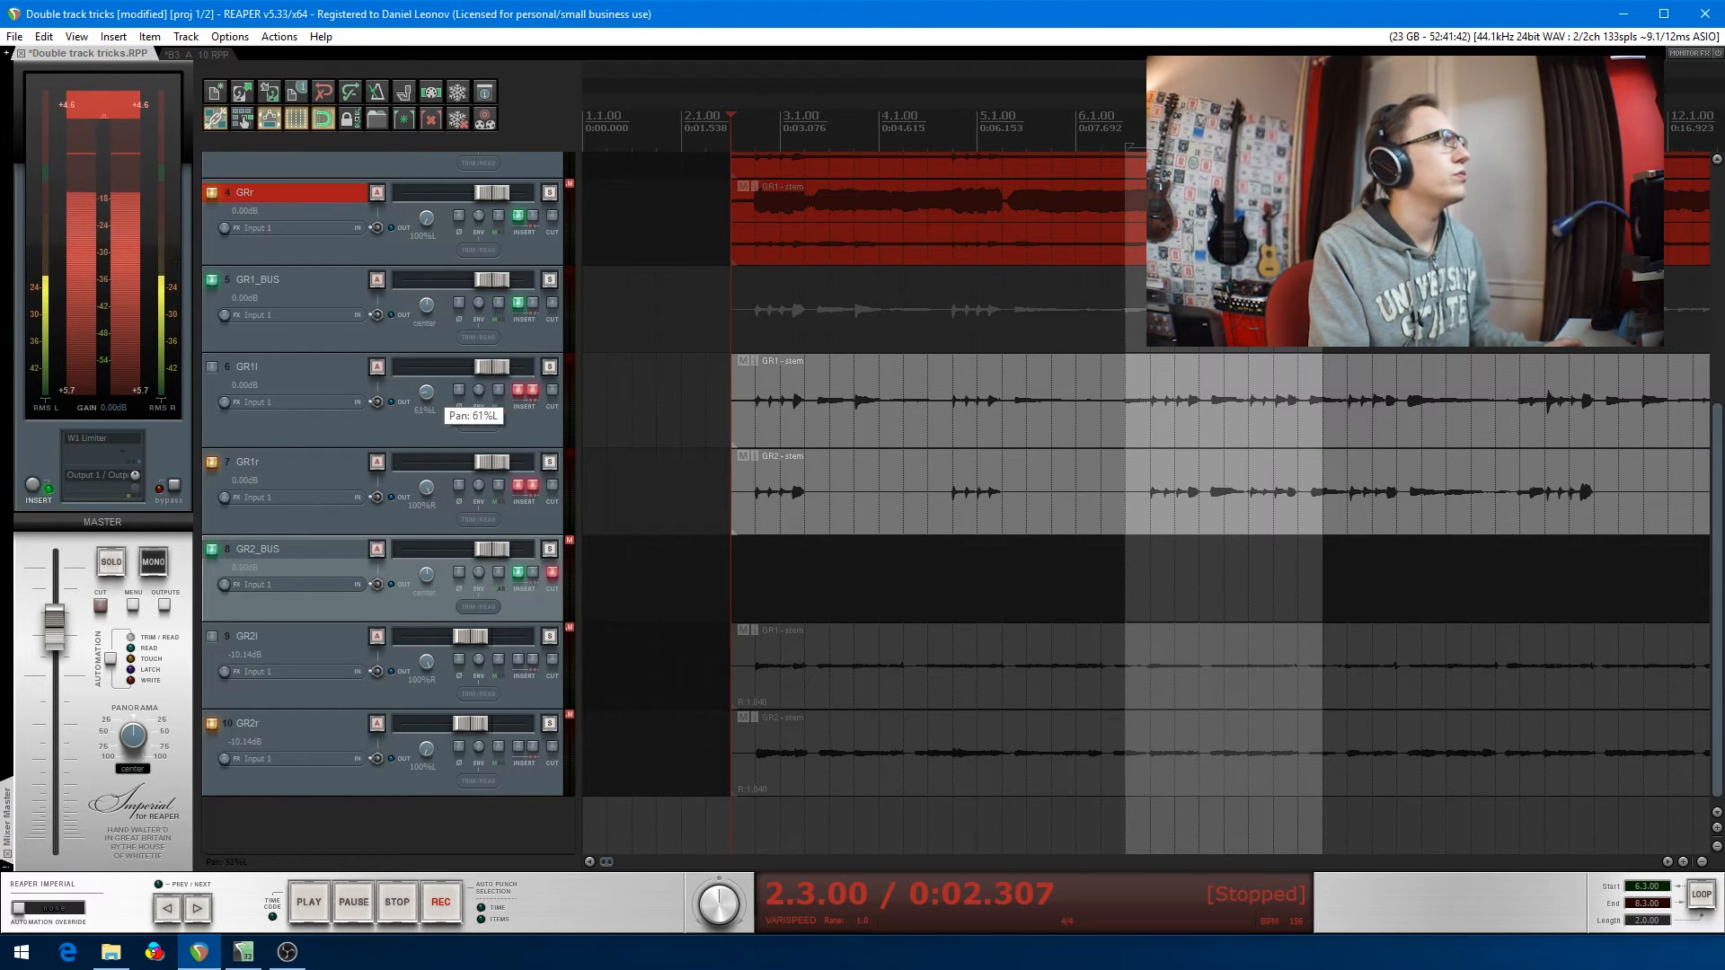
pyautogui.moveTo(432, 493); pyautogui.dragTo(427, 486)
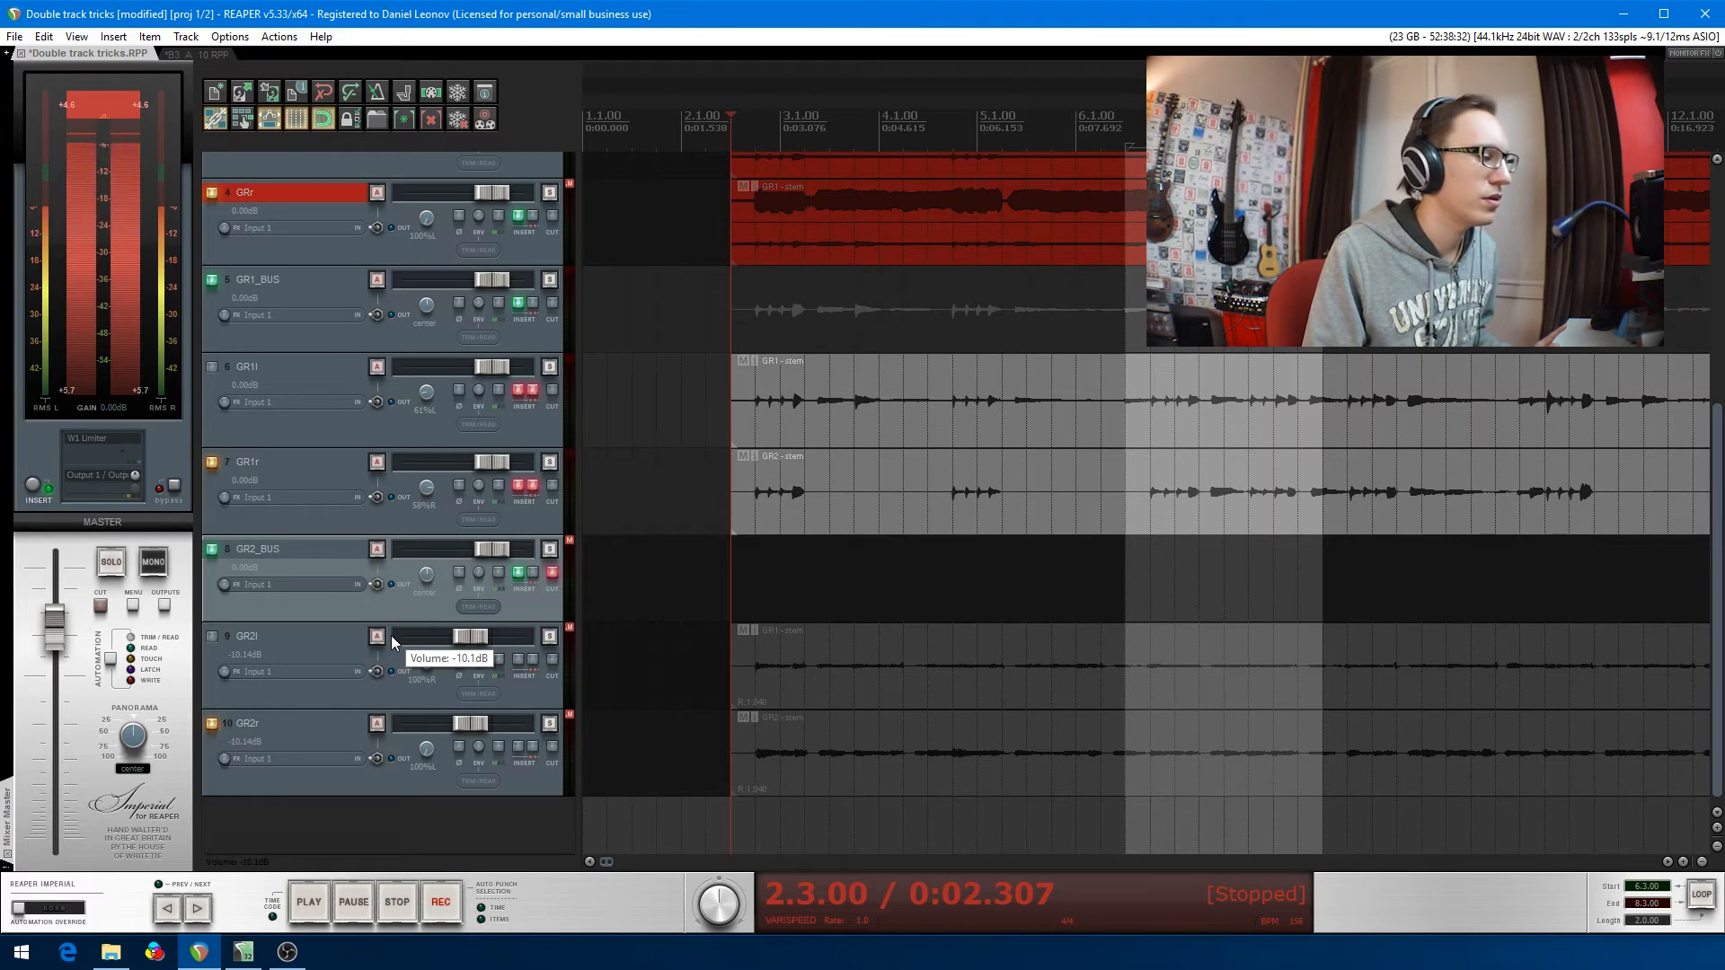
# - Pan the GR1_BUS track to 27% right
pyautogui.scroll(3, 749, 763)
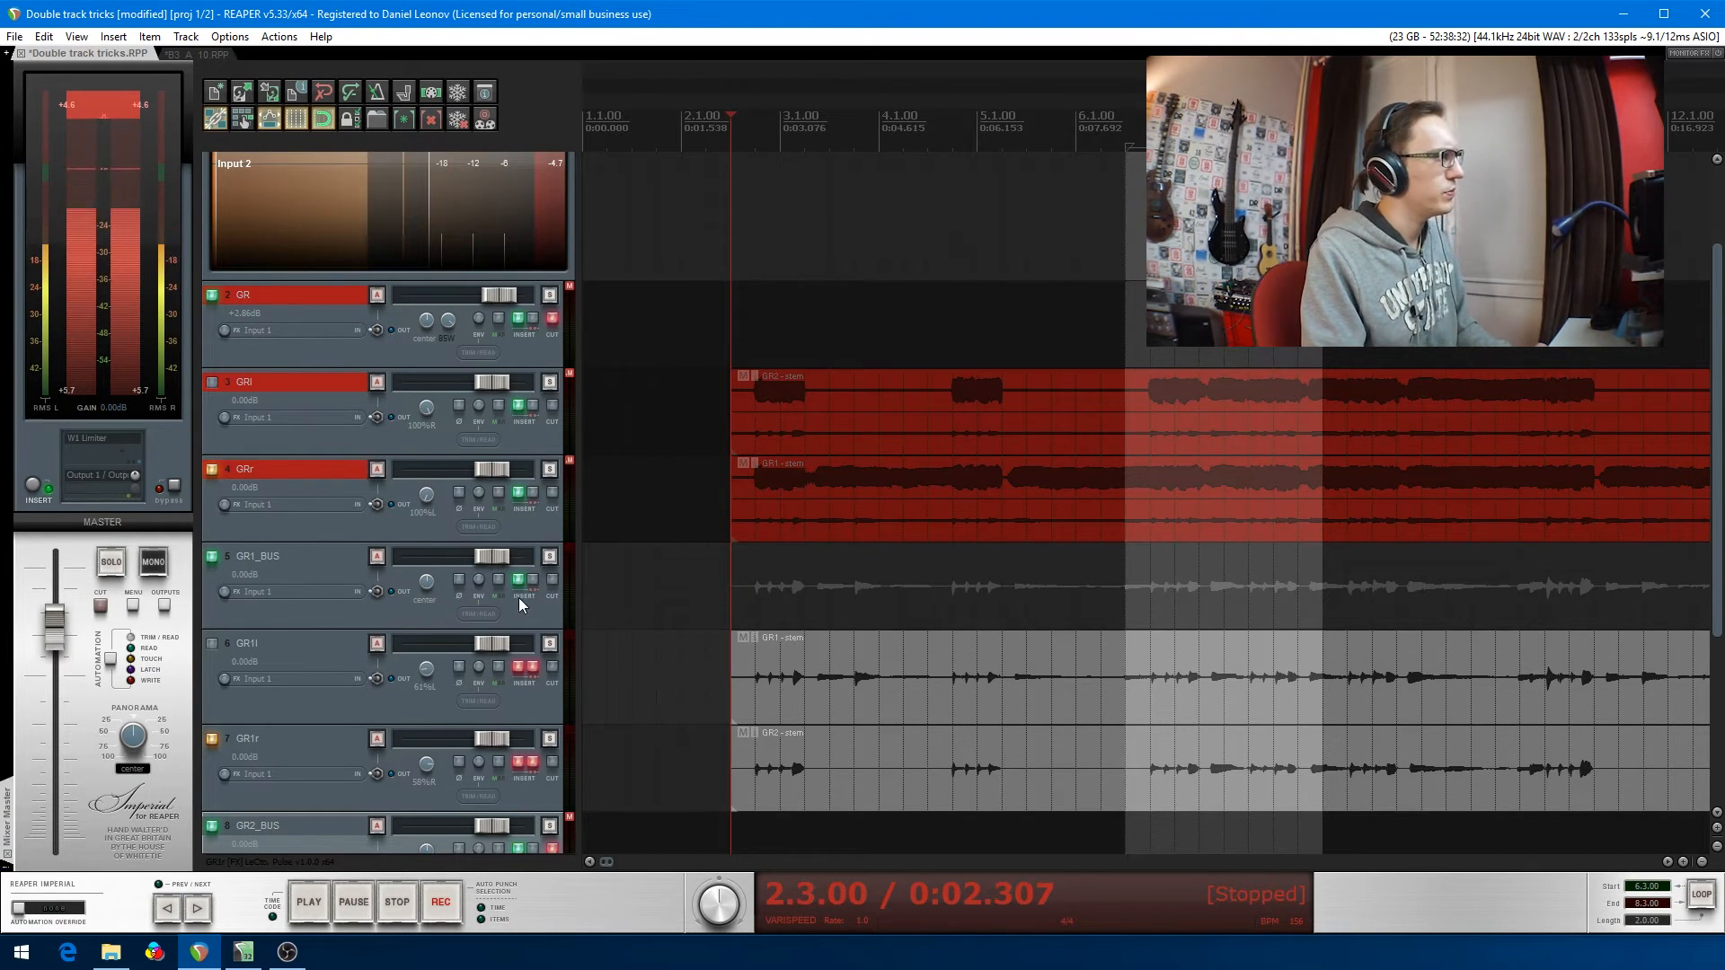
pyautogui.moveTo(428, 584)
pyautogui.mouseDown()
pyautogui.moveTo(427, 606)
pyautogui.moveTo(431, 593)
pyautogui.mouseUp()
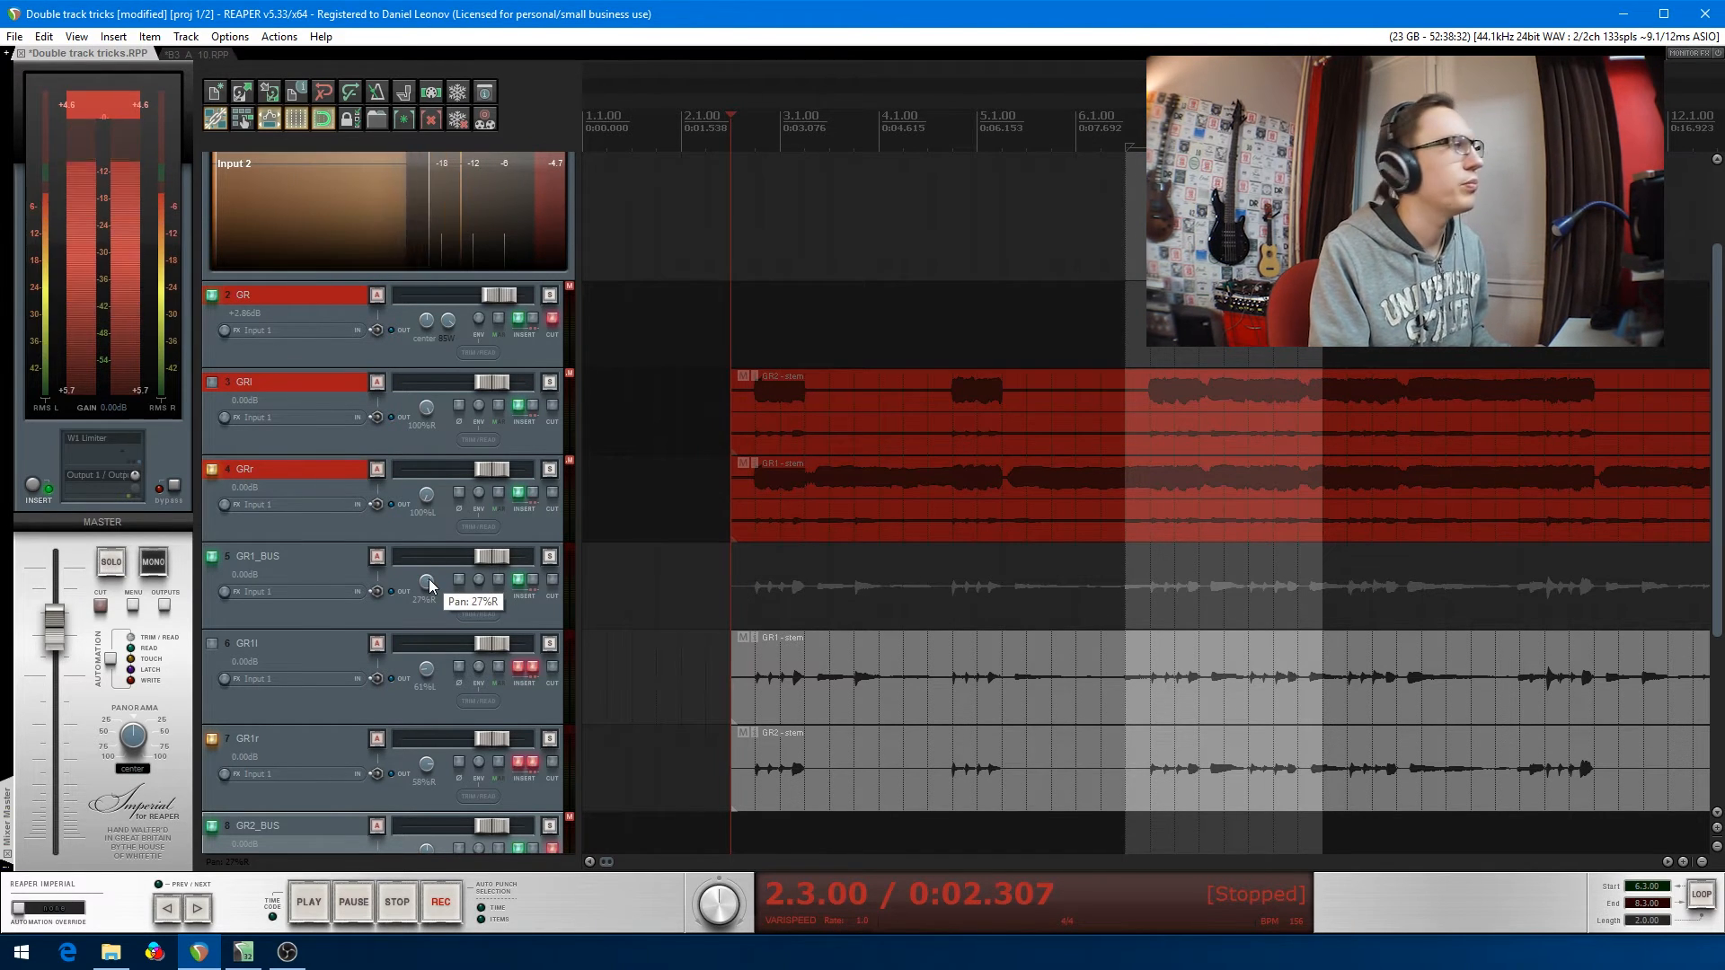
# - Change the pan mode of the GR1_BUS track to Stereo pan
pyautogui.rightClick(428, 580)
pyautogui.click(557, 706)
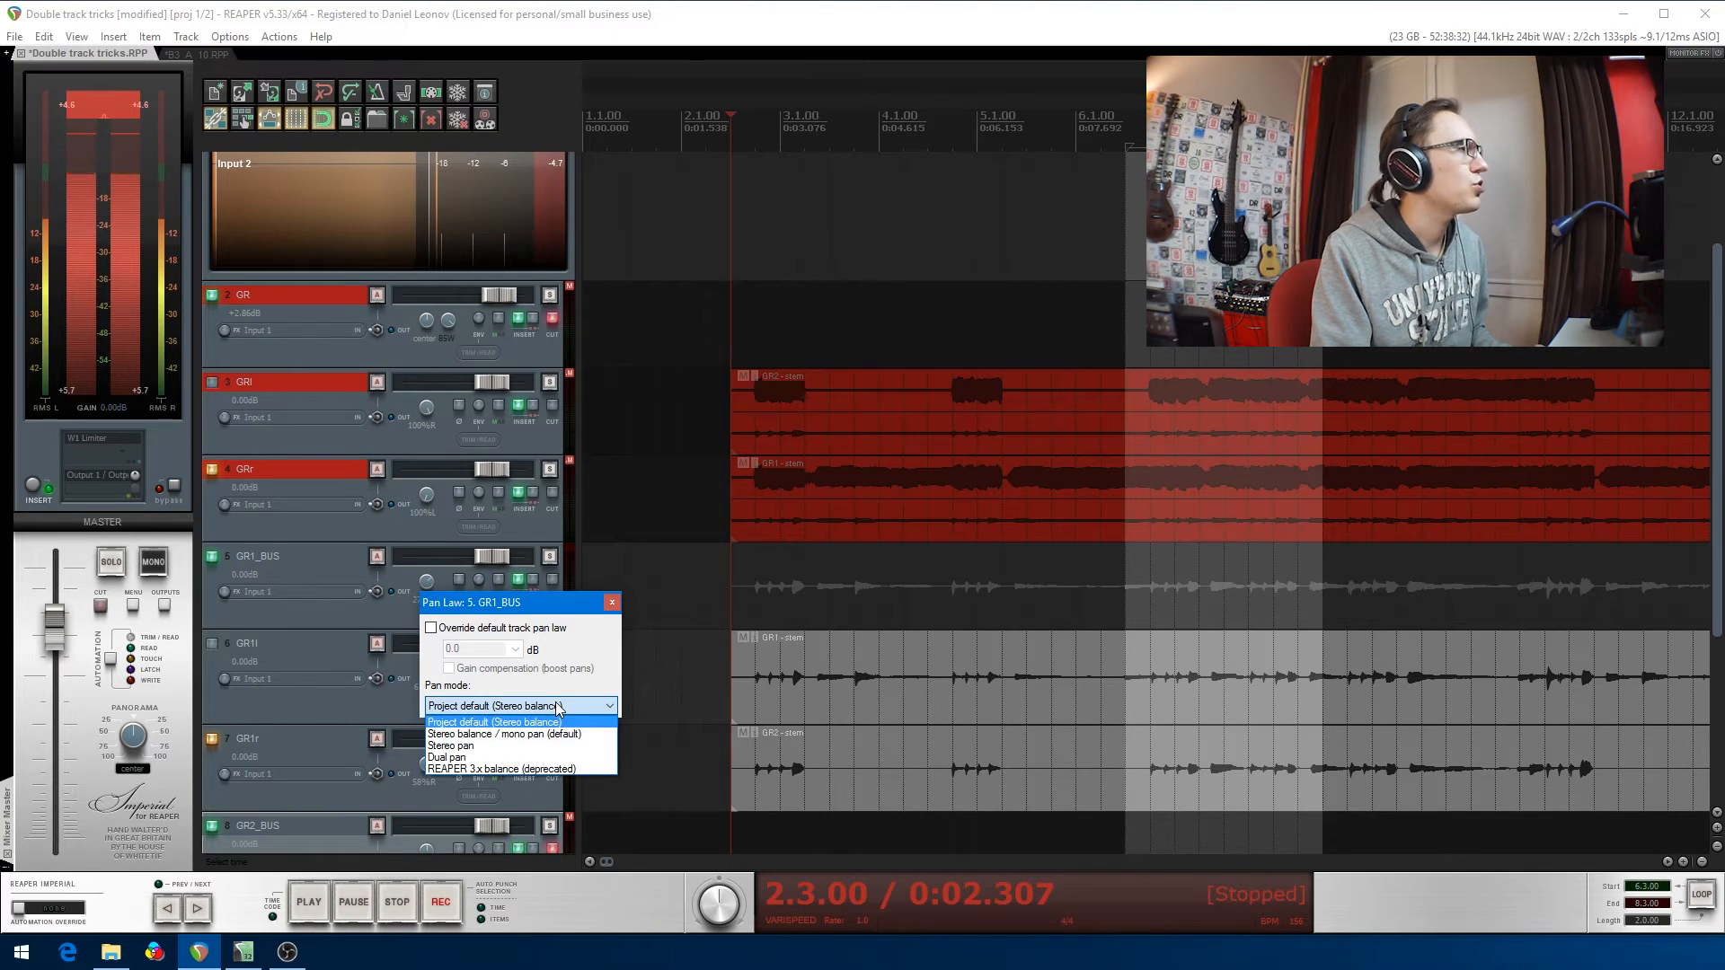
pyautogui.click(509, 749)
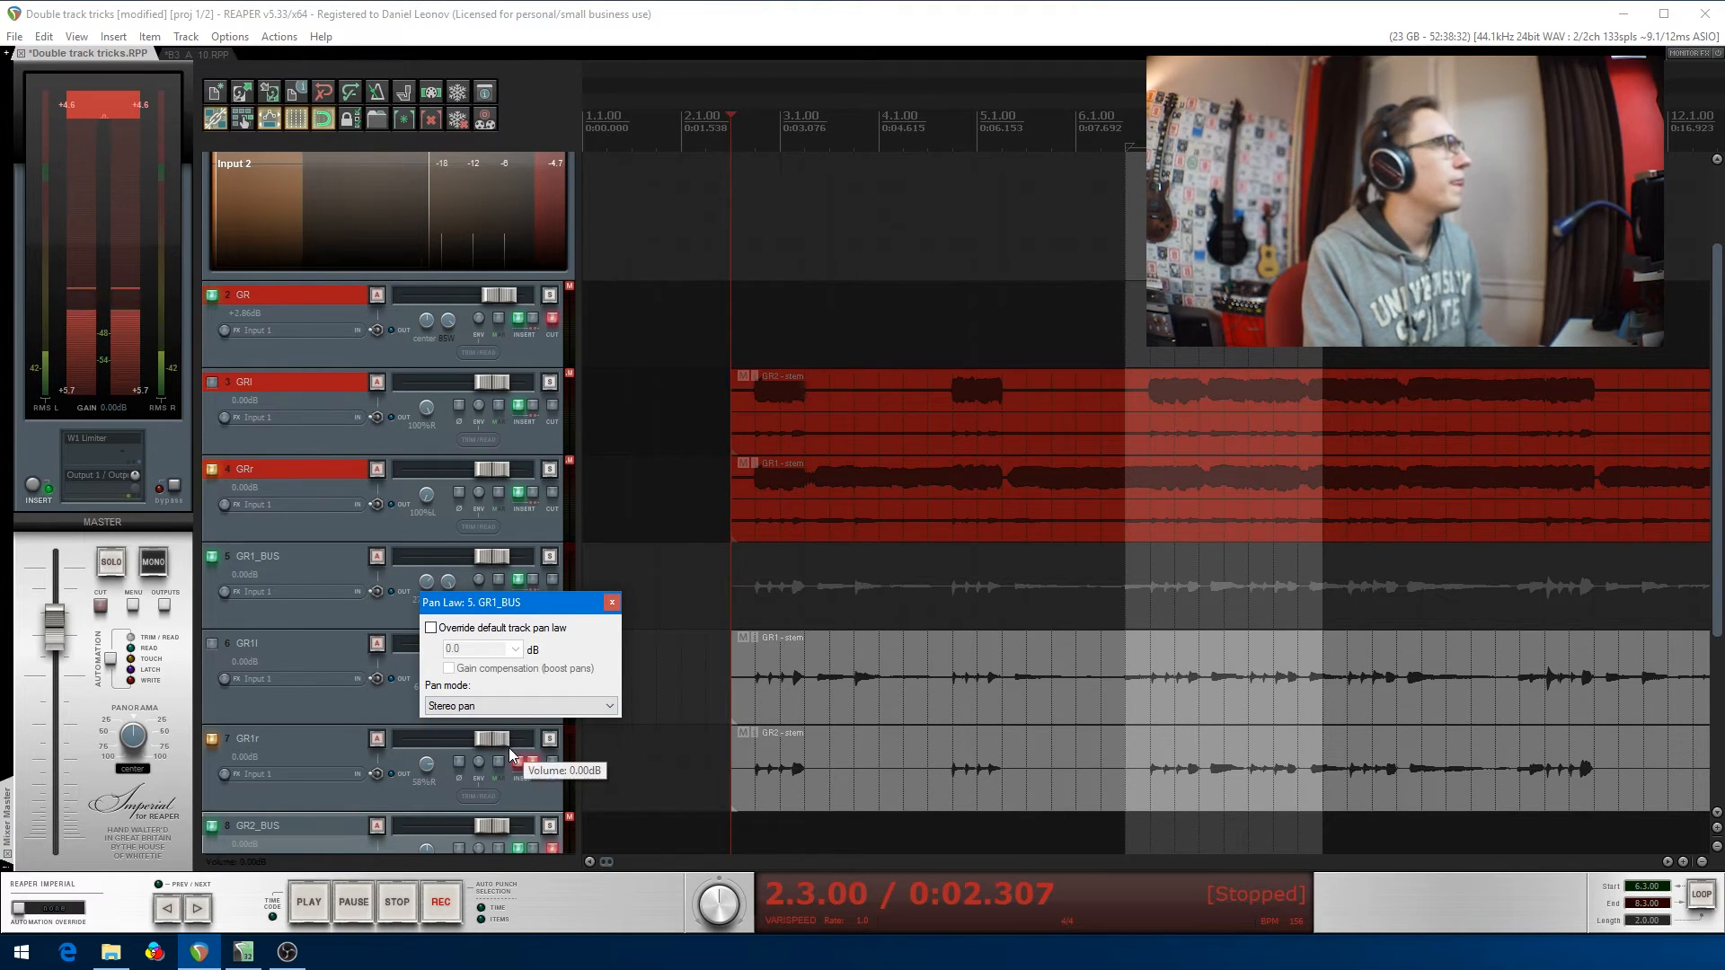
pyautogui.click(612, 602)
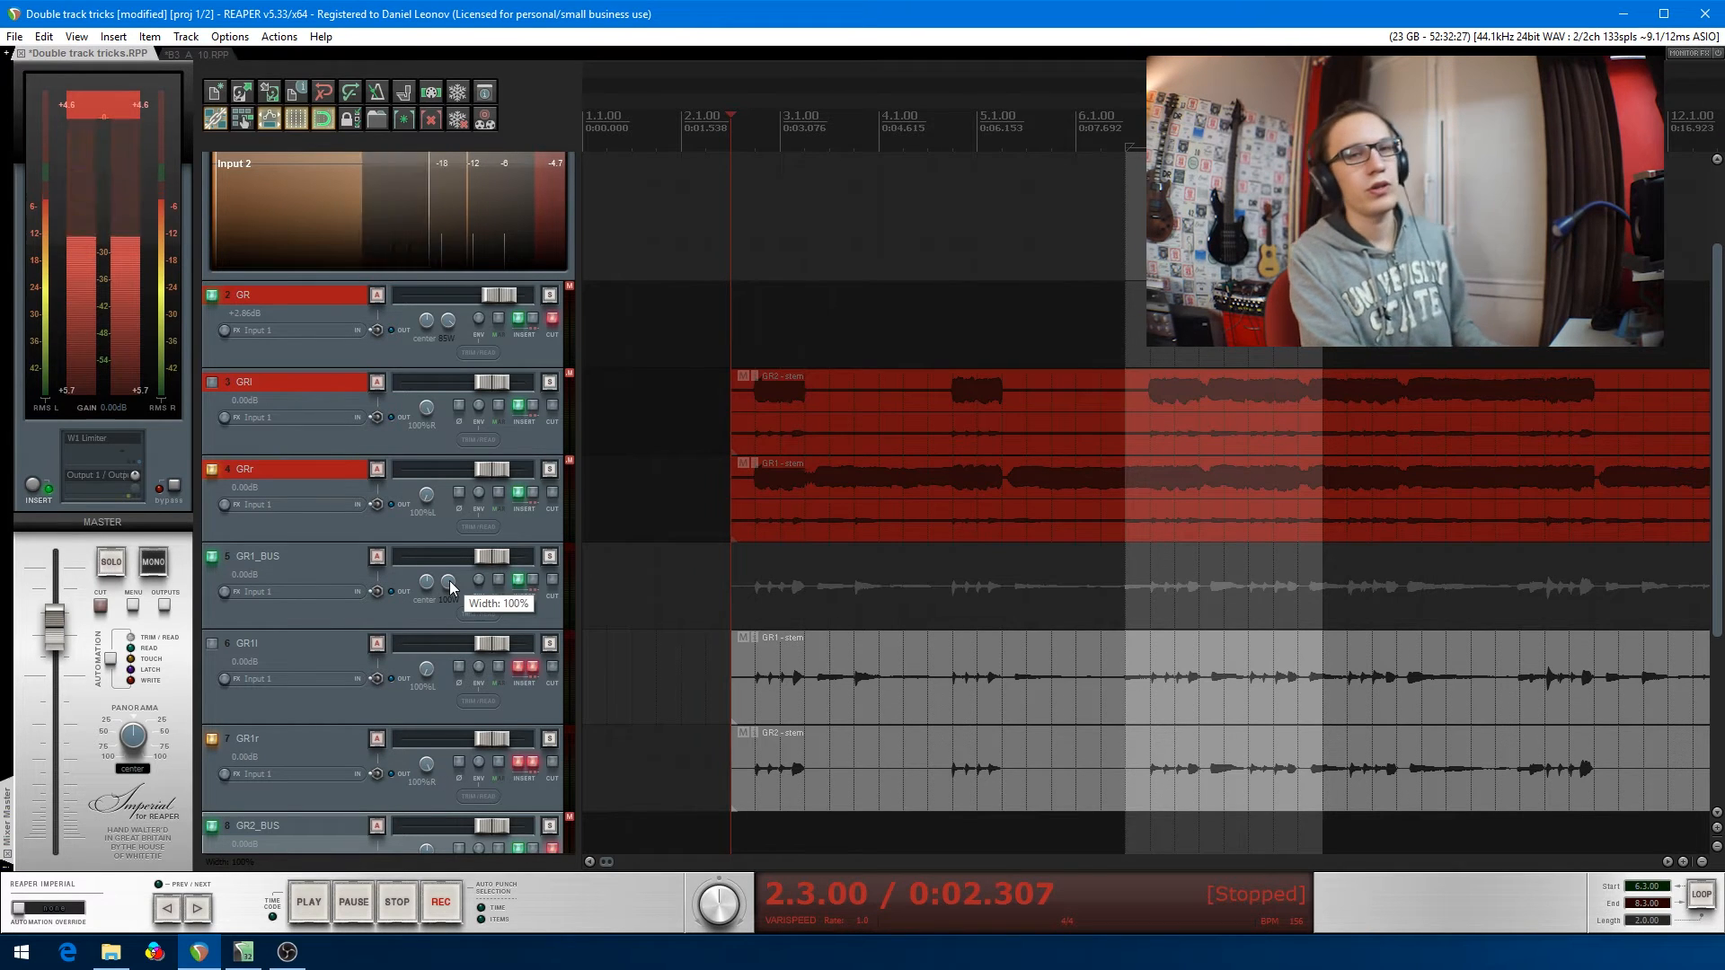
pyautogui.click(433, 710)
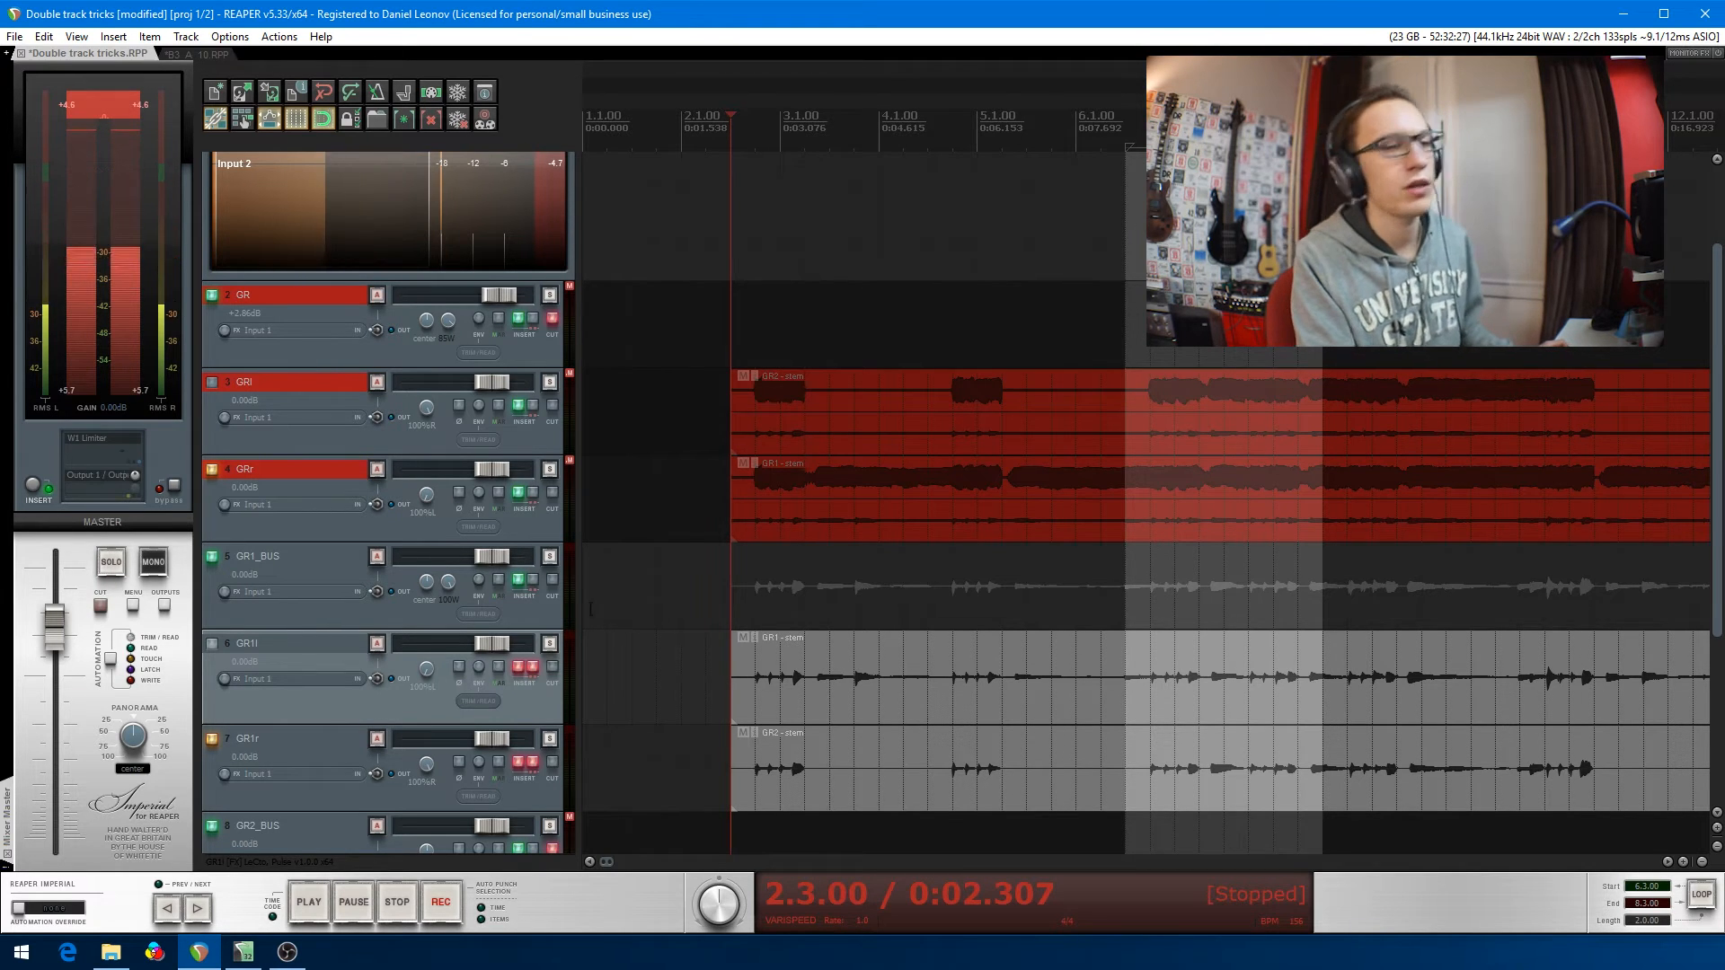
# - Dip the GR1_BUS width to 97%, restore it to 100%, and pan GR1l and GR1r back out to nearly full left and right
pyautogui.moveTo(451, 581); pyautogui.dragTo(451, 611)
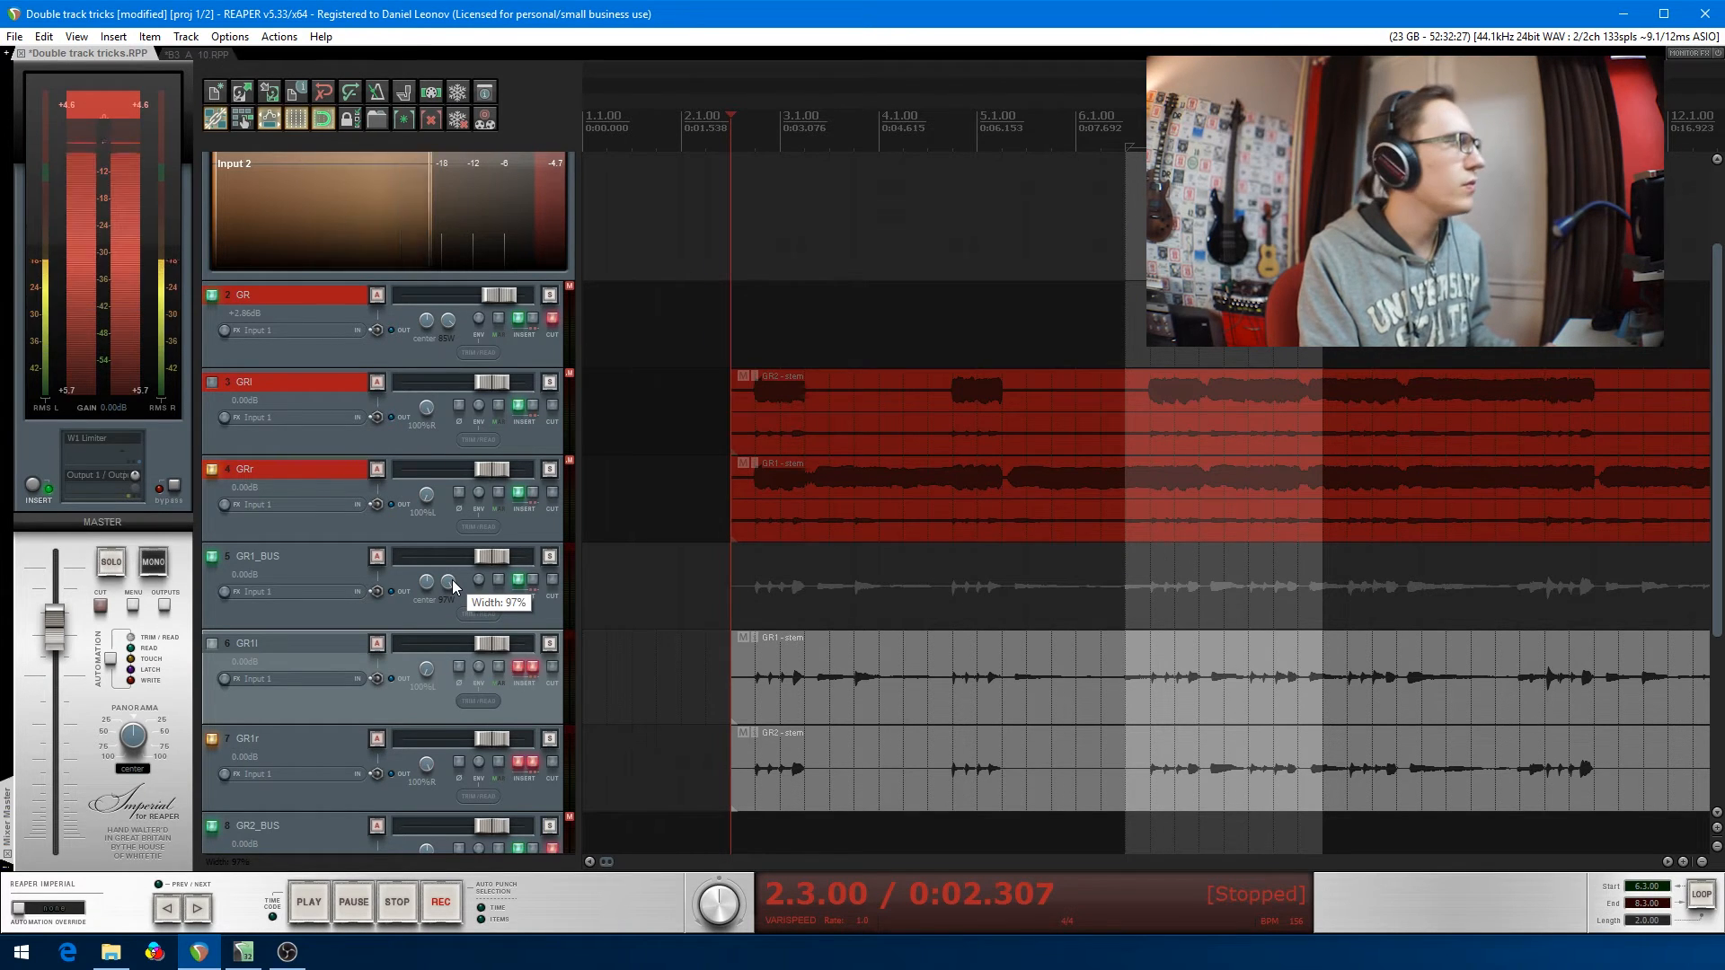
pyautogui.moveTo(448, 581); pyautogui.dragTo(448, 530)
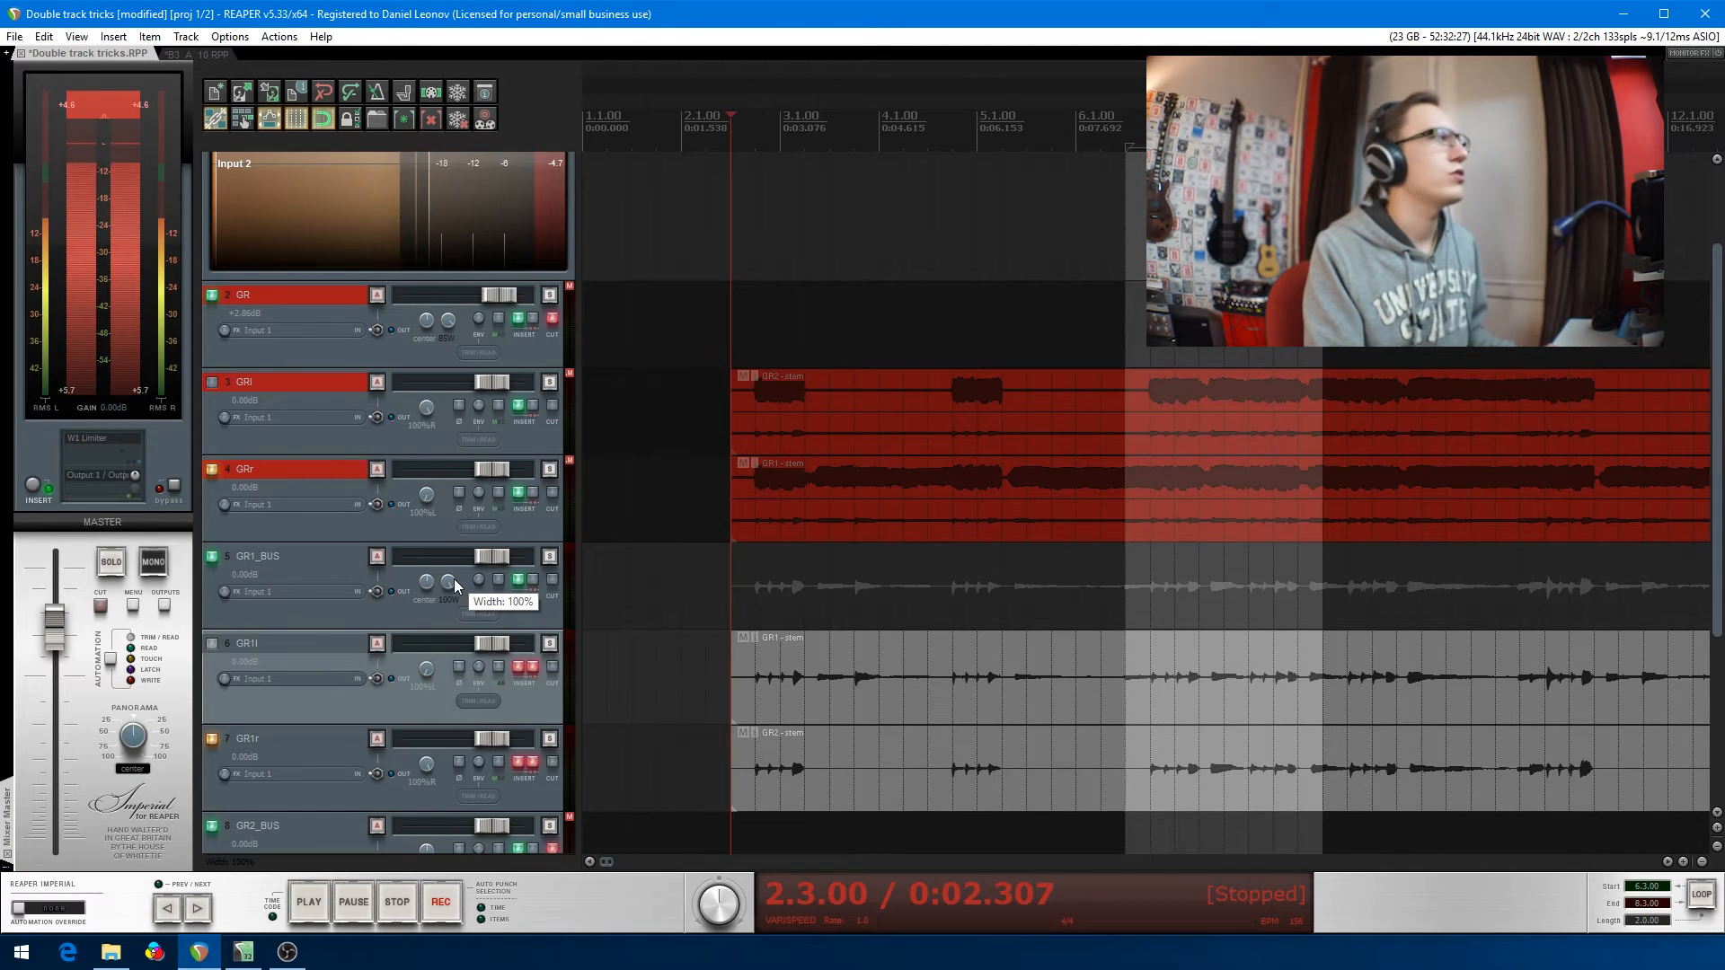
pyautogui.moveTo(427, 672); pyautogui.dragTo(426, 665)
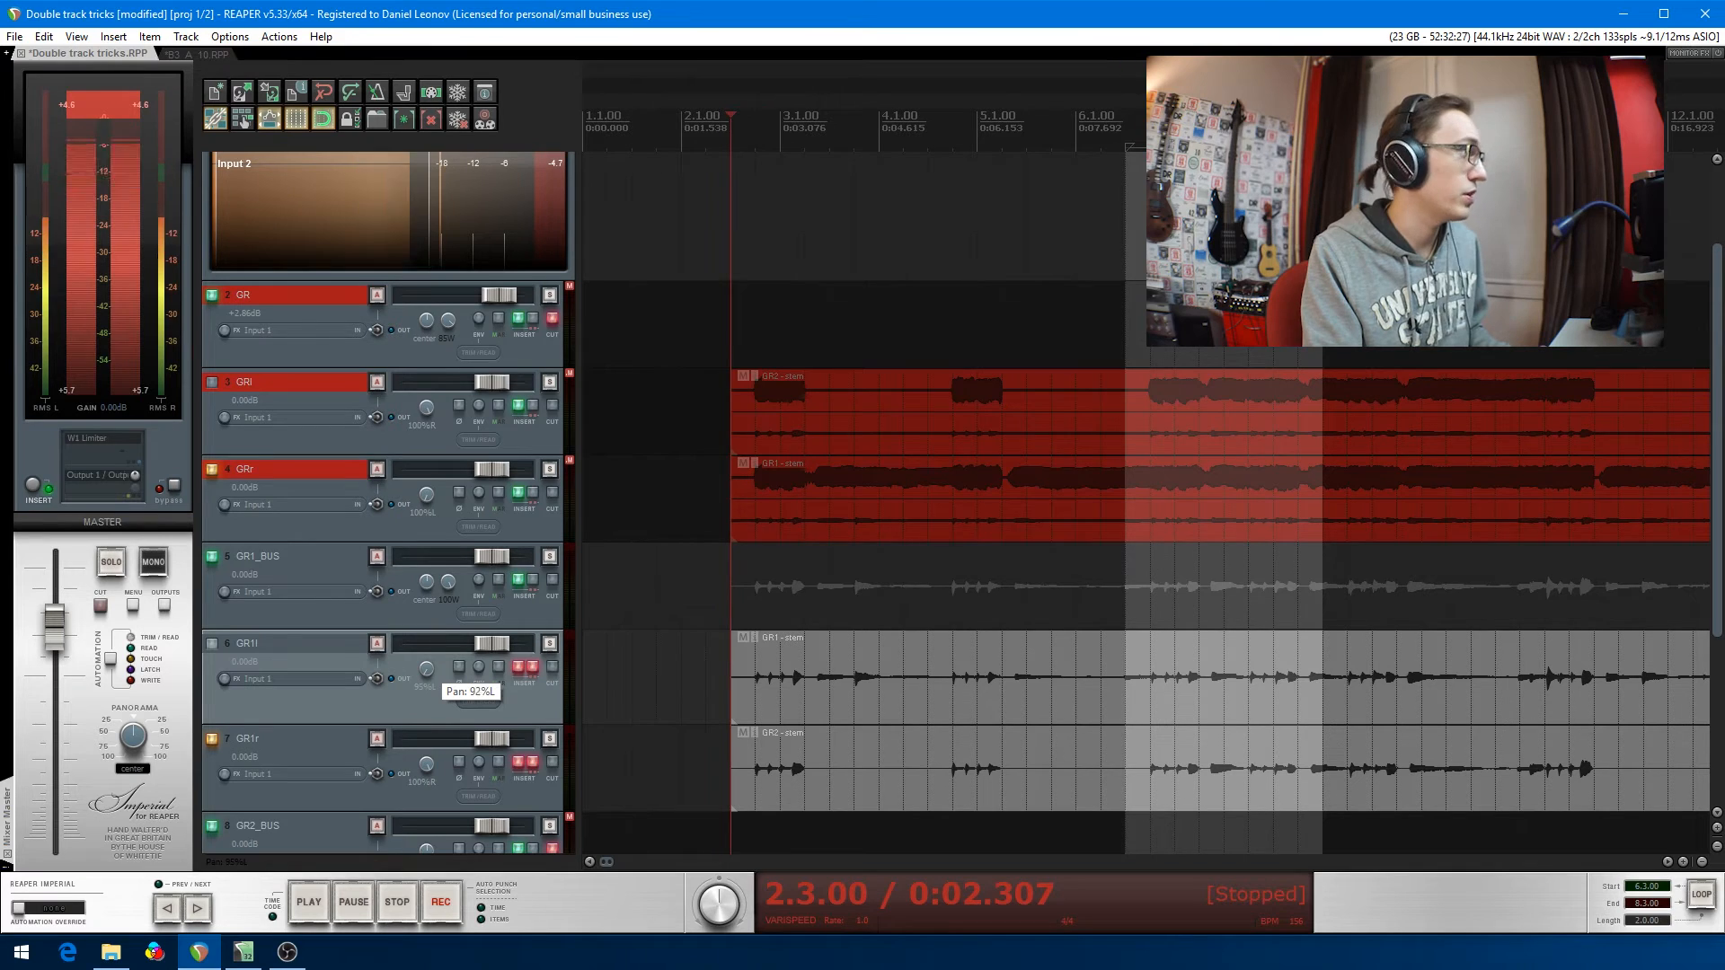
pyautogui.moveTo(427, 670); pyautogui.dragTo(427, 668)
pyautogui.moveTo(427, 764); pyautogui.dragTo(426, 759)
pyautogui.moveTo(427, 669); pyautogui.dragTo(427, 687)
# - Play the guitars while sweeping the GR1_BUS width down to -100%
pyautogui.moveTo(447, 581); pyautogui.dragTo(447, 596)
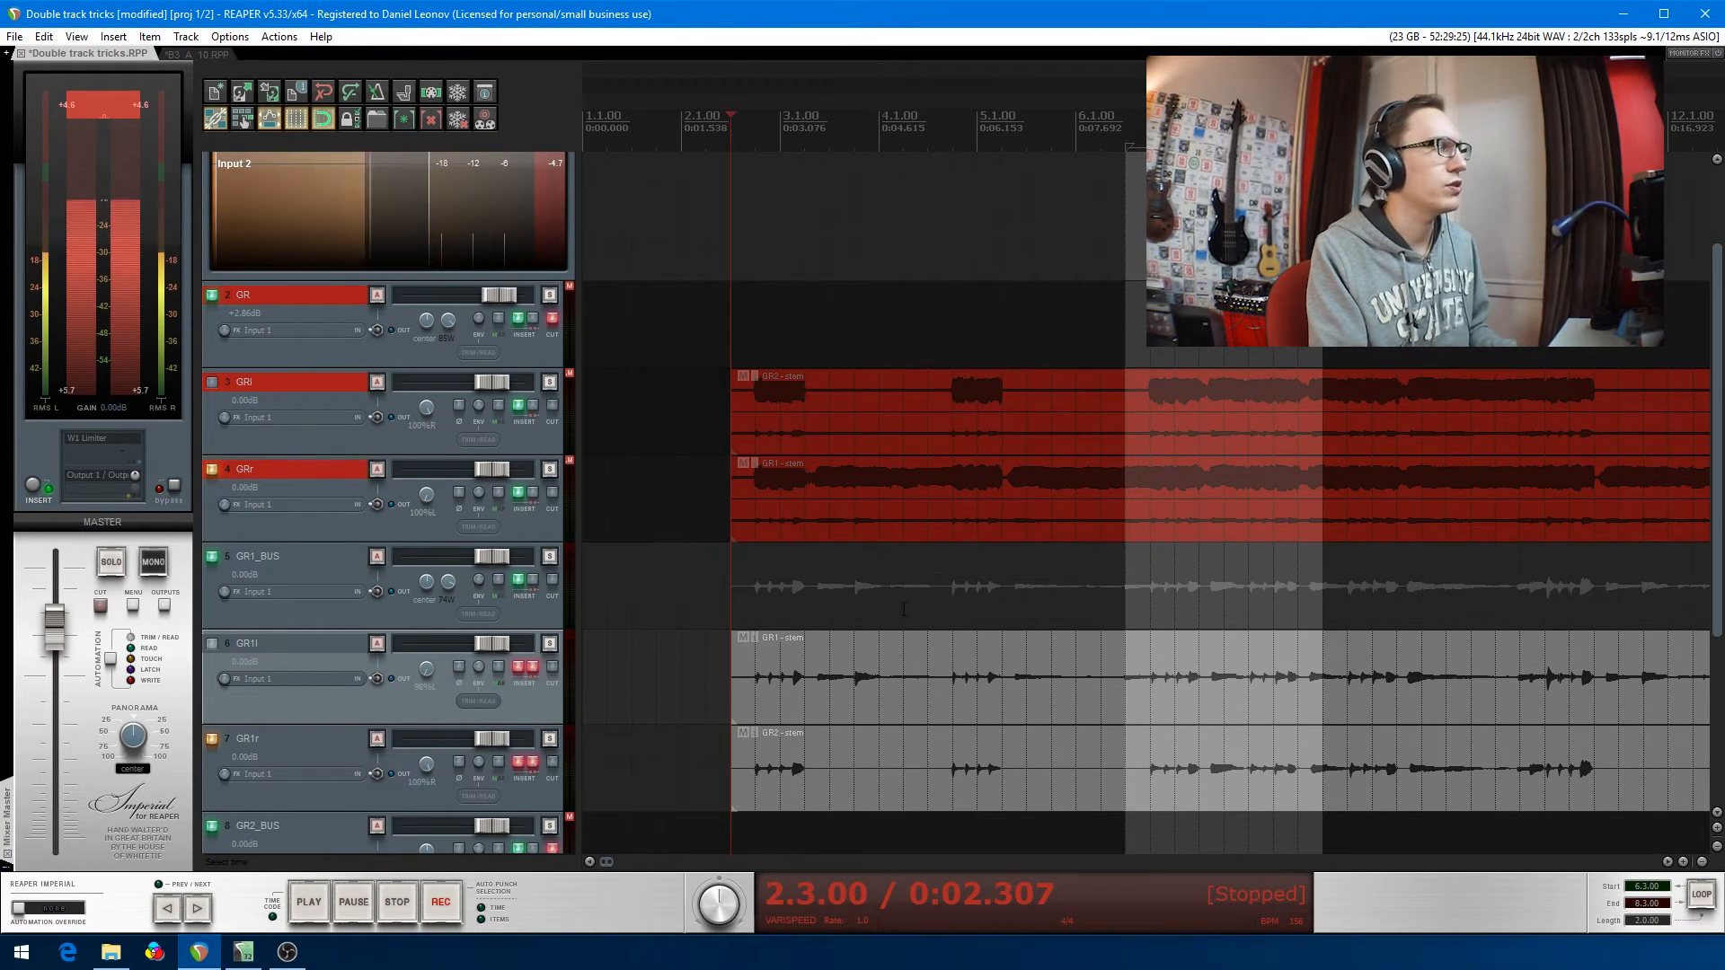
pyautogui.press('space')
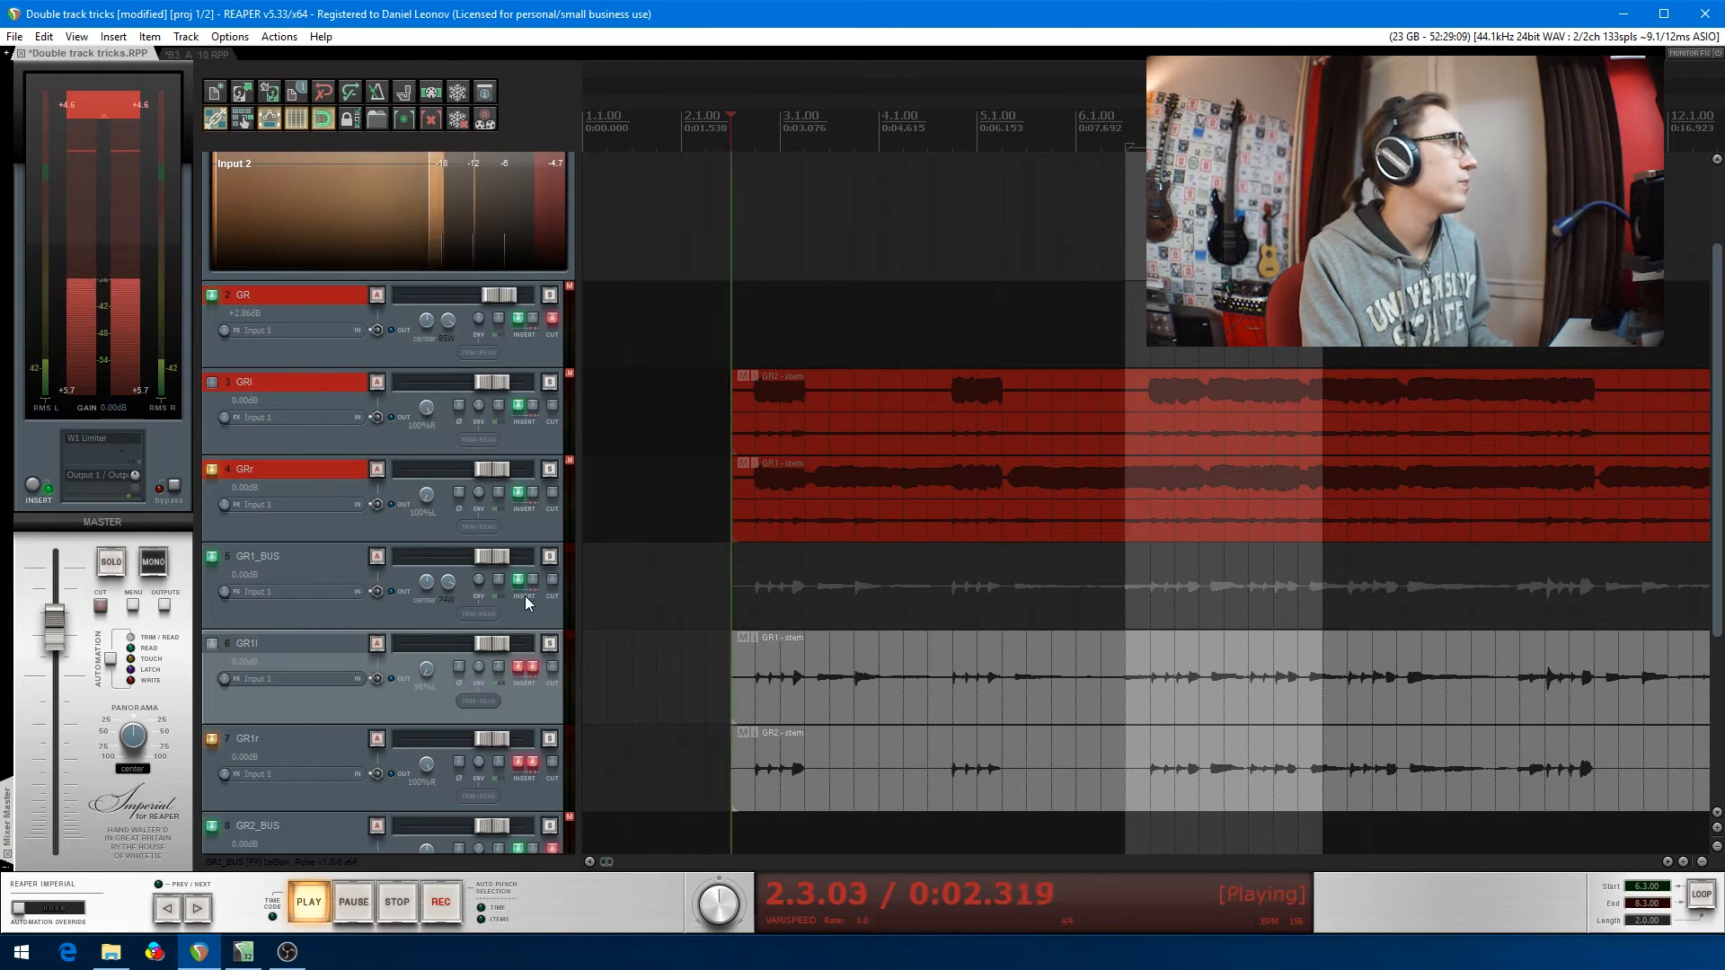
pyautogui.moveTo(459, 588); pyautogui.dragTo(459, 745)
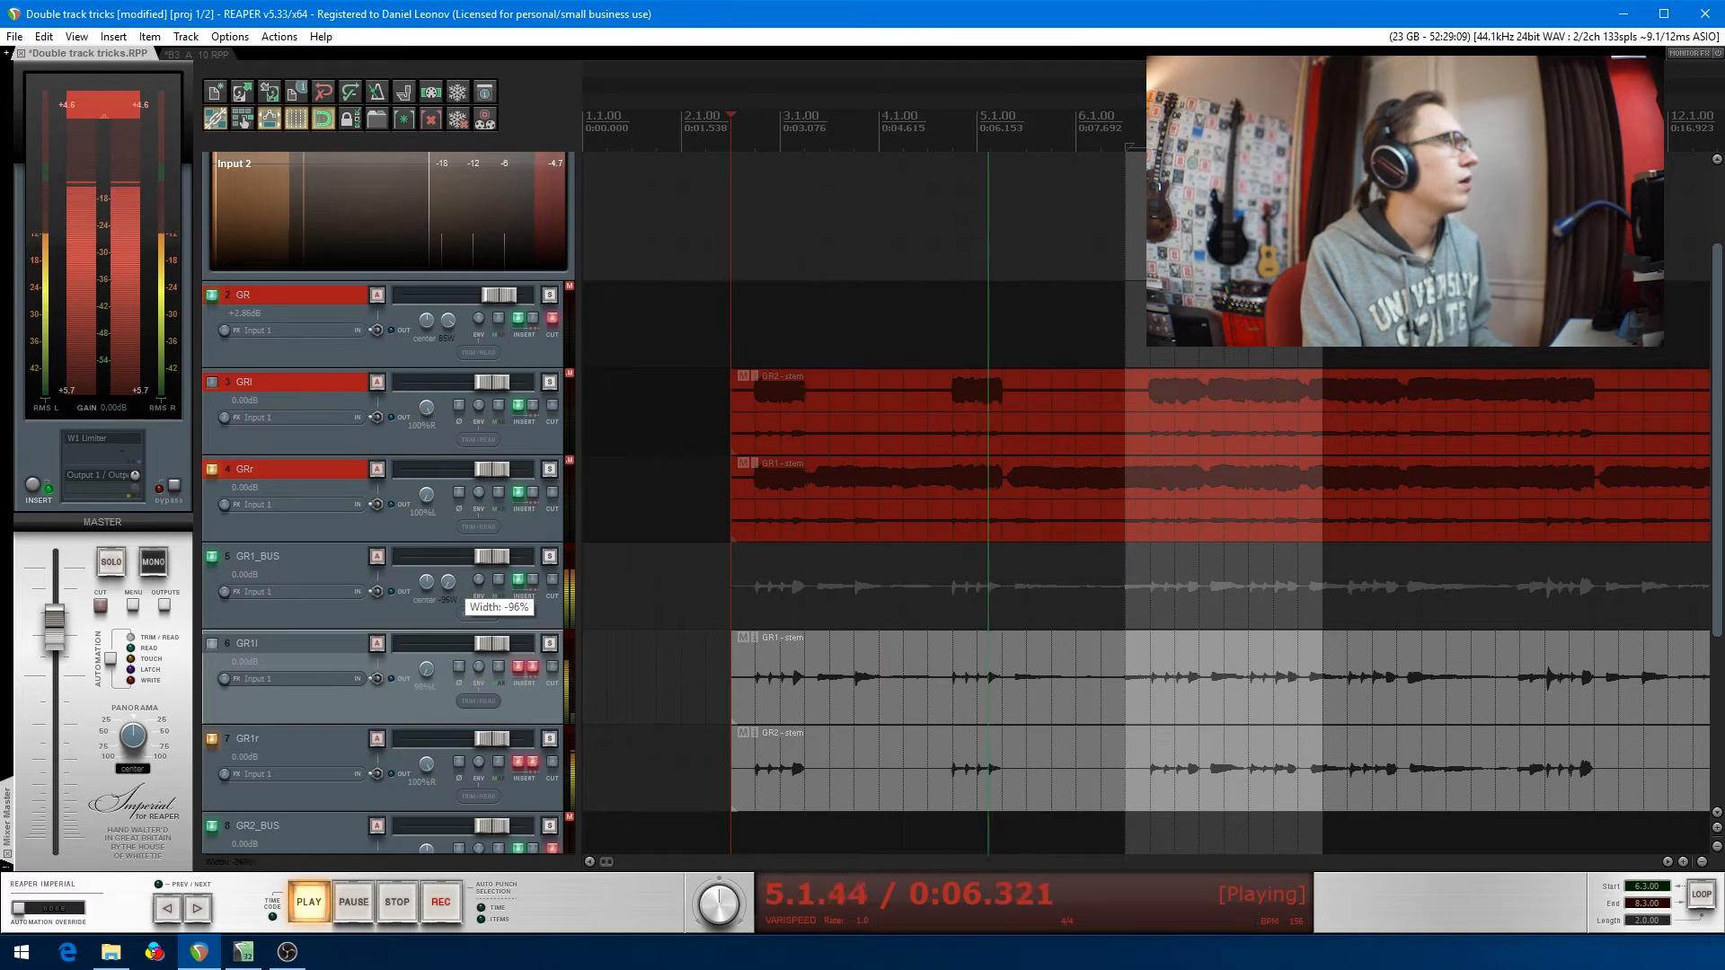
pyautogui.press('space')
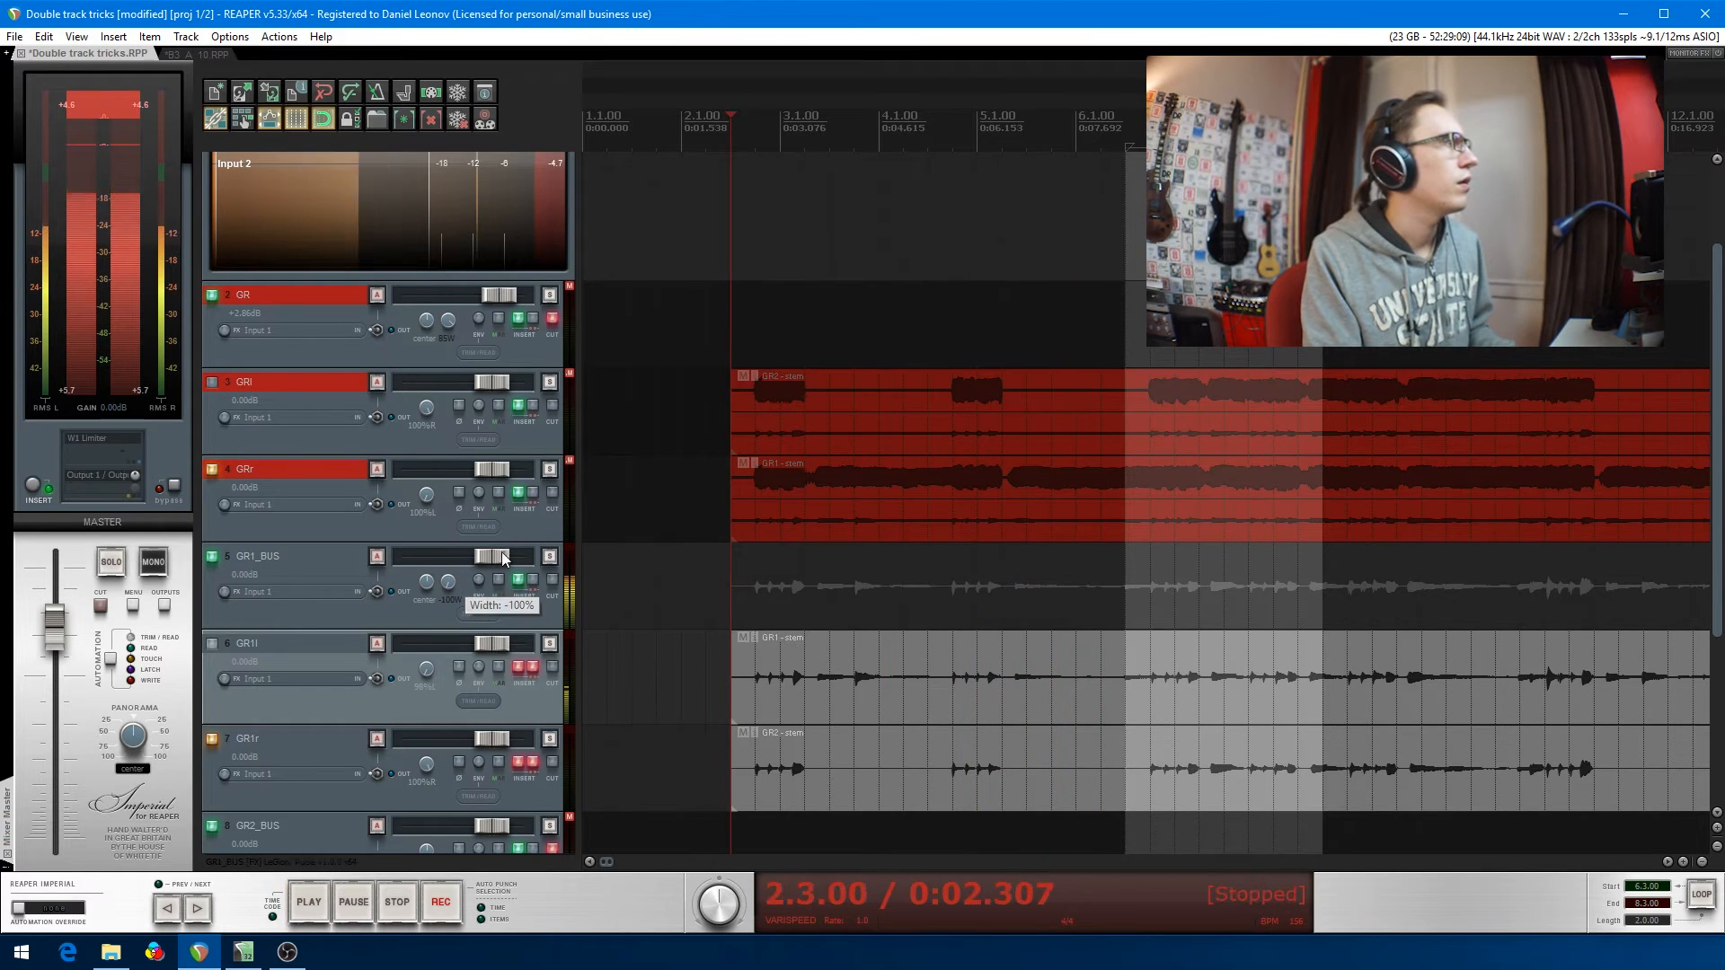
# - Inspect the LeGion amp in the FX chain of GR1_BUS
pyautogui.click(519, 580)
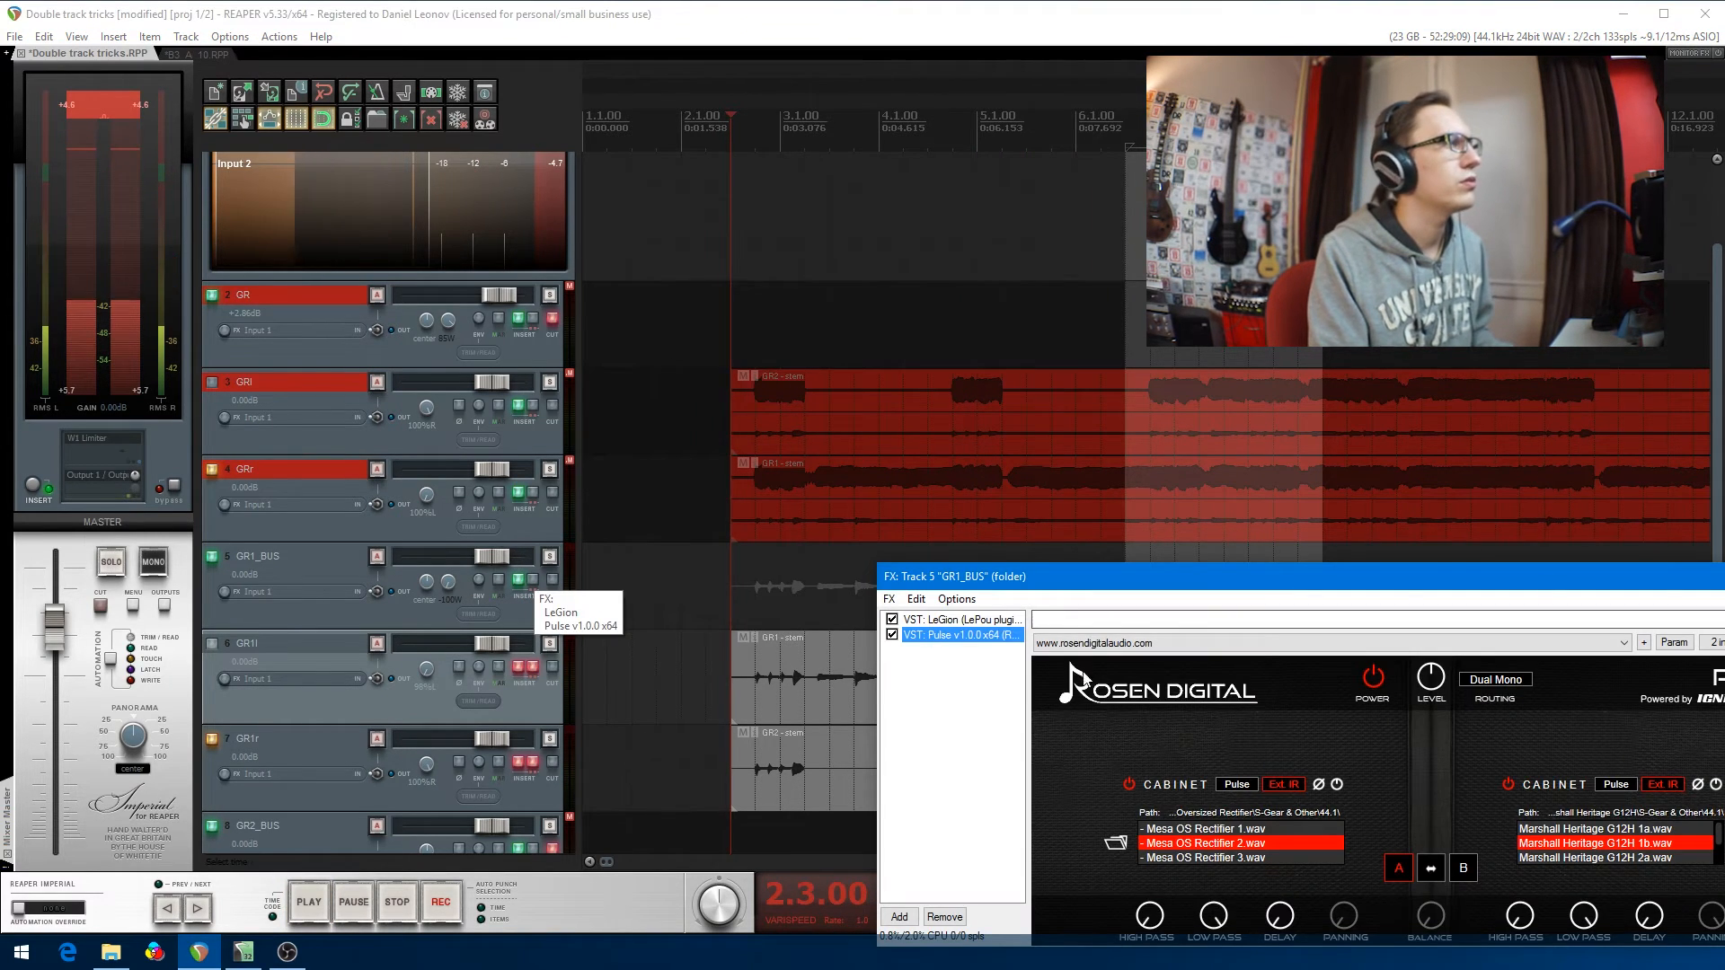
pyautogui.click(977, 621)
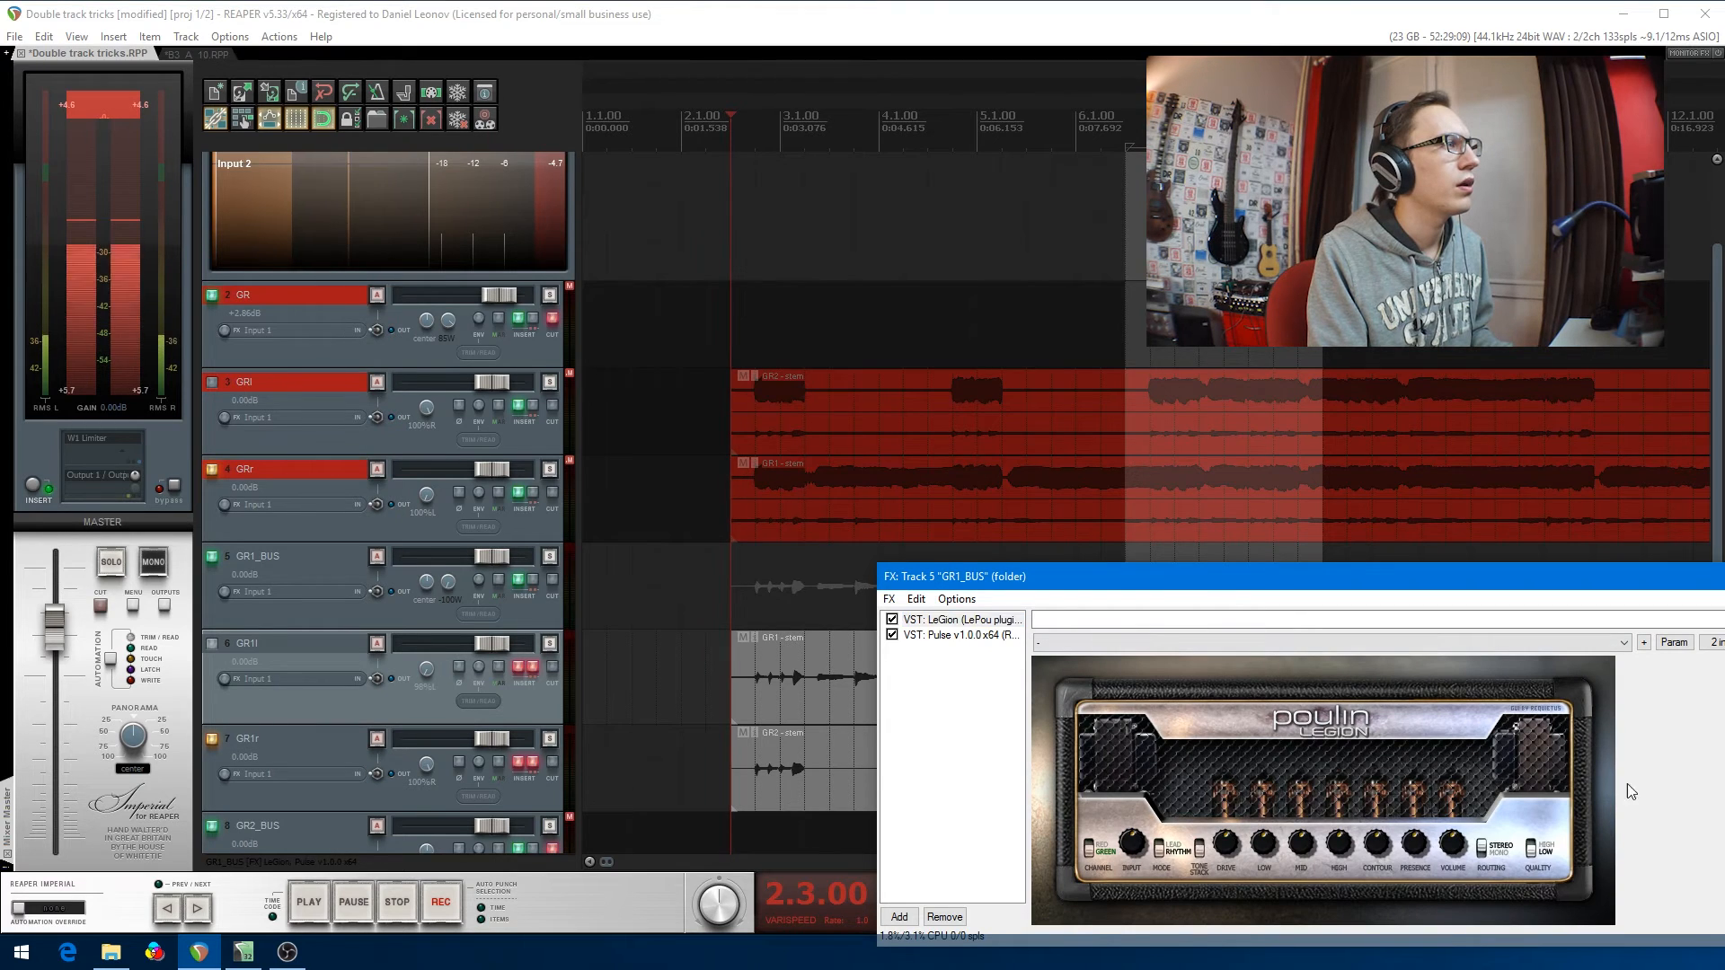
pyautogui.press('Escape')
# - Play the guitars again while bringing the GR1_BUS width to 0%
pyautogui.press('space')
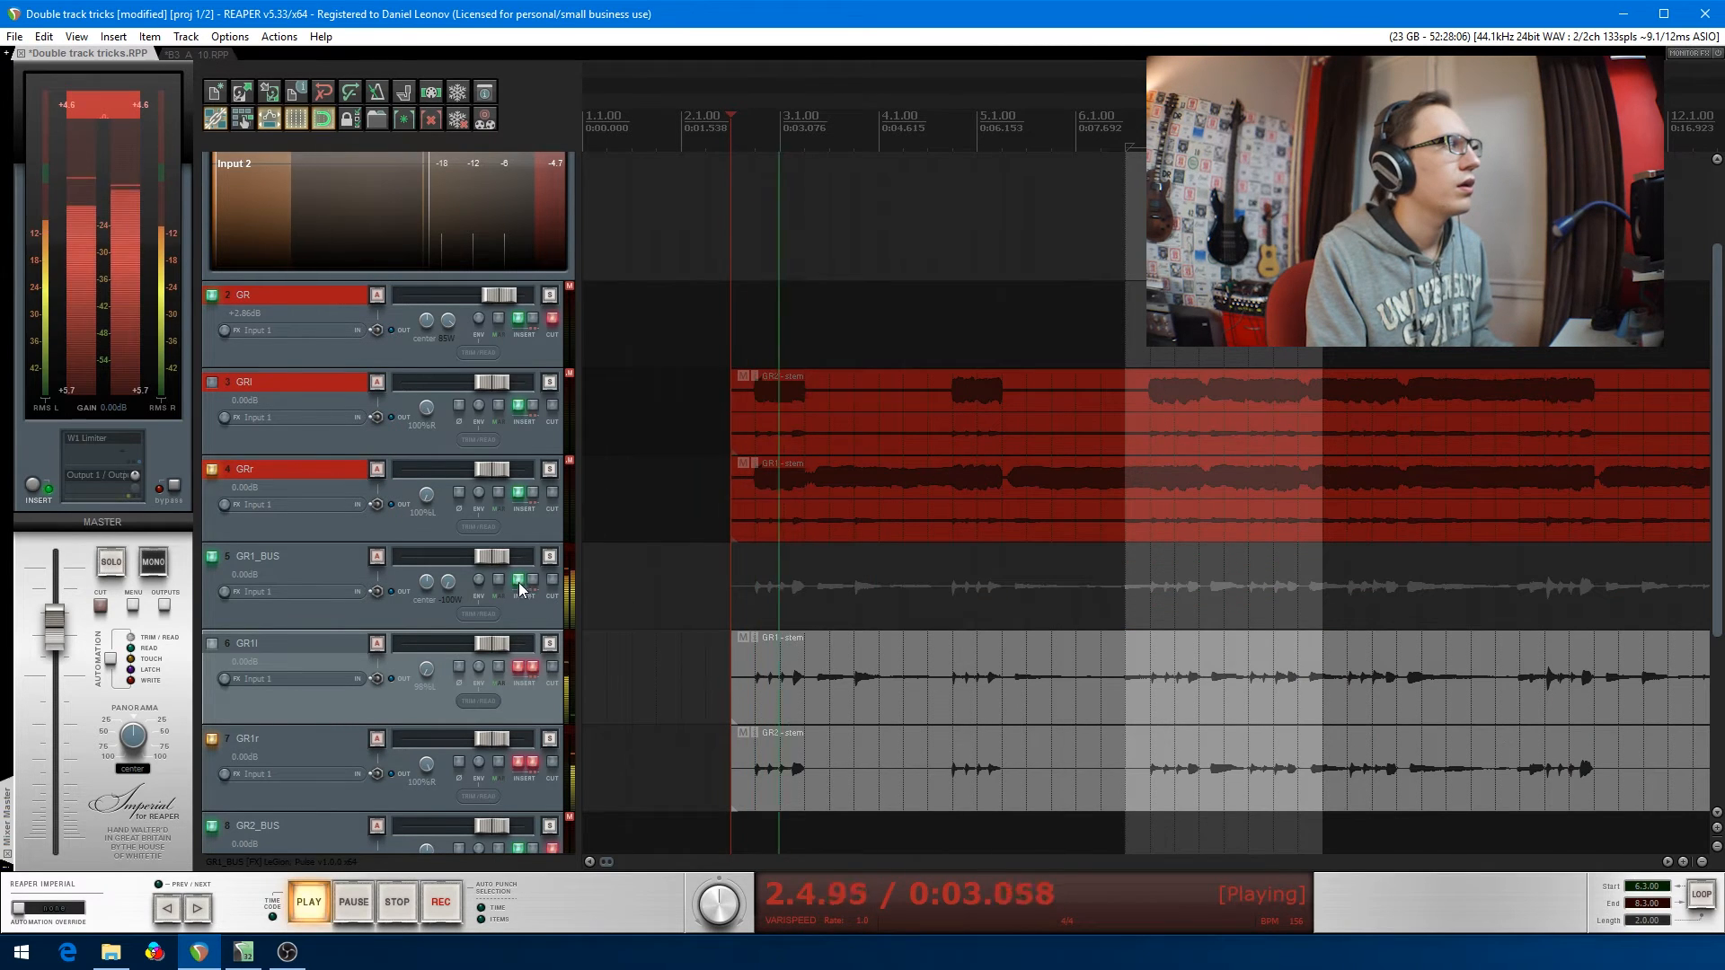
pyautogui.moveTo(454, 586)
pyautogui.mouseDown()
pyautogui.moveTo(454, 557)
pyautogui.moveTo(455, 573)
pyautogui.mouseUp()
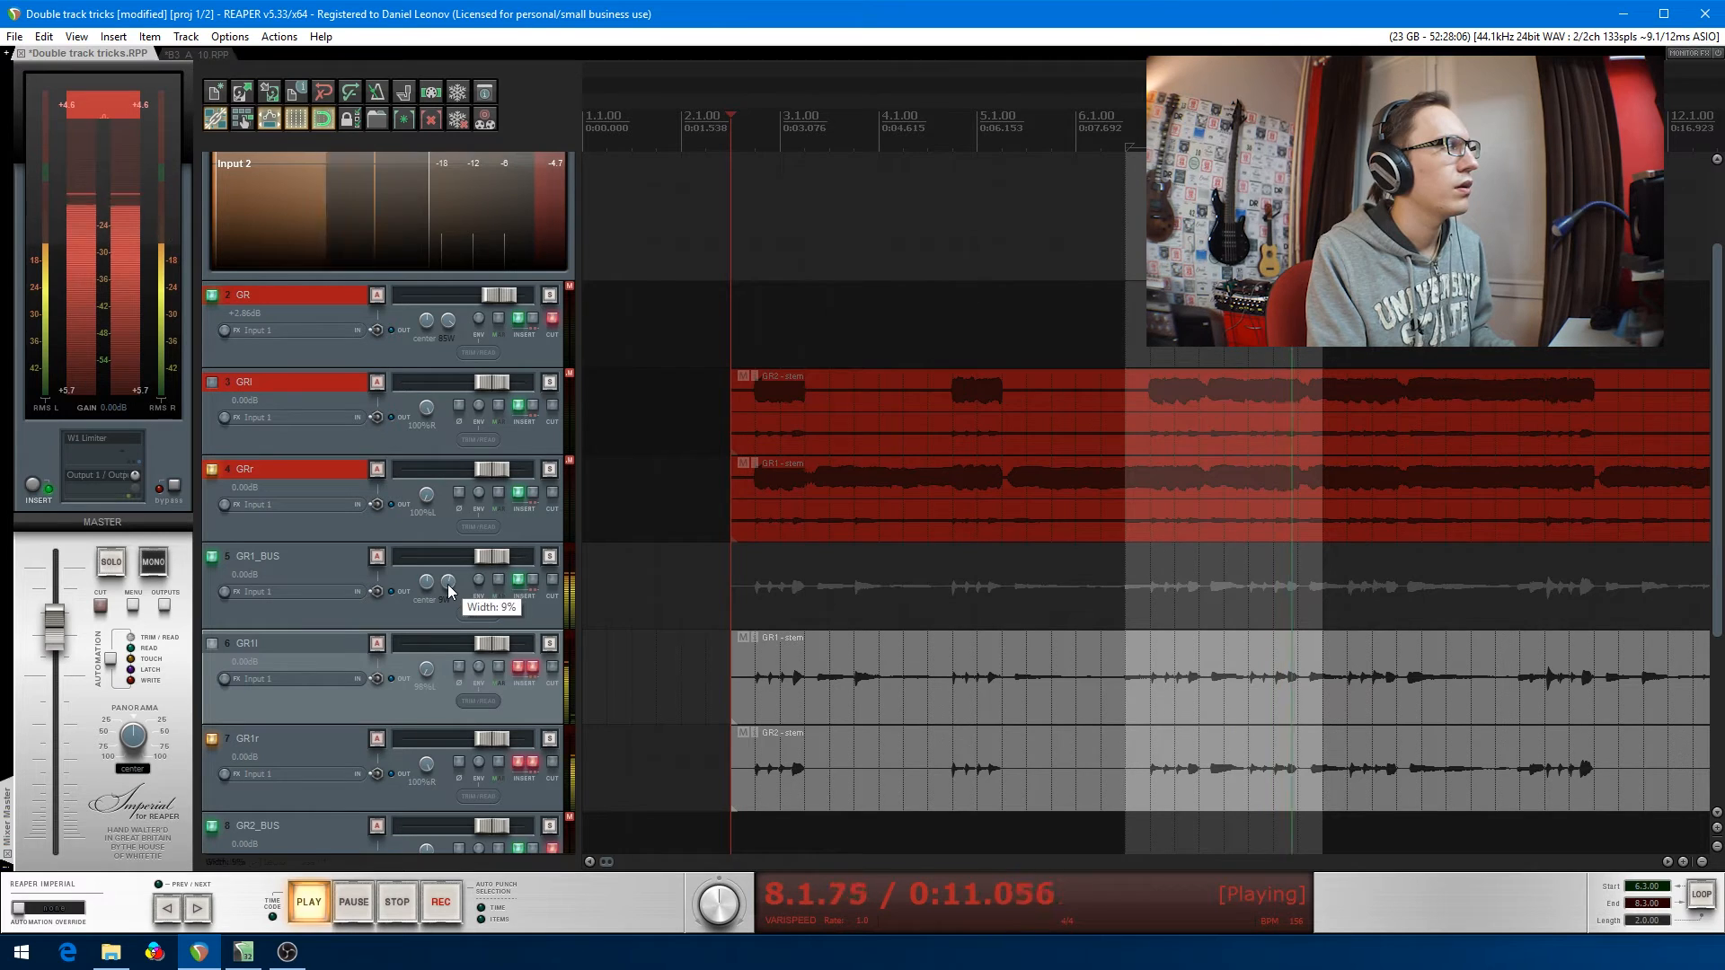
pyautogui.press('space')
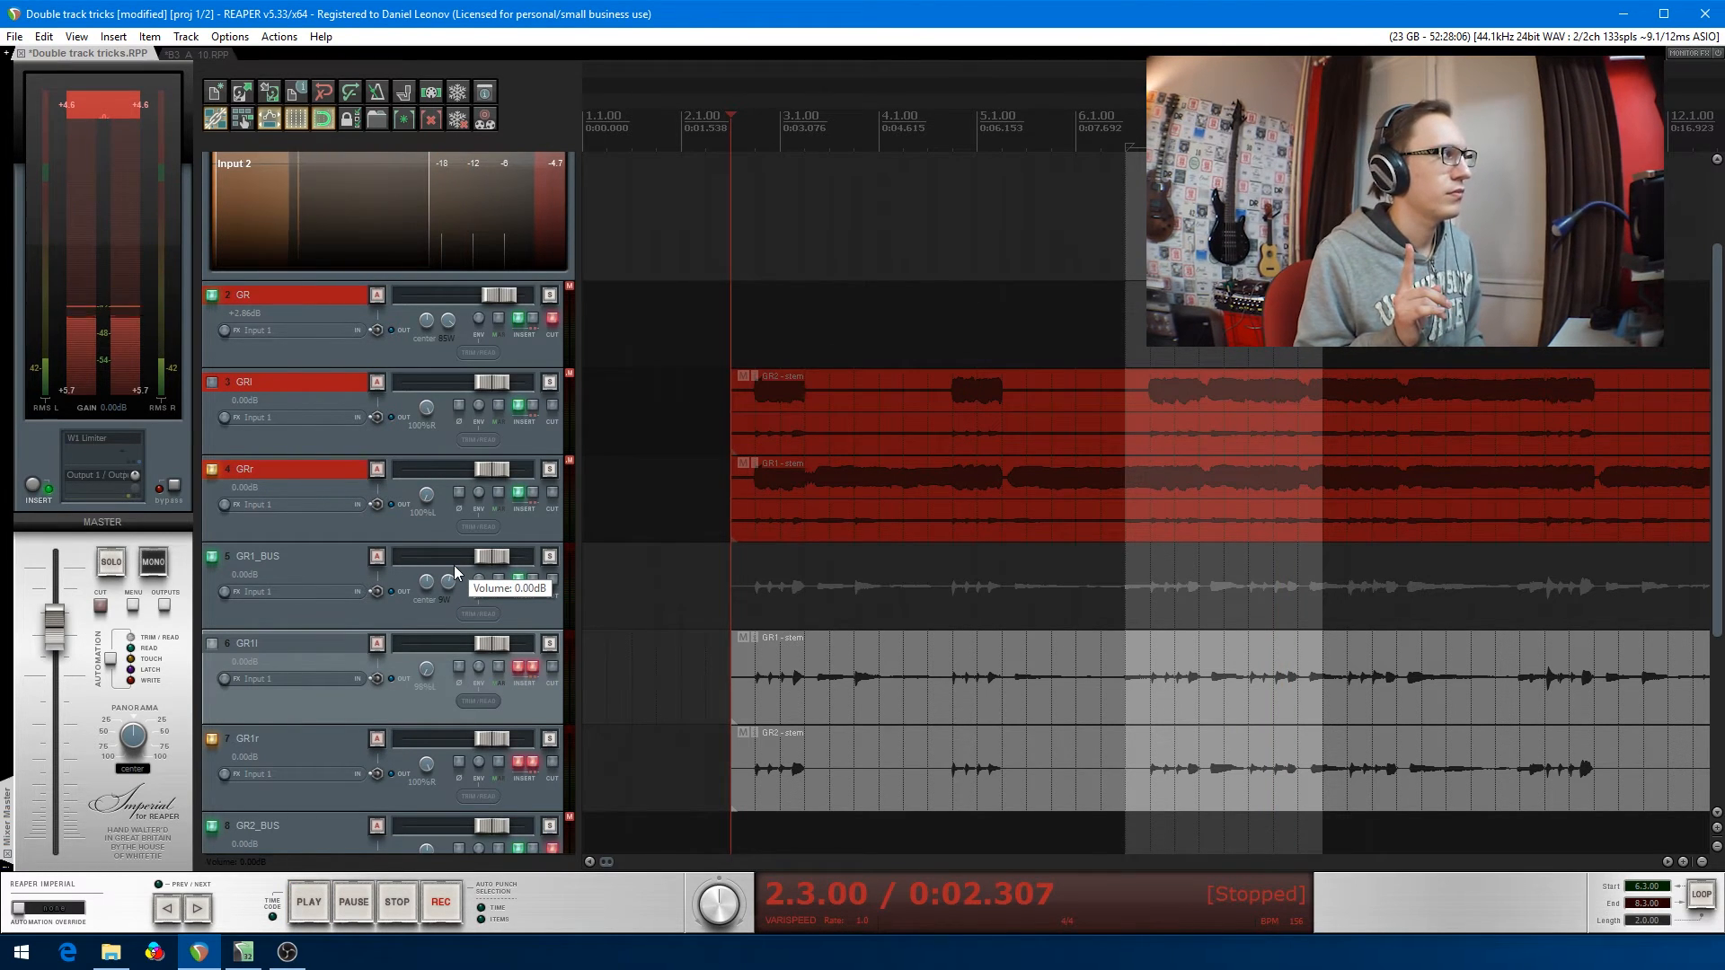
pyautogui.scroll(-3, 448, 583)
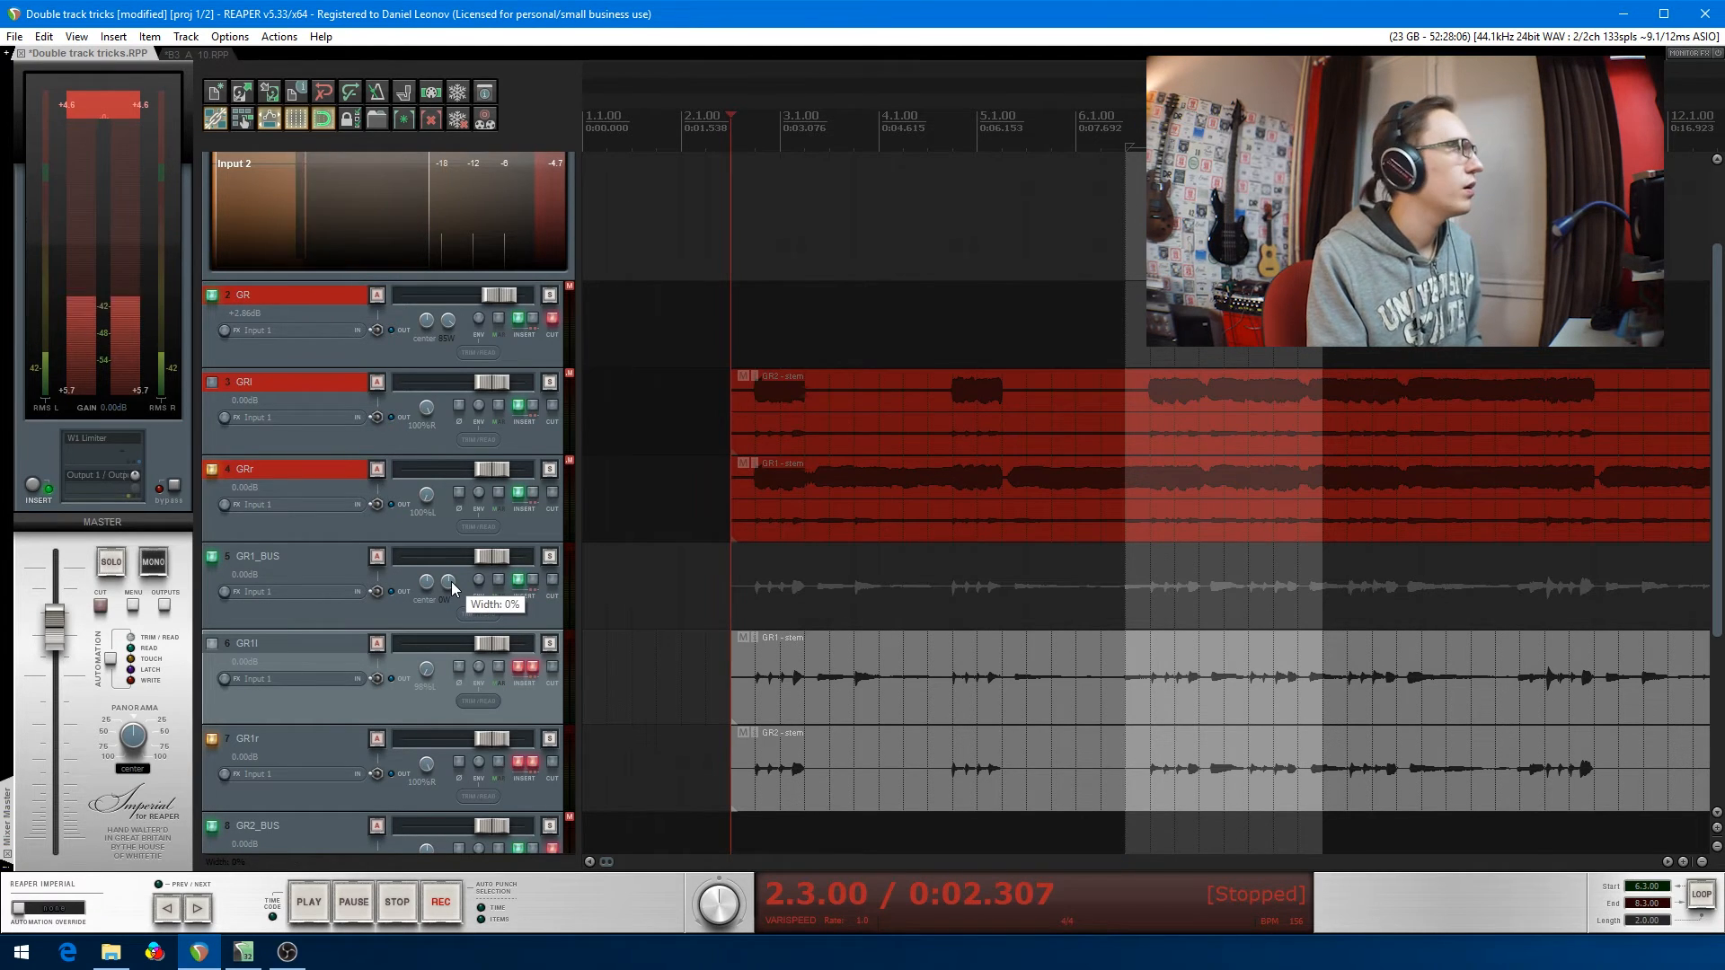
# - Reset the GR1_BUS width and try further width settings on the stopped project
pyautogui.doubleClick(448, 582)
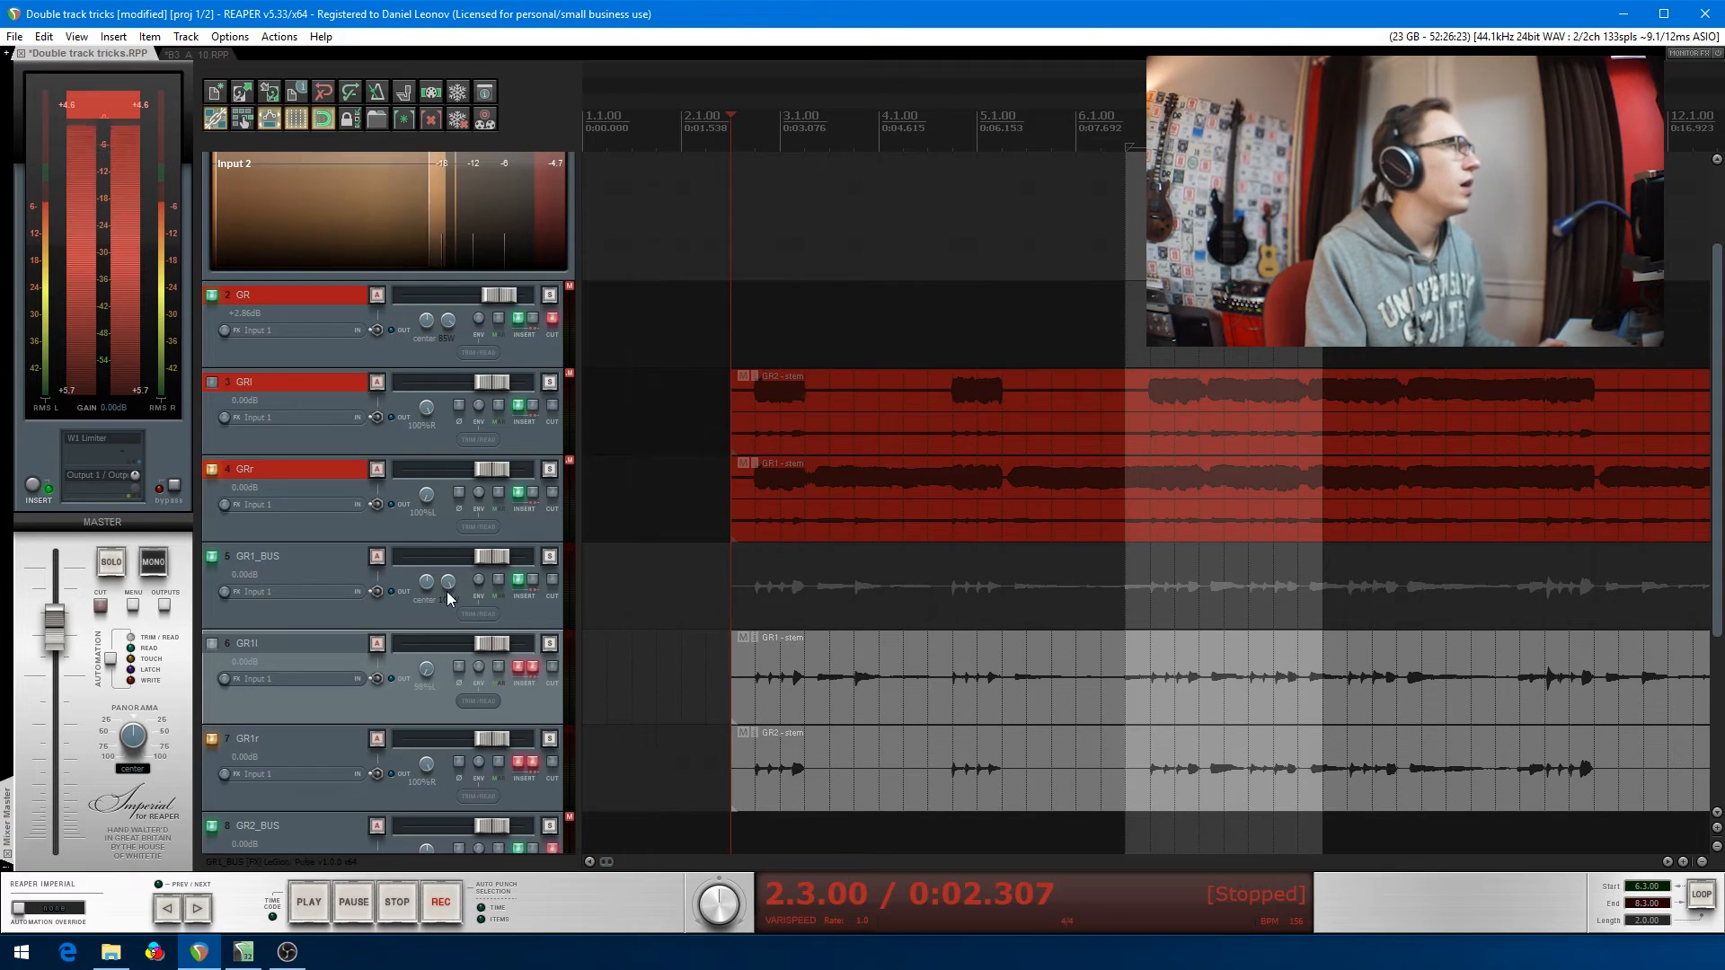
pyautogui.moveTo(448, 583); pyautogui.dragTo(417, 597)
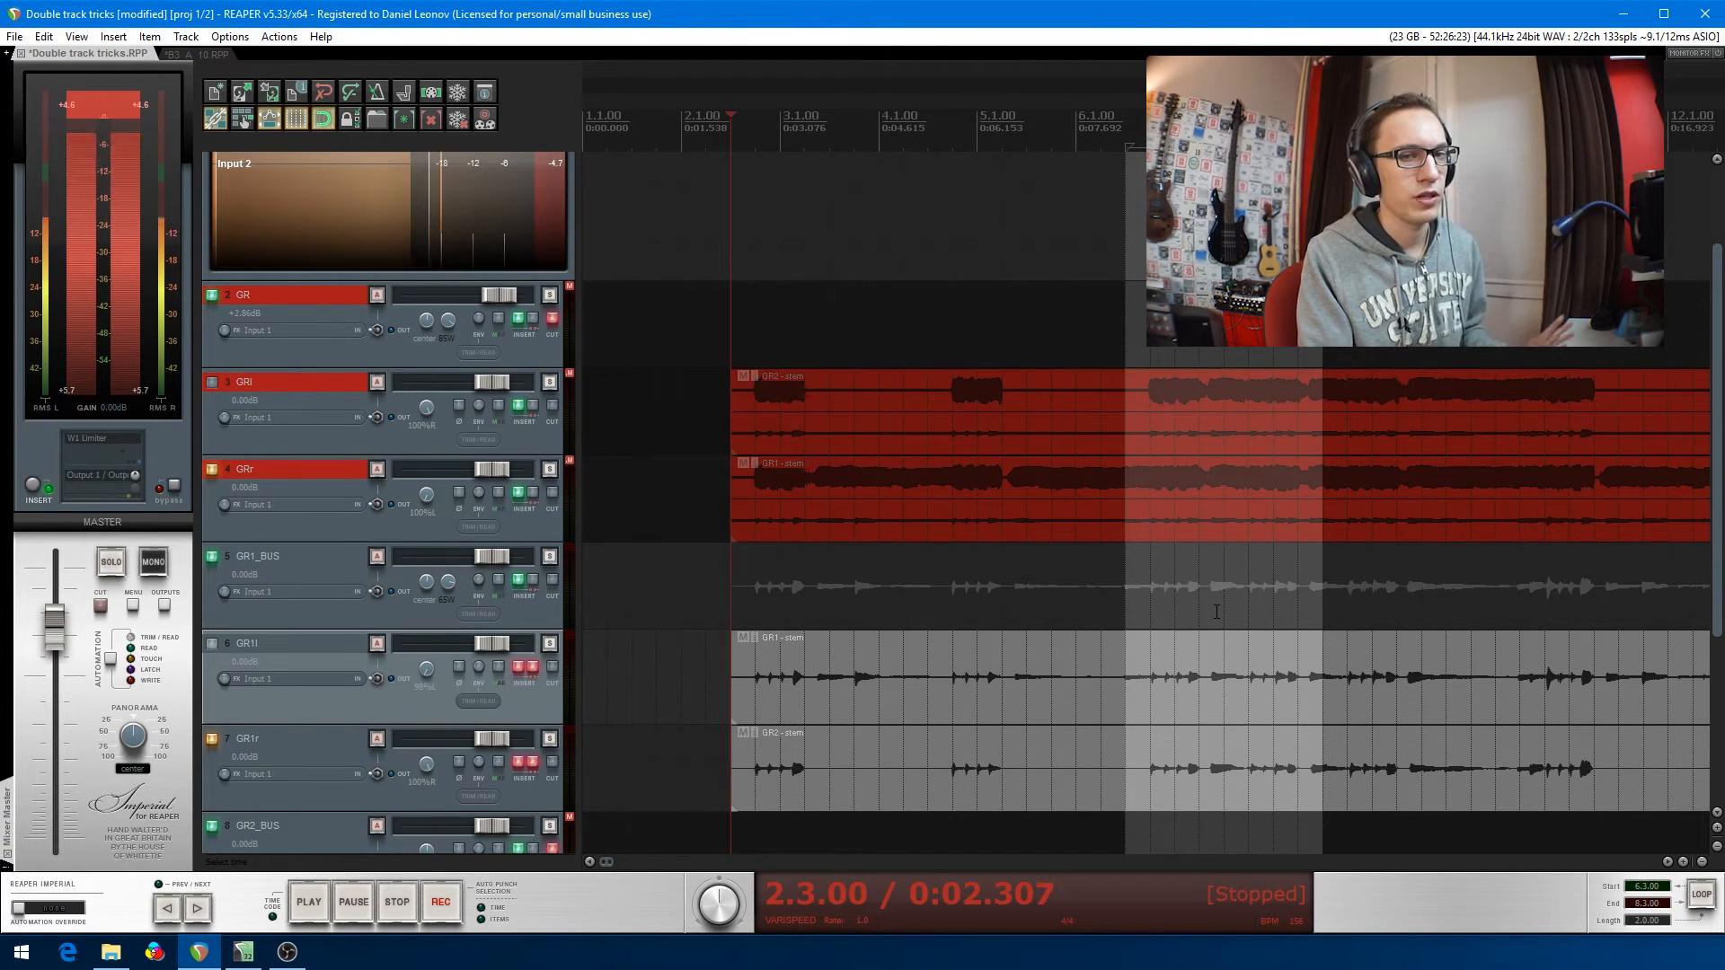
pyautogui.moveTo(459, 589); pyautogui.dragTo(459, 665)
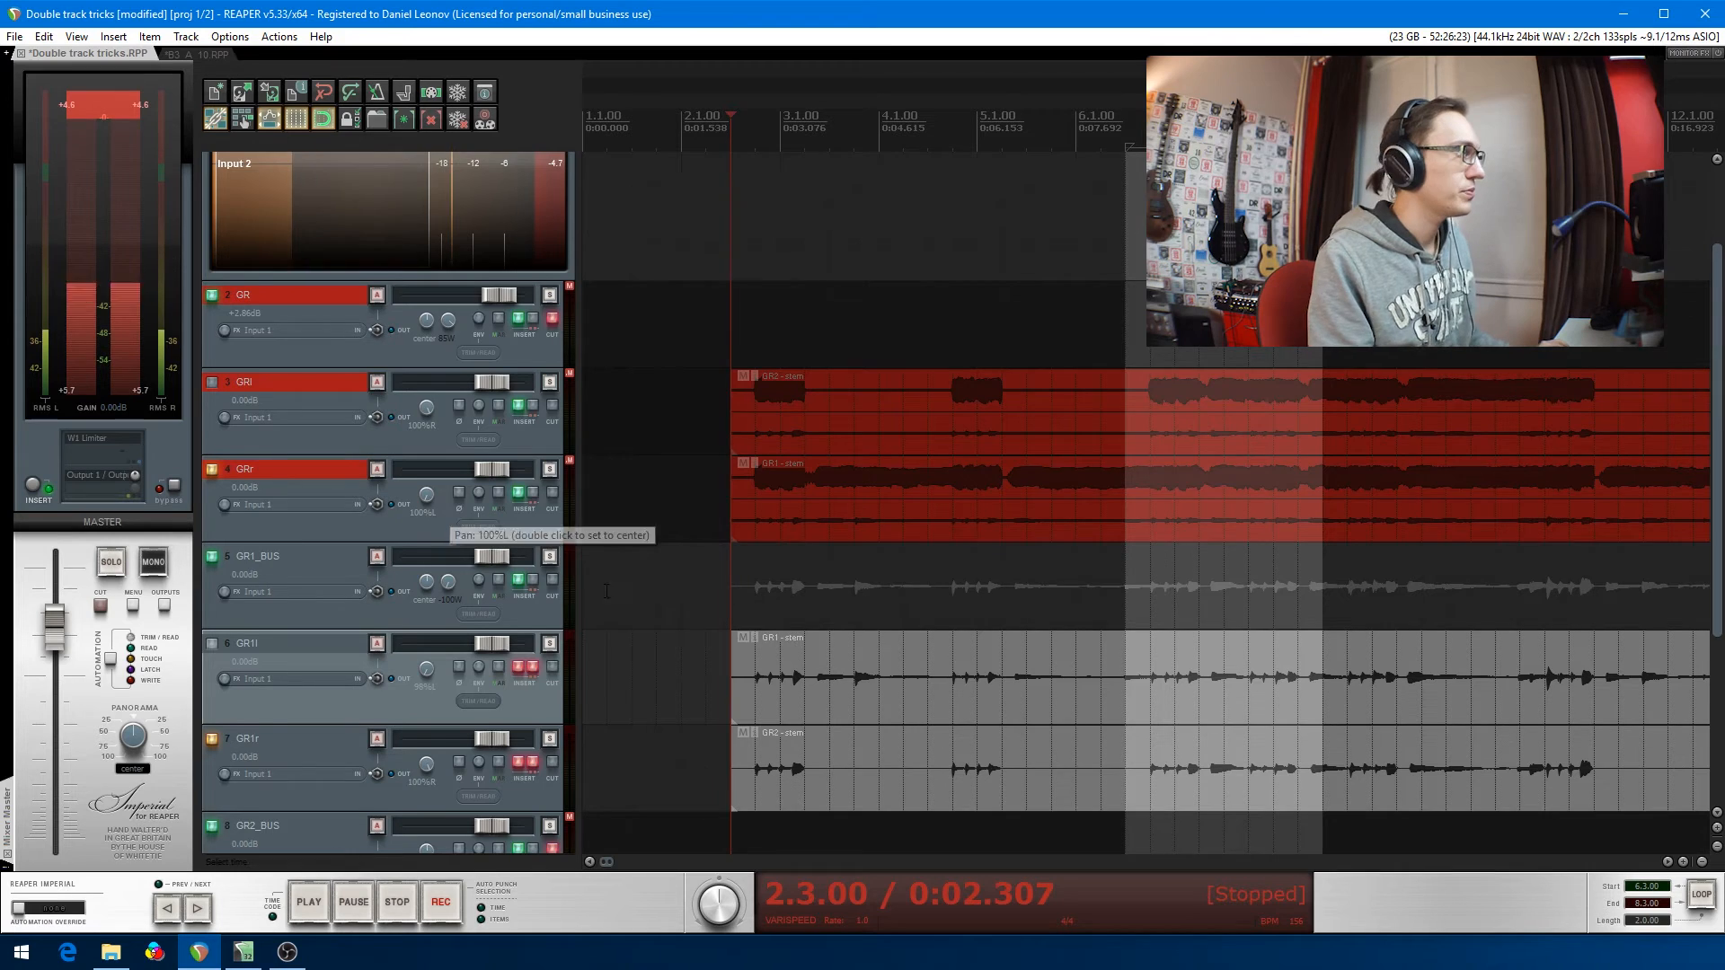
# - Change the pan mode of the GR2_BUS track to Stereo pan and move the playback start to 2.2.00
pyautogui.scroll(-3, 712, 397)
pyautogui.rightClick(430, 653)
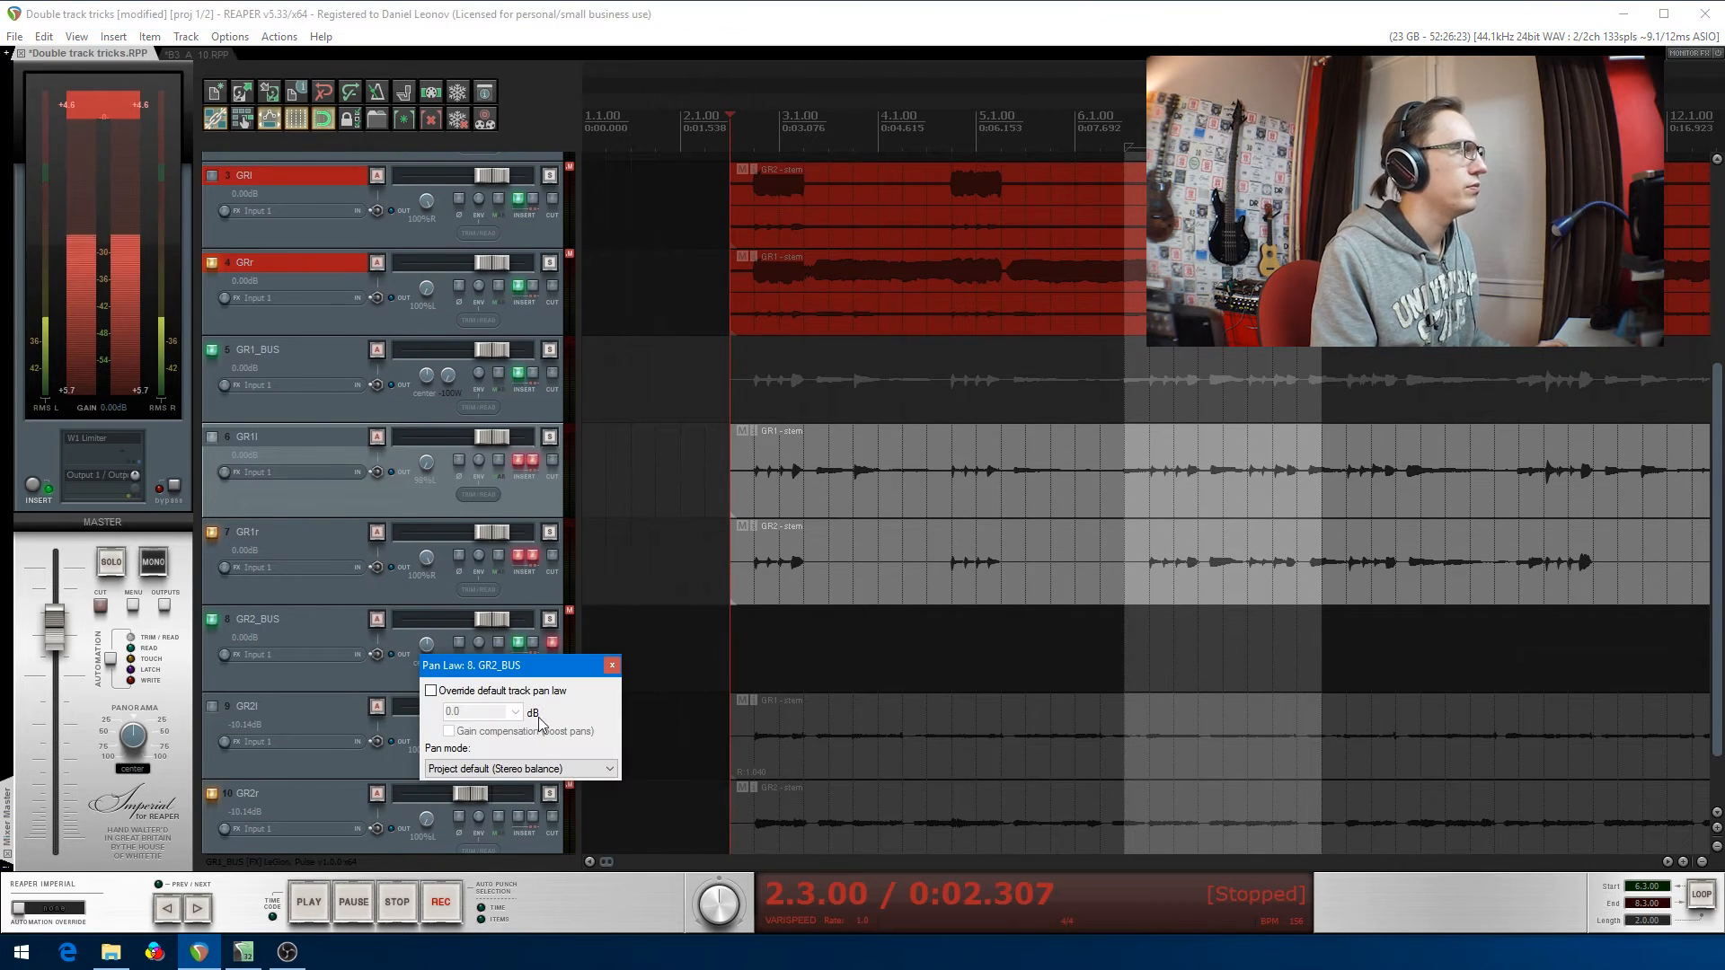
pyautogui.click(498, 775)
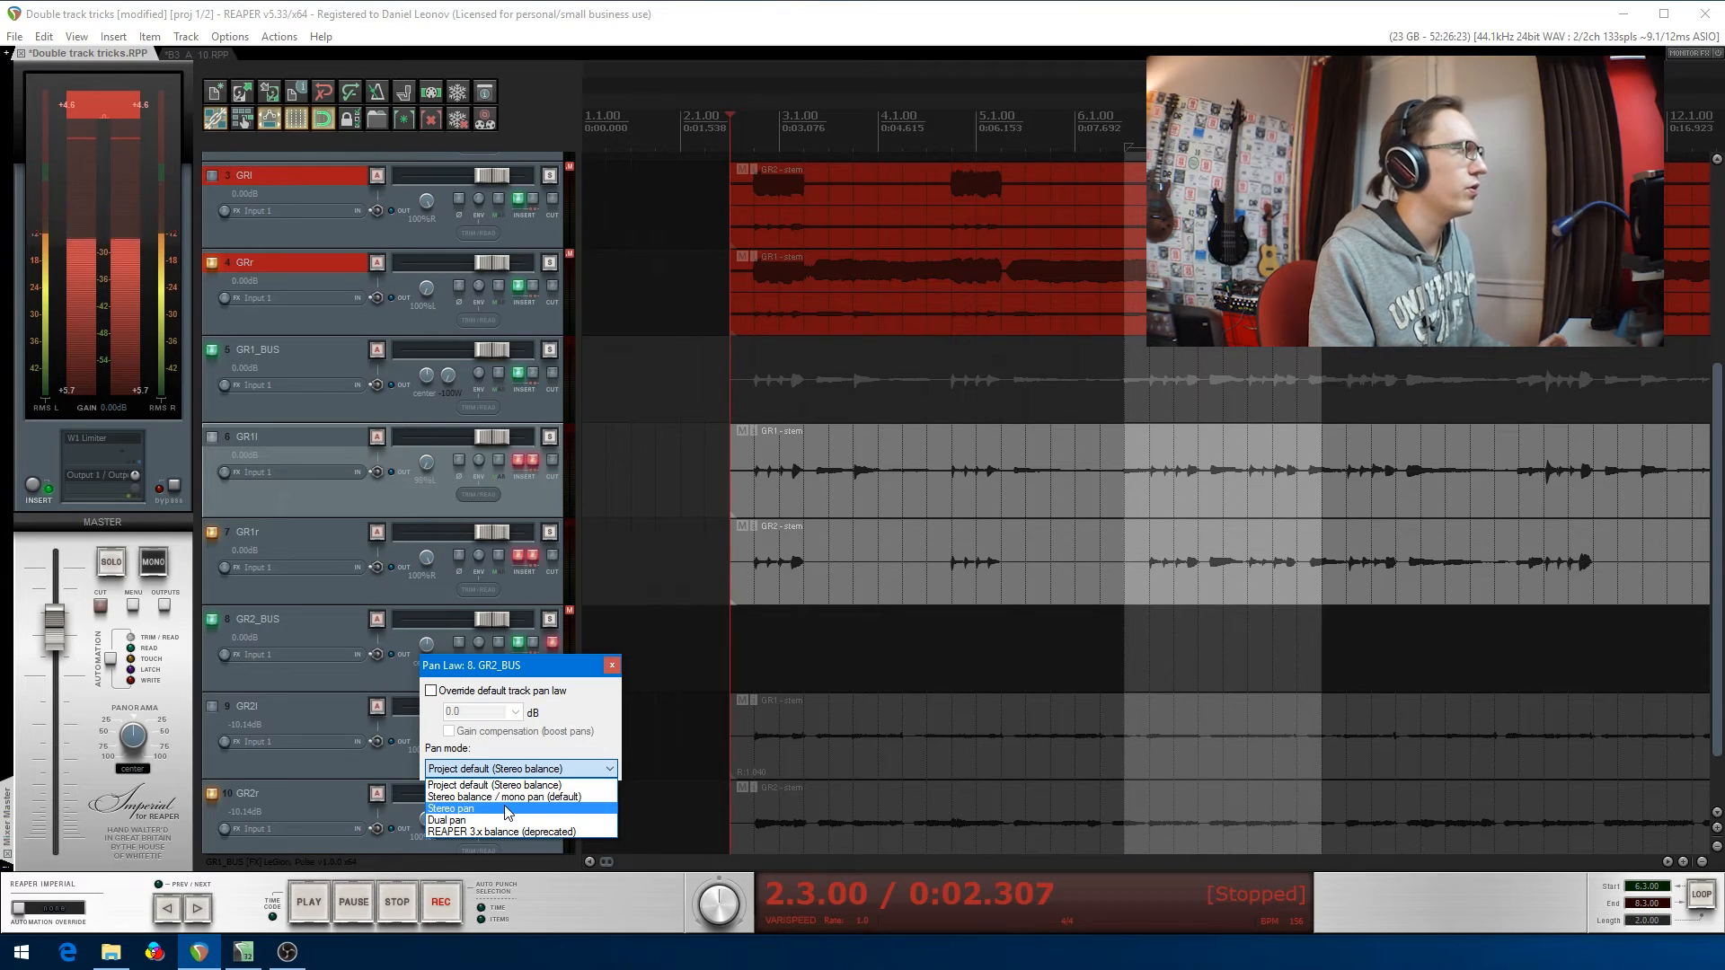
pyautogui.click(508, 813)
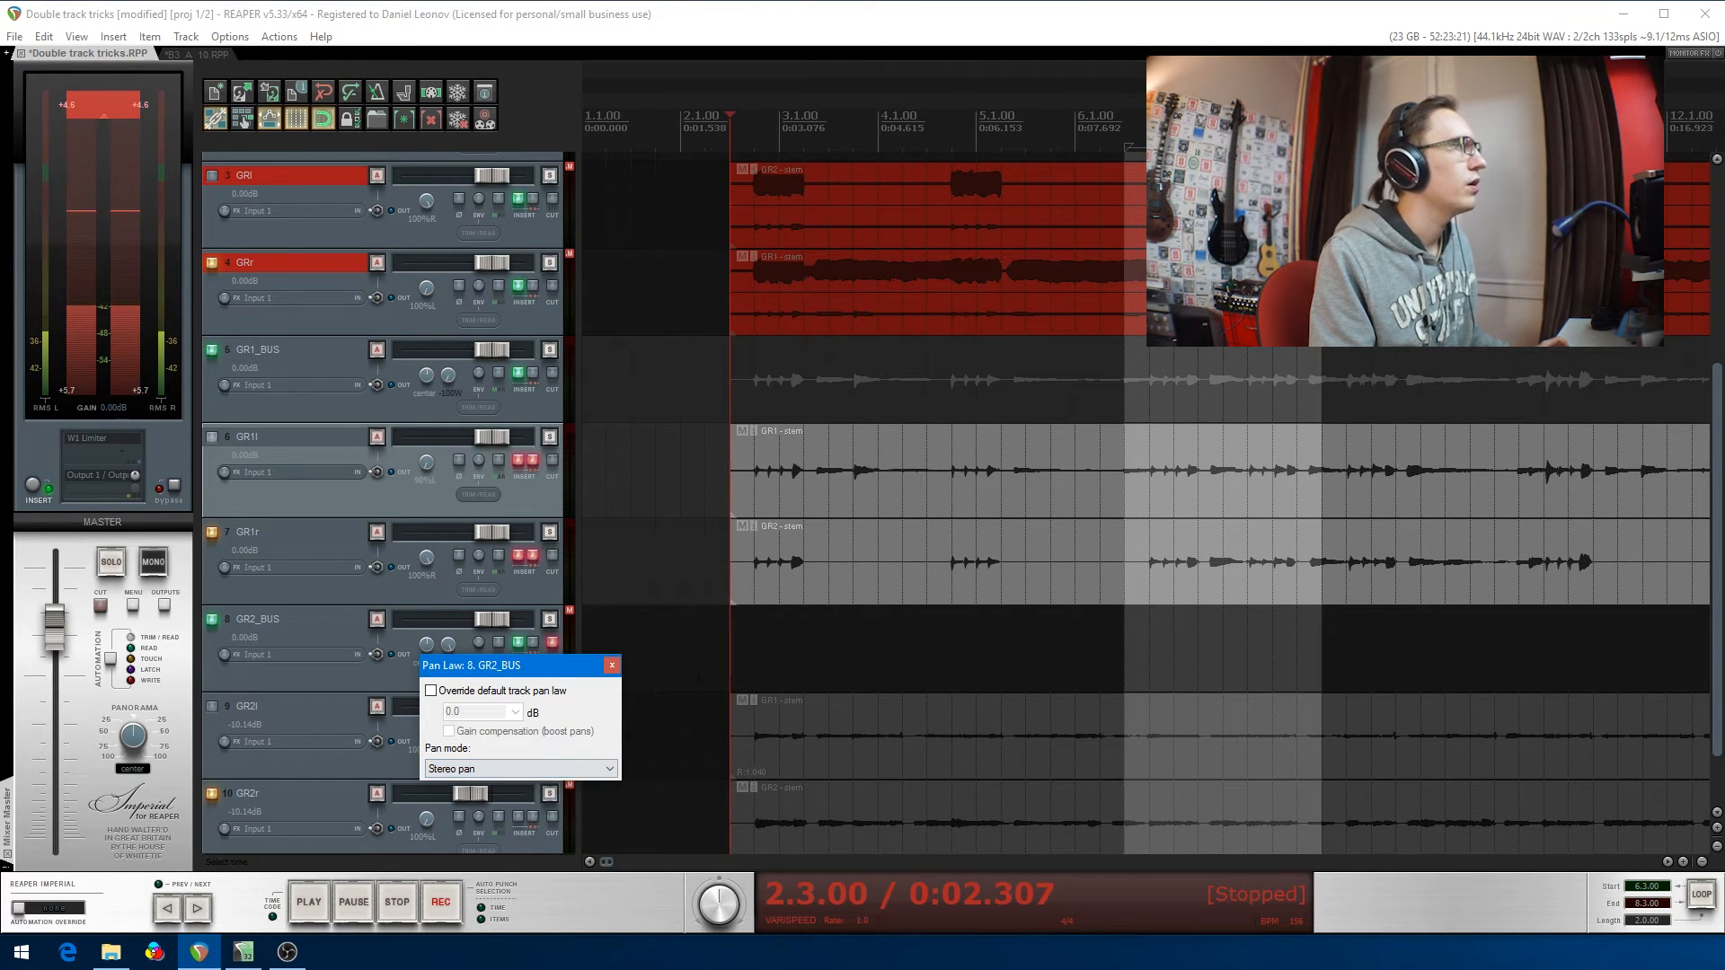
pyautogui.click(711, 629)
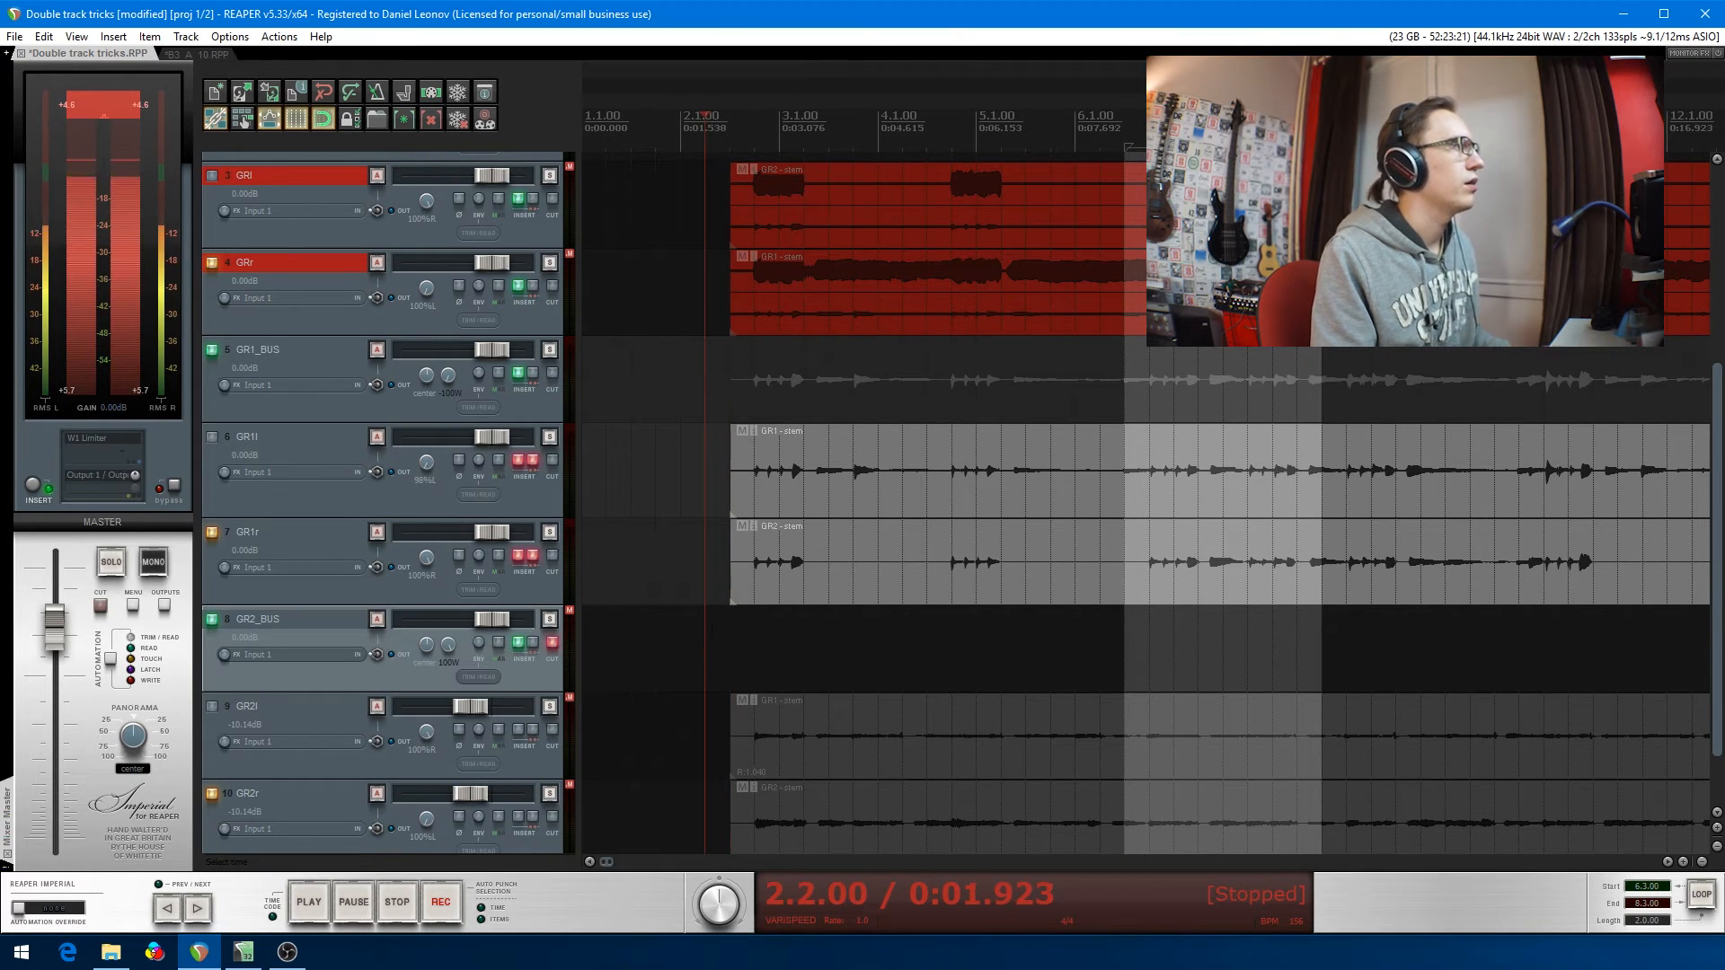
# - Unmute GR2_BUS and play the project while turning its width down to -100%
pyautogui.click(551, 644)
pyautogui.press('space')
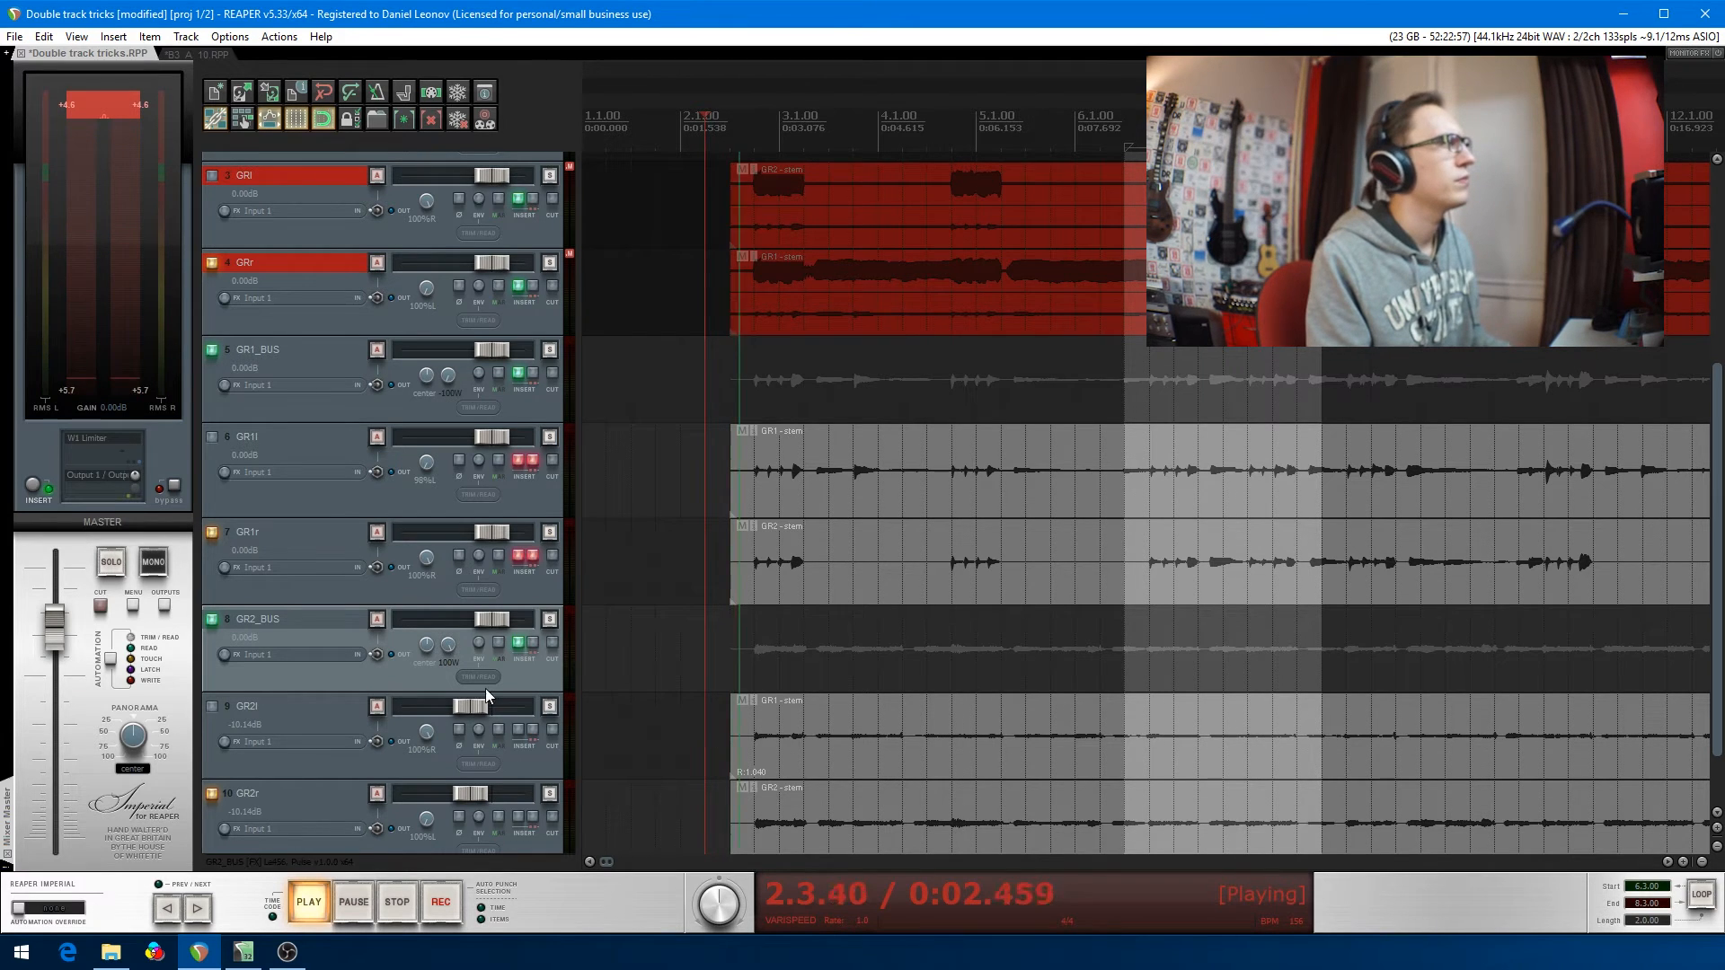
pyautogui.moveTo(451, 653); pyautogui.dragTo(451, 764)
pyautogui.press('space')
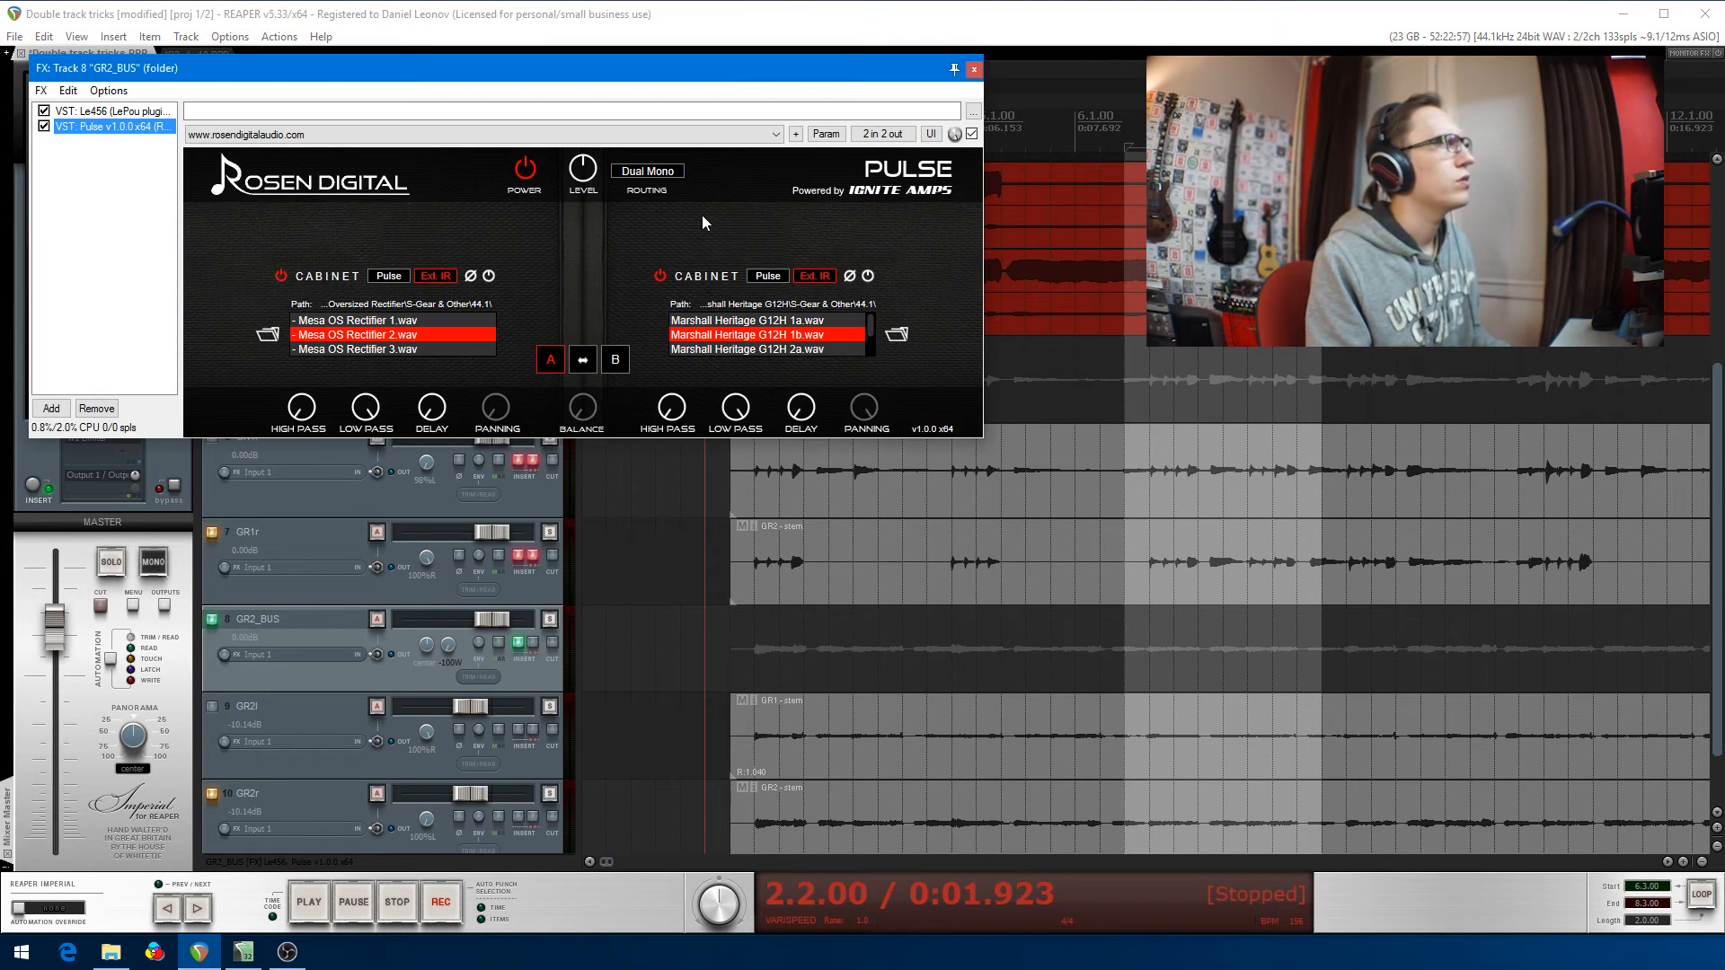
# - Switch the LE456 amp in the FX chain of GR2_BUS to stereo operation
pyautogui.click(113, 111)
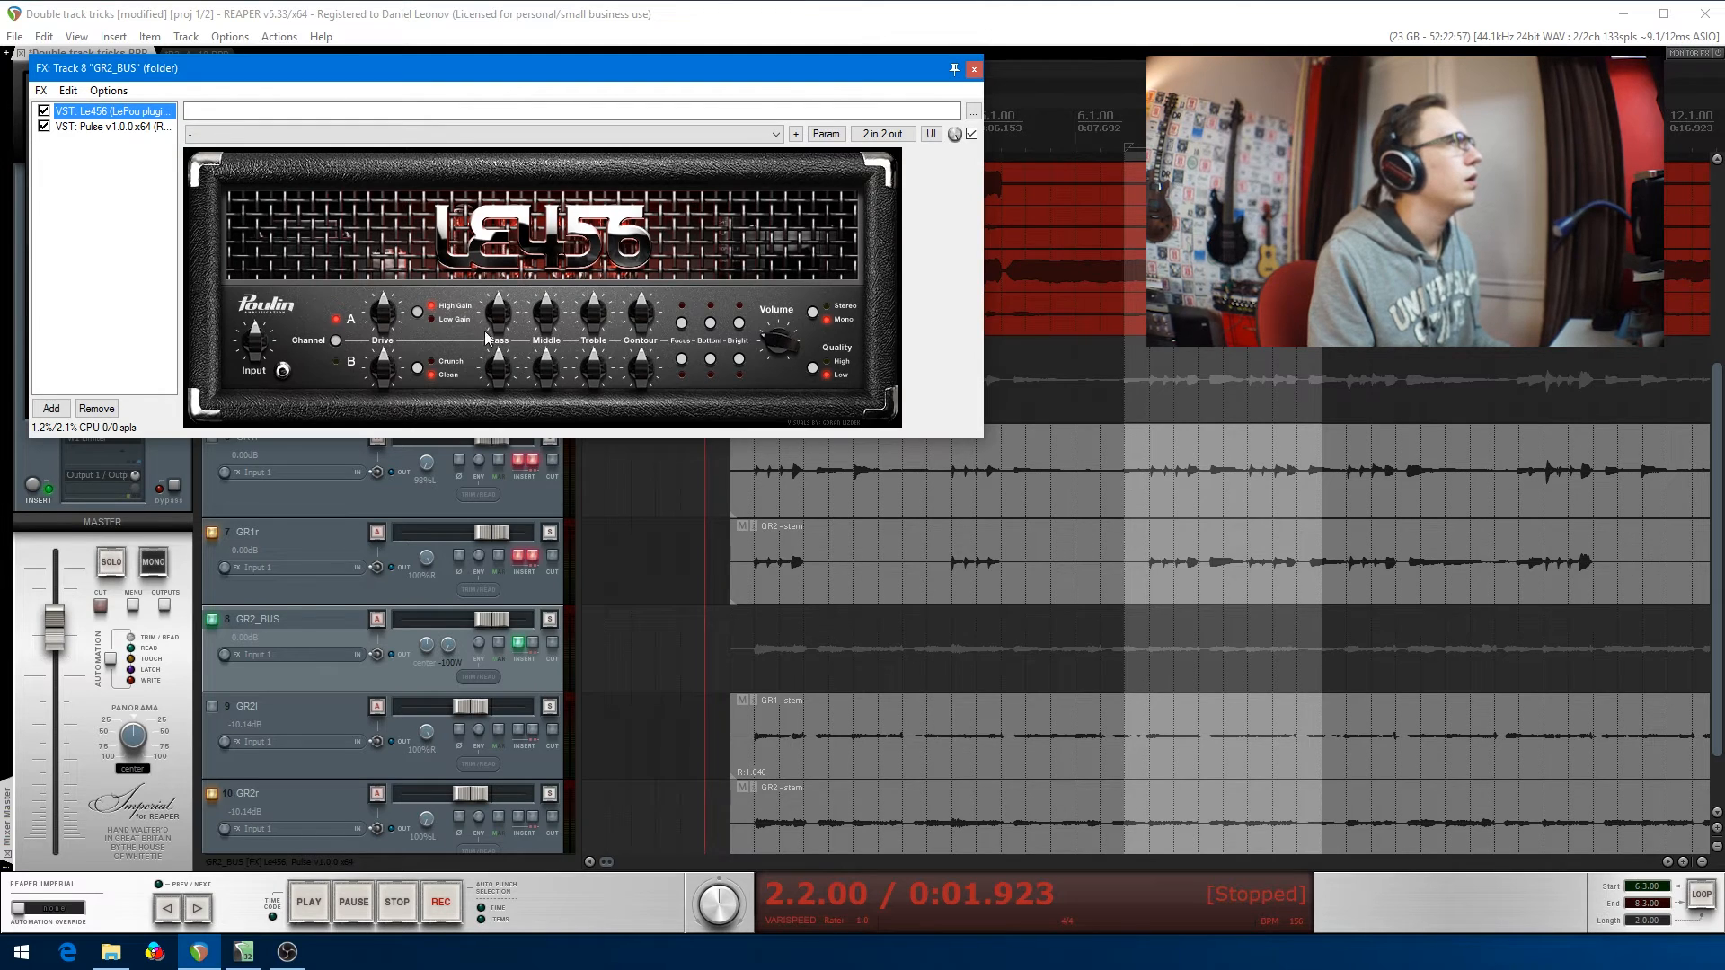
pyautogui.click(812, 312)
pyautogui.click(974, 69)
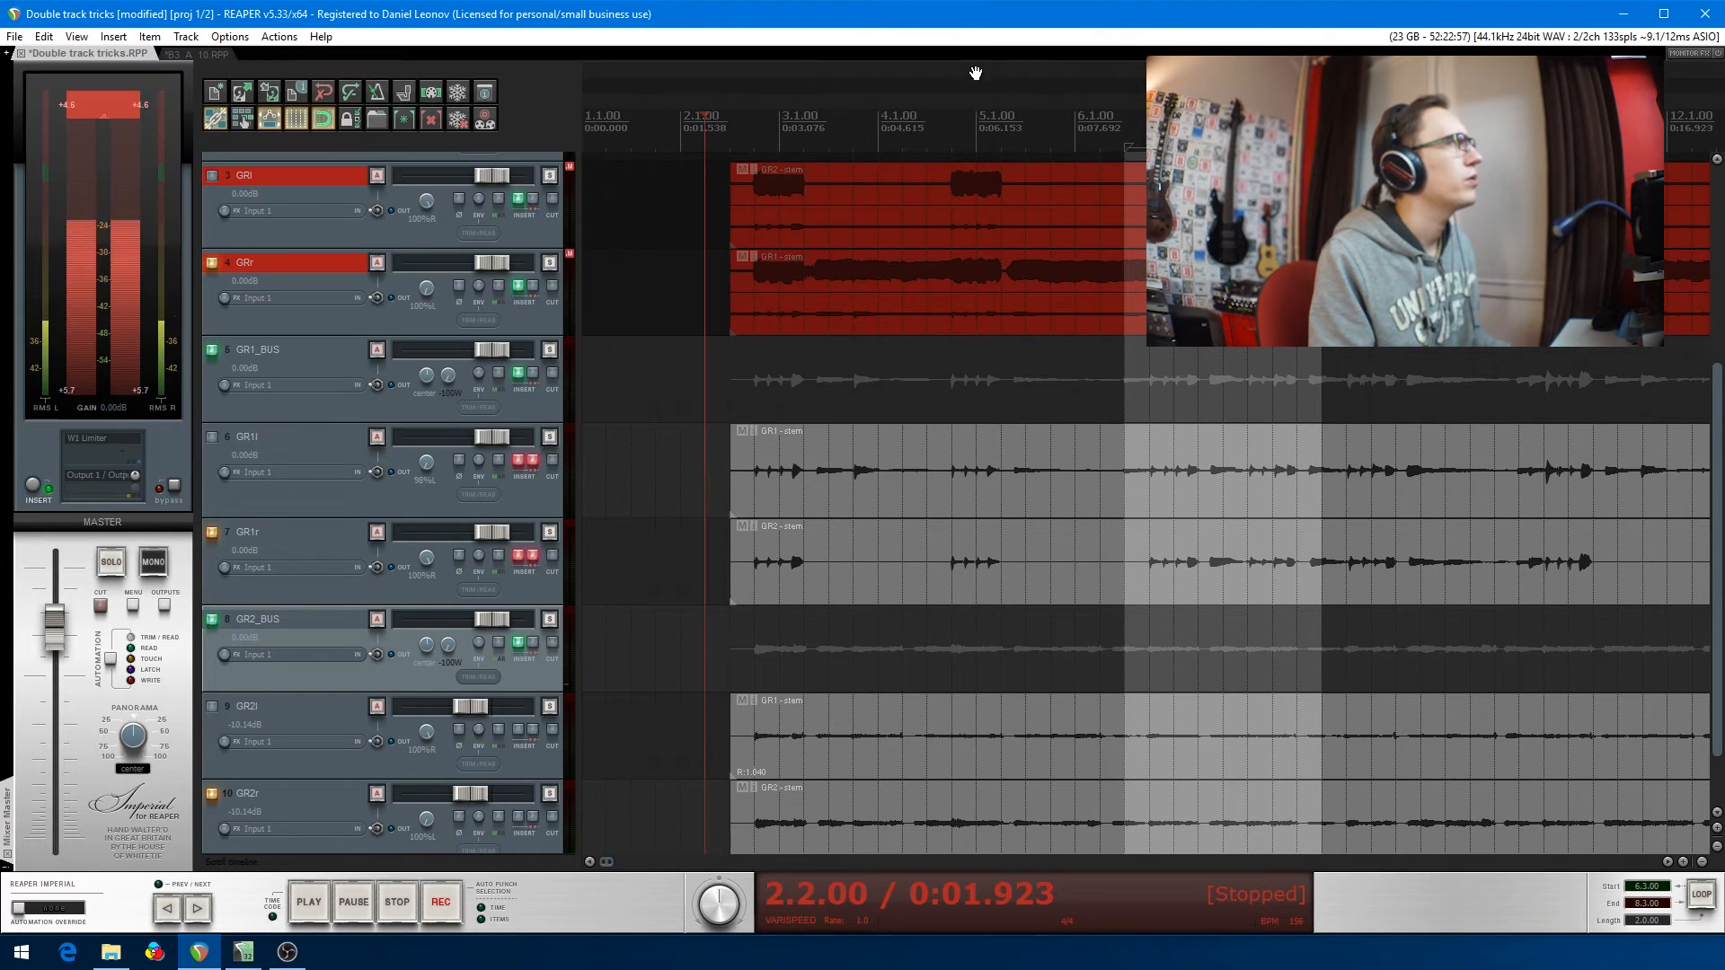
# - Play both guitar pairs while raising the GR2_BUS width to 80%, and readjust the widths of GR1_BUS and GR2_BUS
pyautogui.press('space')
pyautogui.moveTo(451, 645); pyautogui.dragTo(450, 534)
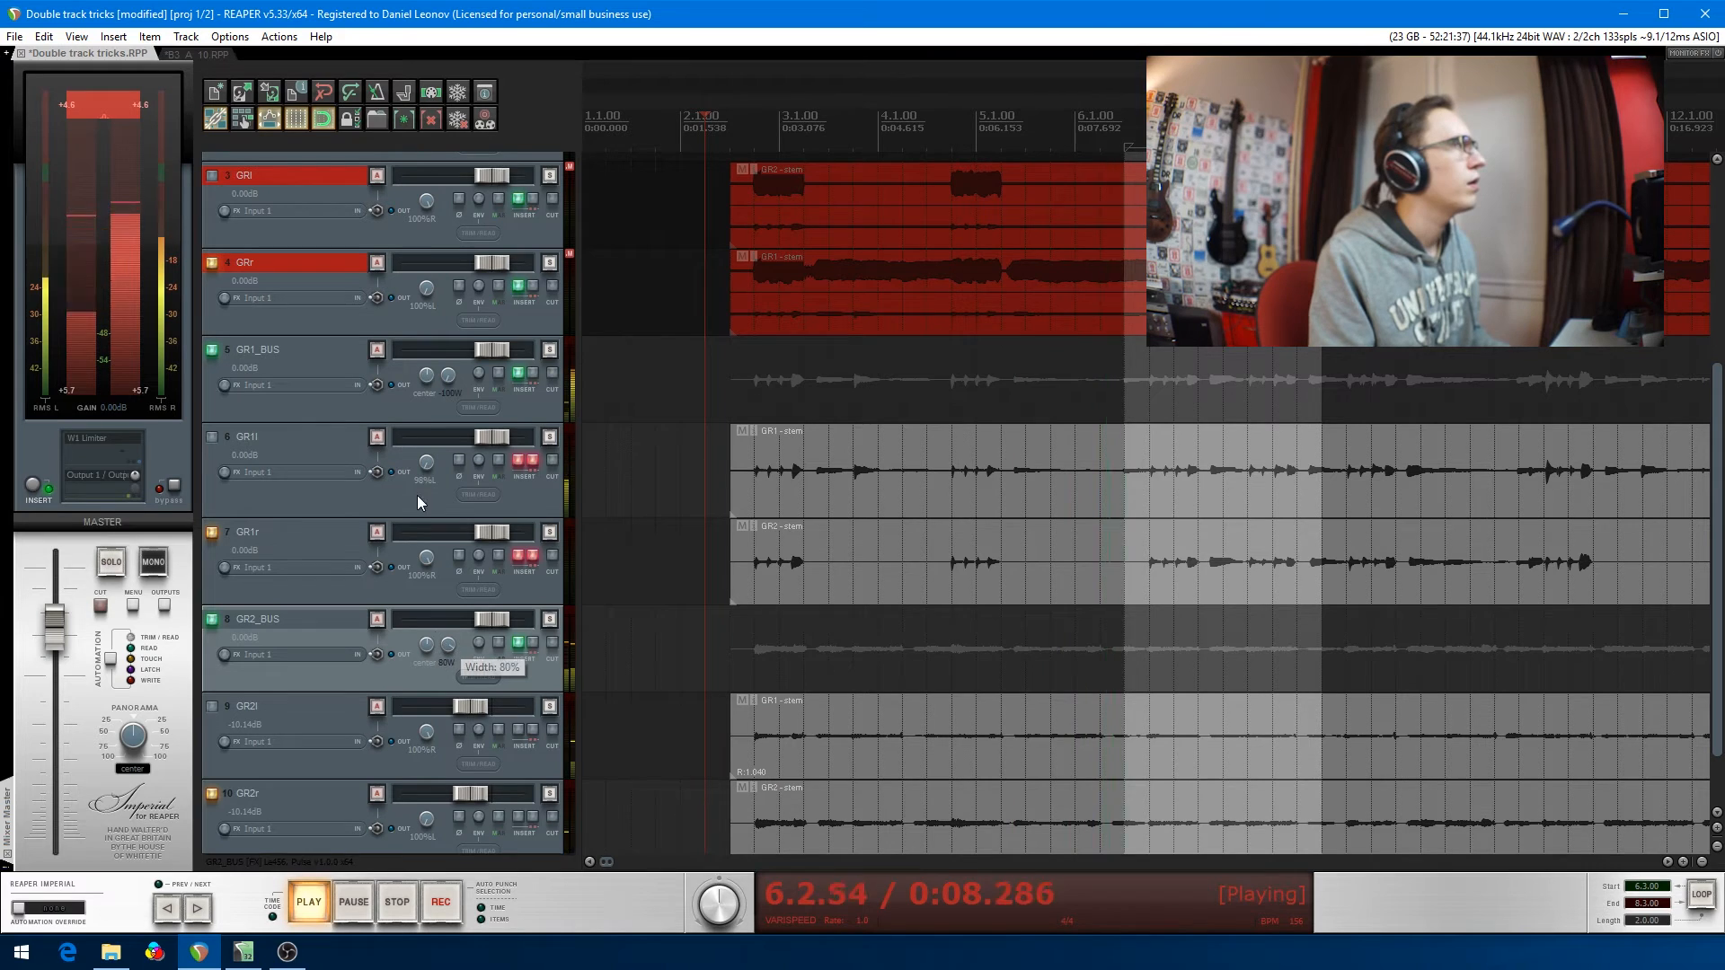
pyautogui.moveTo(449, 375); pyautogui.dragTo(448, 285)
pyautogui.moveTo(455, 653)
pyautogui.mouseDown()
pyautogui.moveTo(455, 699)
pyautogui.moveTo(453, 651)
pyautogui.mouseUp()
pyautogui.press('space')
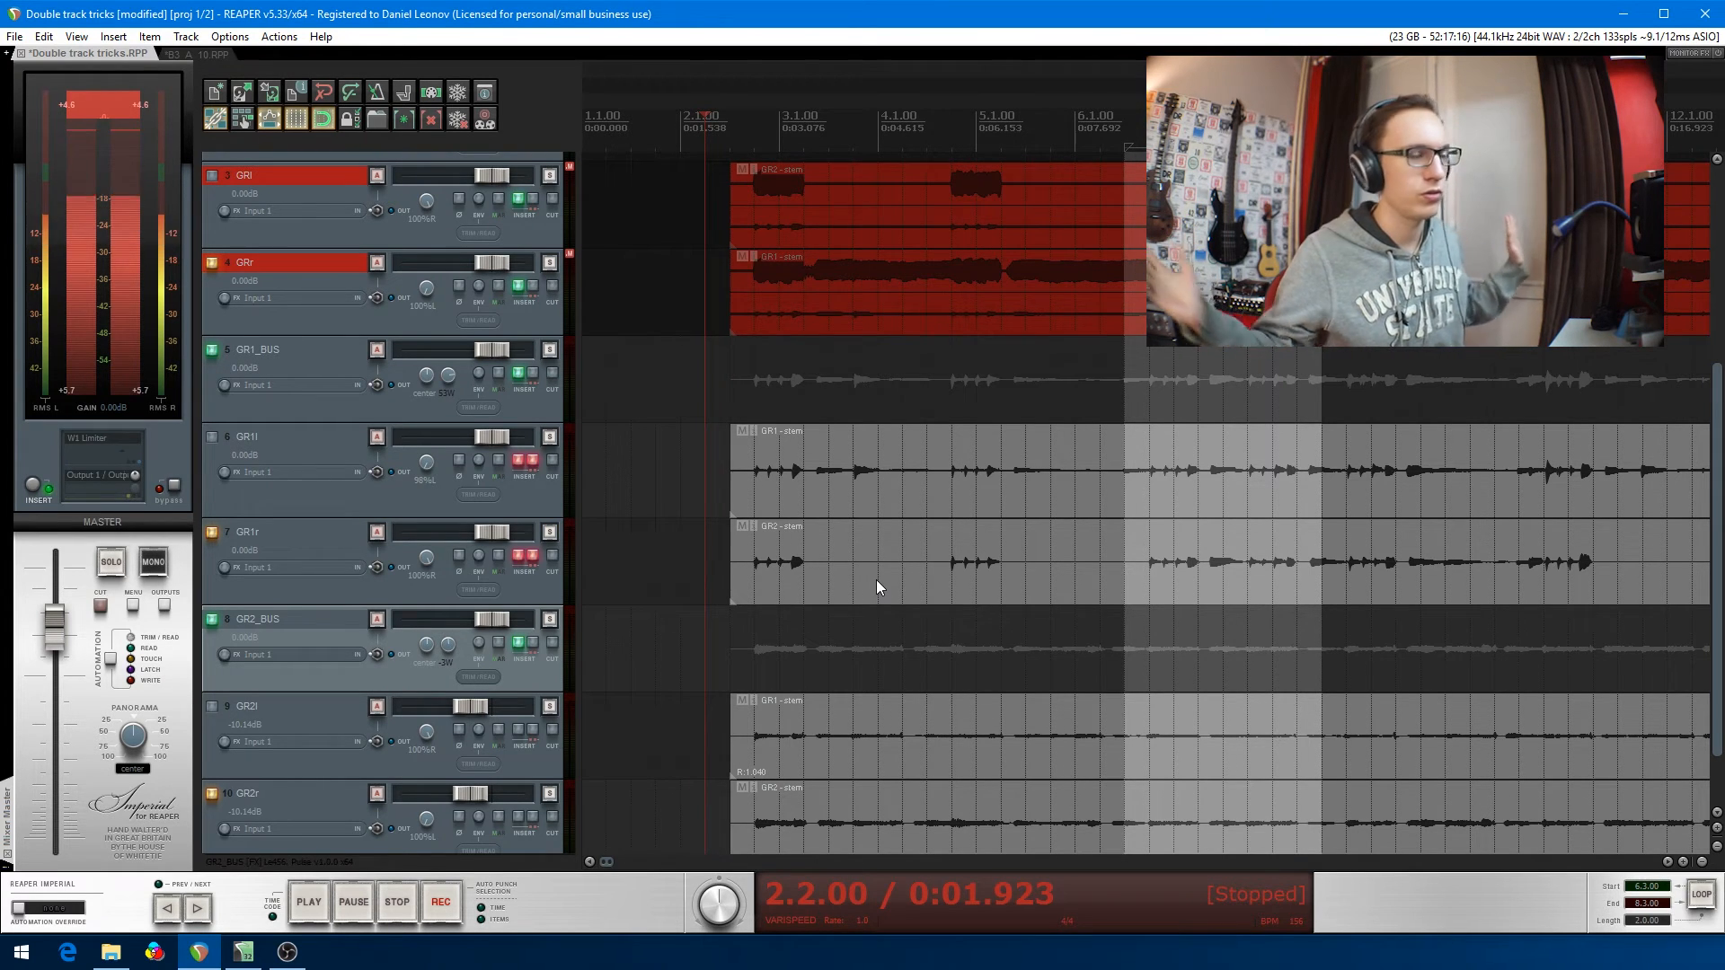
# - Show the pan envelope of GR1_BUS and remove it again
pyautogui.click(480, 374)
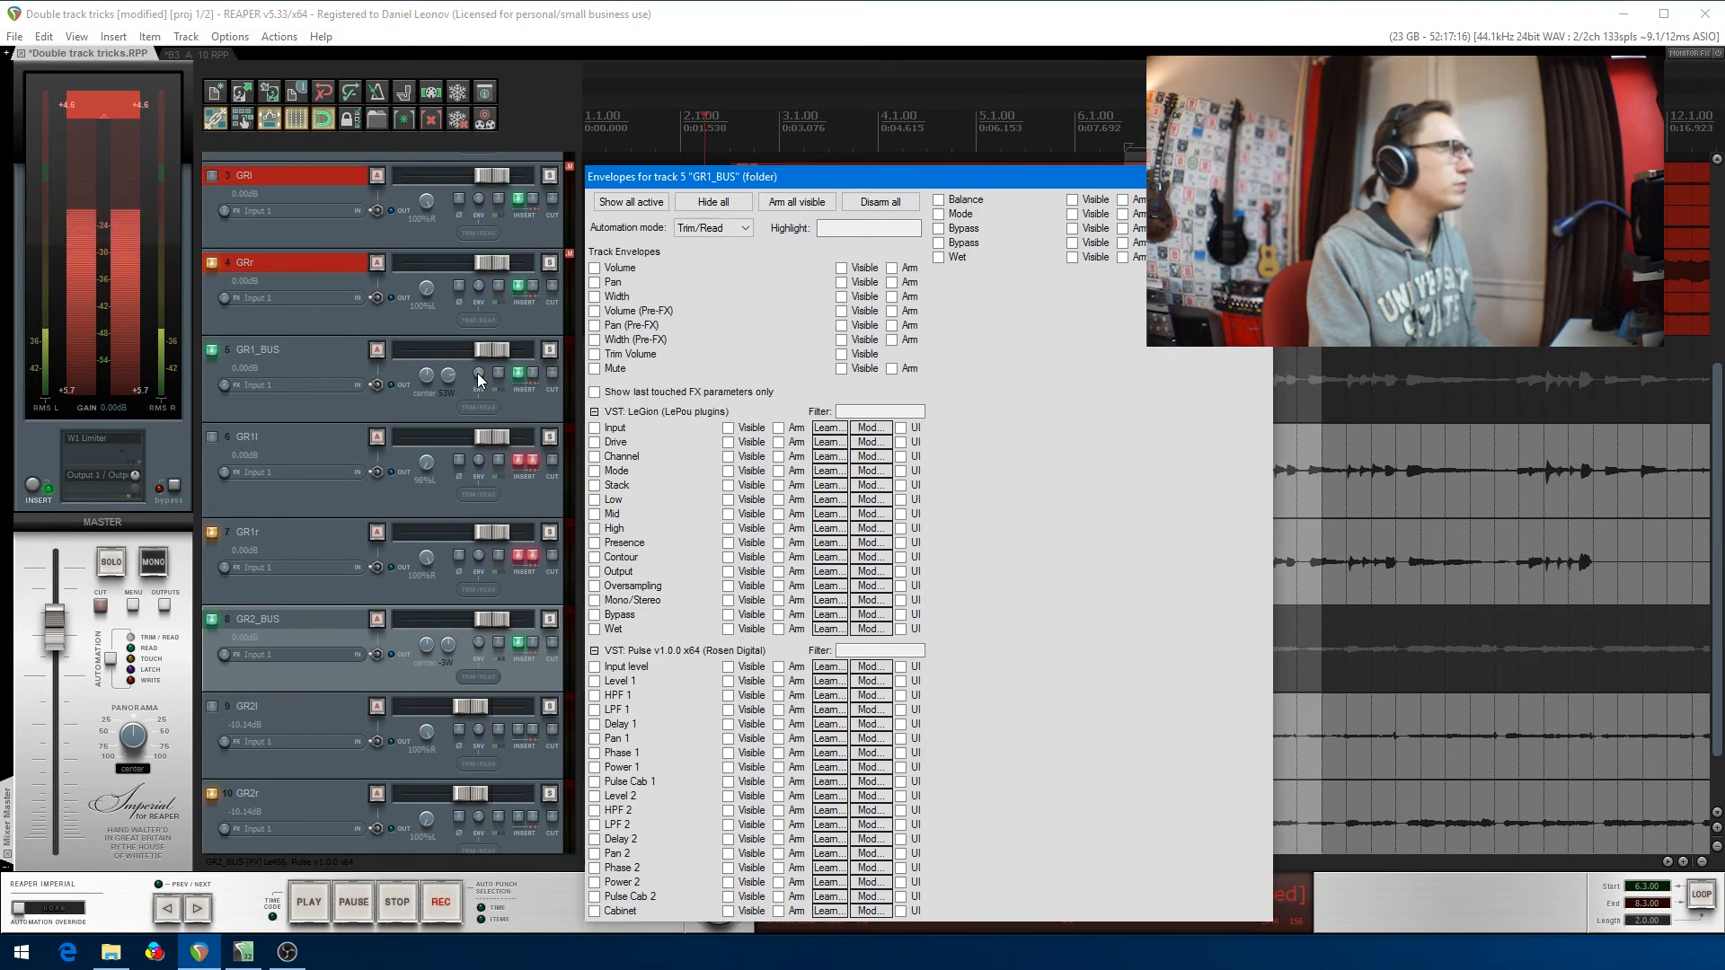
pyautogui.click(594, 282)
pyautogui.press('Escape')
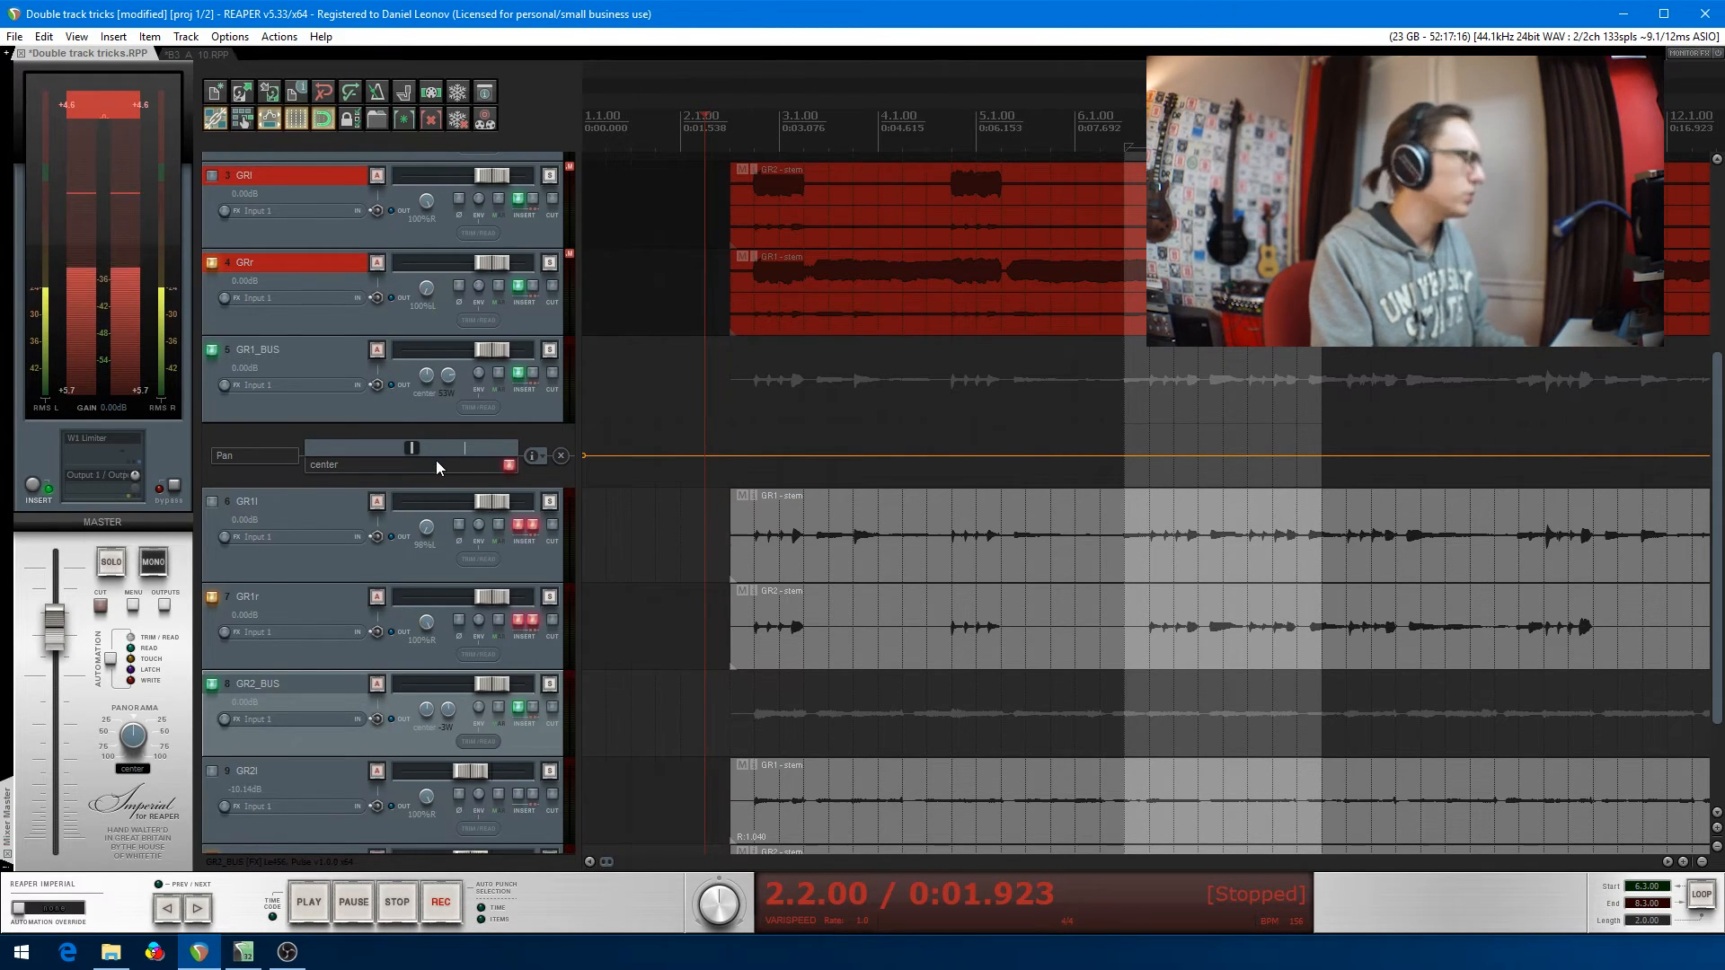
pyautogui.press('p')
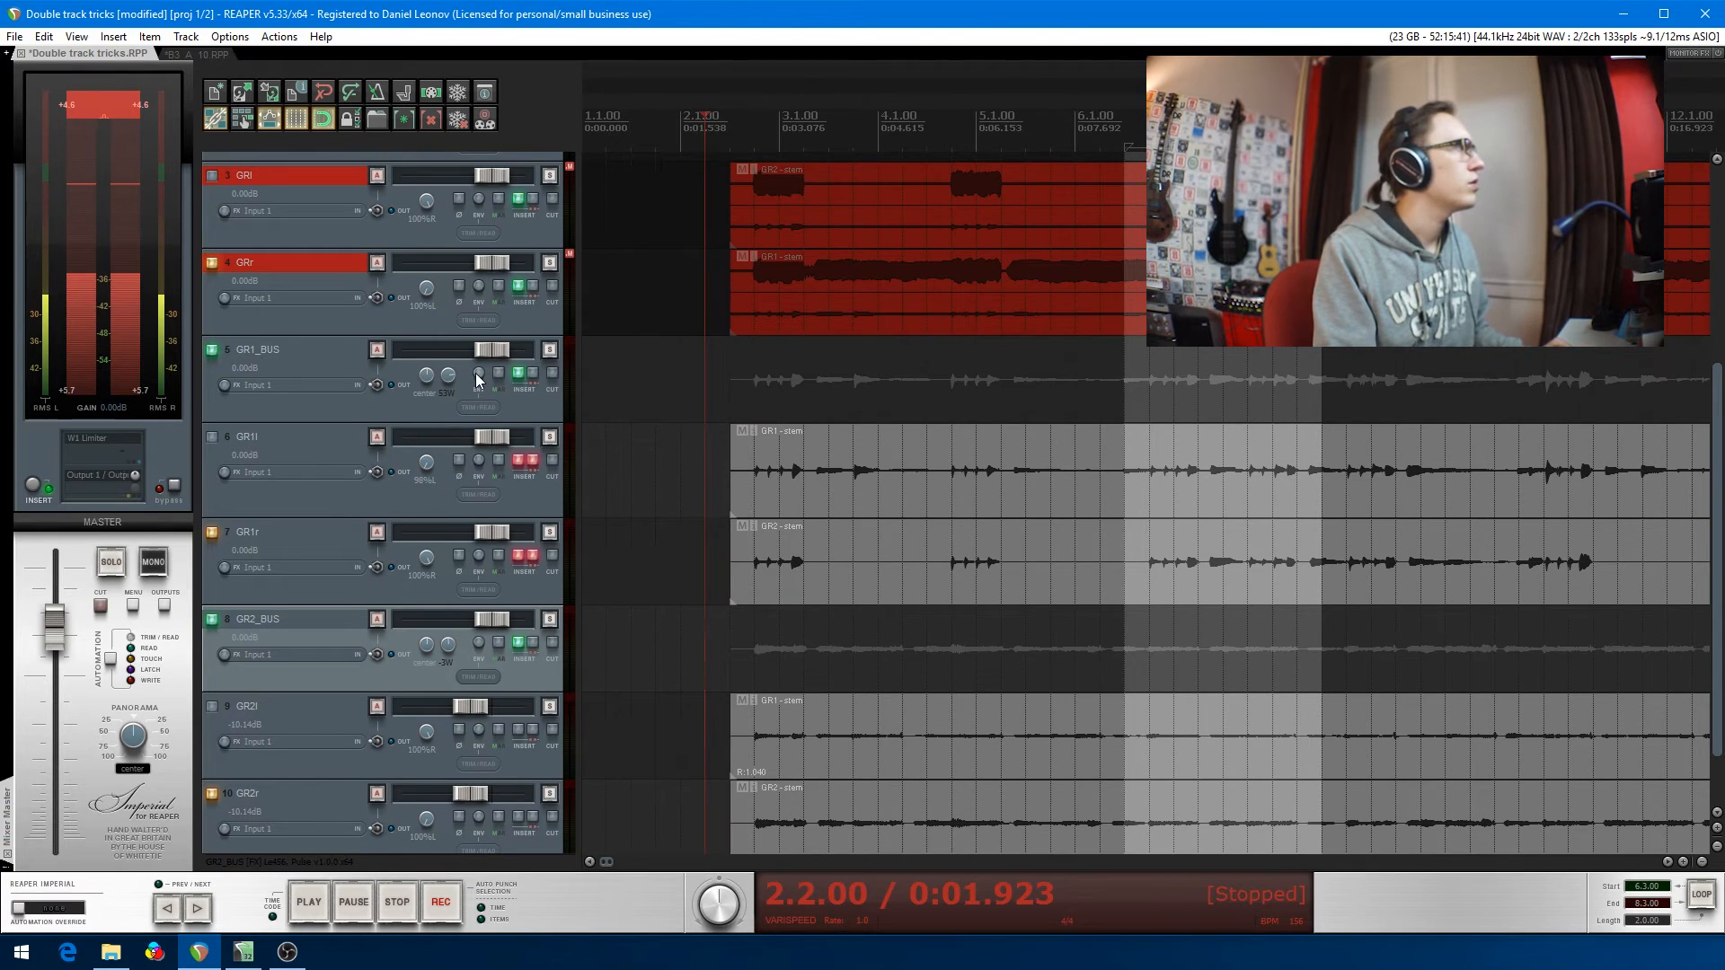
# - Activate and show the width envelope of GR1_BUS
pyautogui.click(479, 373)
pyautogui.click(594, 296)
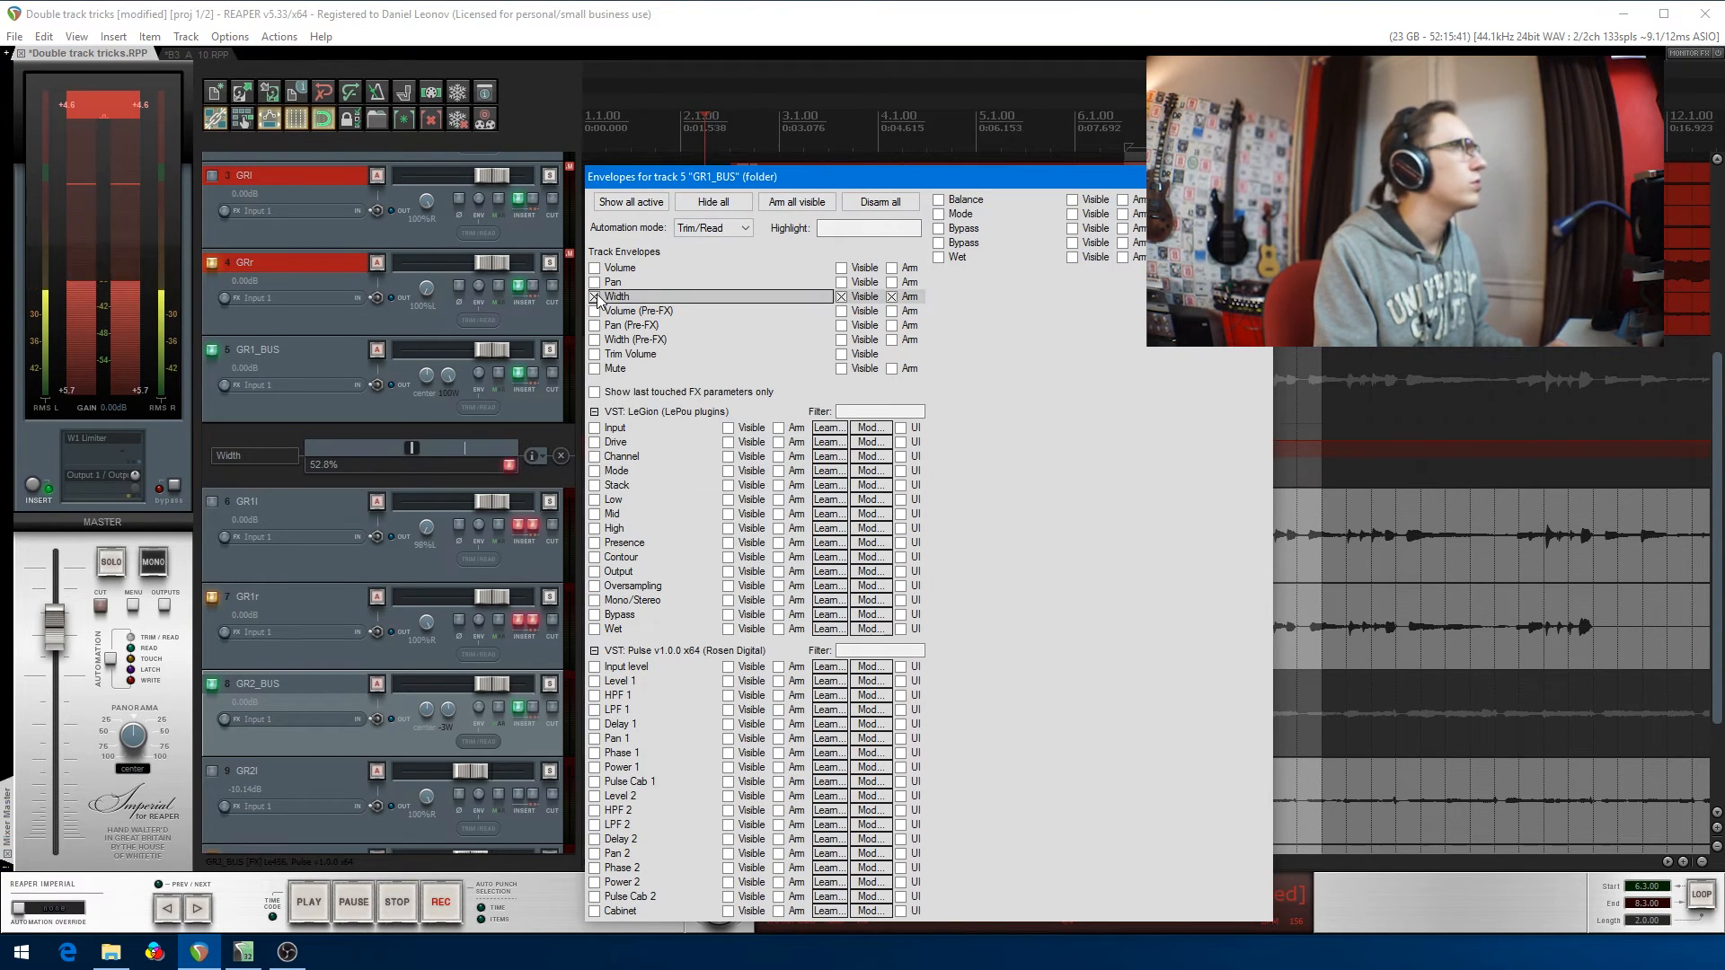
pyautogui.press('Escape')
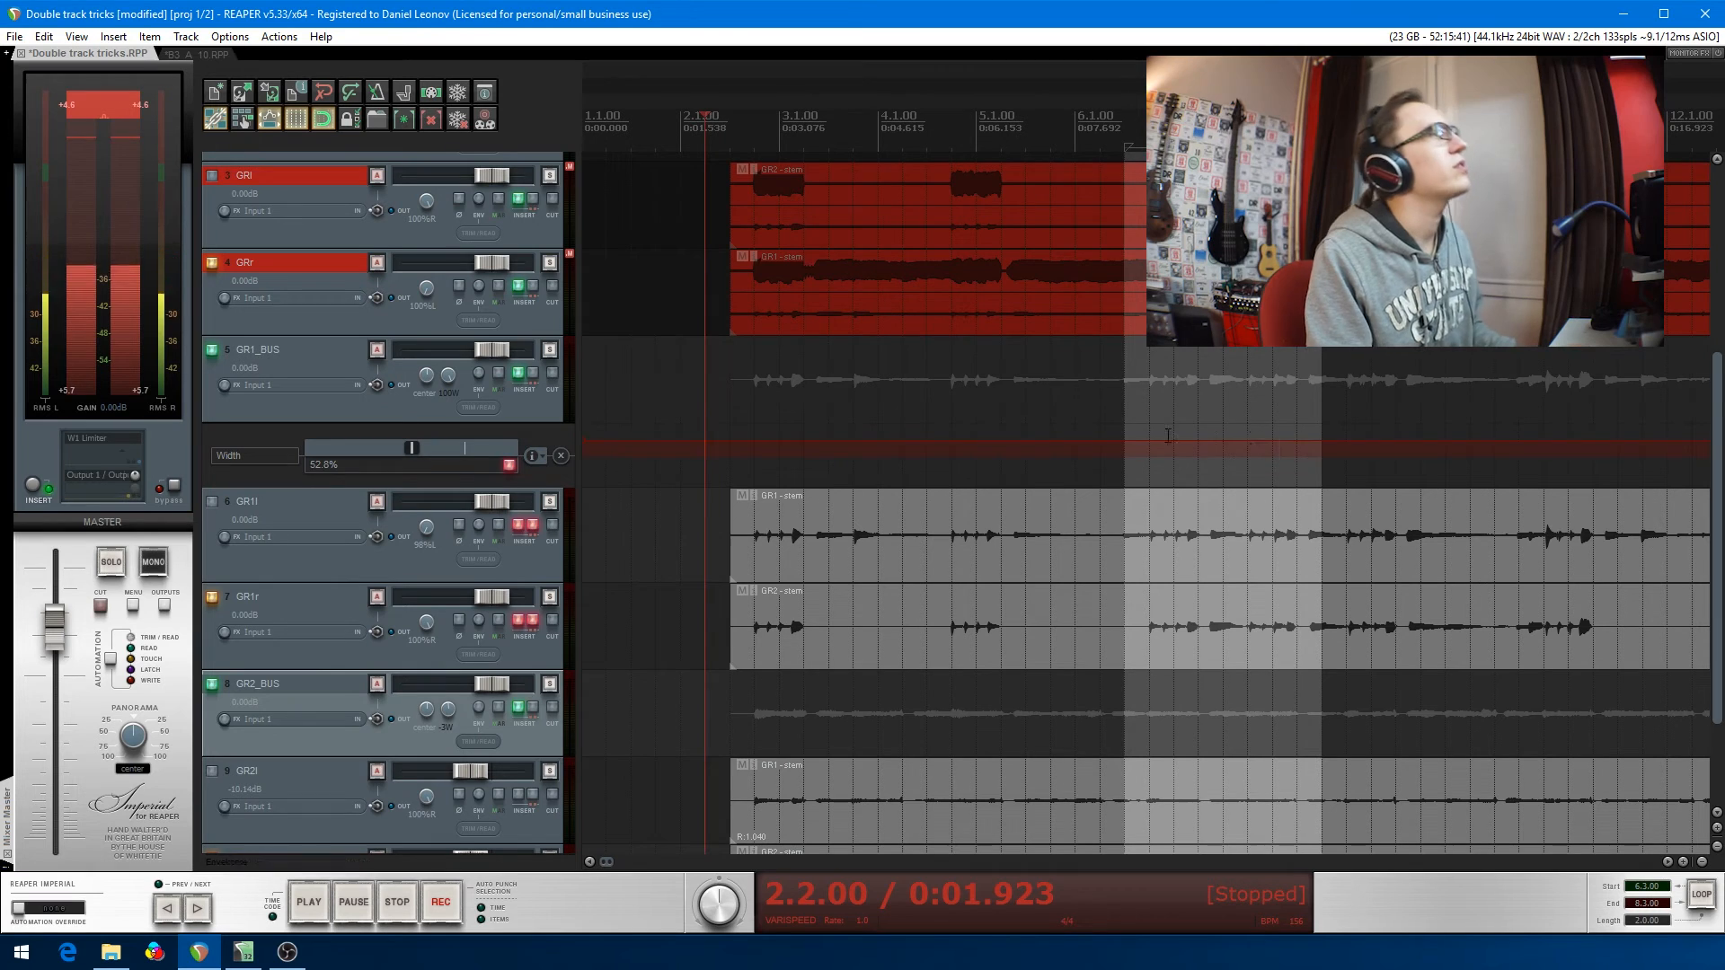
# - Raise the GR1_BUS width envelope within the time selection and enlarge the envelope lane
pyautogui.moveTo(1166, 438); pyautogui.dragTo(1166, 422)
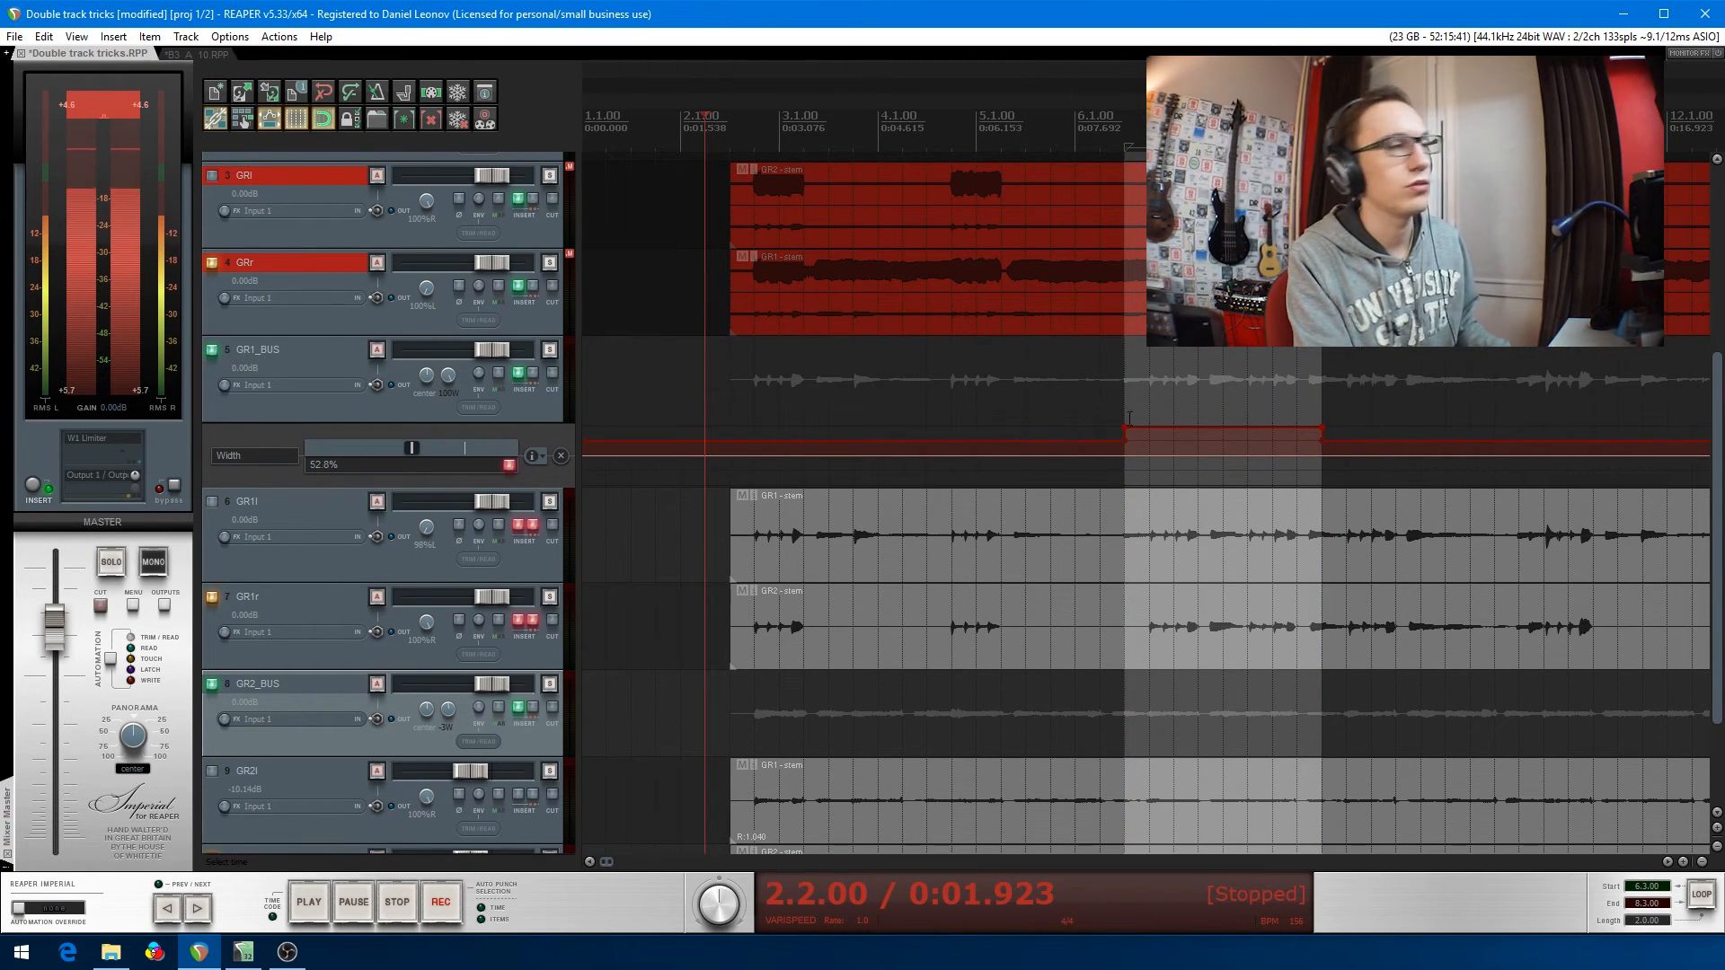
pyautogui.moveTo(1166, 429); pyautogui.dragTo(1239, 468)
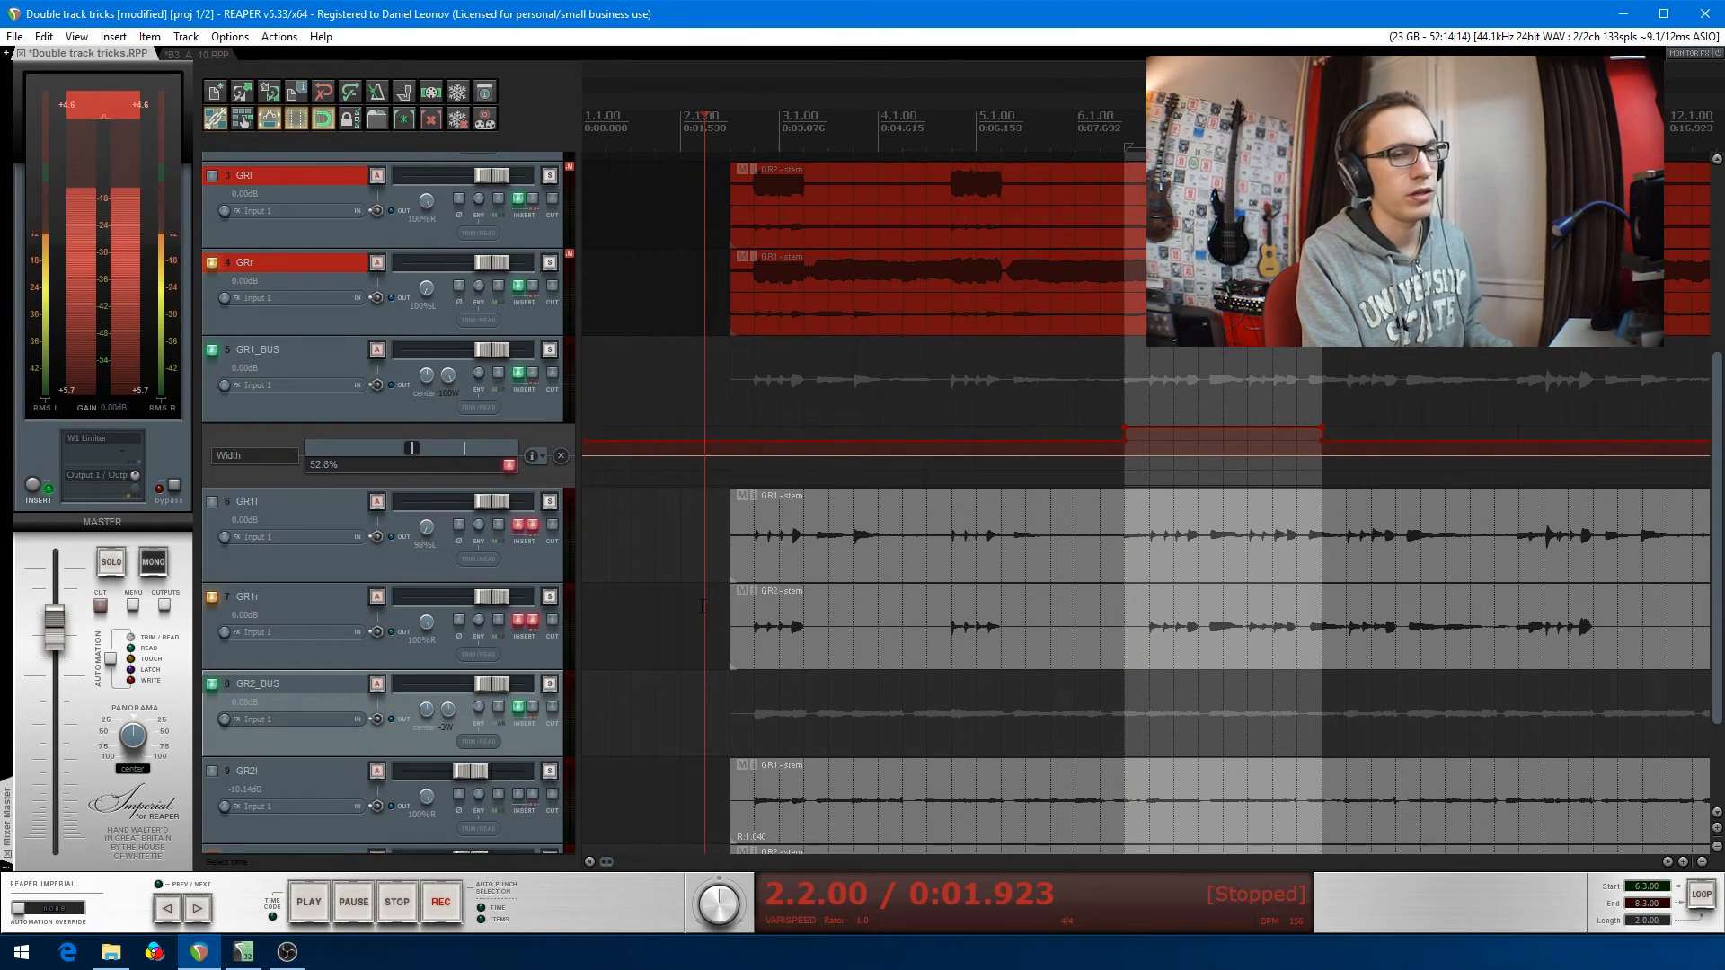
pyautogui.moveTo(576, 498); pyautogui.dragTo(577, 604)
# - Play the guitars from 5.1.00 through the section with the raised GR1_BUS width, and stop playback
pyautogui.click(987, 566)
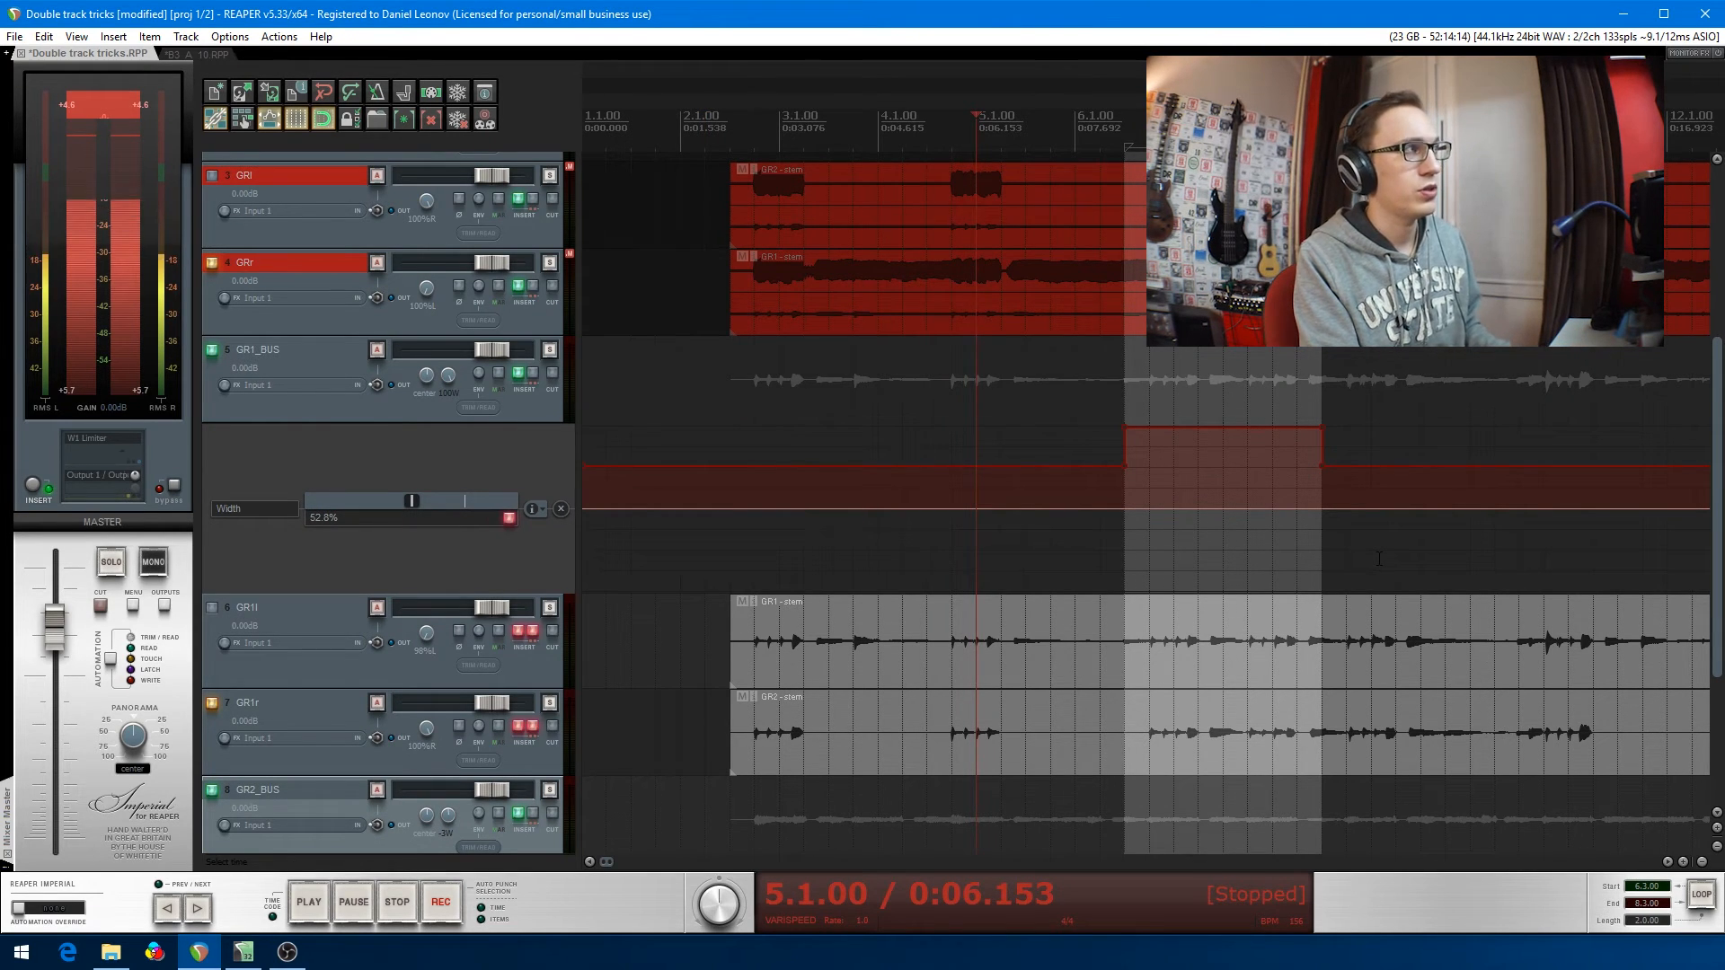
pyautogui.press('space')
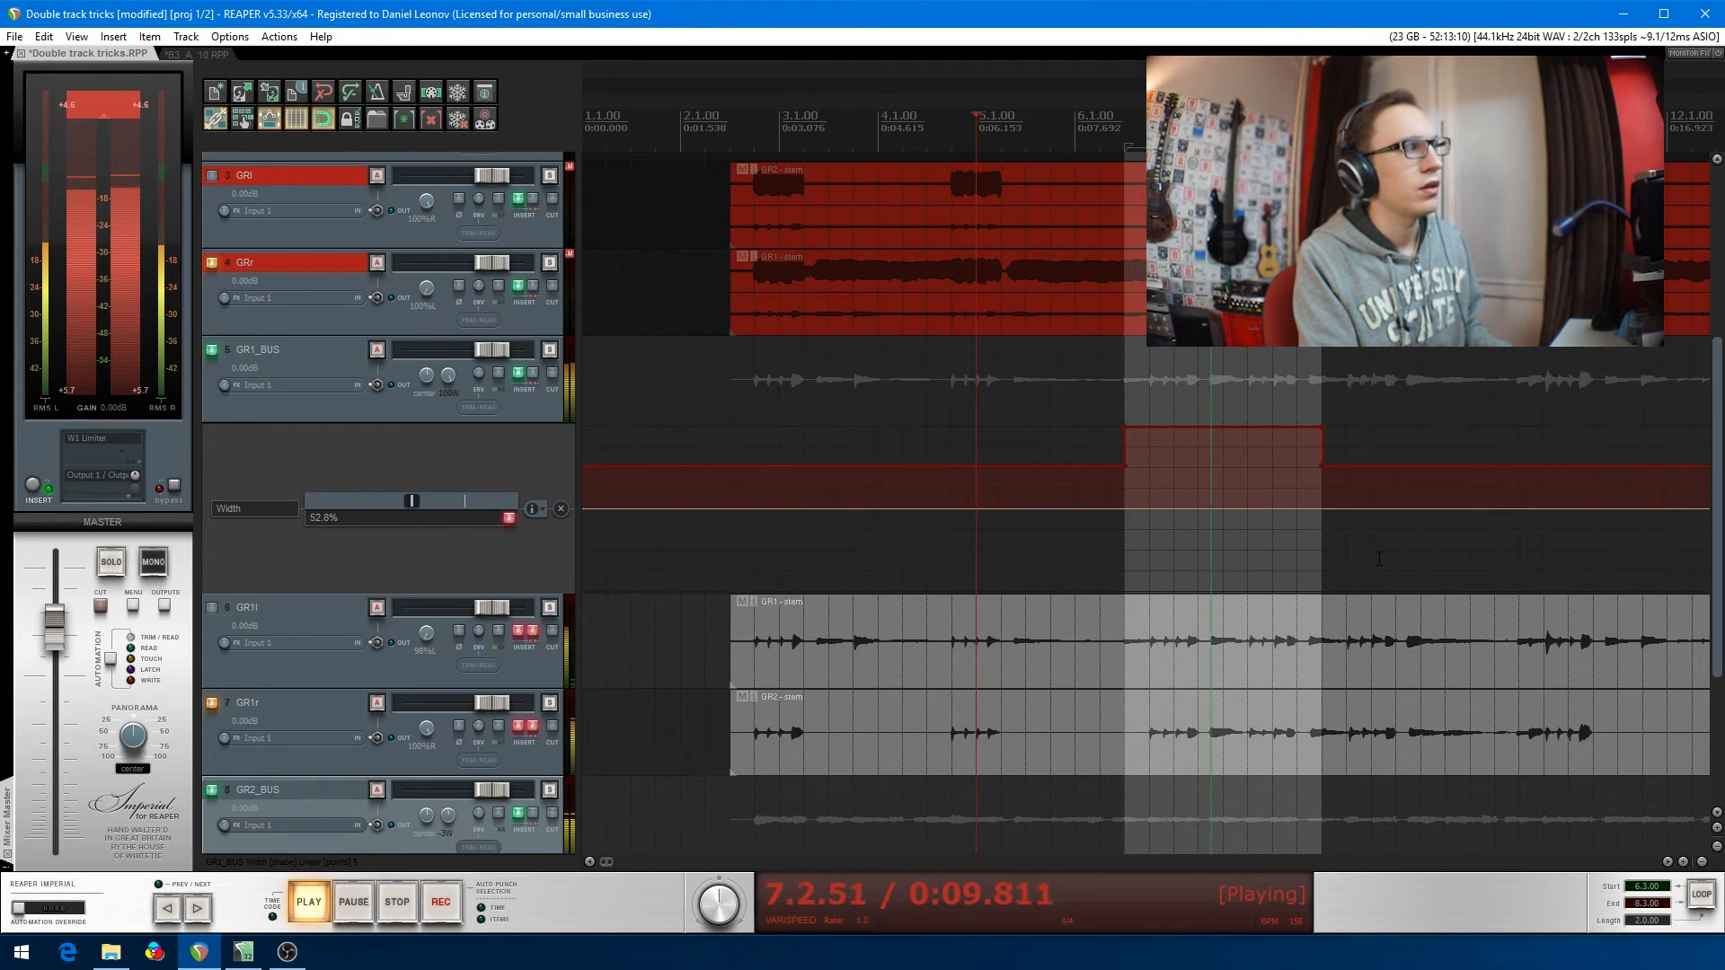
pyautogui.press('space')
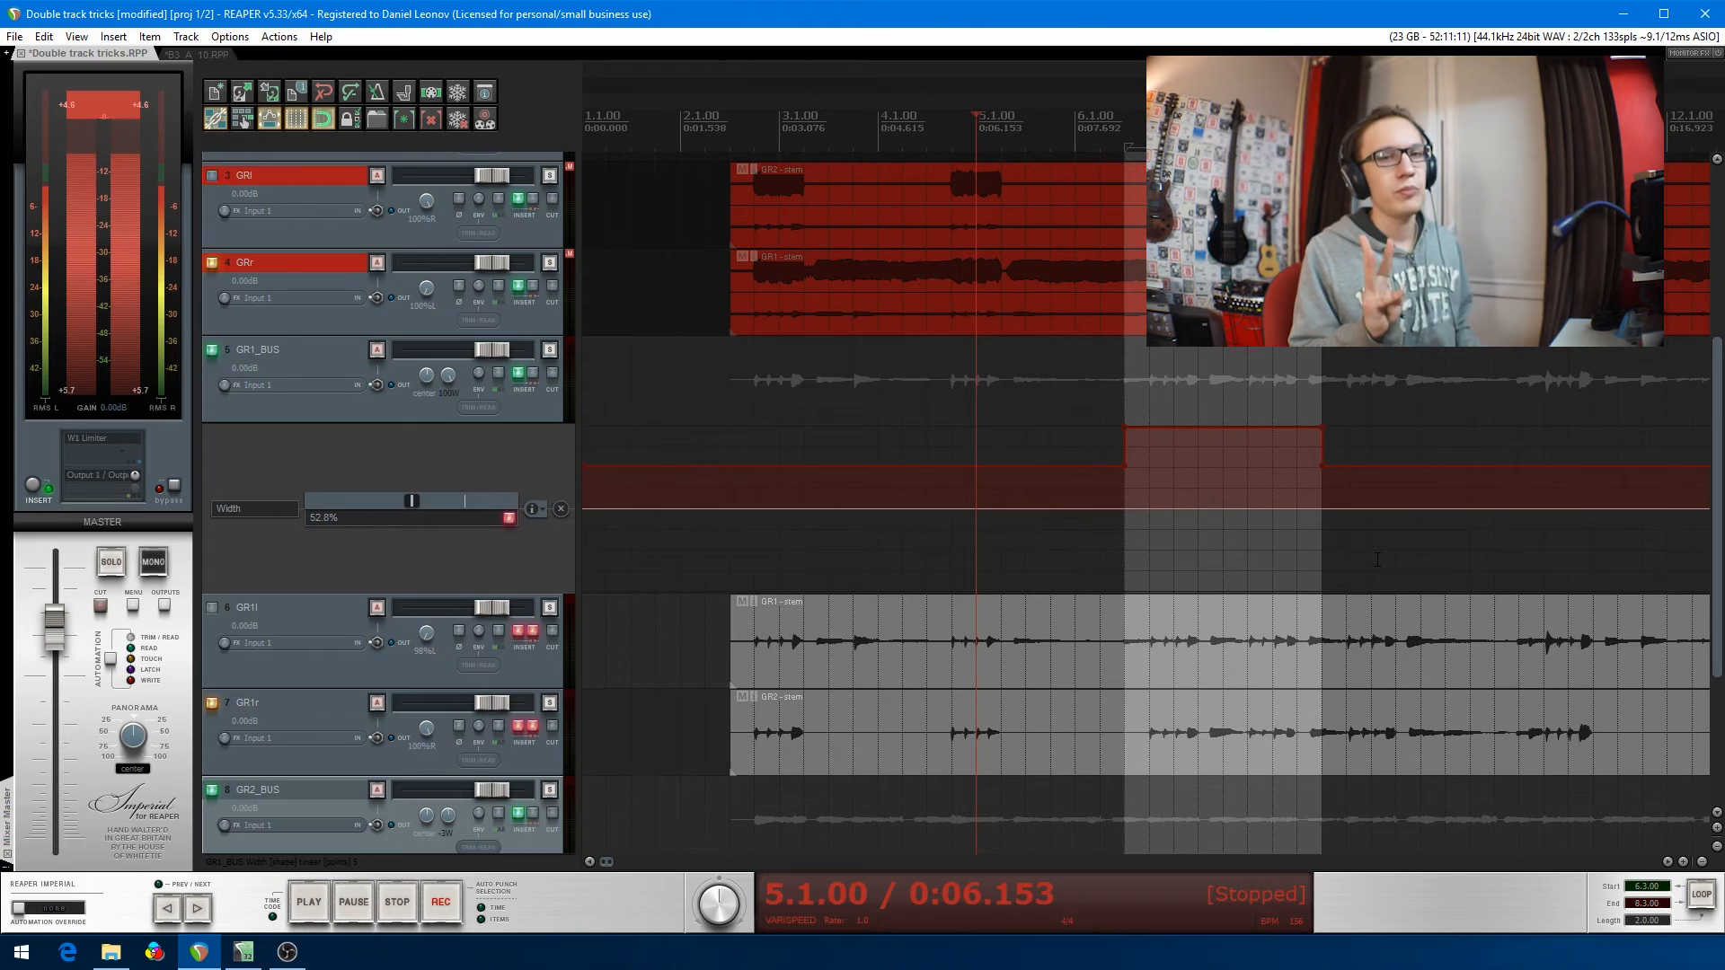
# - Show the volume envelope of GR1l and insert tracks from the RG_DoubleTrack_IW template
pyautogui.click(1073, 608)
pyautogui.press('v')
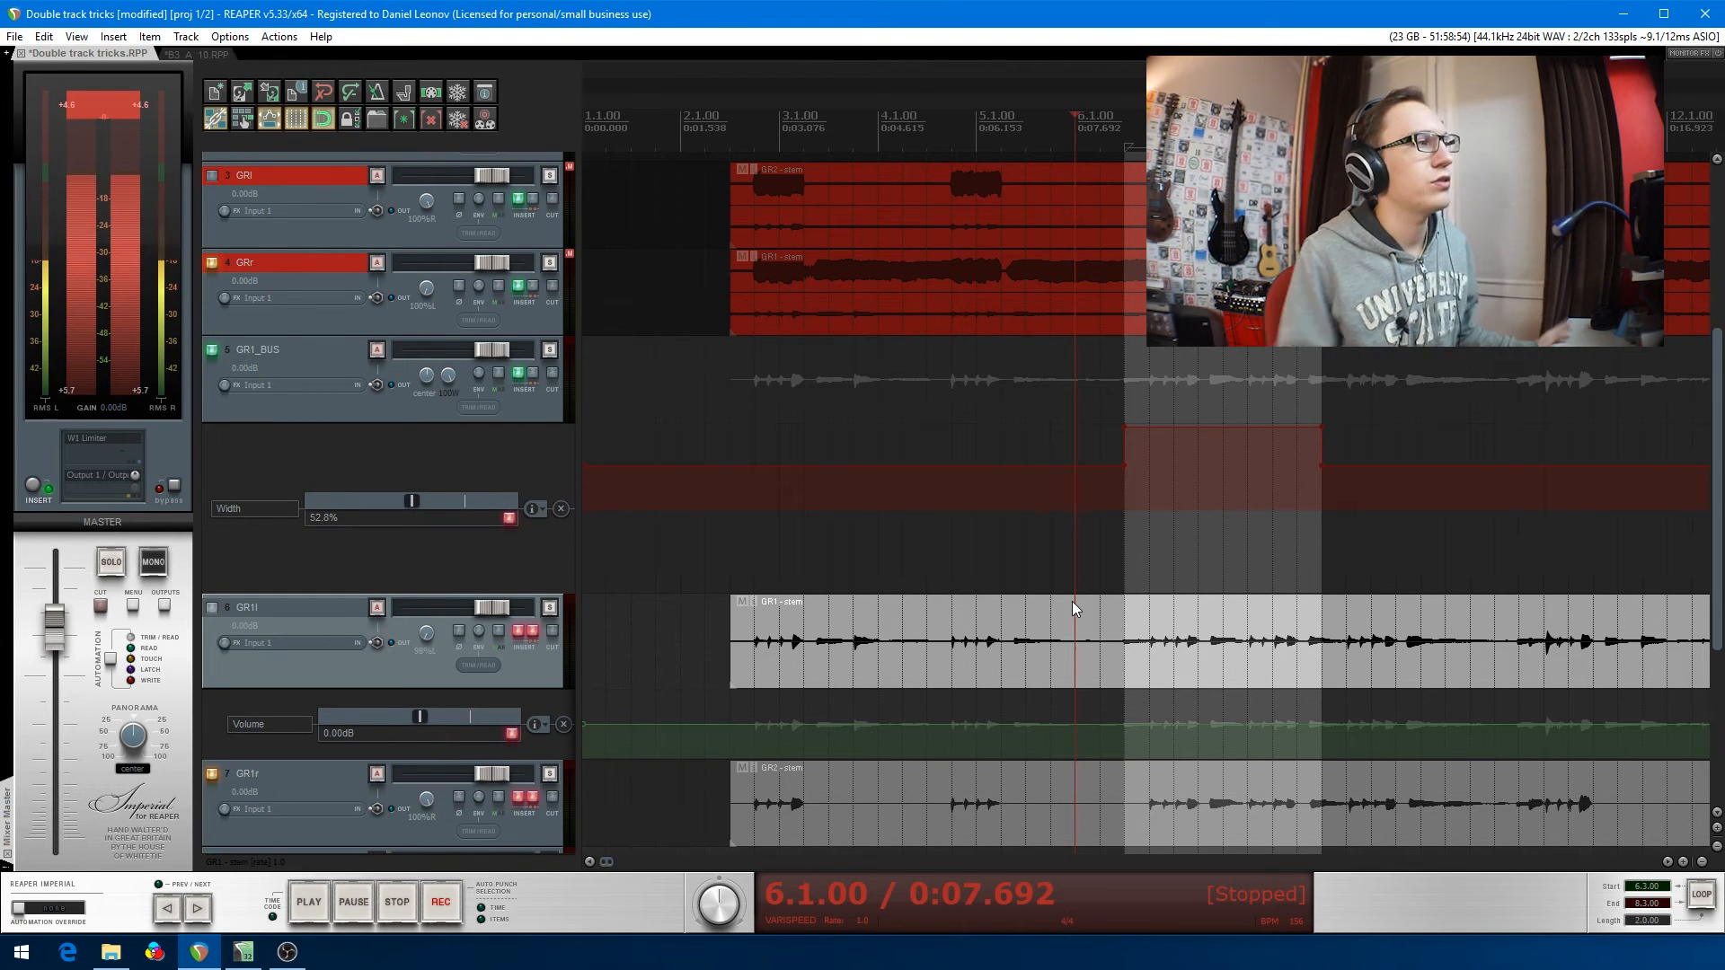
pyautogui.scroll(-3, 1272, 521)
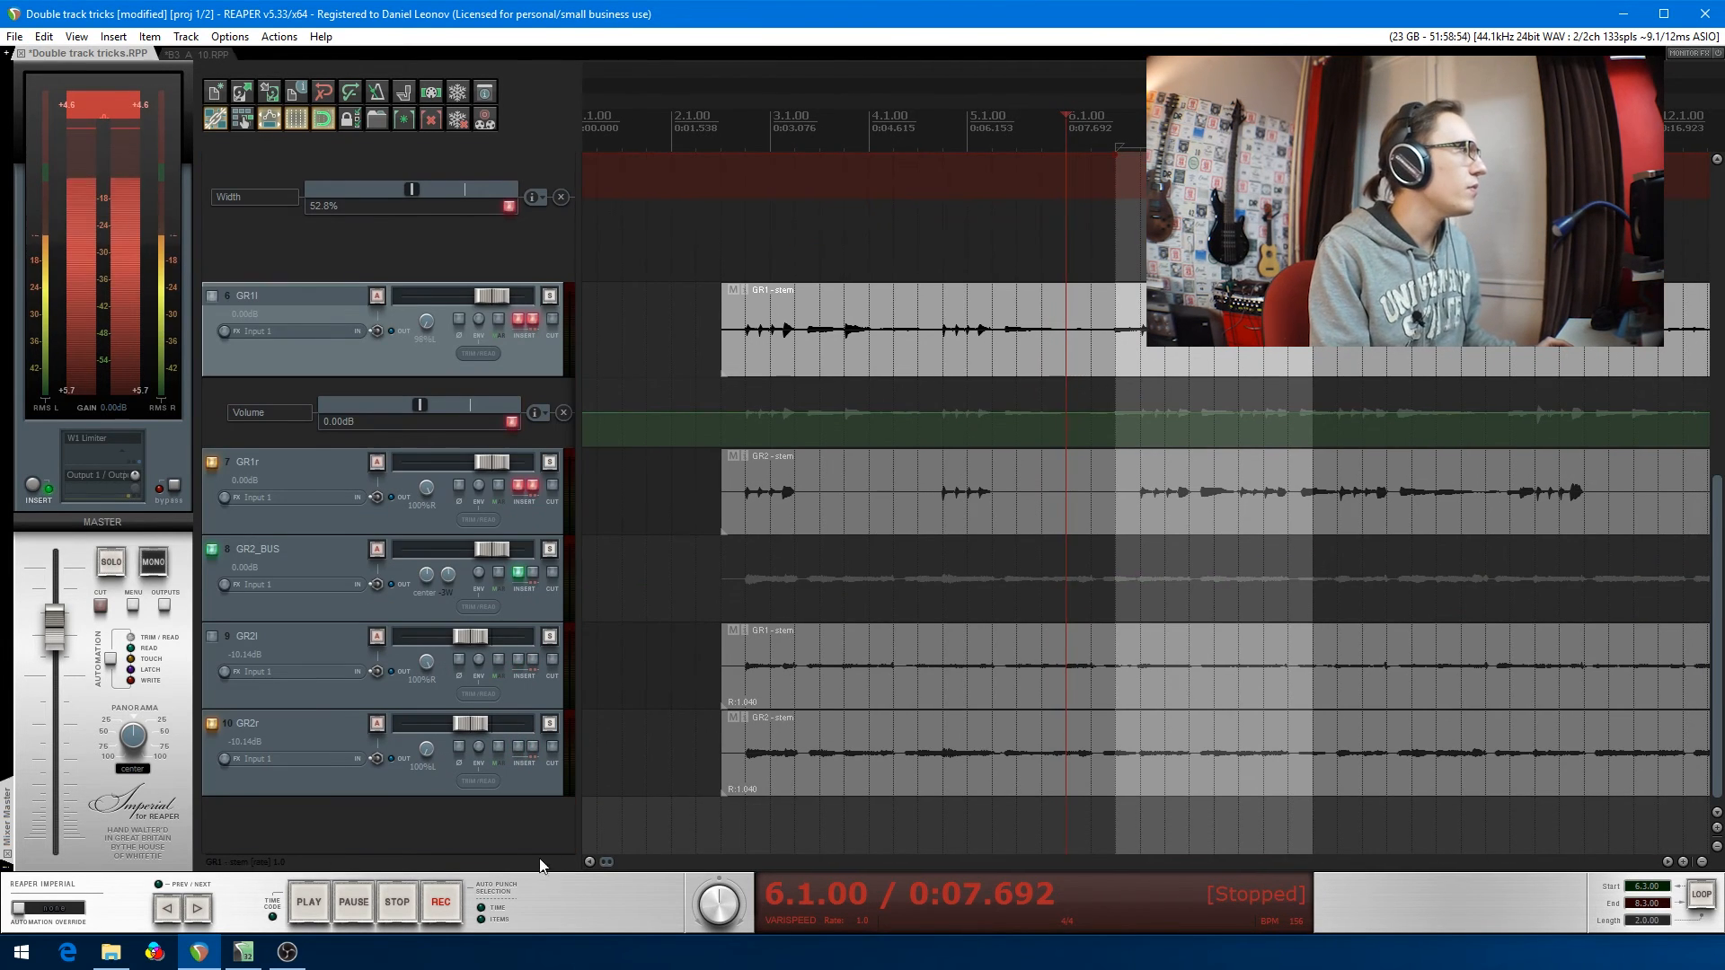
pyautogui.rightClick(541, 835)
pyautogui.moveTo(708, 802)
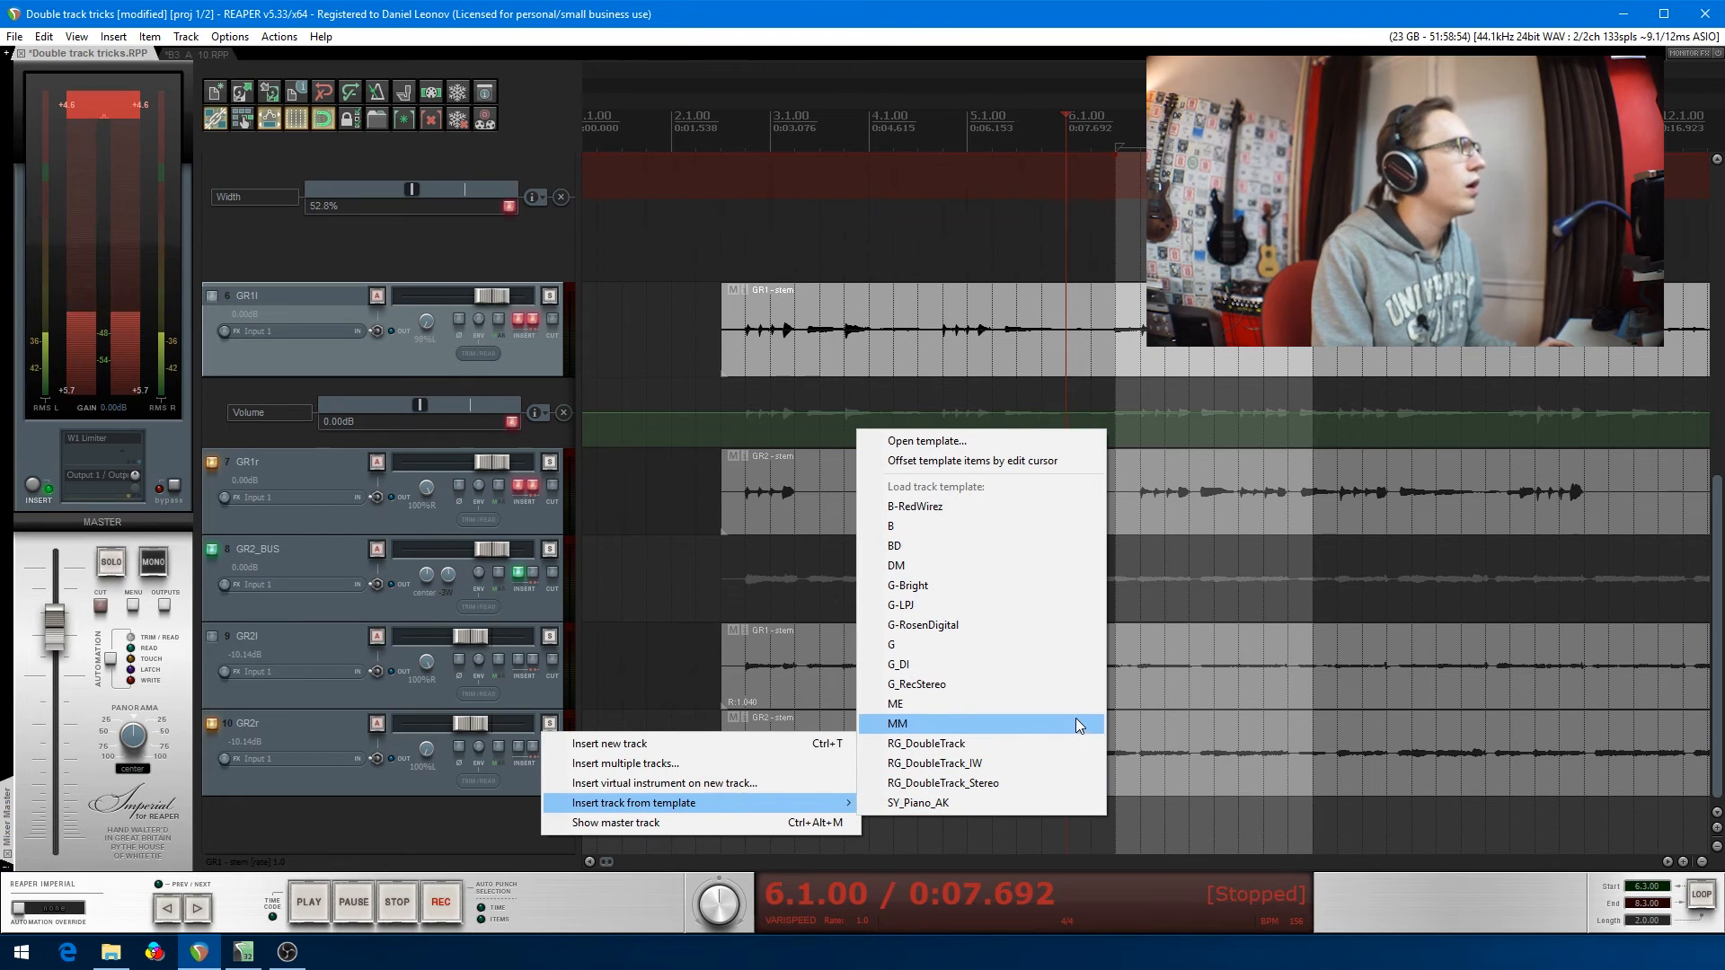
pyautogui.click(1021, 760)
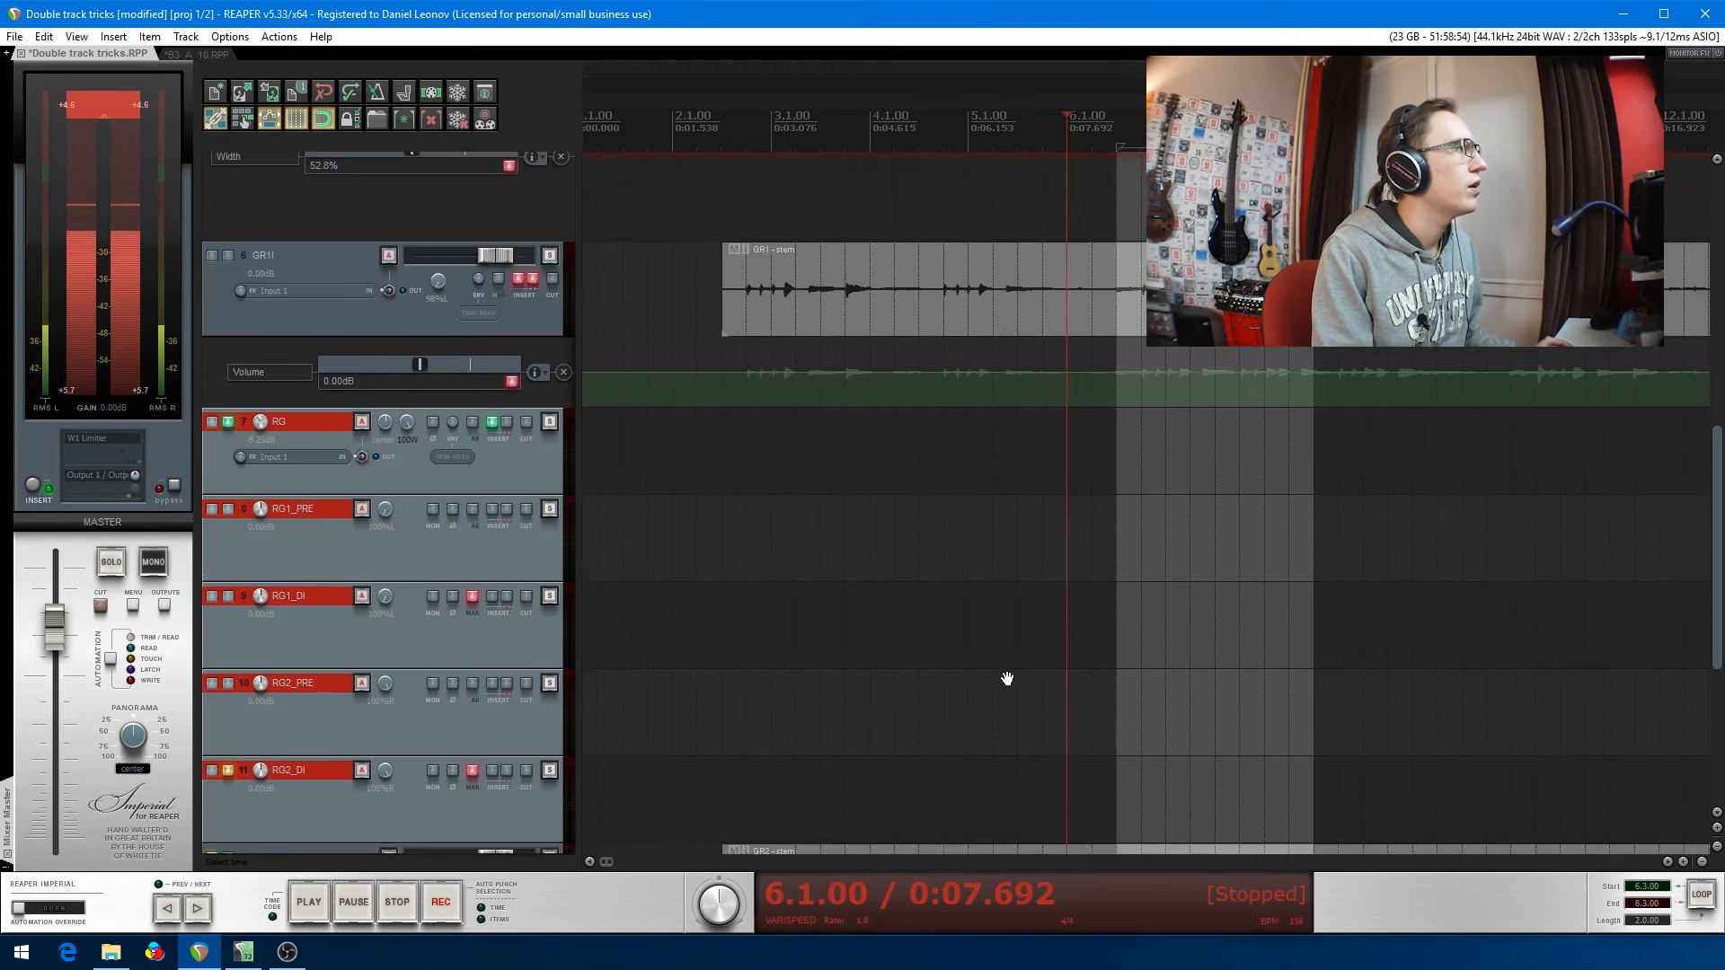
pyautogui.scroll(1, 1021, 530)
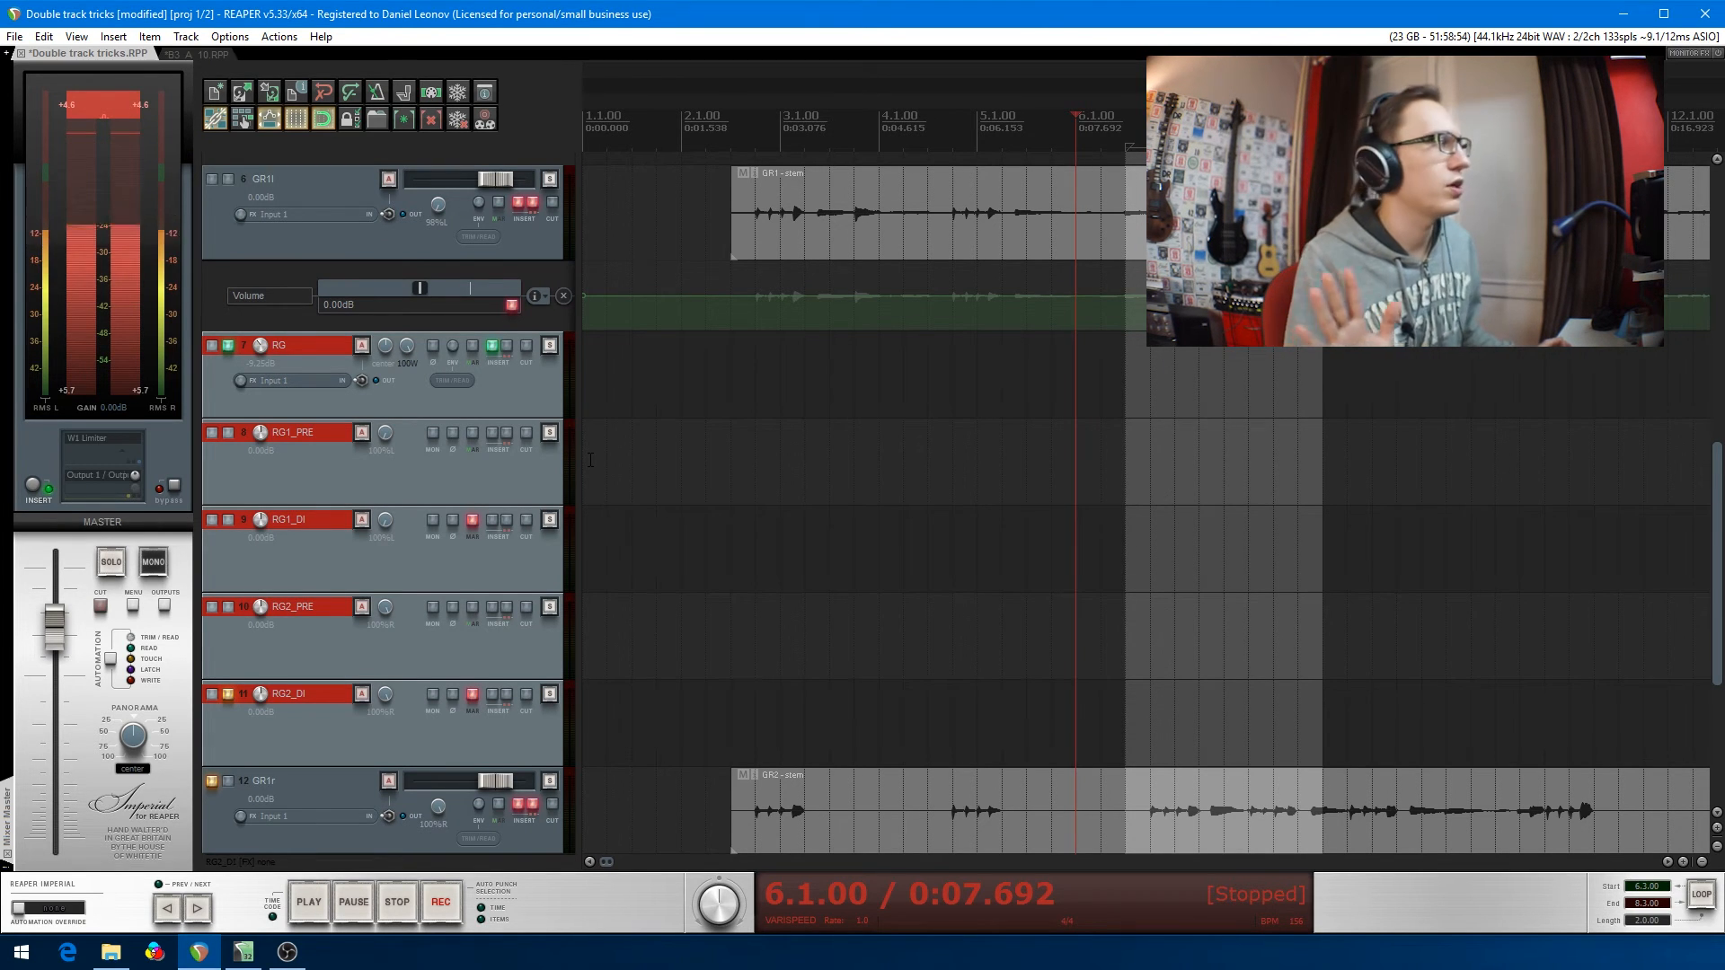
# - Select the template tracks RG1_PRE, RG1_DI, RG2_PRE and RG2_DI in turn, and finally the RG bus
pyautogui.click(456, 480)
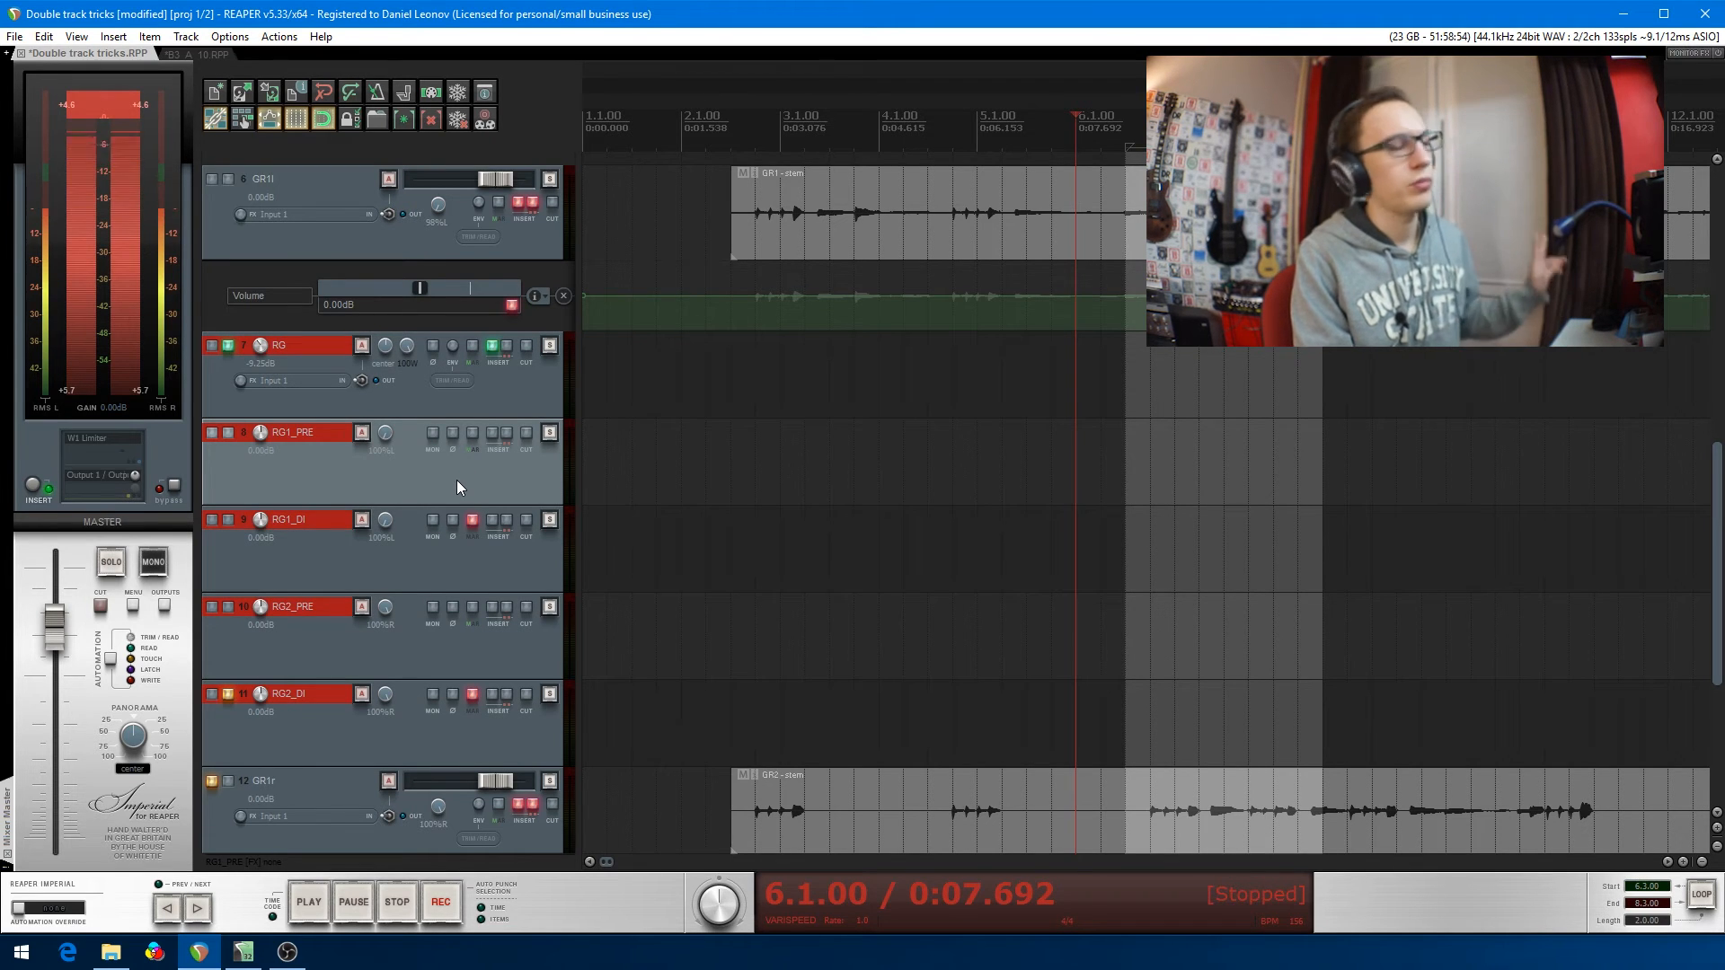
pyautogui.click(471, 562)
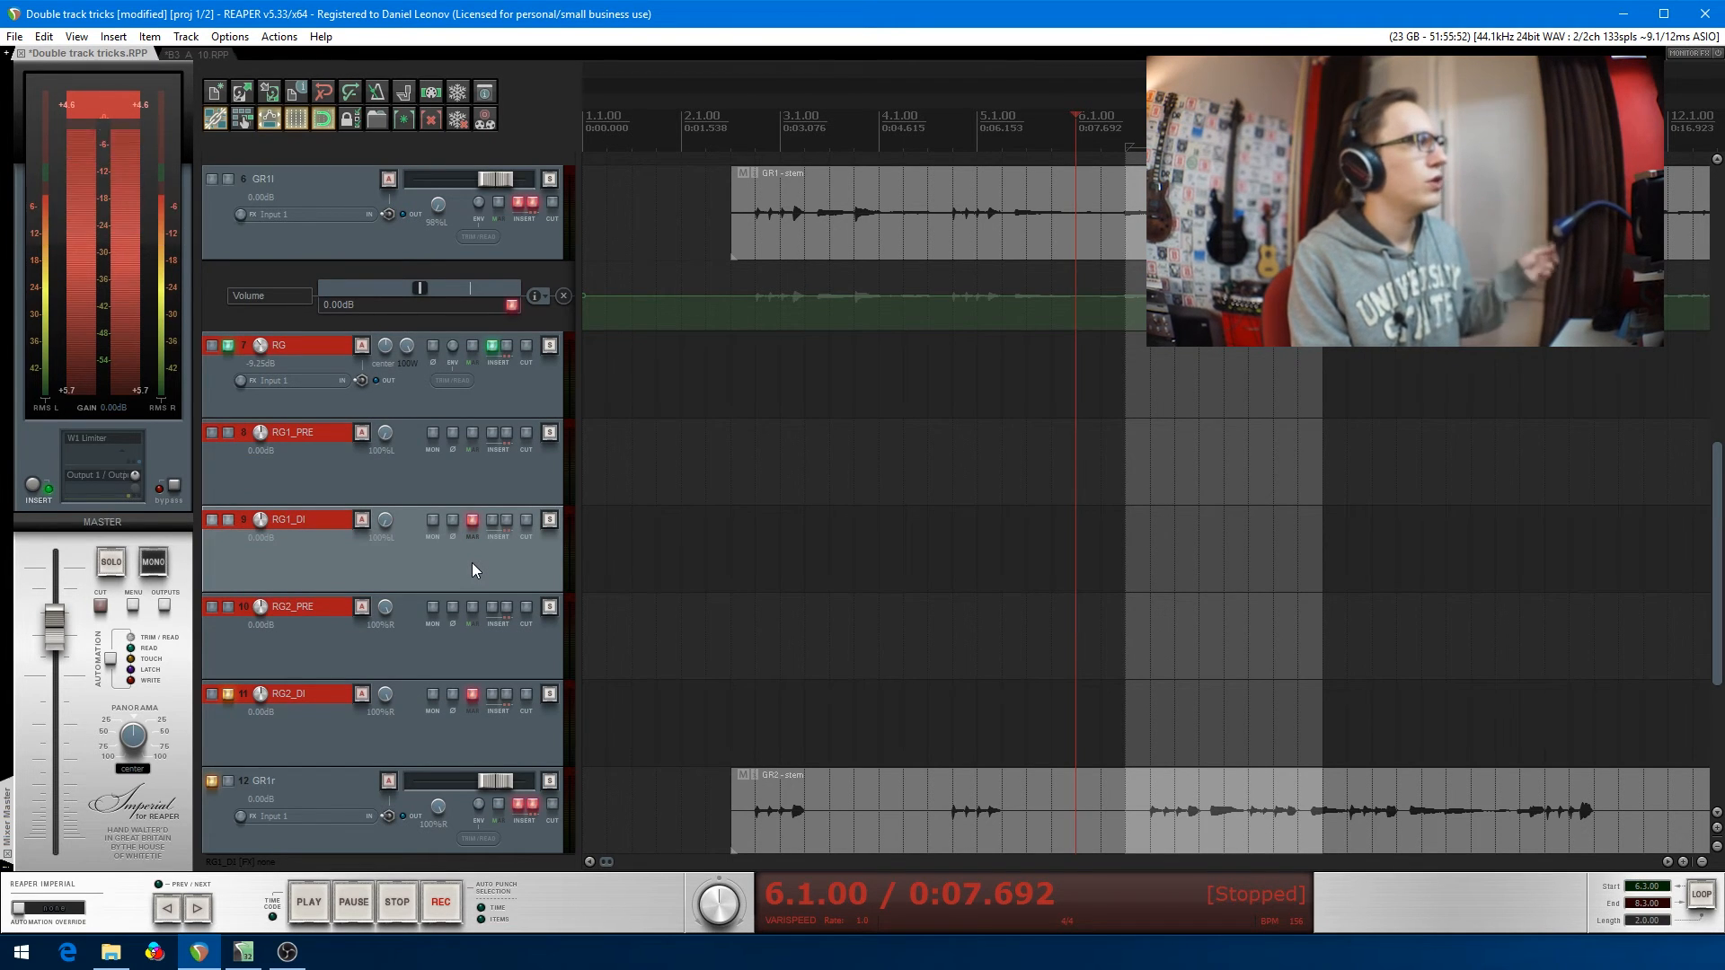
pyautogui.click(483, 649)
pyautogui.click(490, 739)
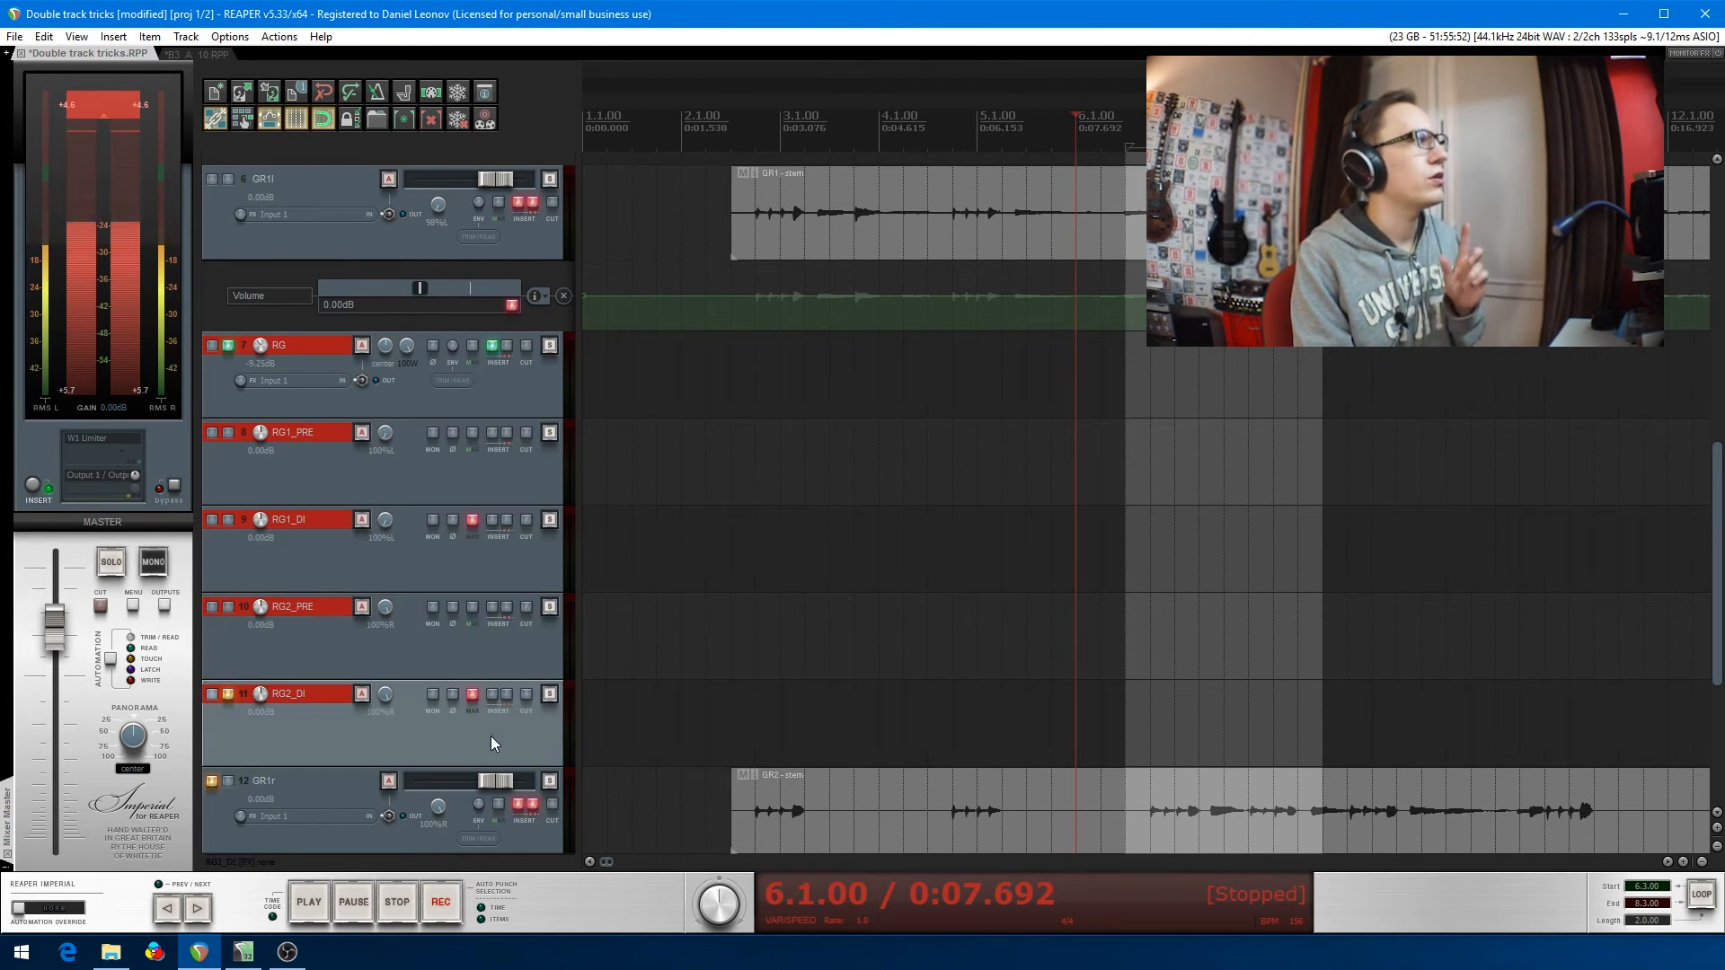
pyautogui.click(515, 402)
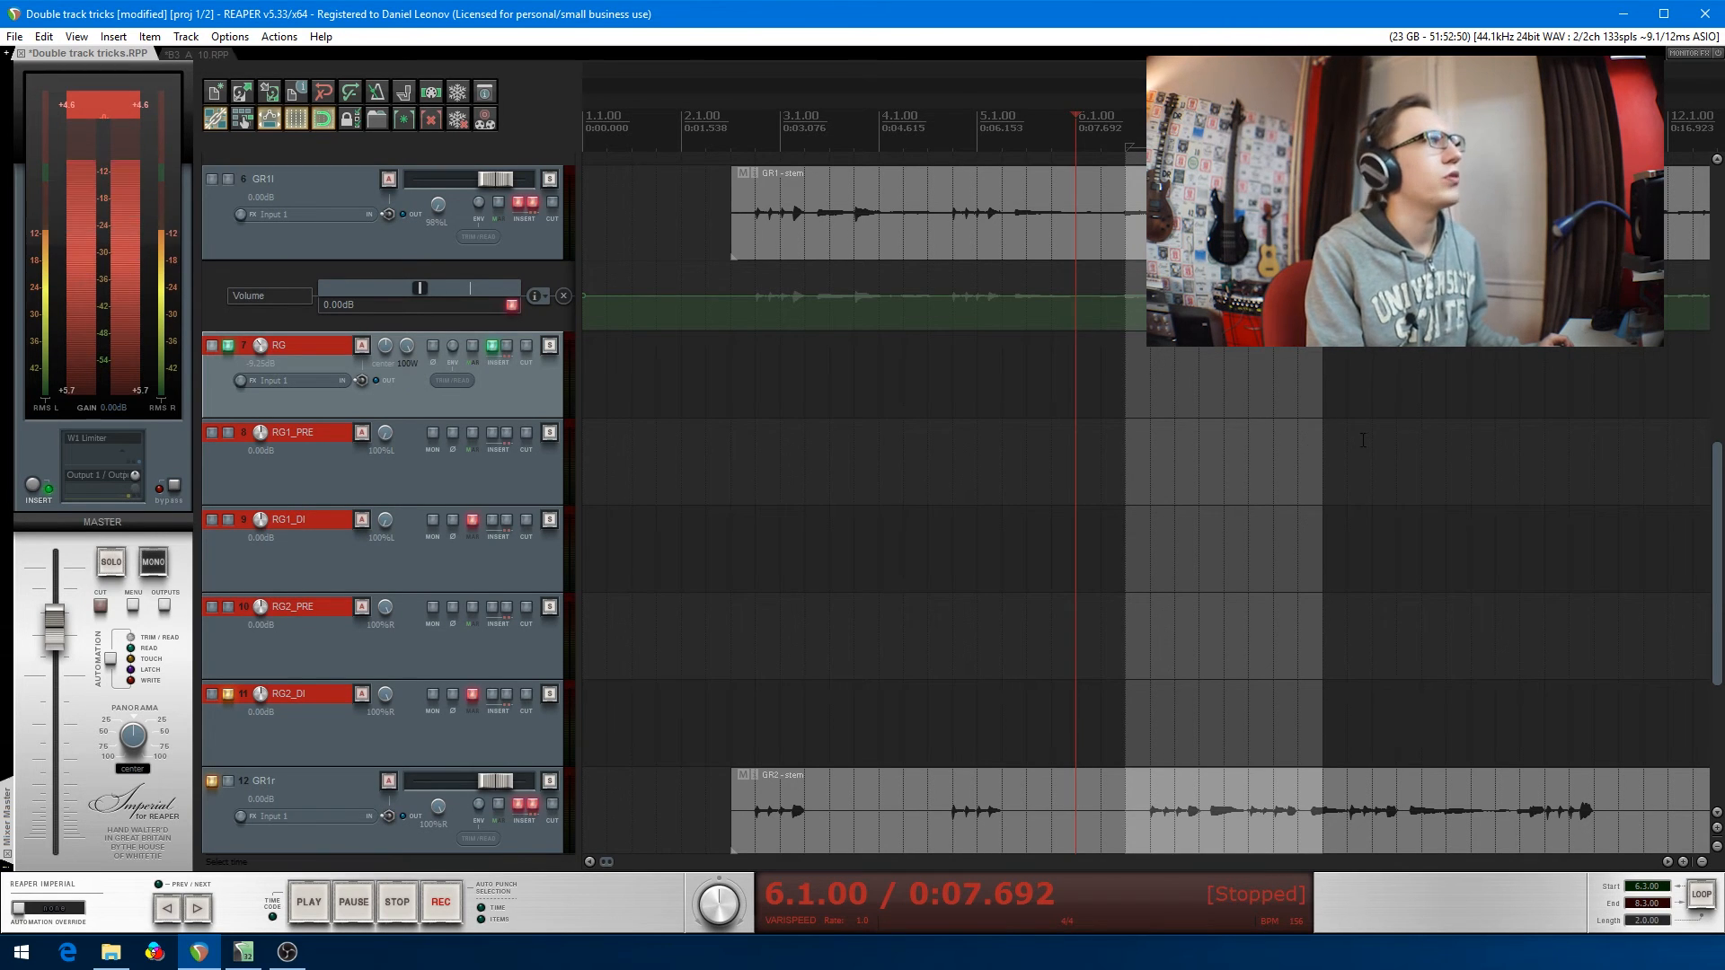
# - Stop playback and unsolo the unnamed guitar track below GRr
pyautogui.scroll(3, 1388, 539)
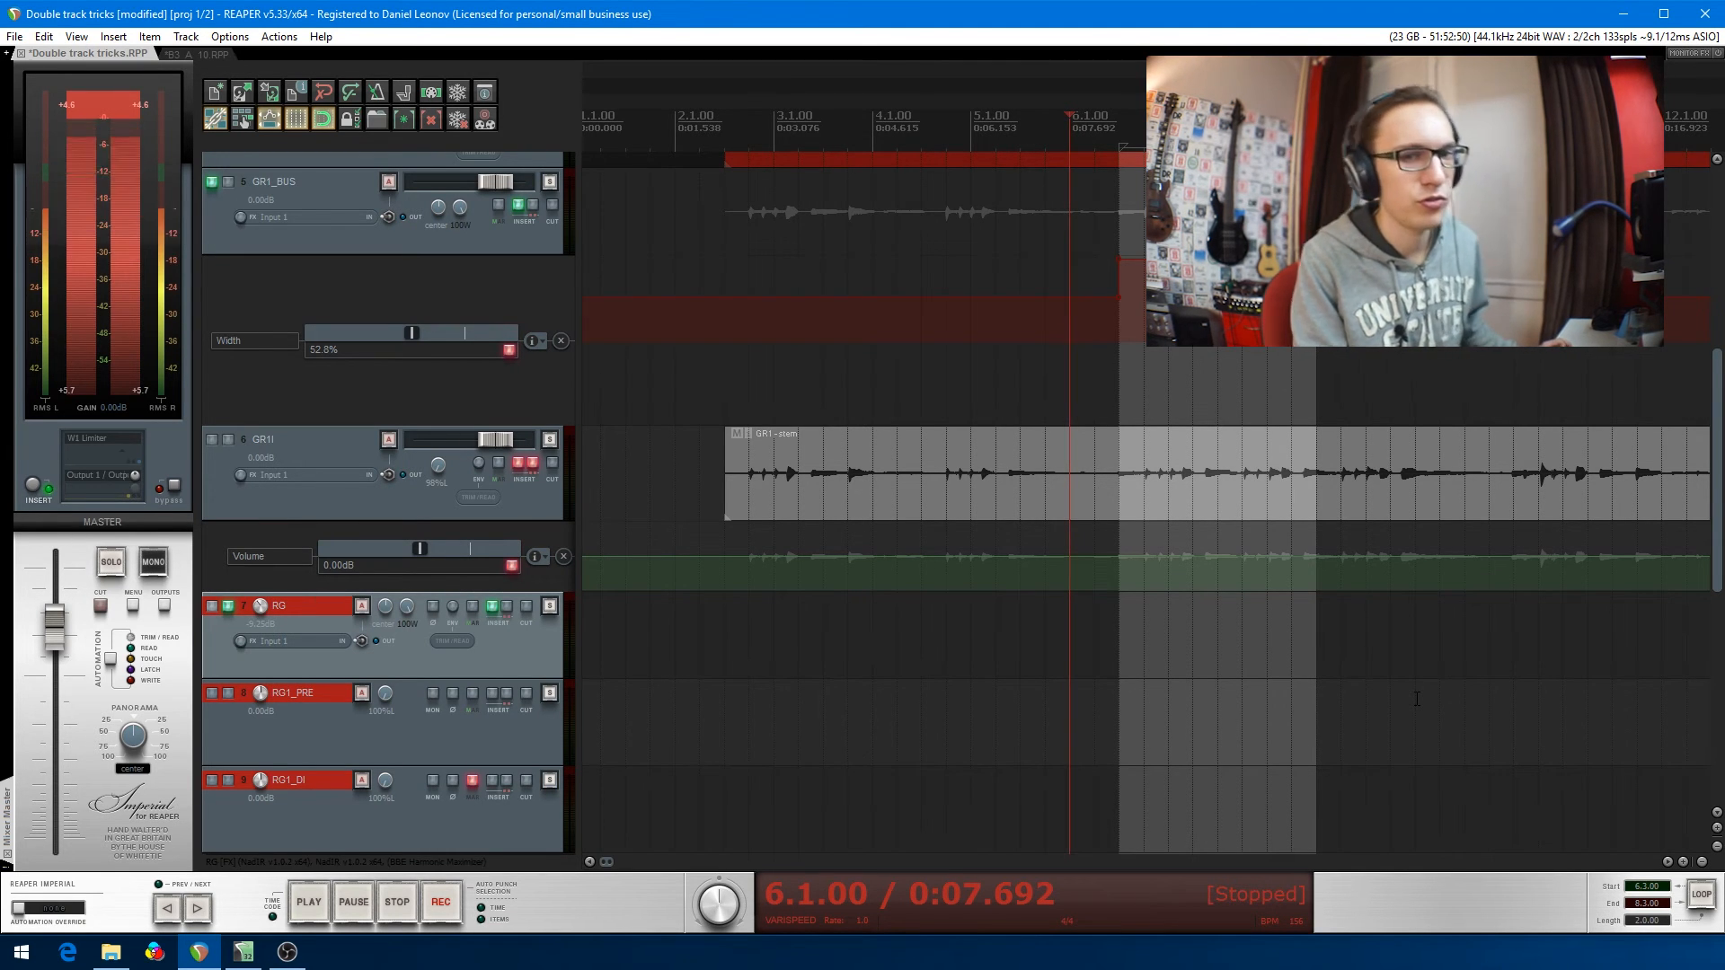
pyautogui.scroll(3, 1321, 635)
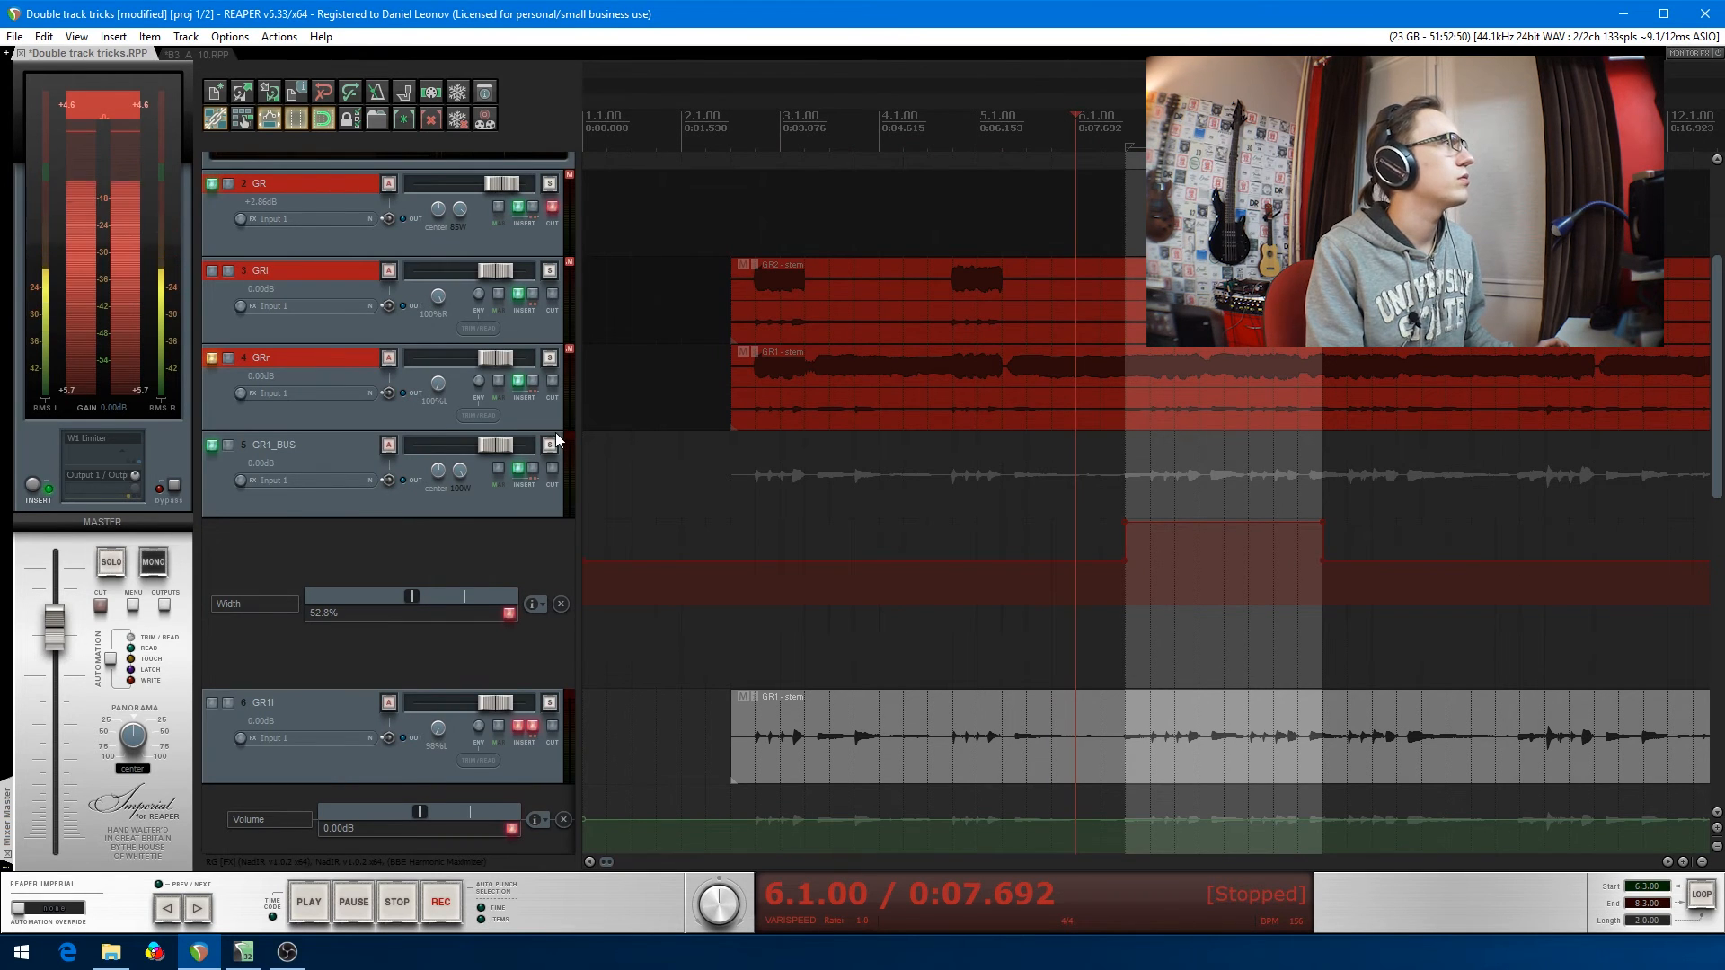
pyautogui.scroll(-1, 798, 663)
pyautogui.click(724, 643)
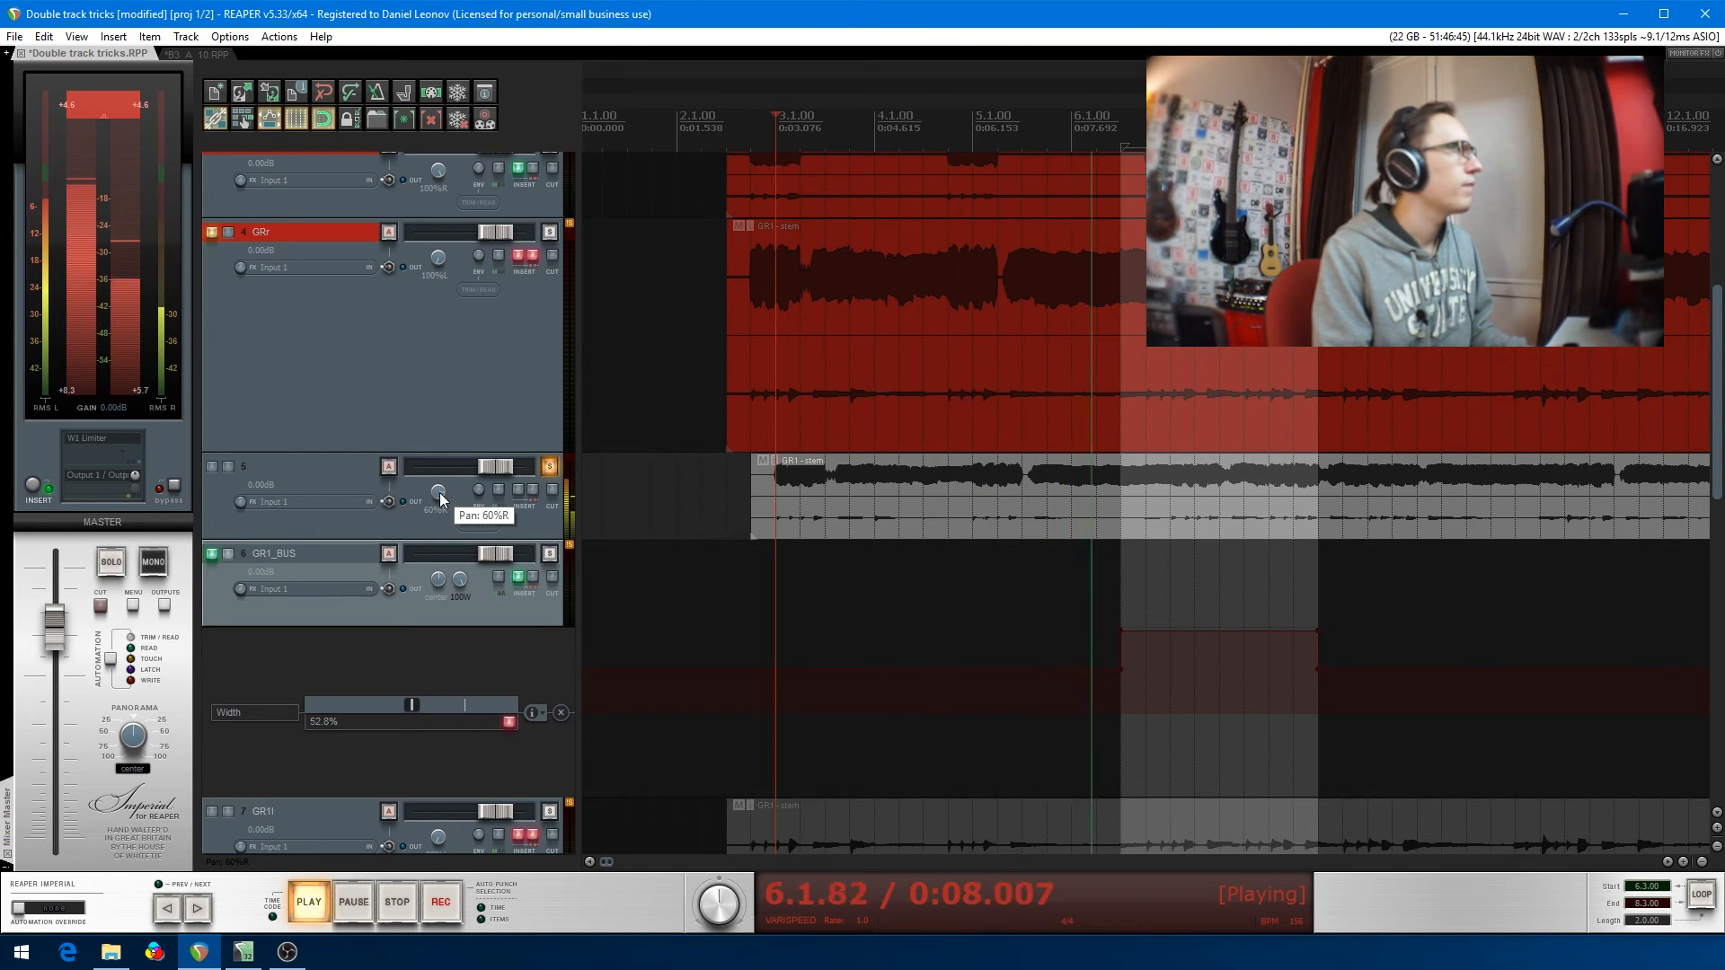
pyautogui.press('space')
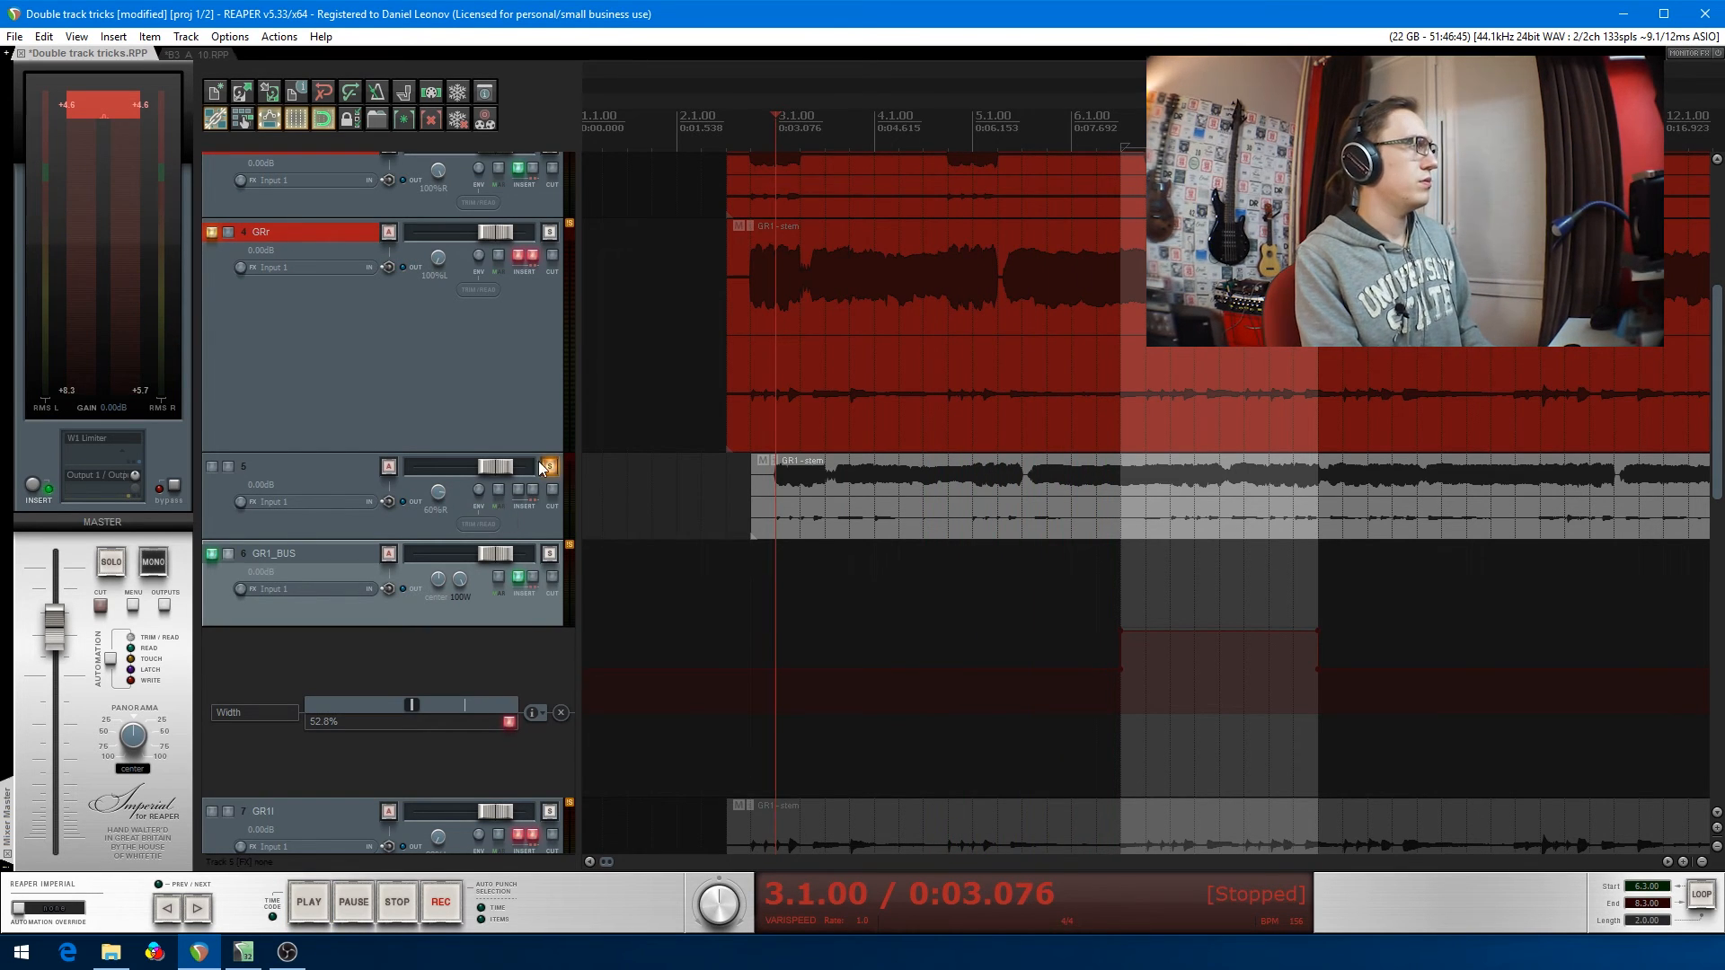
pyautogui.click(541, 466)
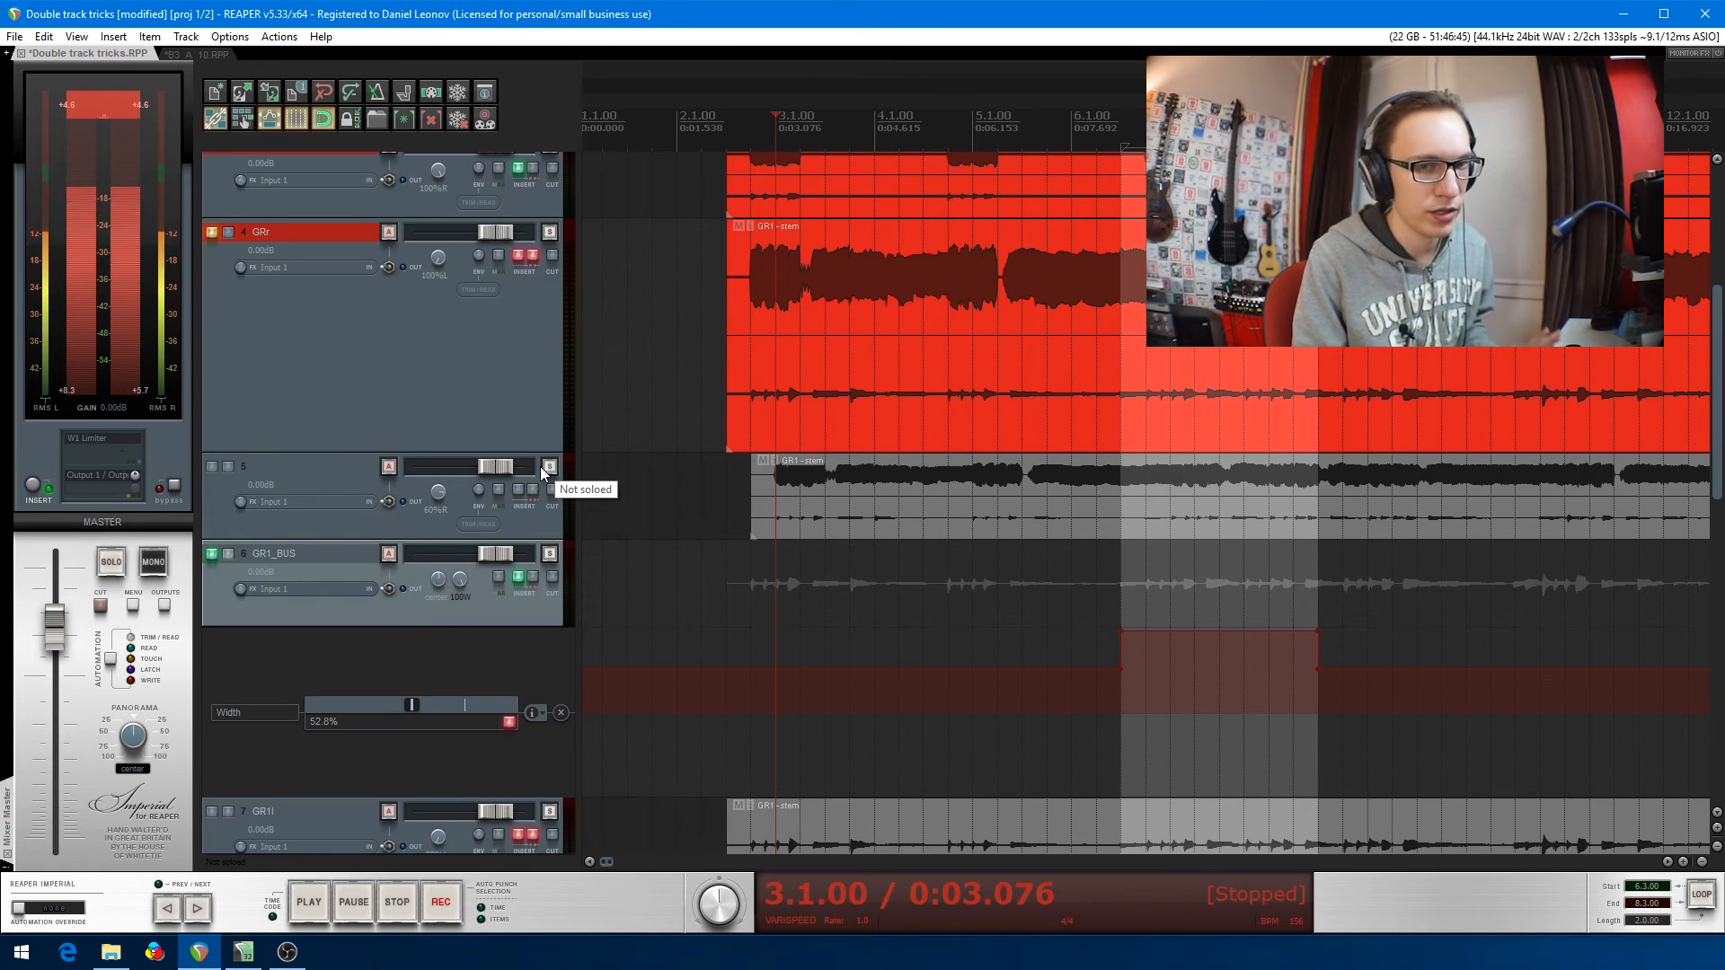
# - Split the GR1-stem item on the unnamed track at 5.4.00 and move the second piece to start at about 6.4.00
pyautogui.press('`')
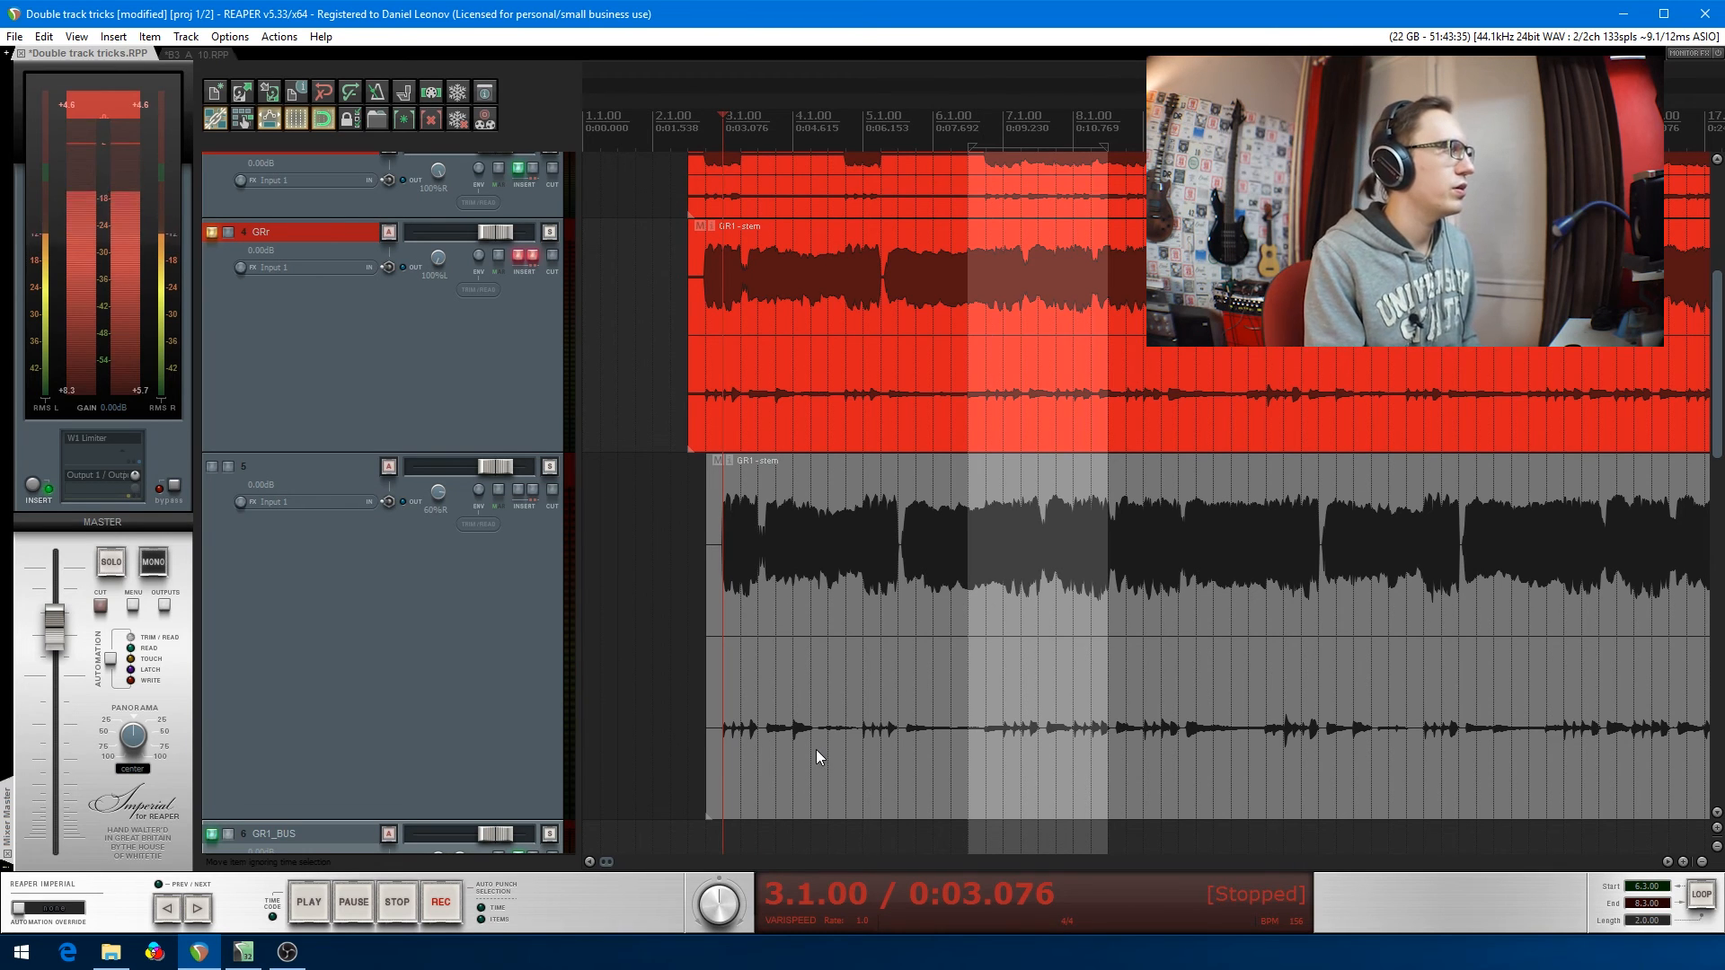
pyautogui.click(910, 685)
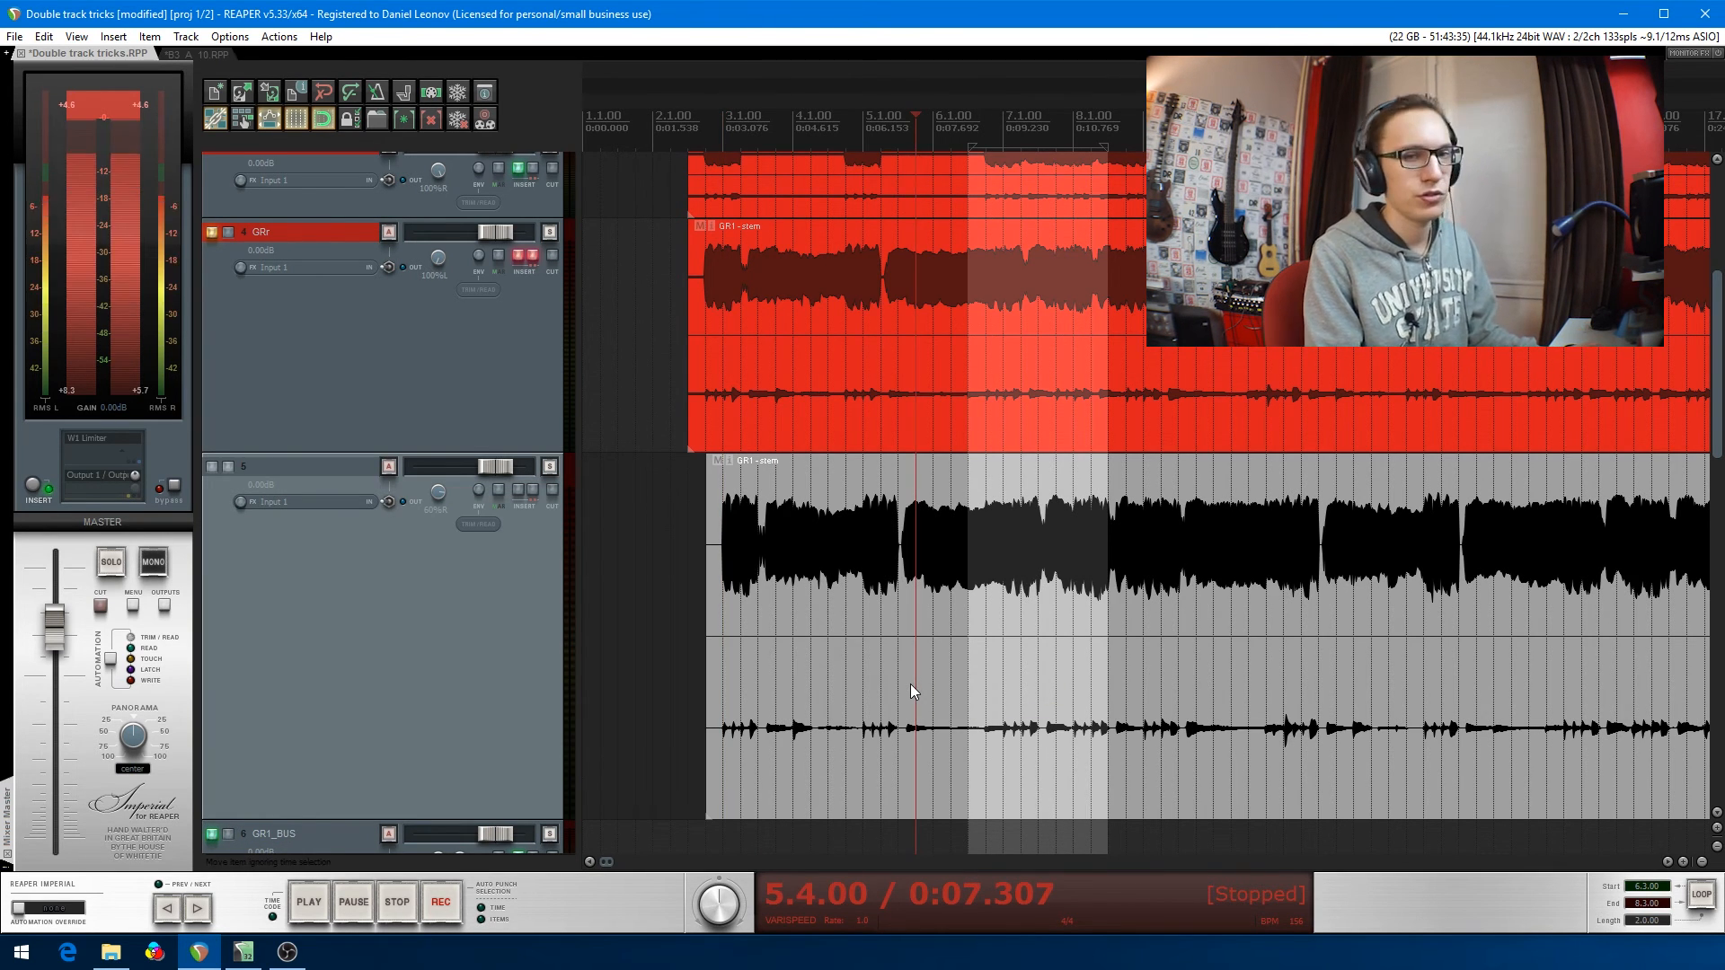
pyautogui.press('s')
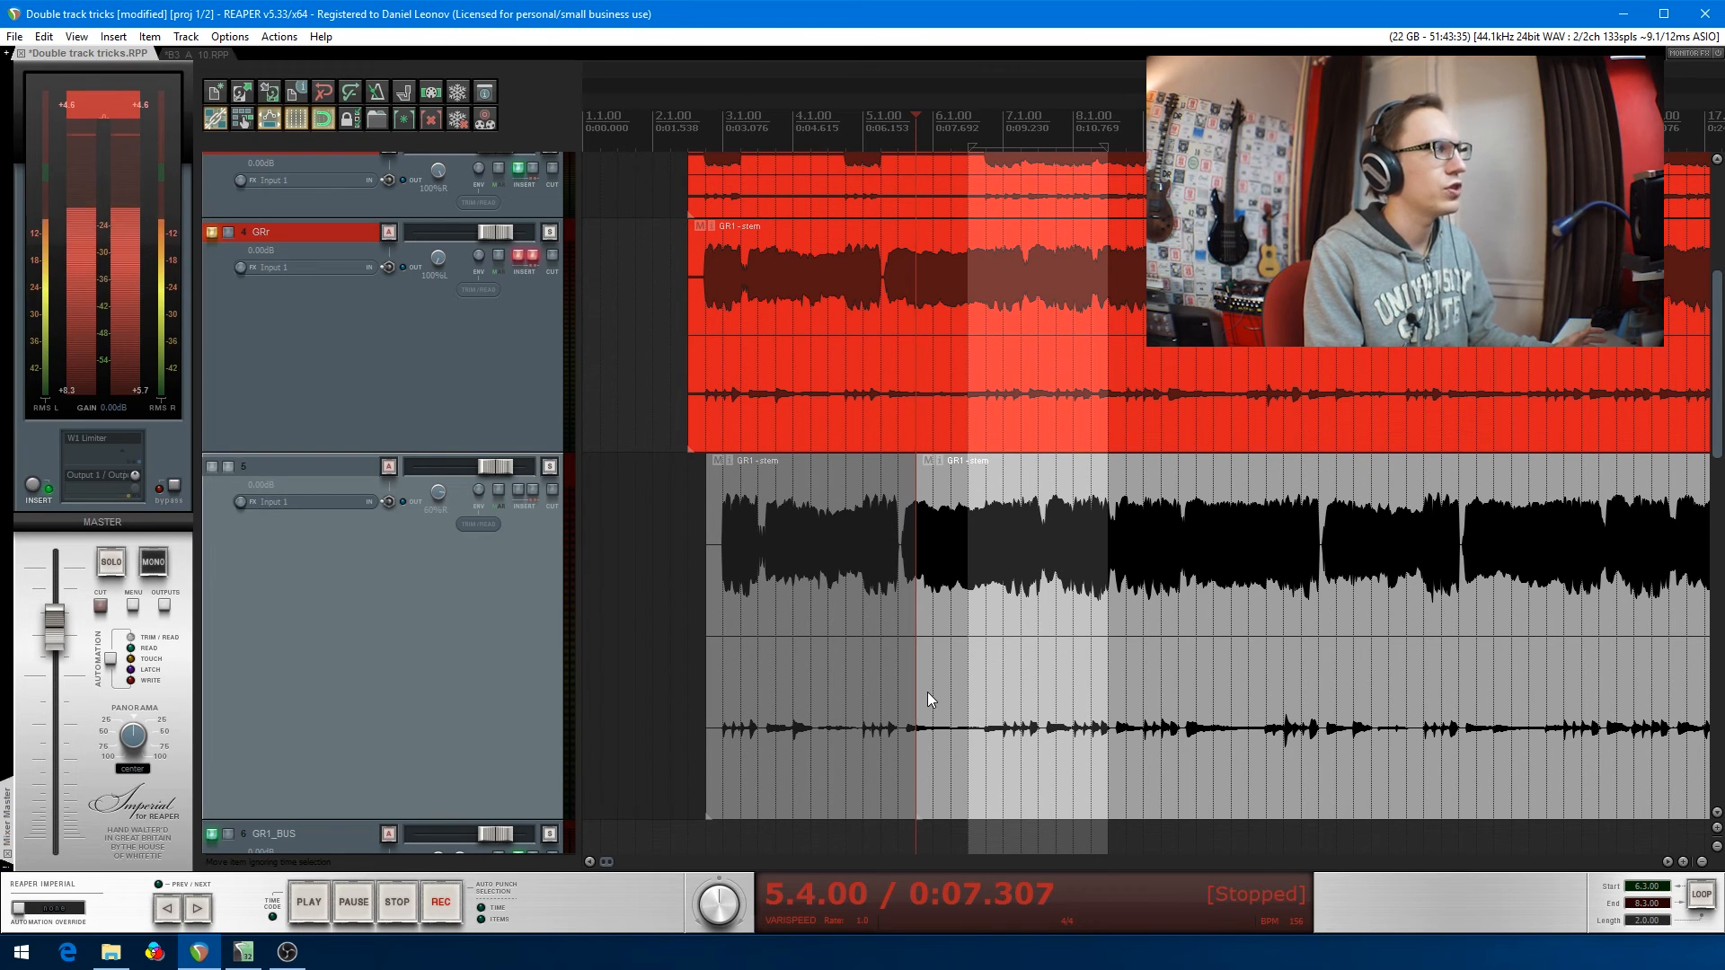
pyautogui.moveTo(917, 700); pyautogui.dragTo(967, 716)
pyautogui.moveTo(1080, 699); pyautogui.dragTo(1116, 716)
pyautogui.scroll(-3, 1204, 729)
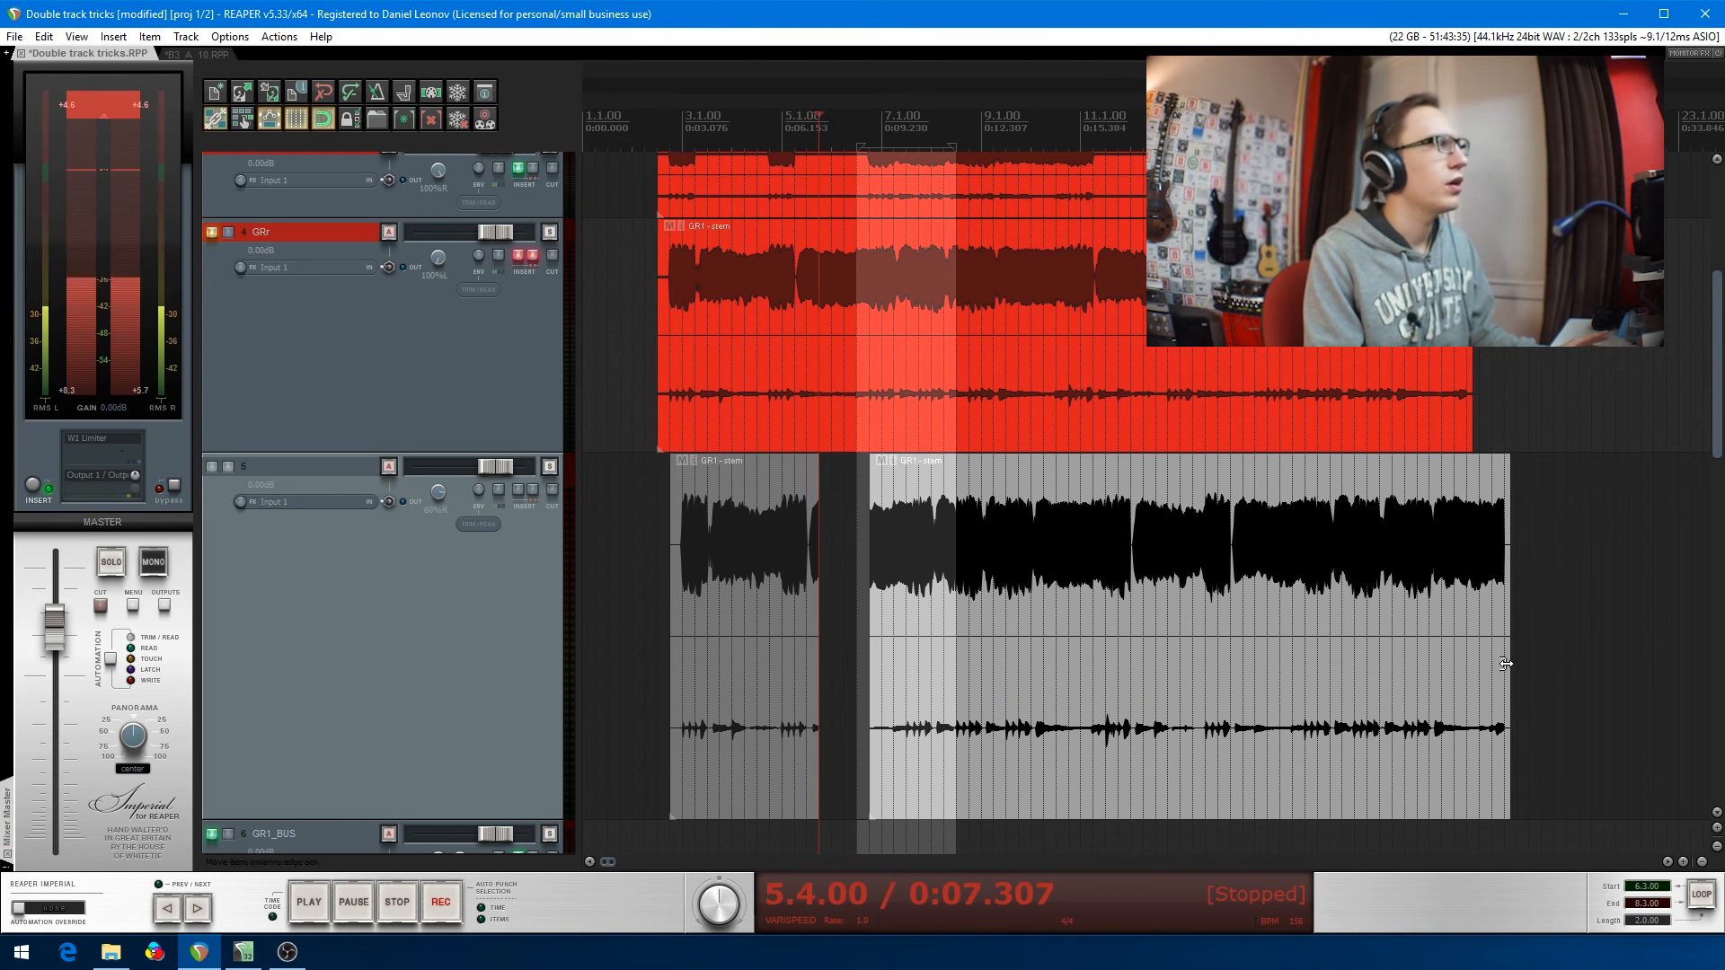
# - Try moving the second GR1-stem piece further along together with the GRr item, and undo the move
pyautogui.moveTo(1166, 516); pyautogui.dragTo(1264, 519)
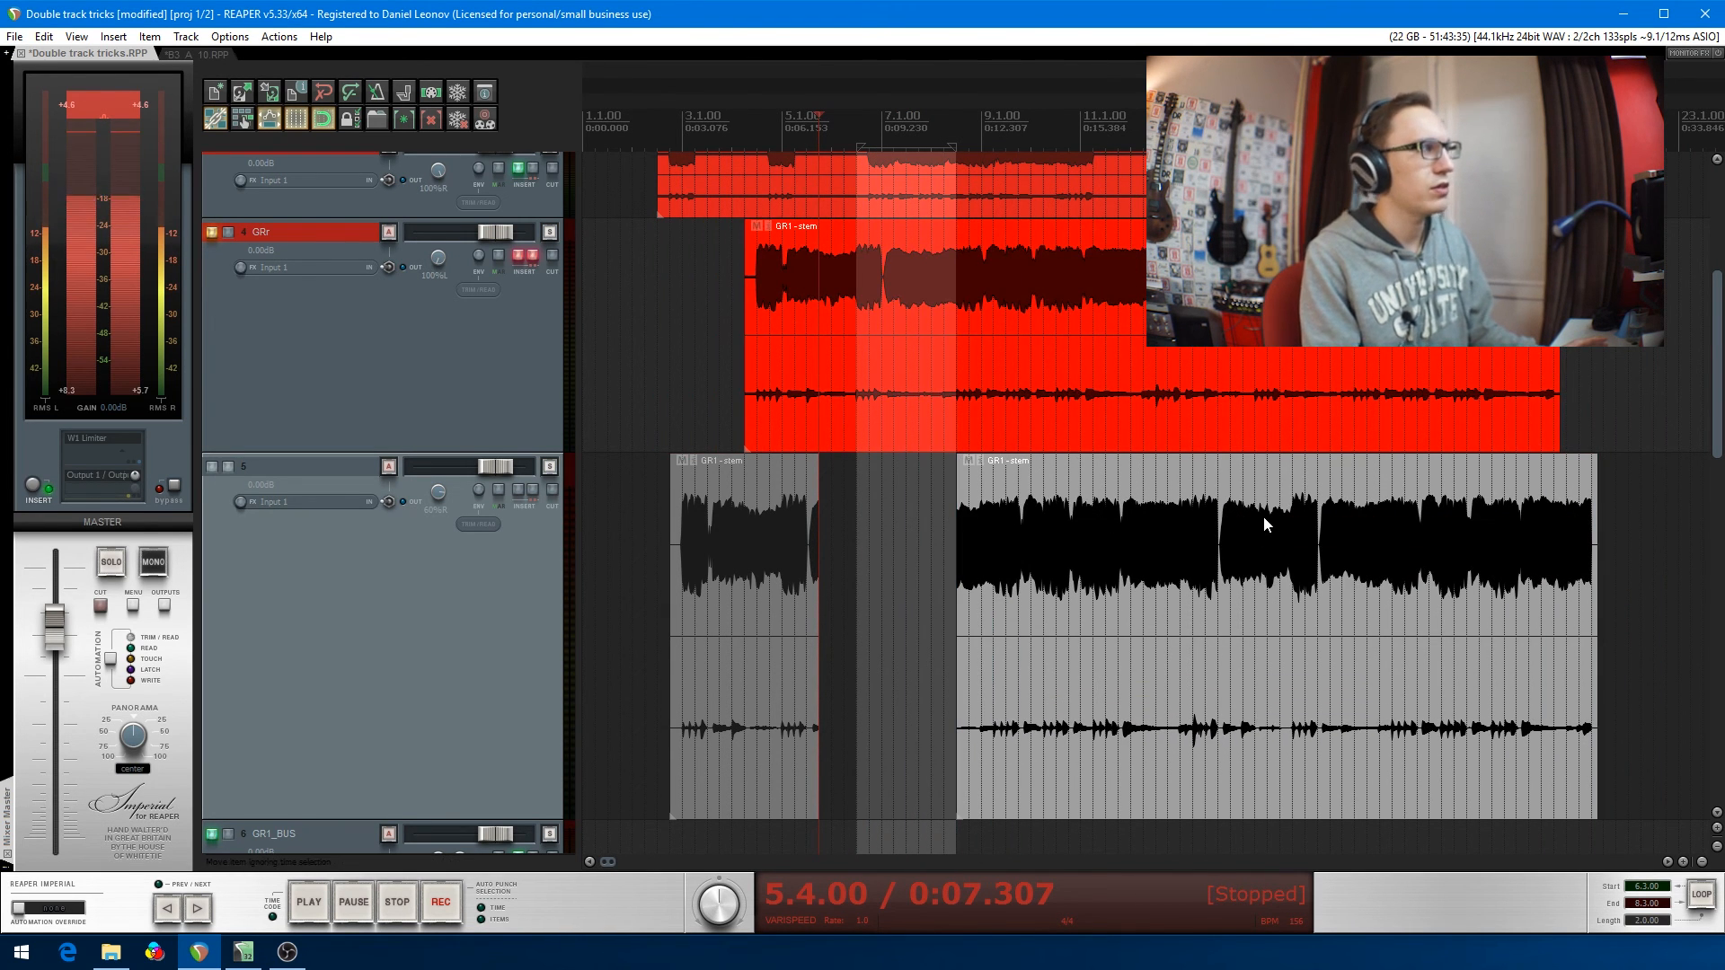
pyautogui.hotkey('ctrl', 'z')
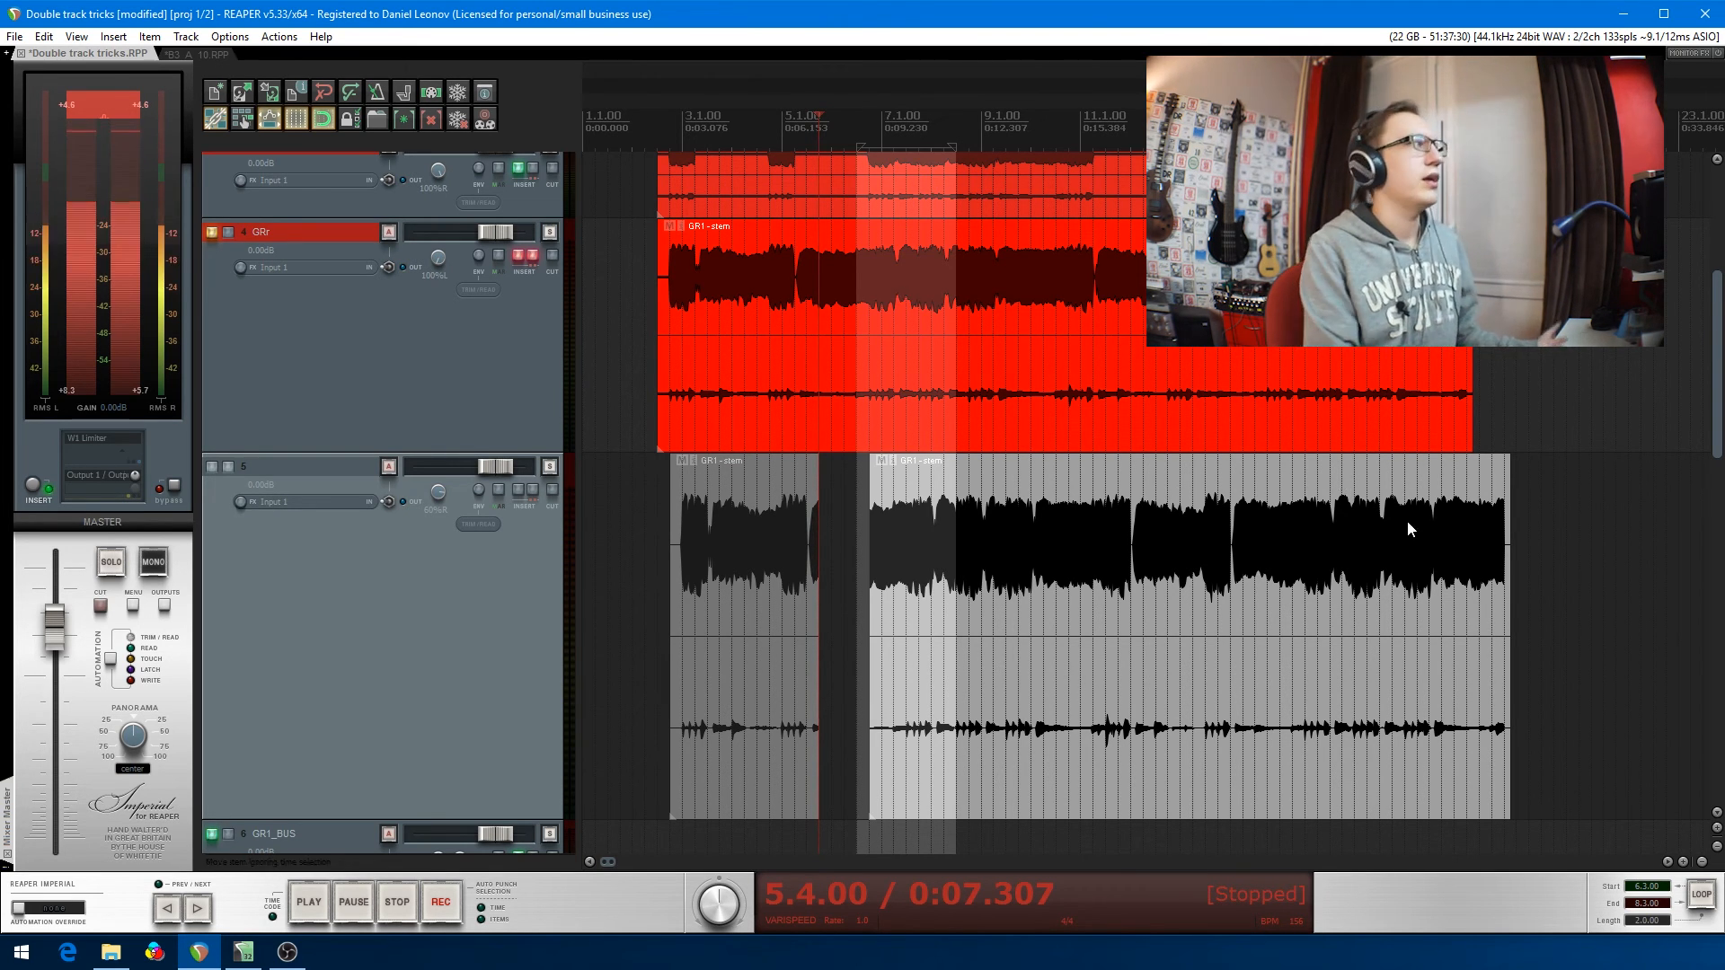
# - Set the record input of the unnamed track to stereo Input 1+Input 2
pyautogui.click(292, 502)
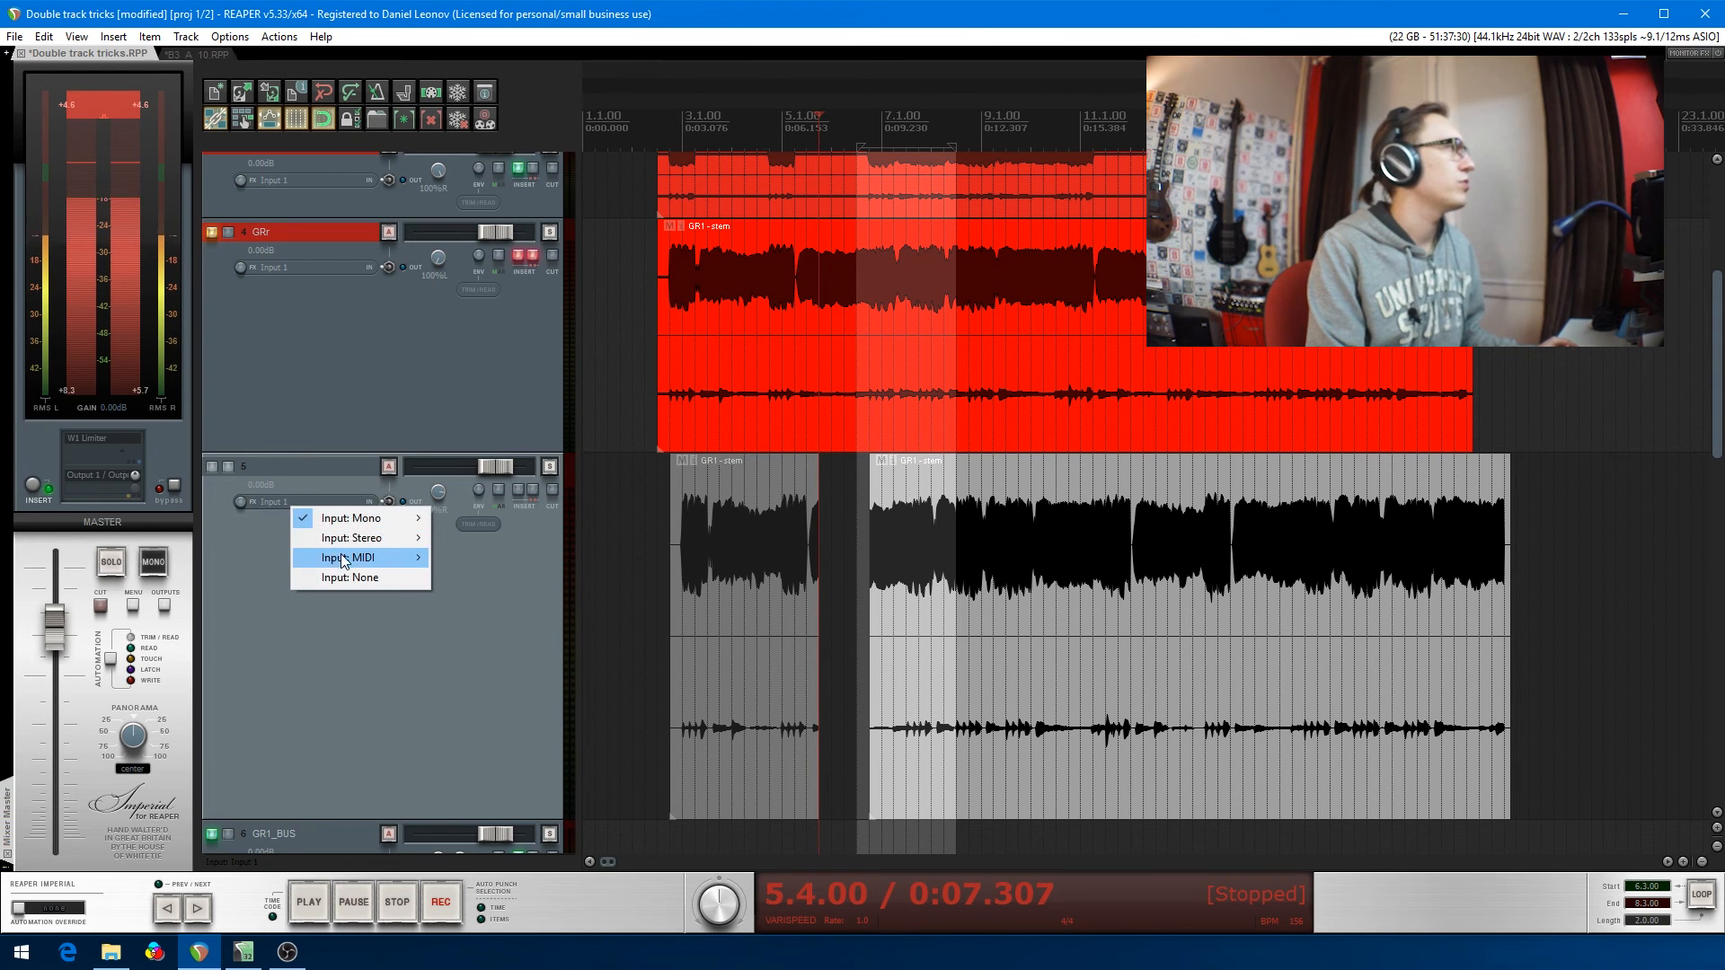
pyautogui.moveTo(378, 537)
pyautogui.click(483, 537)
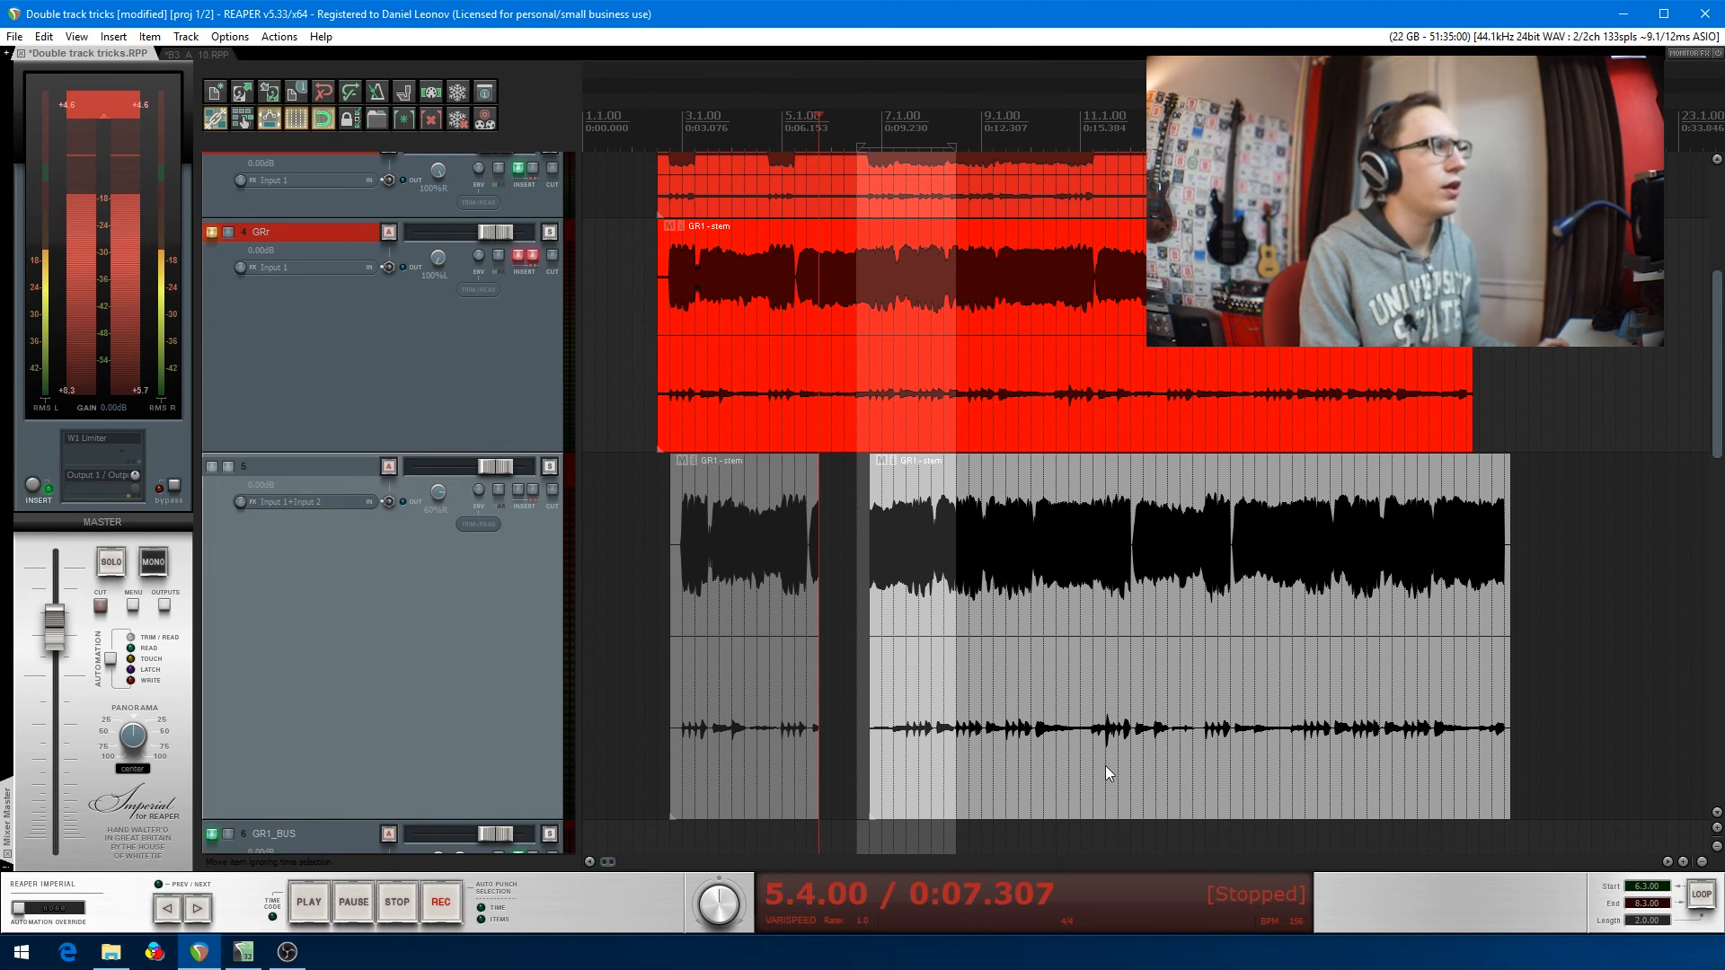
# - Place the edit cursor at 8.2.00 and examine the two channels of the split GR1-stem item up close
pyautogui.scroll(3, 1150, 781)
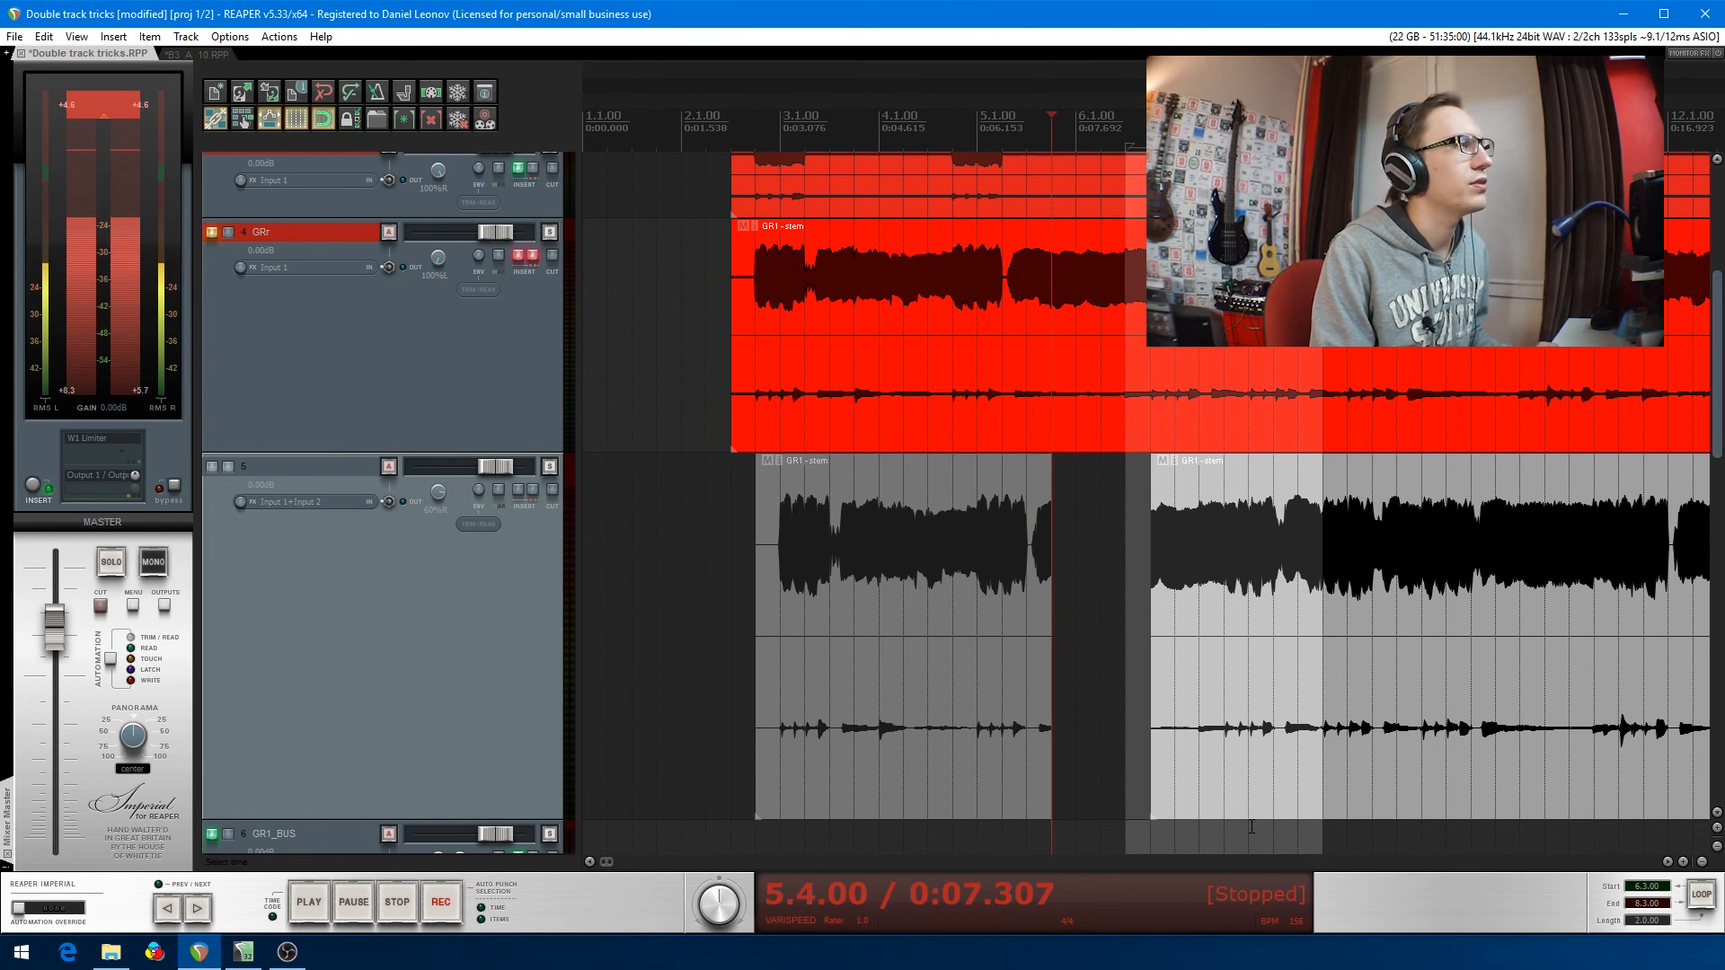
pyautogui.click(1296, 772)
pyautogui.scroll(5, 1296, 773)
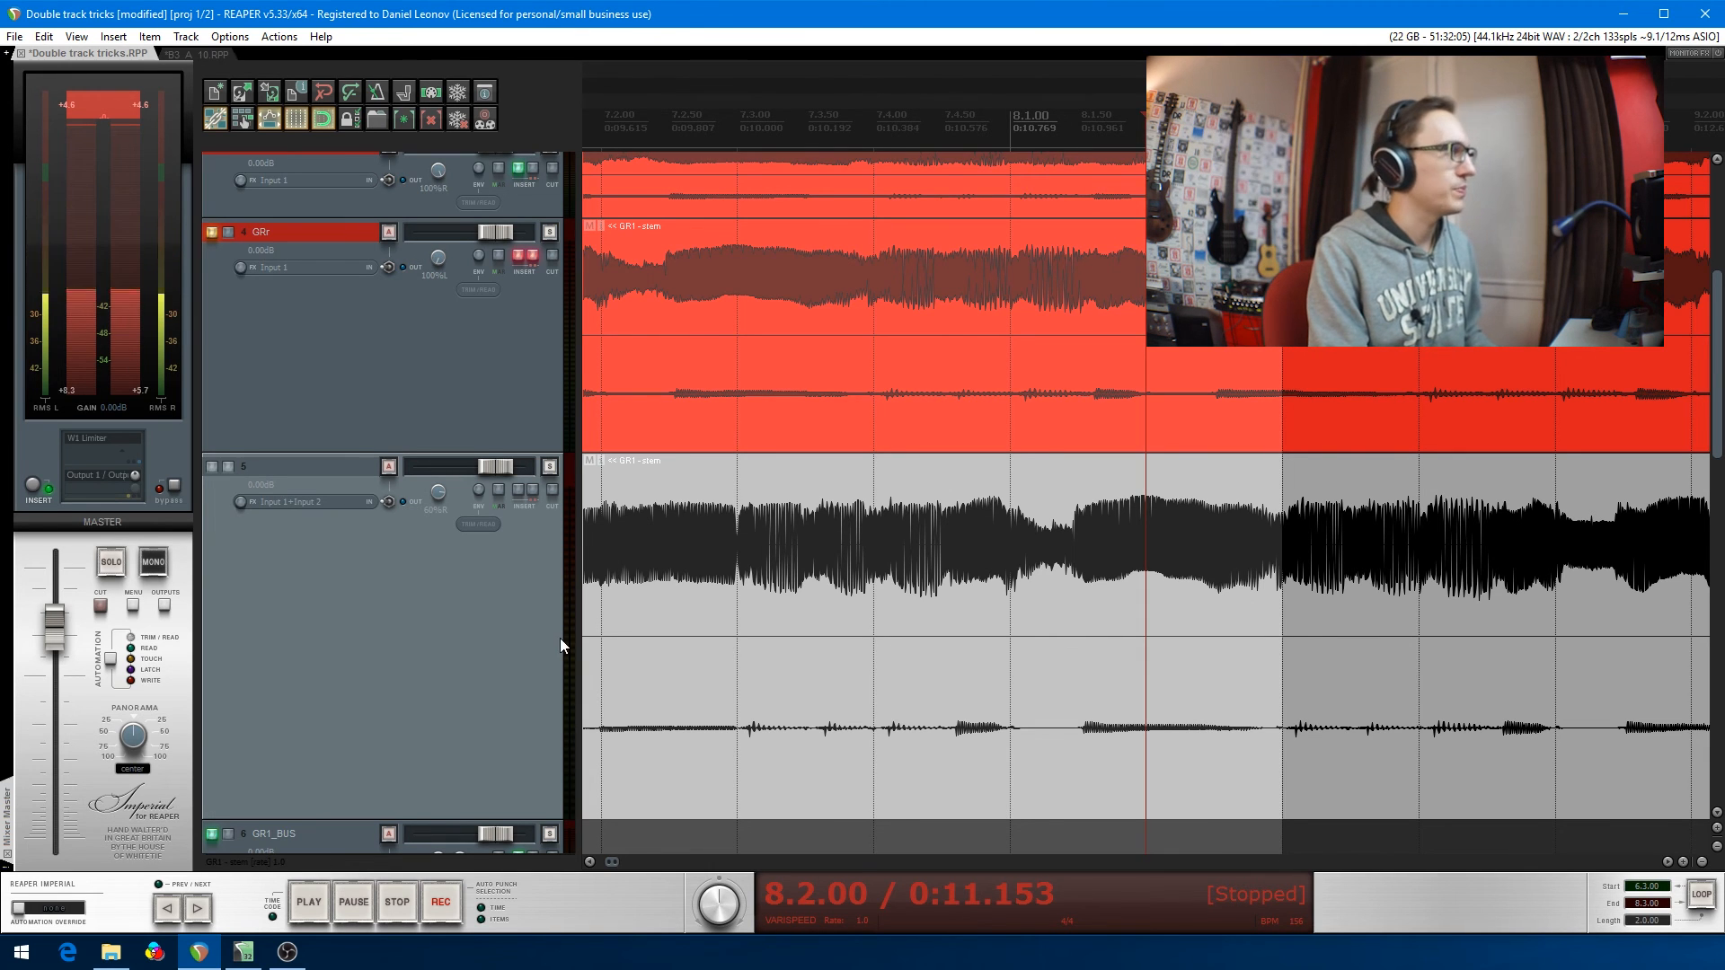
pyautogui.scroll(-3, 1061, 720)
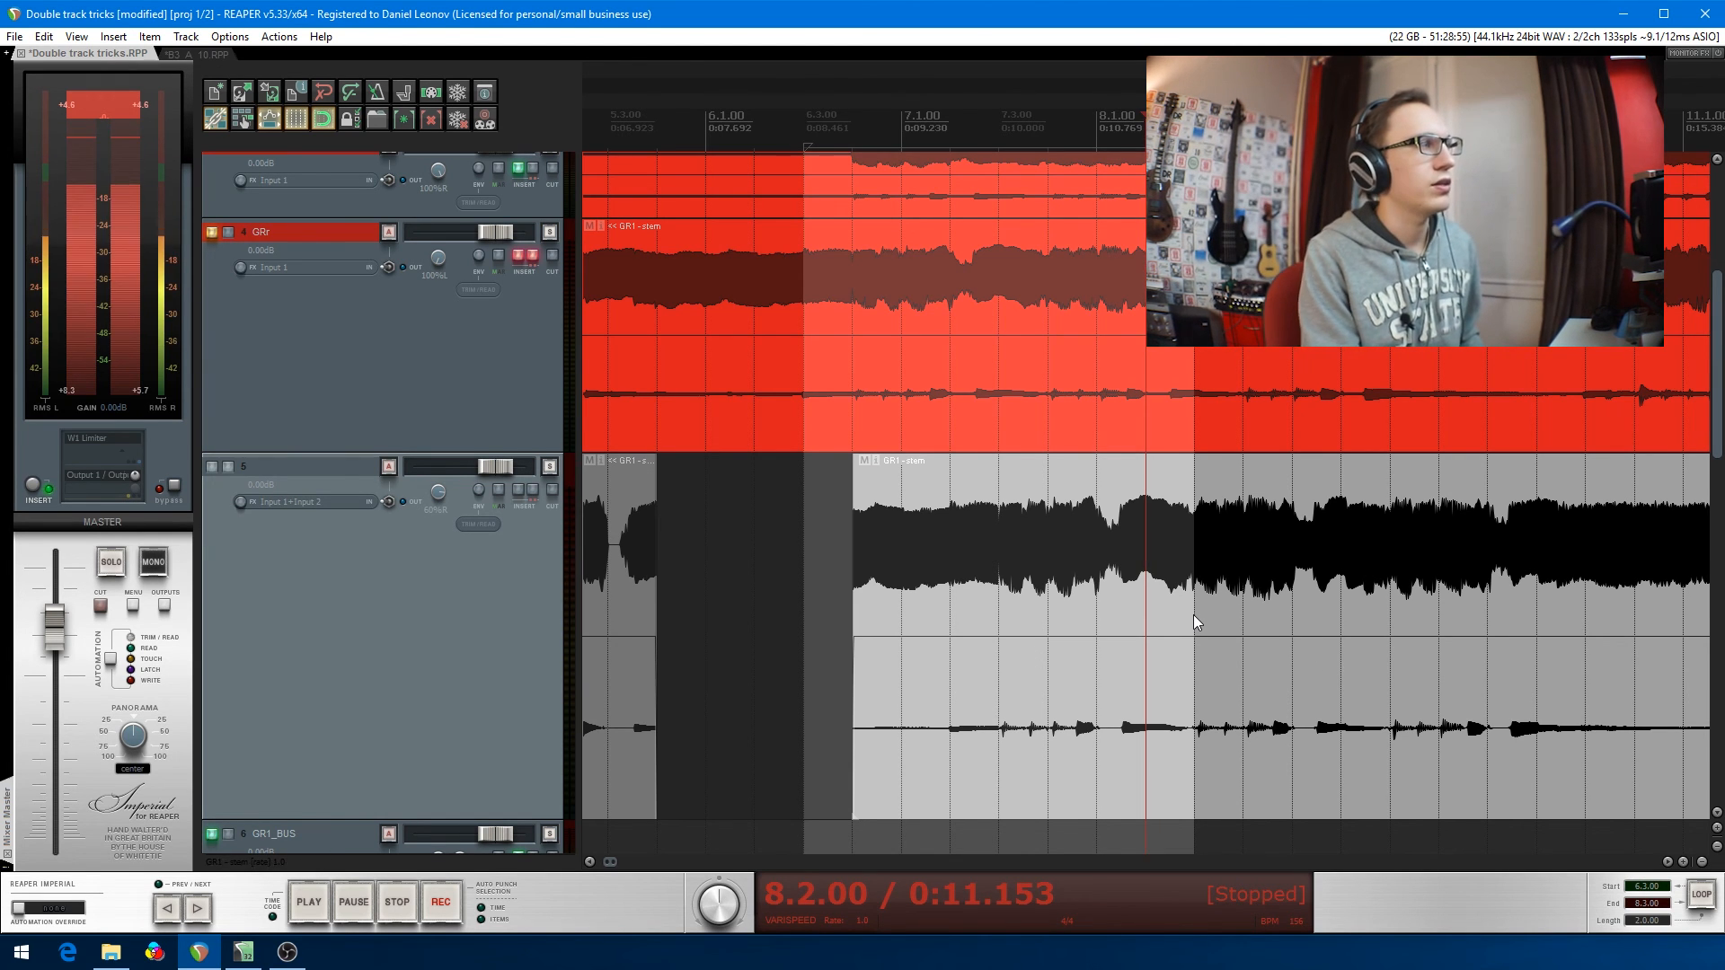
pyautogui.scroll(-5, 1193, 614)
pyautogui.scroll(1, 1253, 627)
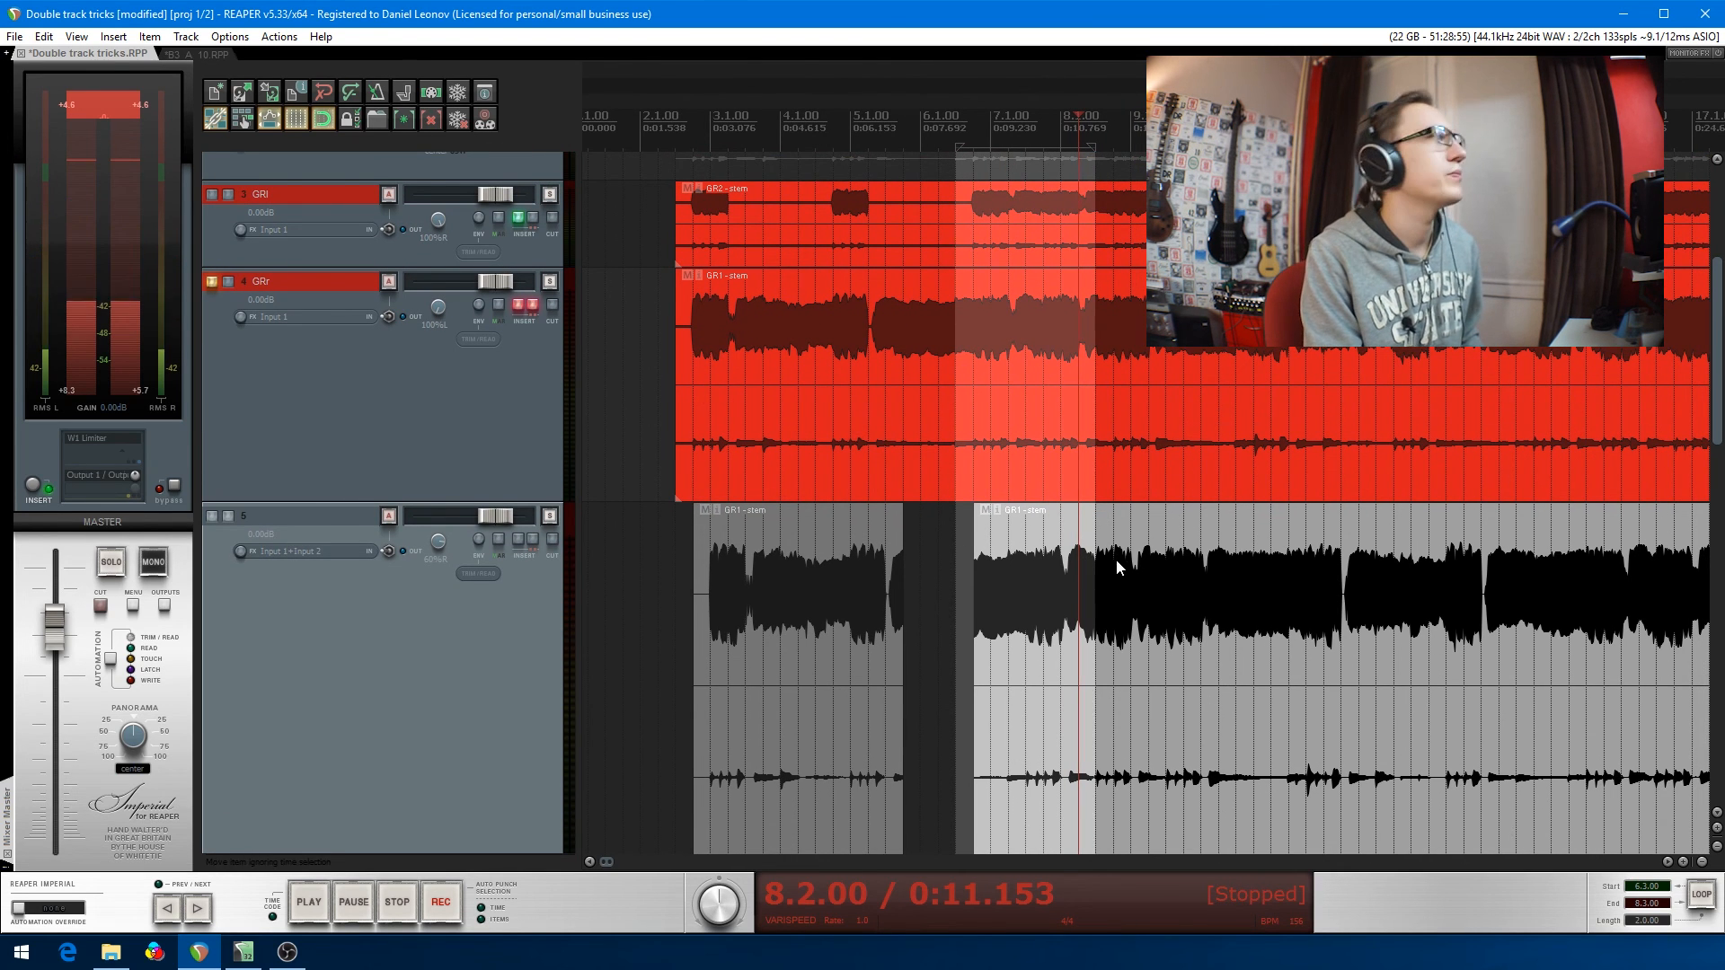
pyautogui.click(517, 541)
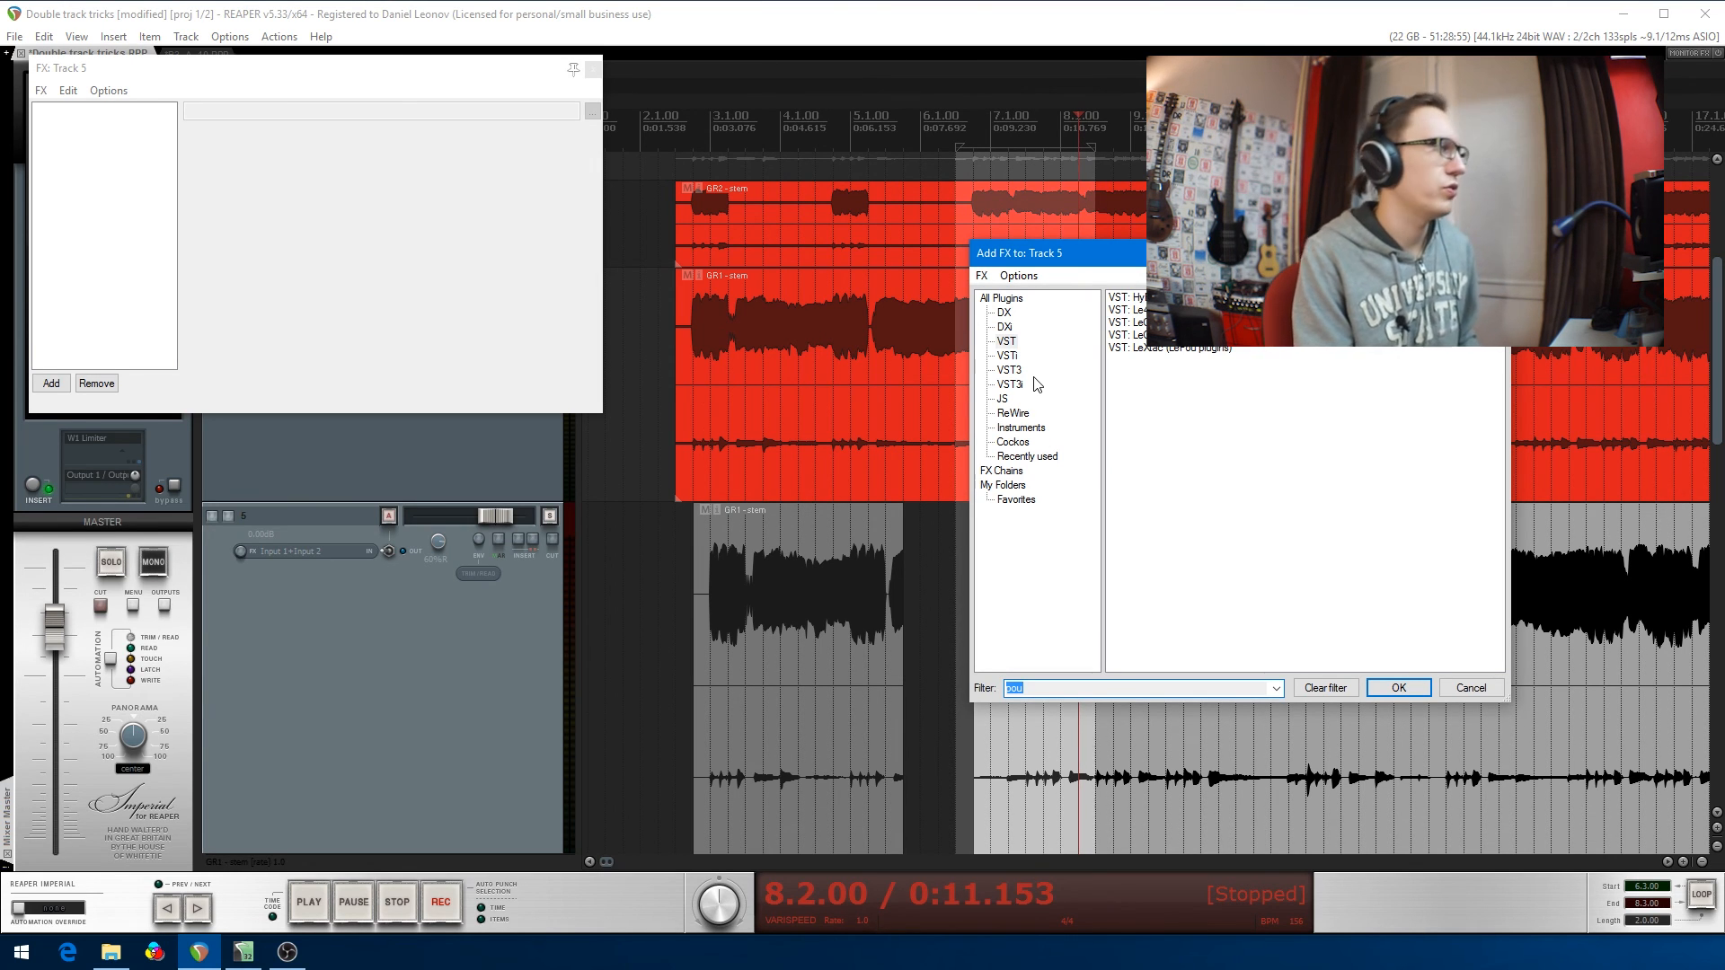
pyautogui.click(1478, 690)
pyautogui.click(593, 69)
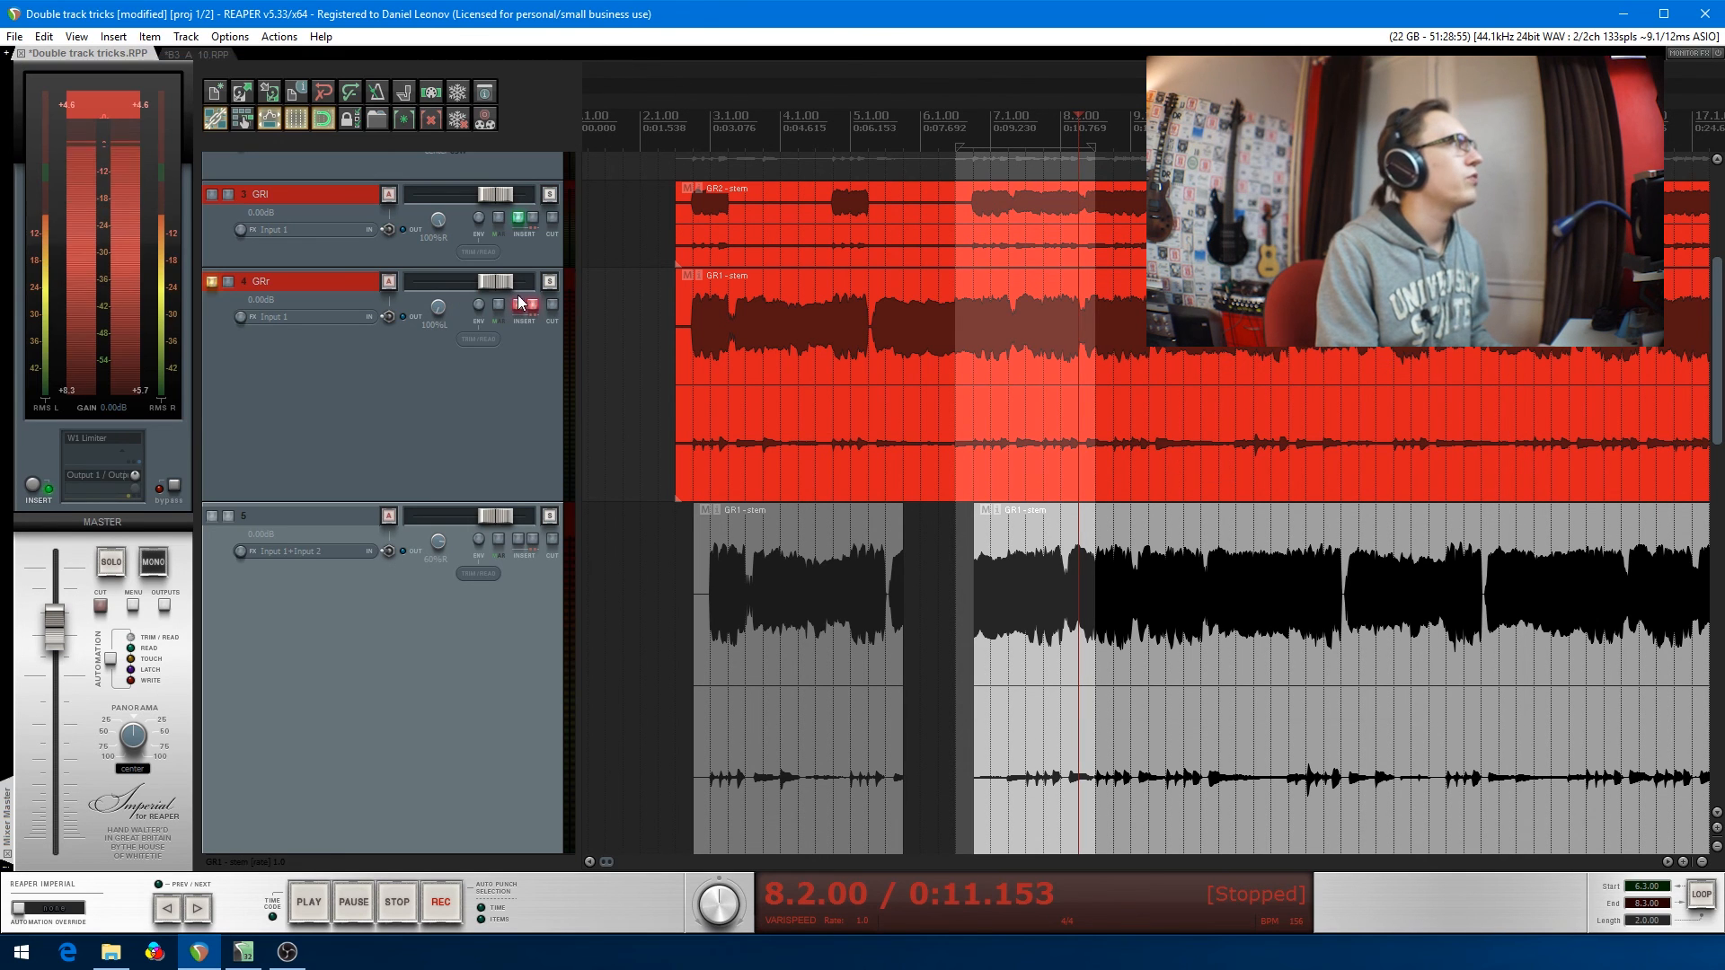
# - Open the FX chain of GRr to view its Channel Mixer settings
pyautogui.scroll(1, 529, 310)
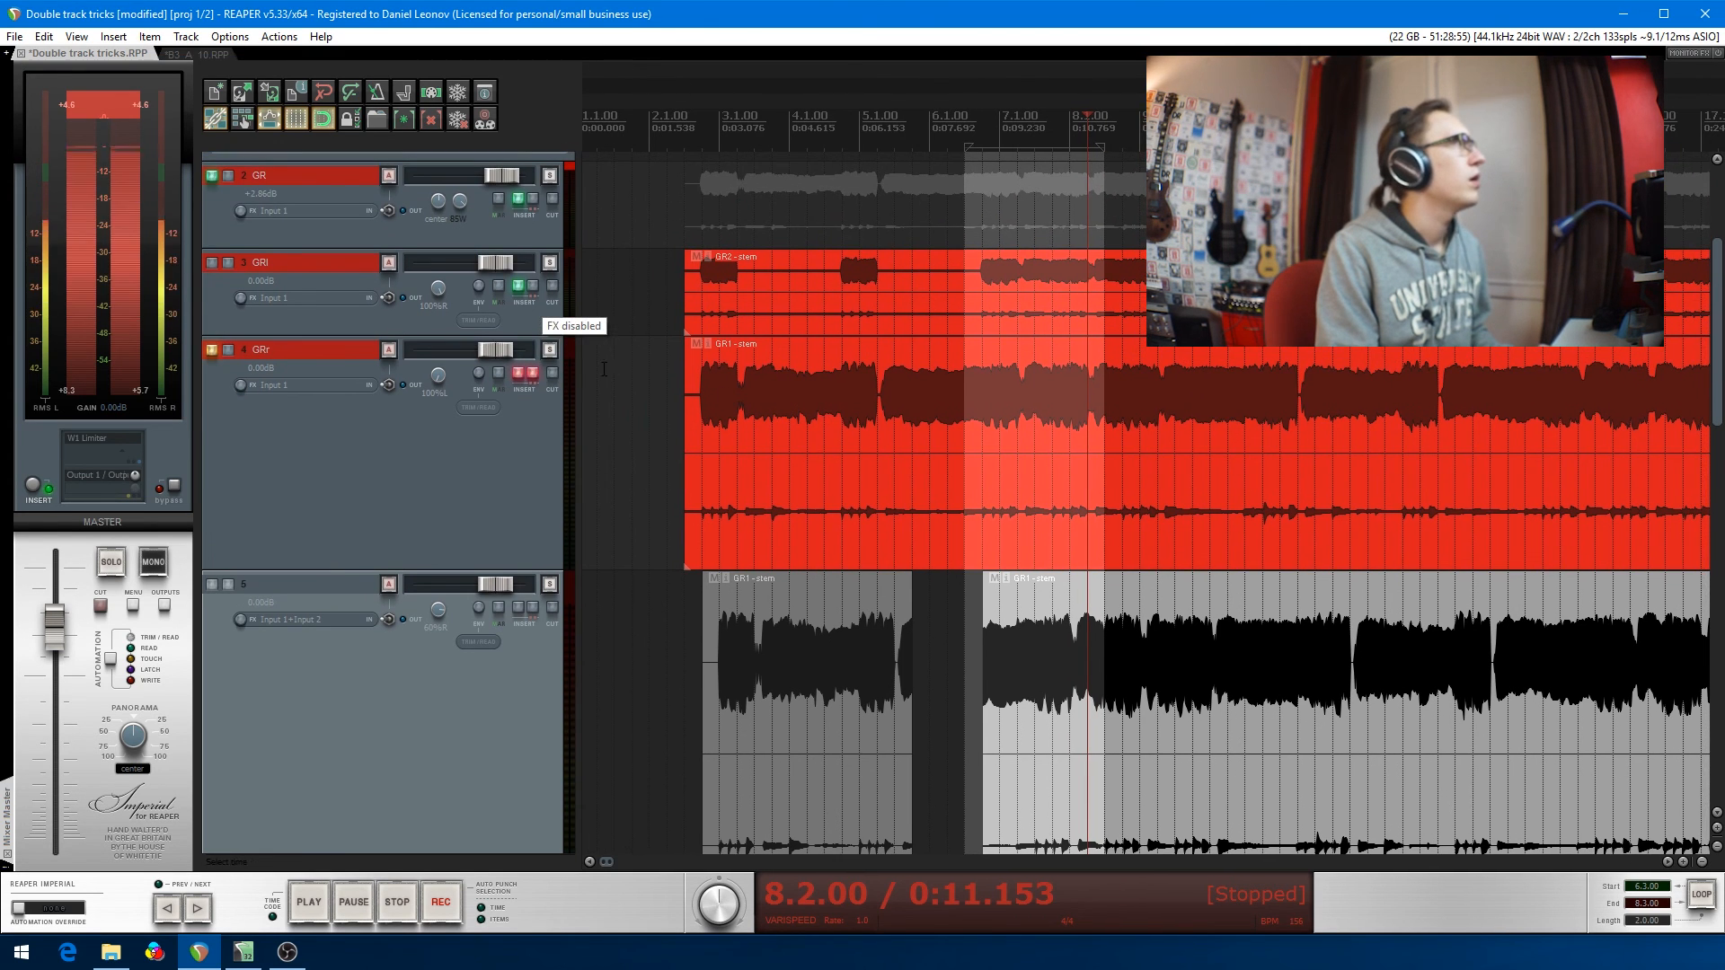
pyautogui.click(522, 376)
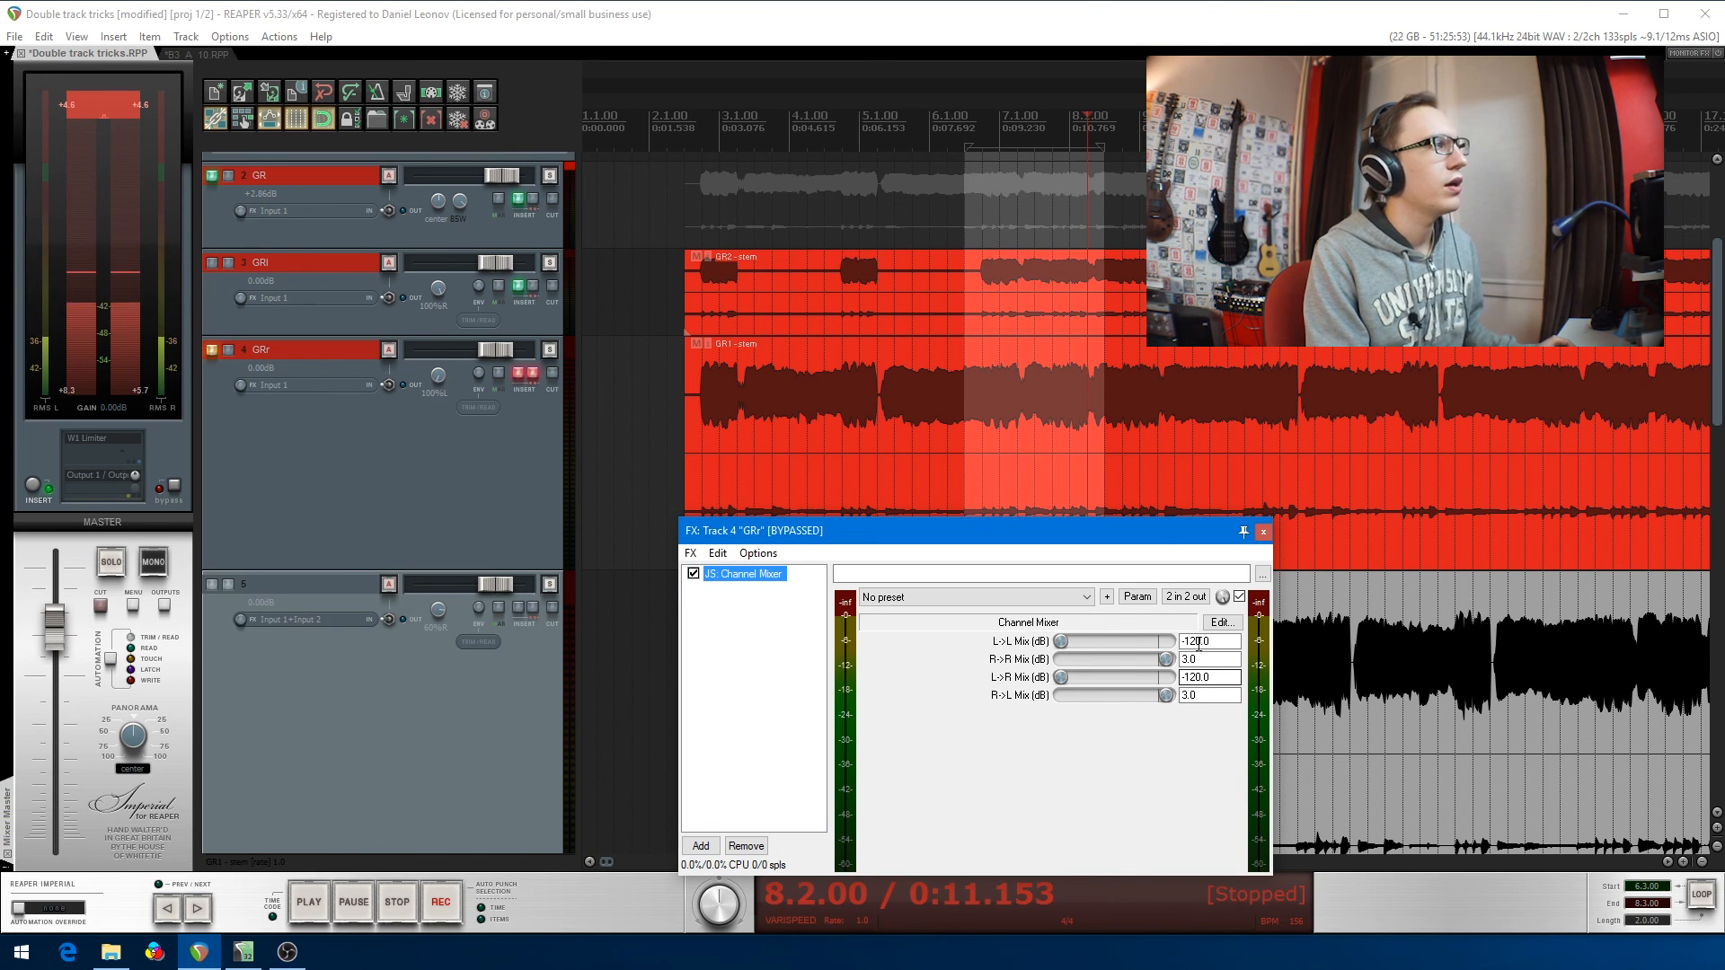
# - In GRr's Channel Mixer, set L>L to -6.0 dB and both R>R and R>L to -120.0 dB, and fine-tune the L>R mix
pyautogui.moveTo(988, 530); pyautogui.dragTo(693, 358)
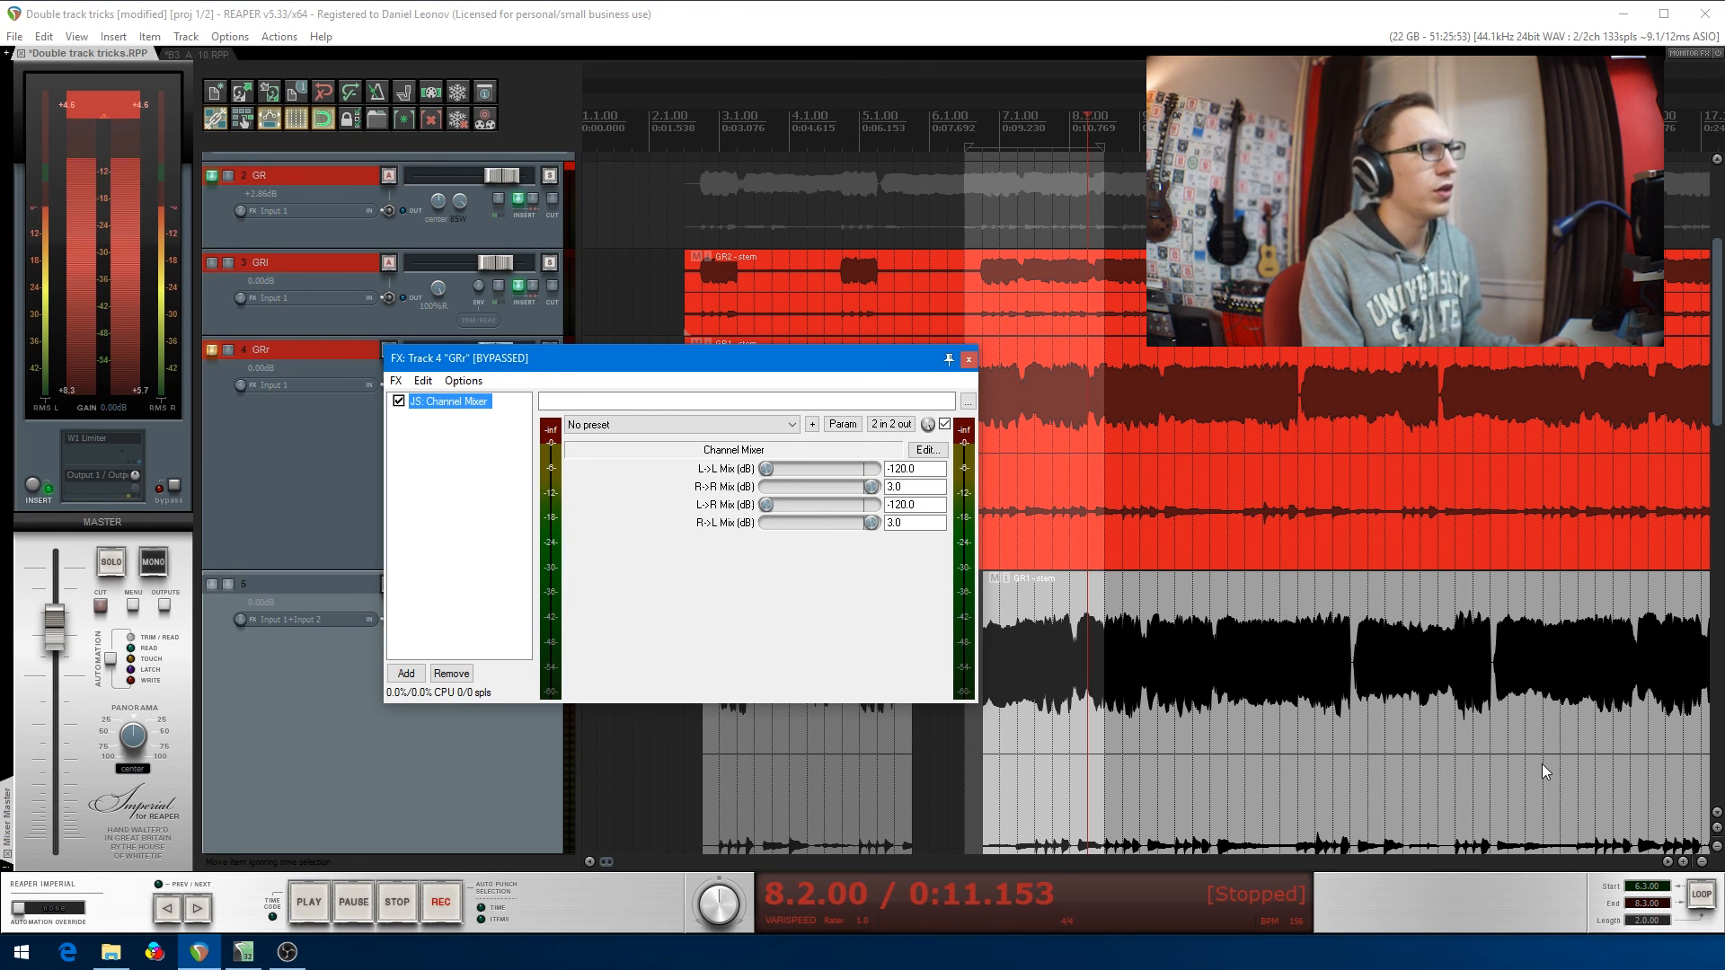
pyautogui.moveTo(871, 523); pyautogui.dragTo(770, 476)
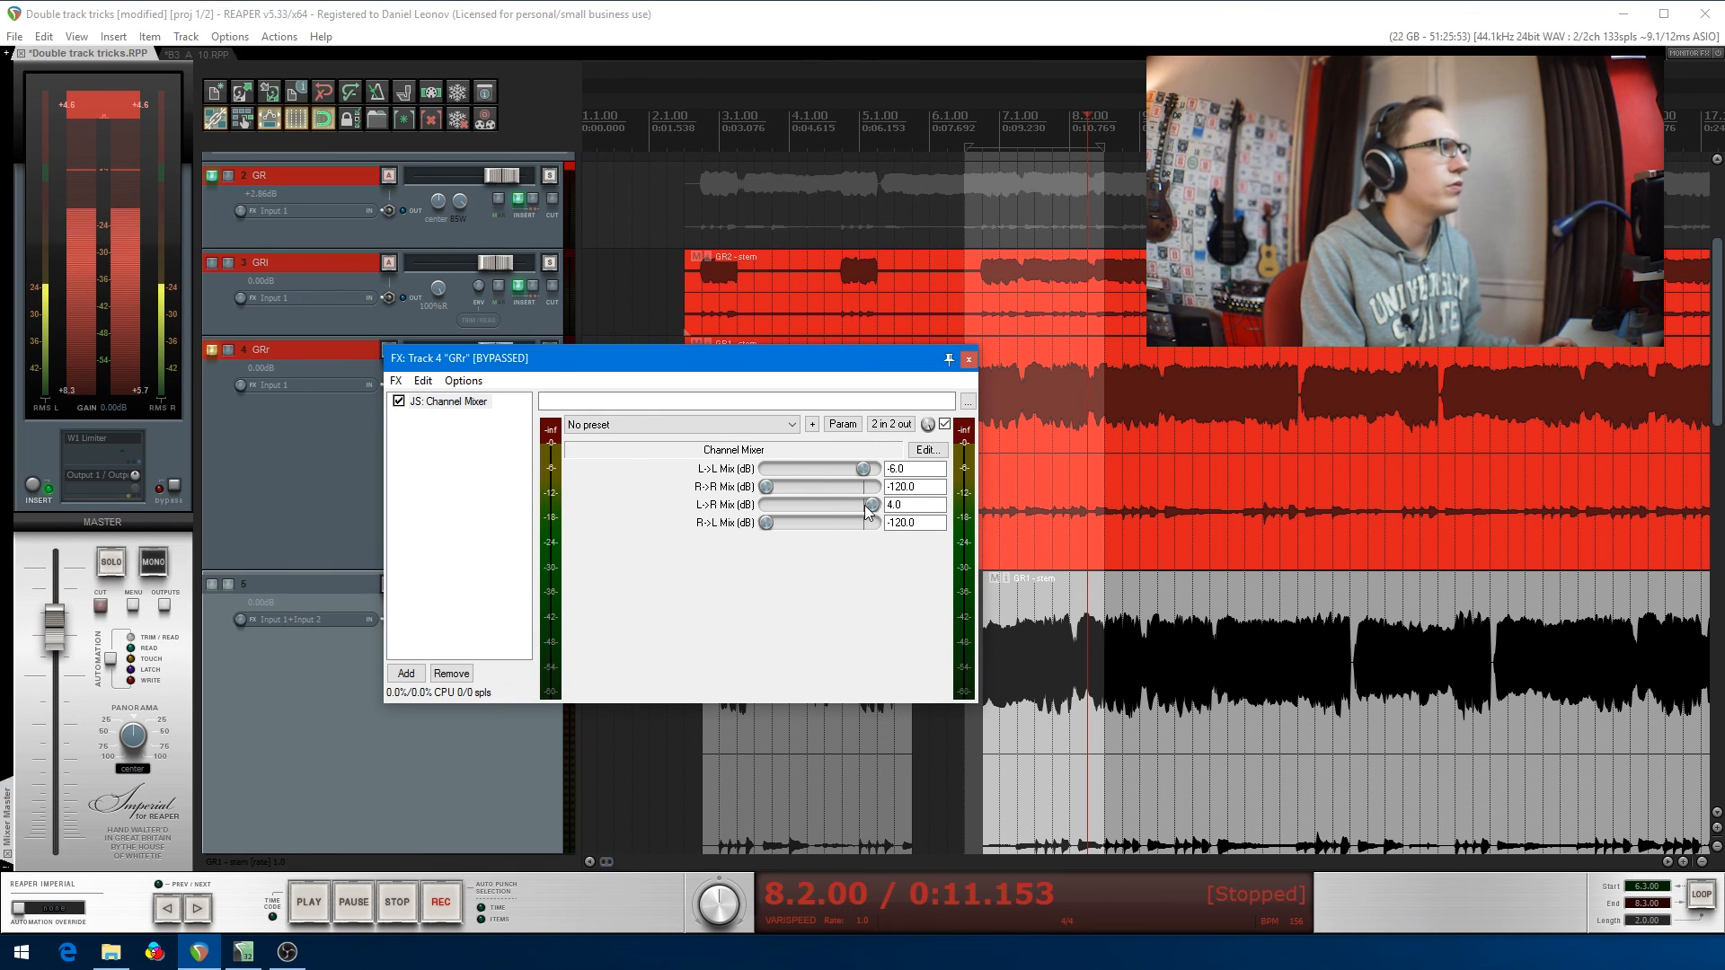
pyautogui.moveTo(871, 514); pyautogui.dragTo(862, 509)
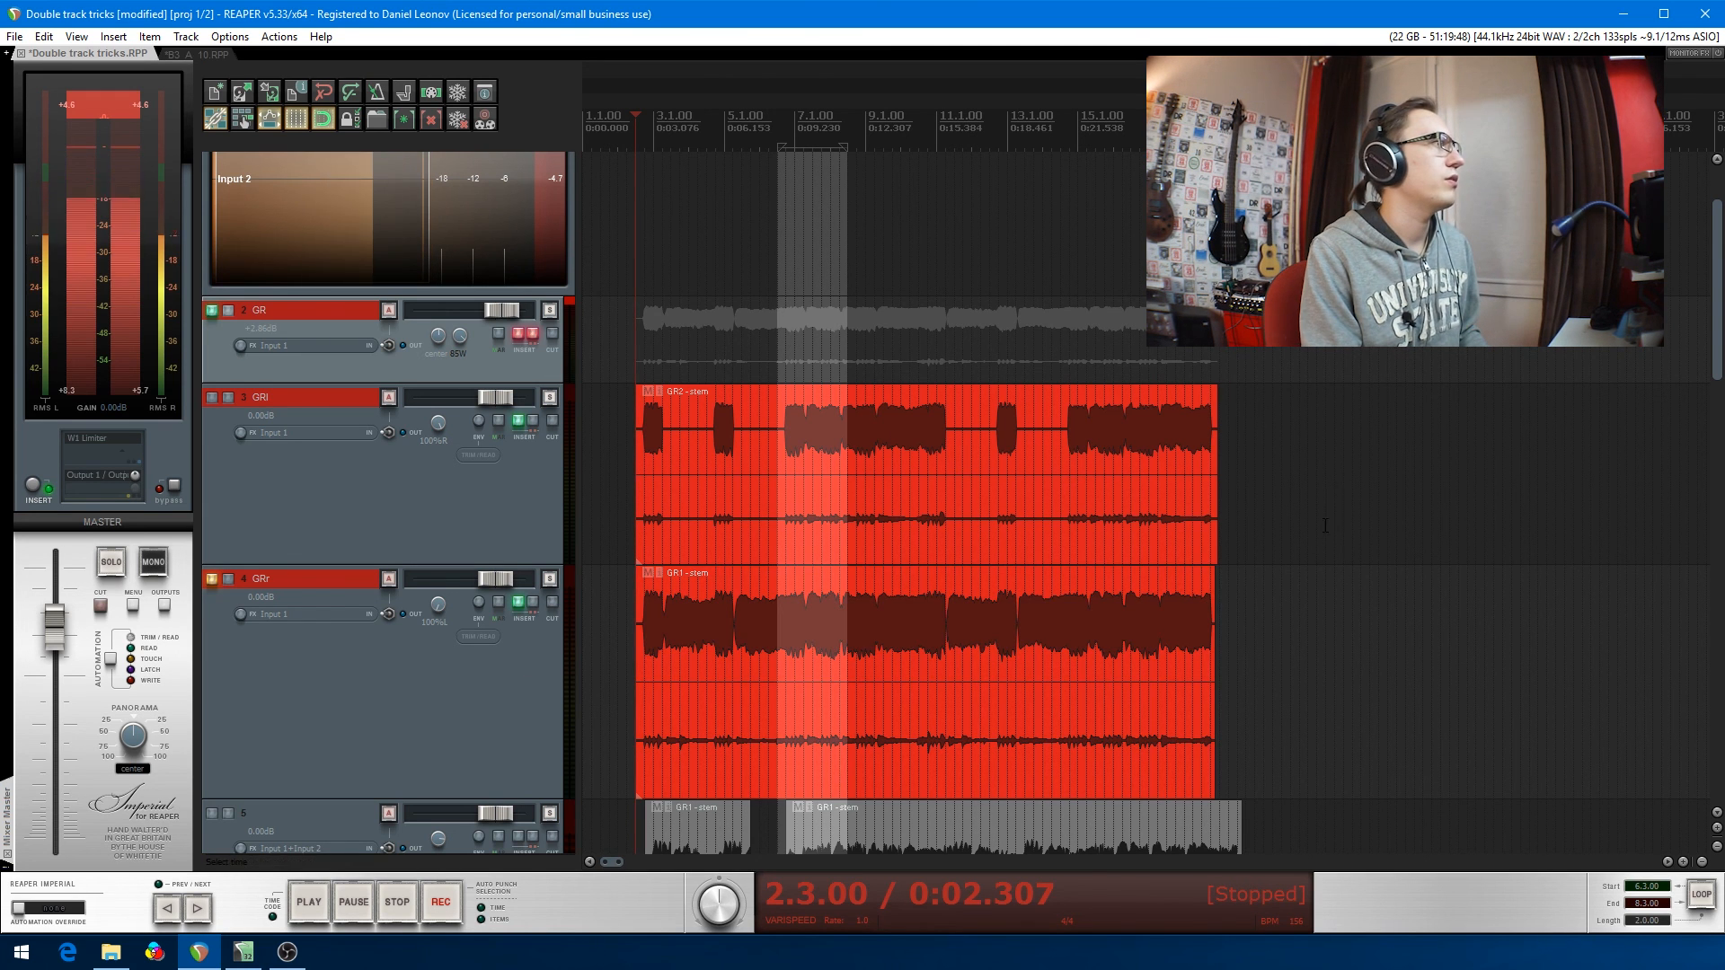
# - Try trimming the start of the GR1-stem item on GRr and shifting it earlier, and undo the edits
pyautogui.scroll(-15, 1325, 521)
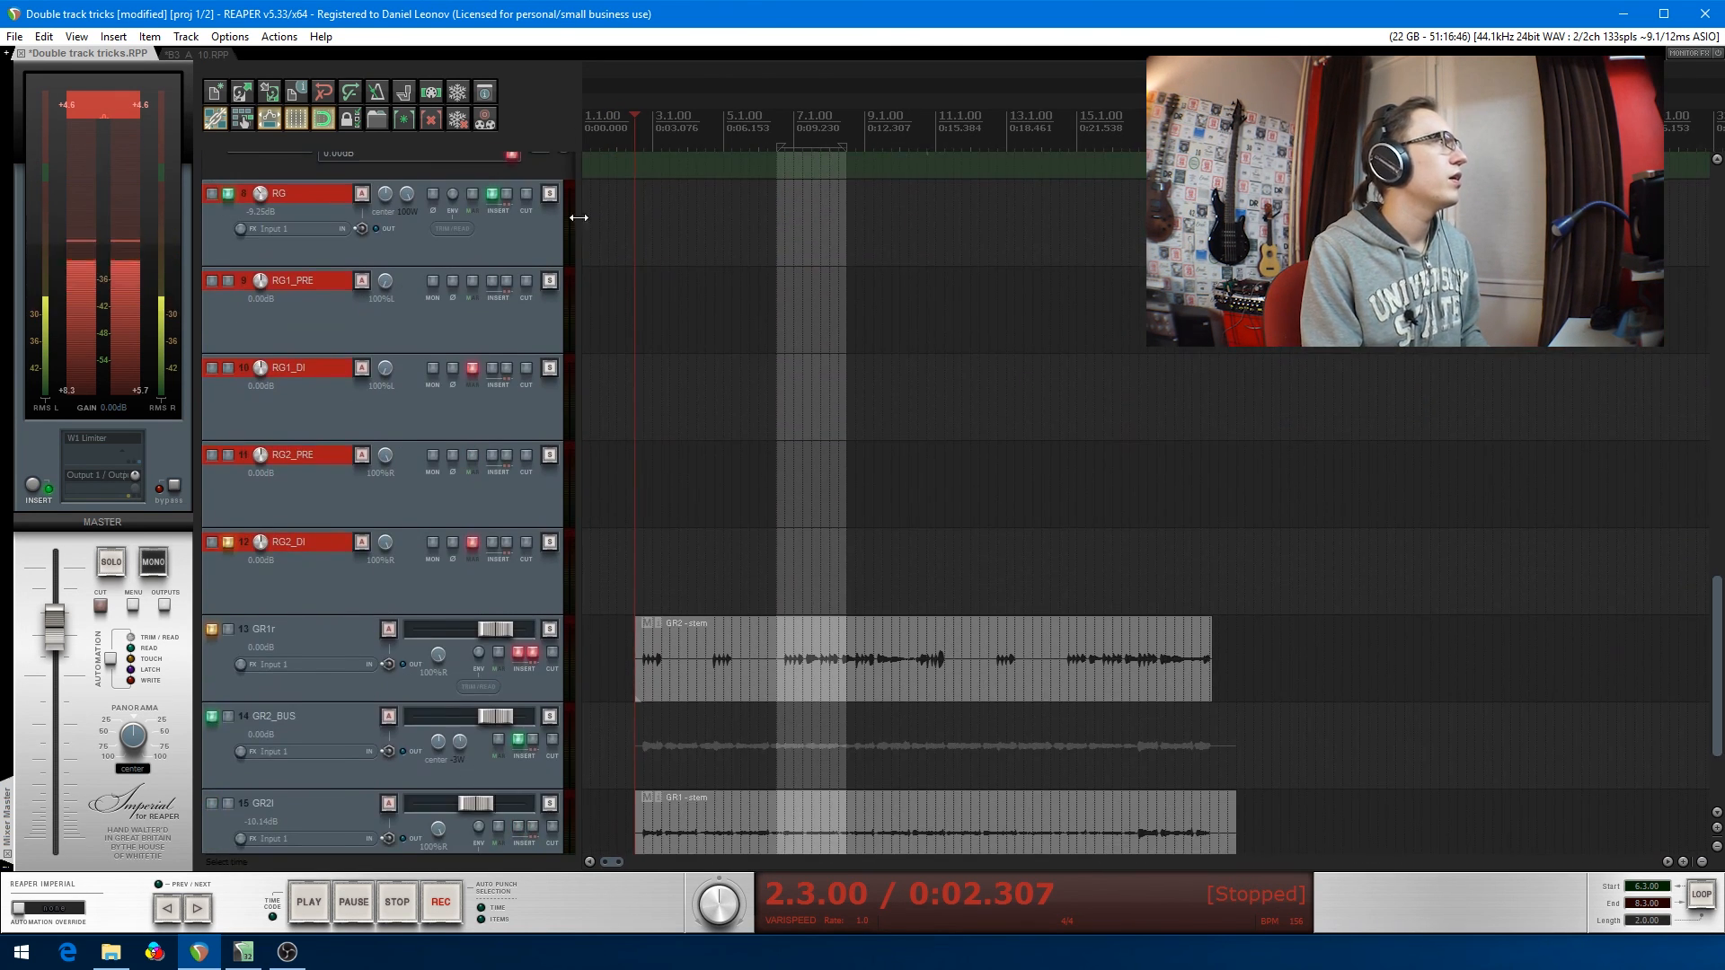
pyautogui.scroll(15, 957, 373)
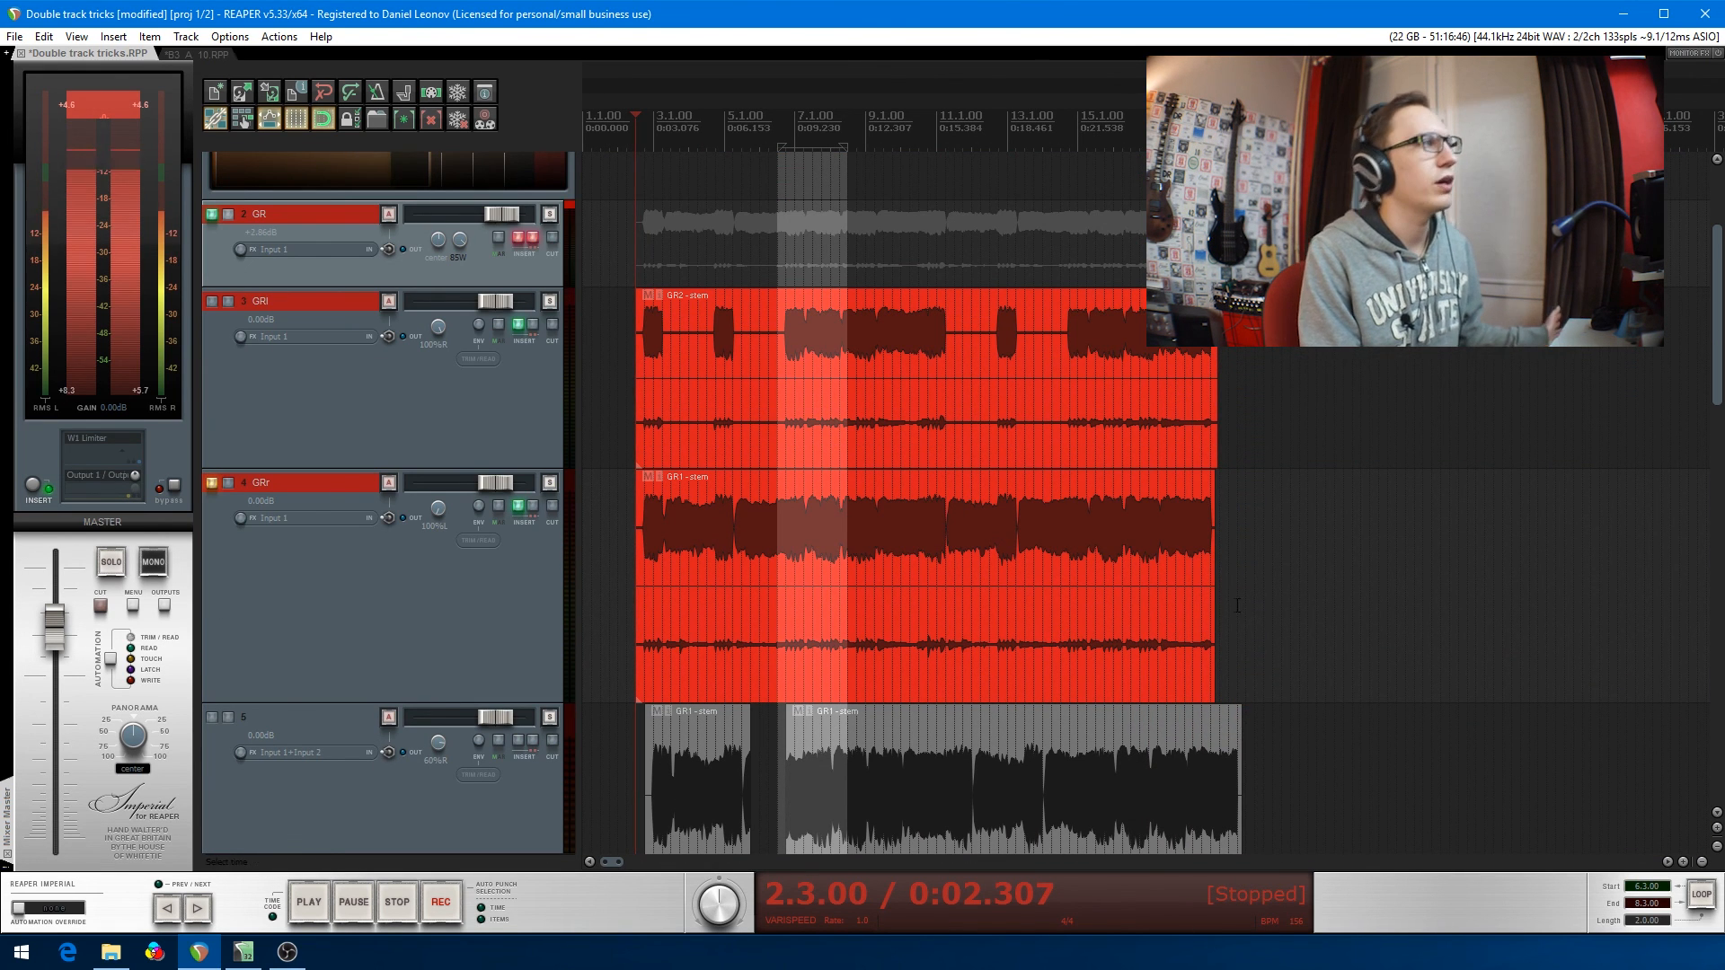
pyautogui.moveTo(636, 559); pyautogui.dragTo(854, 559)
pyautogui.moveTo(1111, 648); pyautogui.dragTo(1016, 640)
pyautogui.hotkey('ctrl', 'z')
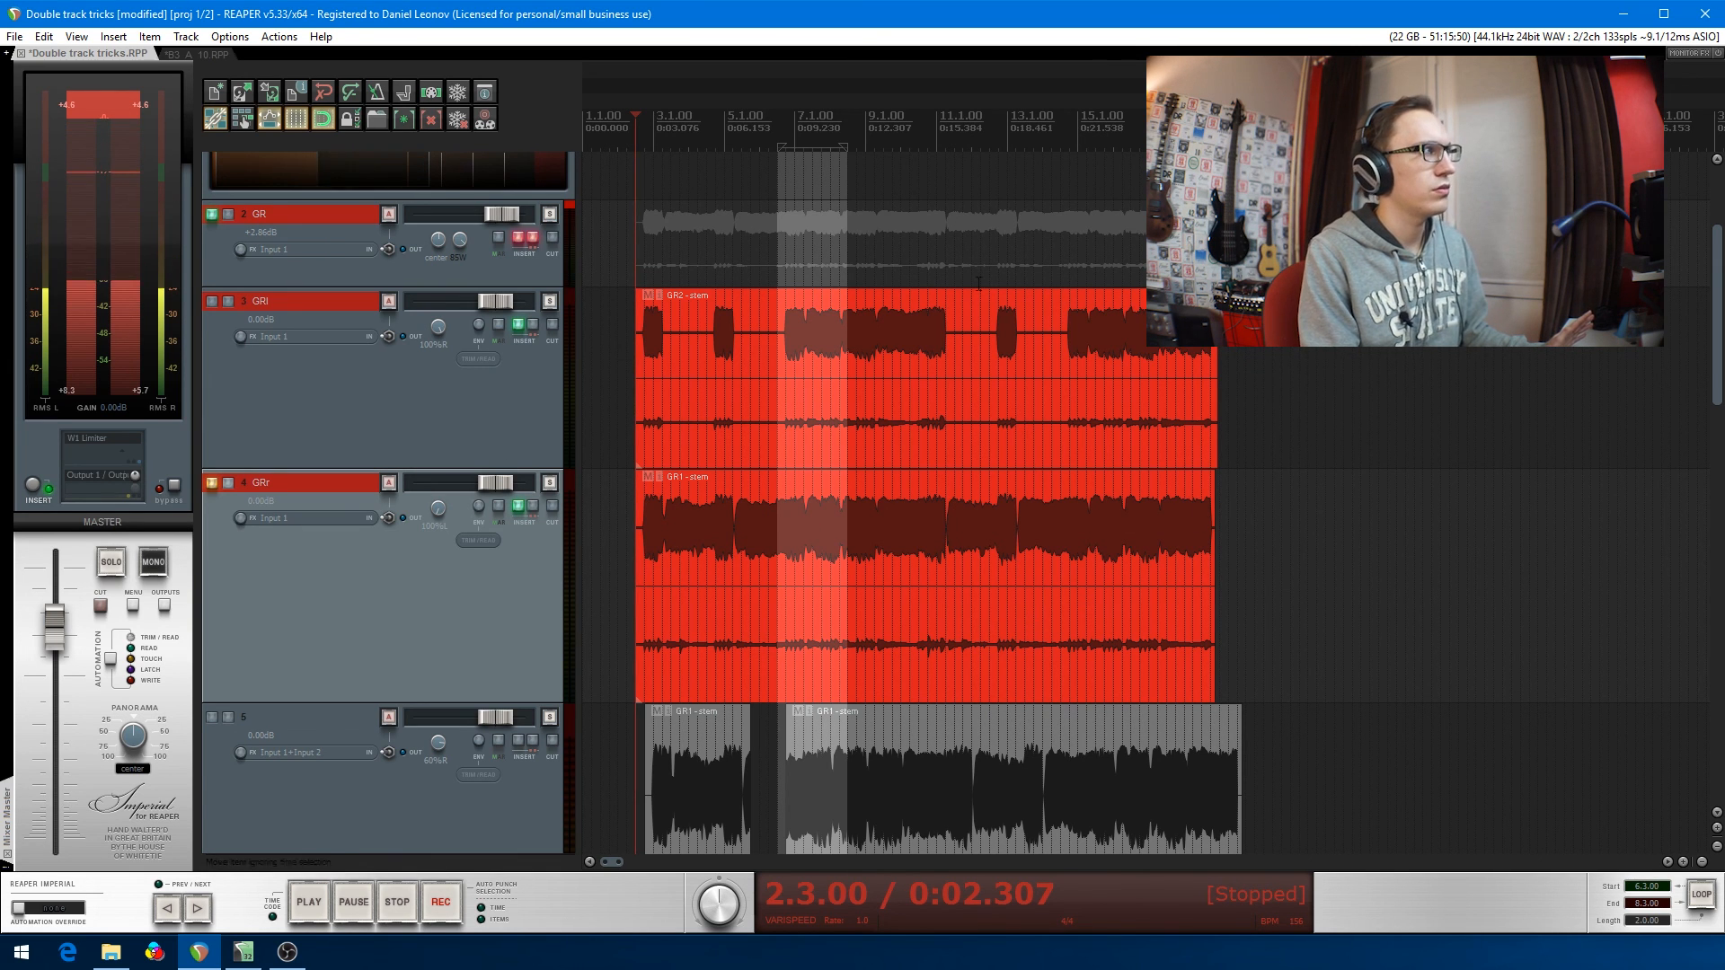
pyautogui.scroll(2, 1415, 647)
pyautogui.hscroll(1, 1388, 701)
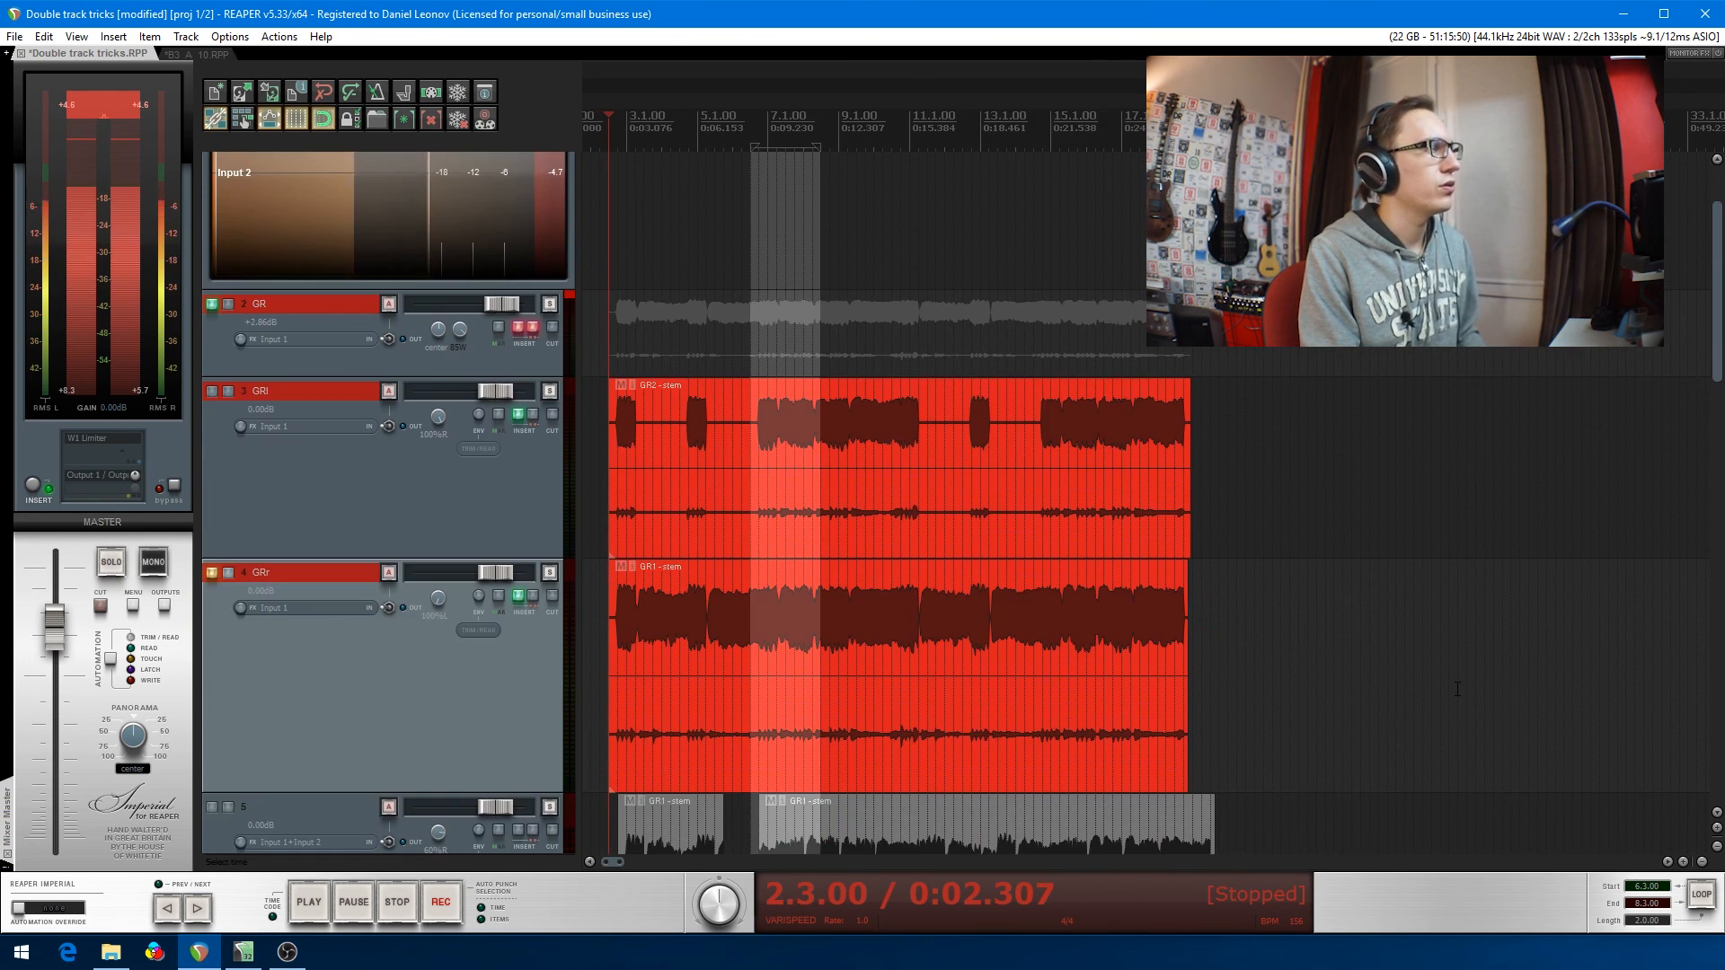